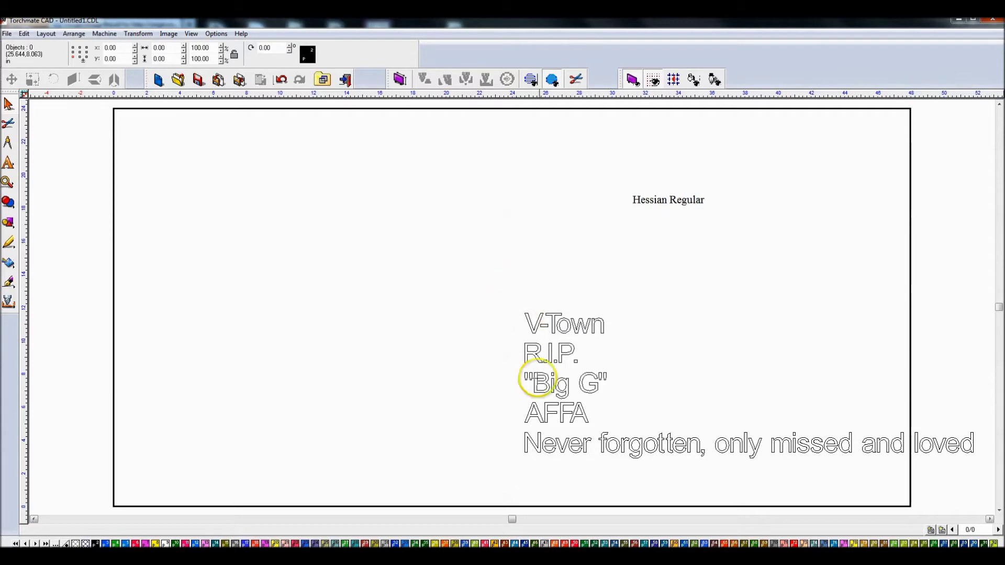
# Step: Switch to Firefox and search Google Images for "memorial signs"
pyautogui.hotkey('alt', 'Tab')
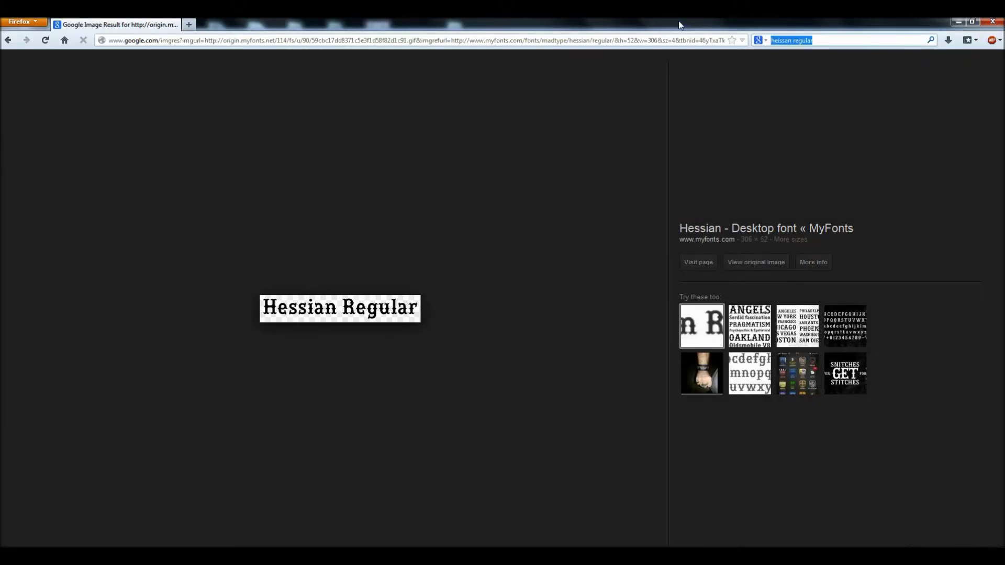
pyautogui.write('memorials ')
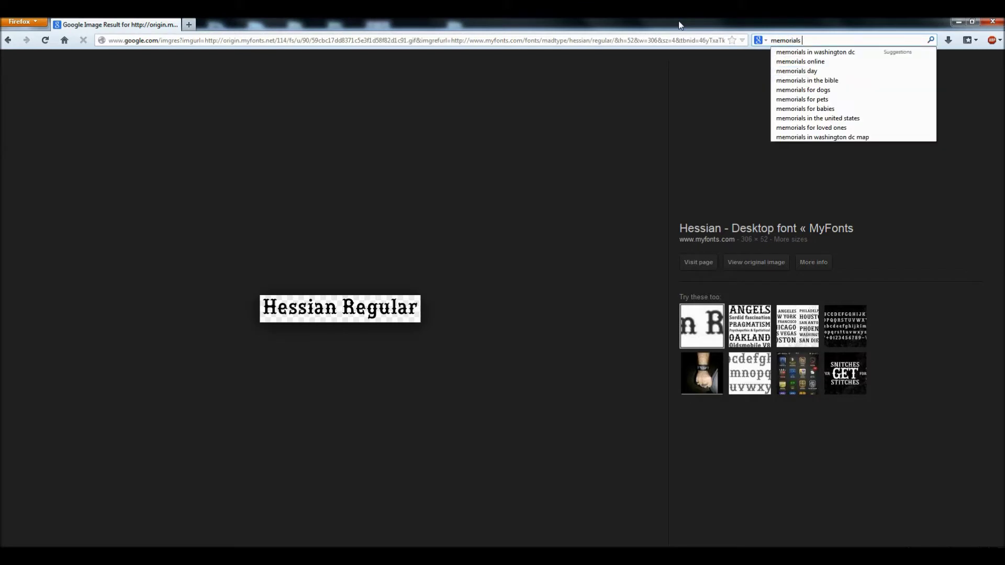
pyautogui.write('signs')
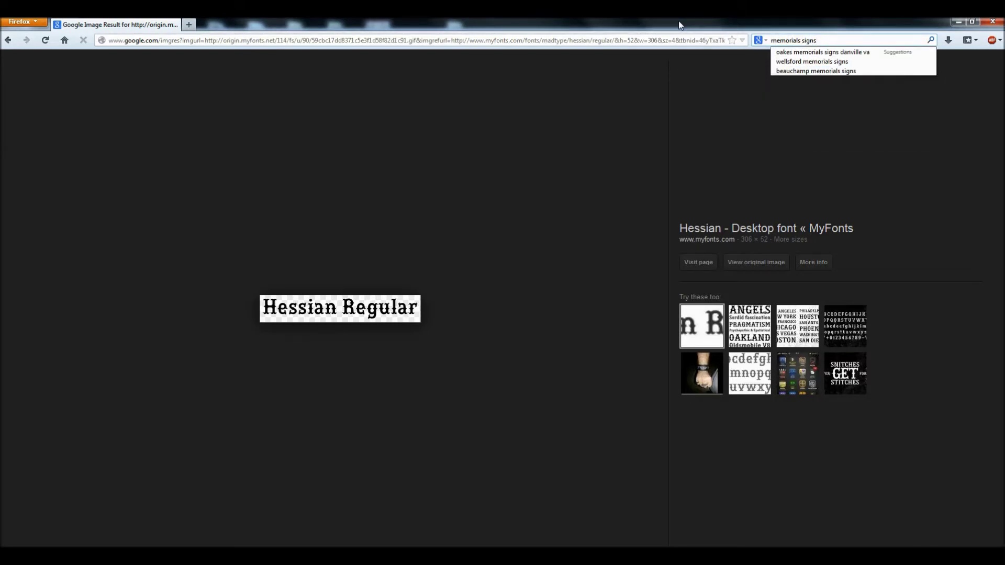
pyautogui.press('Left')
pyautogui.press('Left')
pyautogui.press('Left')
pyautogui.press('Left')
pyautogui.press('BackSpace')
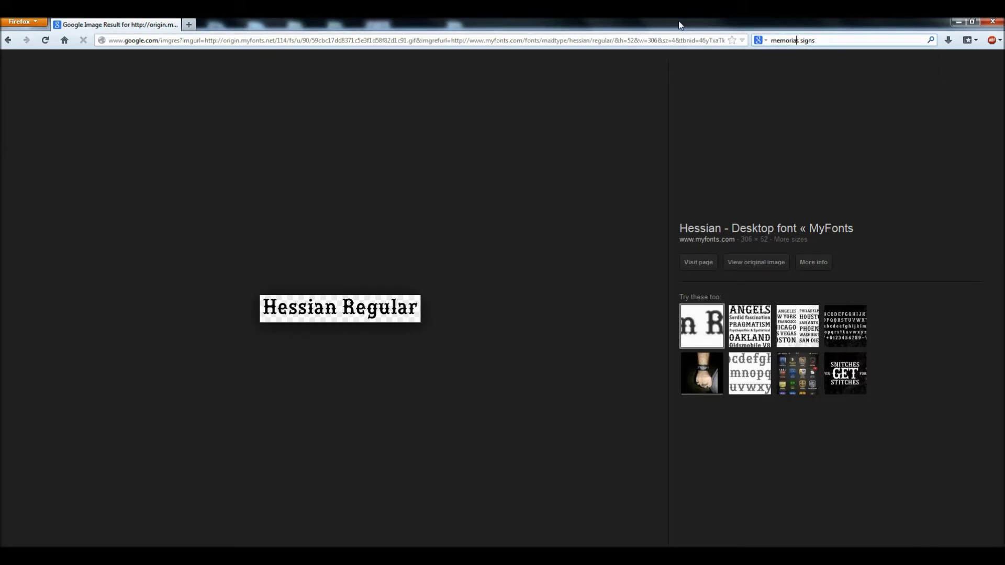
pyautogui.write('l')
pyautogui.press('Delete')
pyautogui.press('Return')
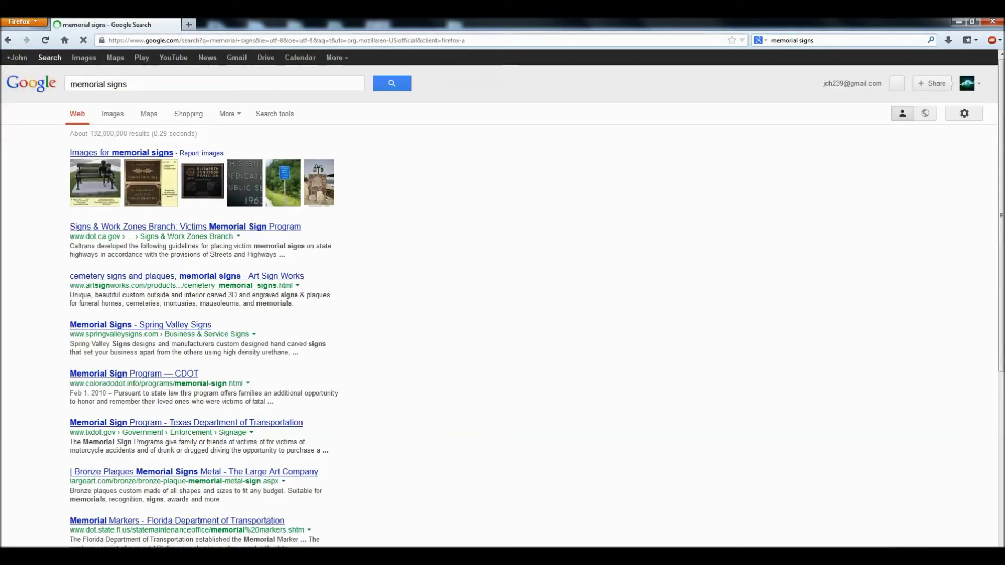
pyautogui.click(112, 113)
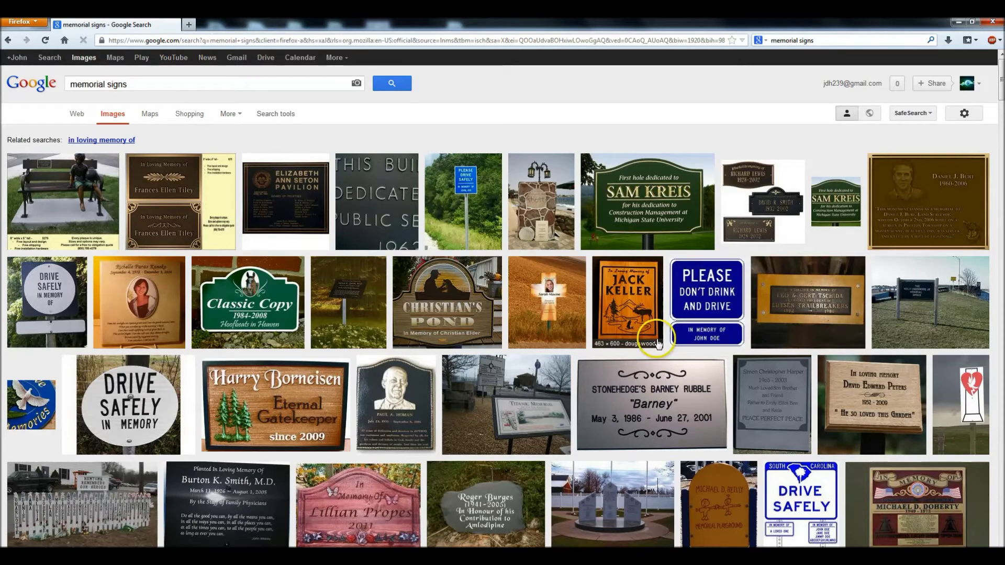
# Step: Browse the memorial sign pictures for shape and layout ideas, and return to Torchmate CAD
pyautogui.scroll(-2, 658, 343)
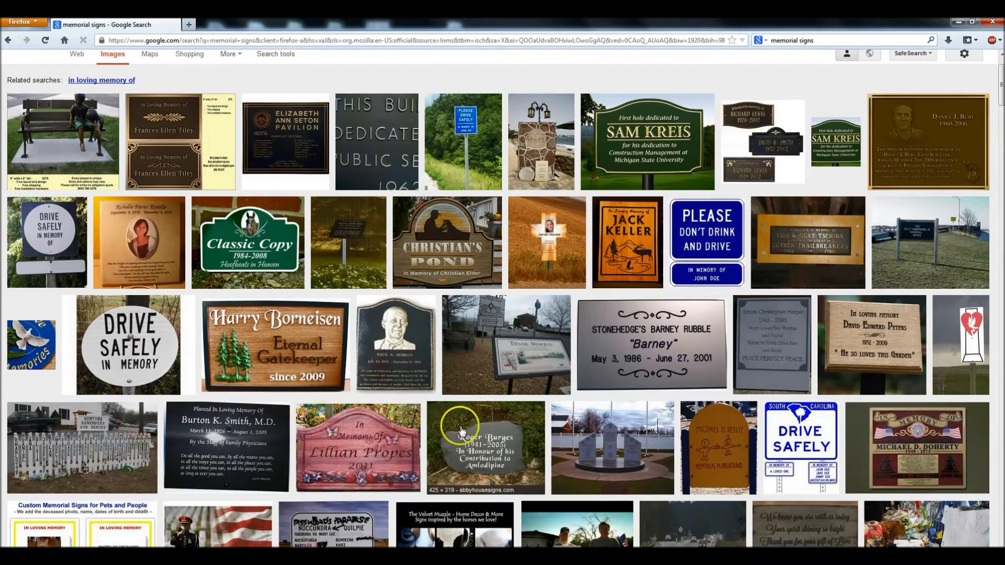
pyautogui.scroll(-5, 554, 419)
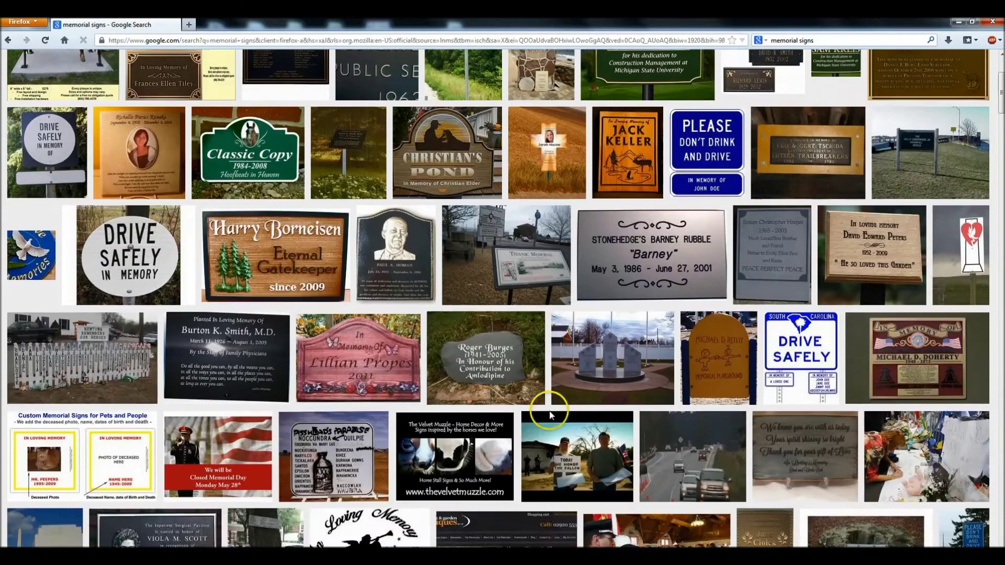
pyautogui.scroll(-5, 605, 387)
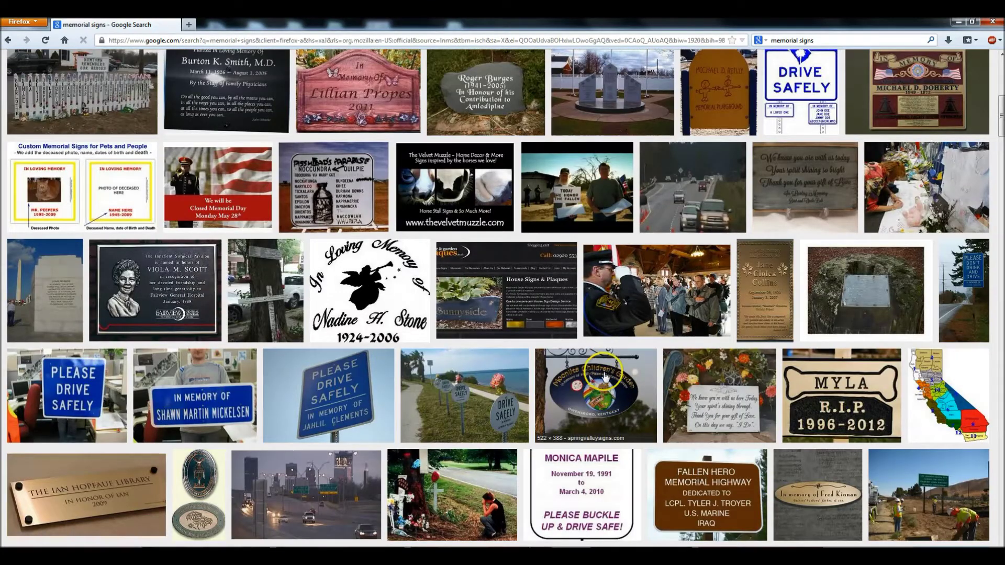
pyautogui.scroll(-6, 617, 382)
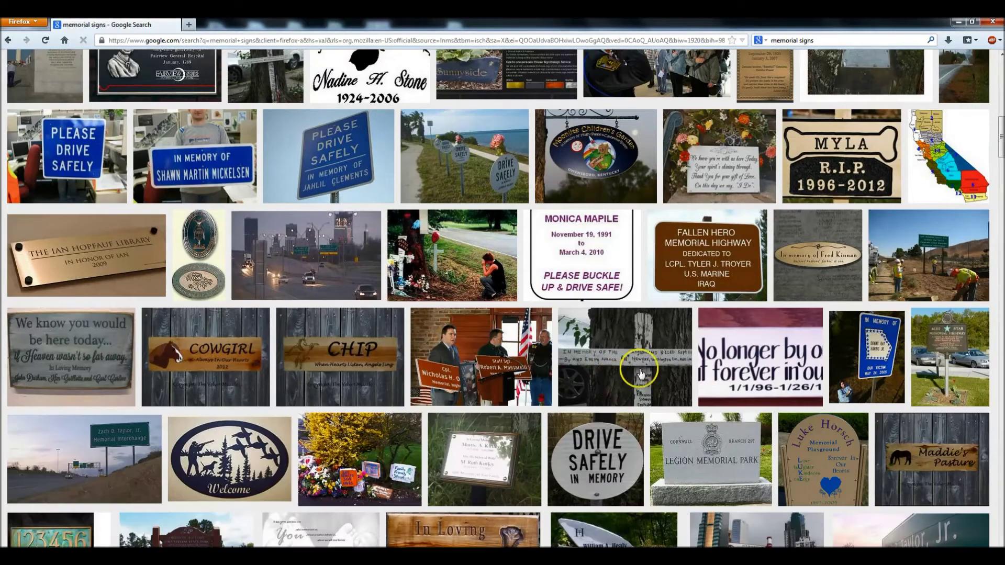
pyautogui.scroll(10, 628, 382)
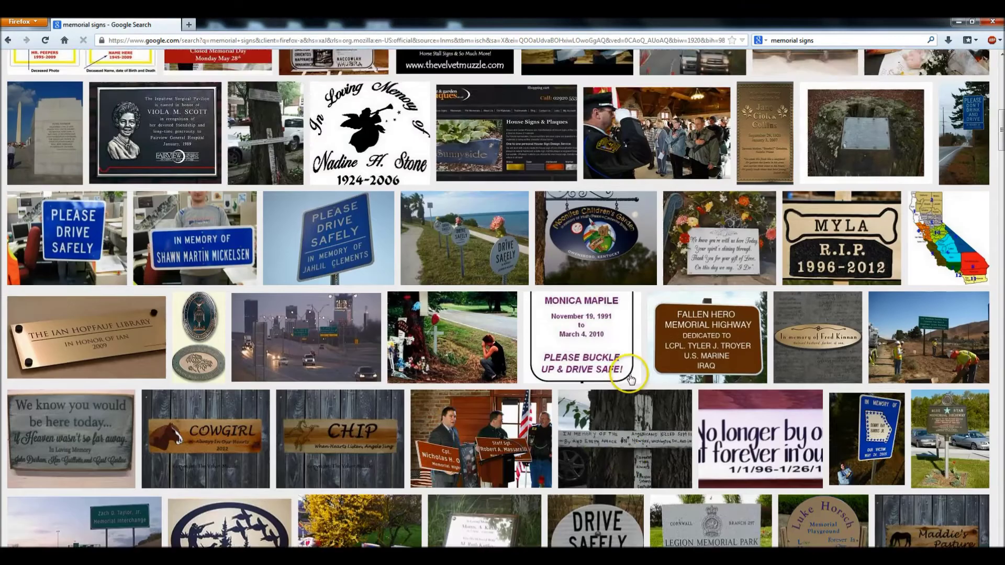
pyautogui.scroll(4, 658, 276)
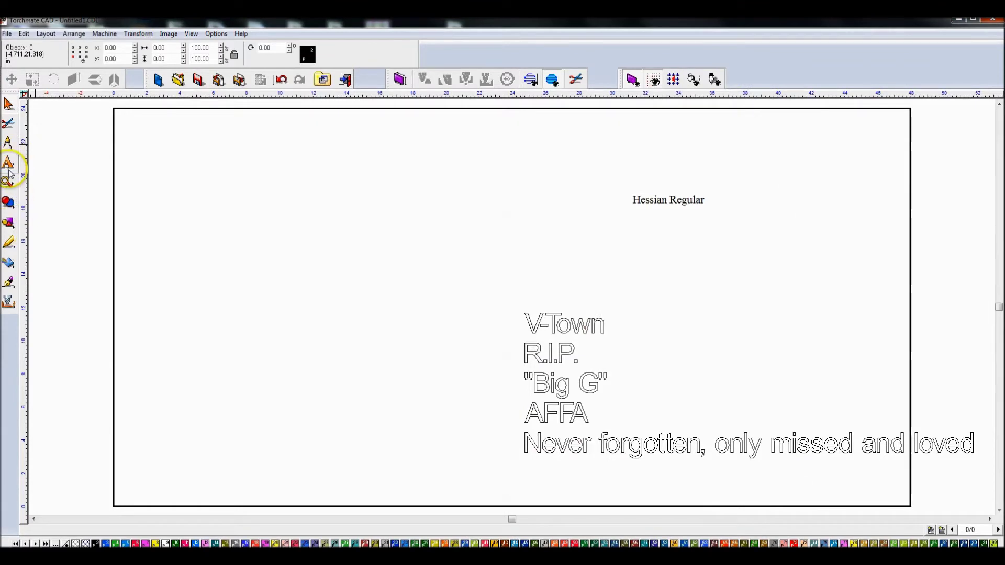
# Step: Draw a parametric monument shape about 16.25 in wide and 14.07 in tall in the empty area beside the text lines
pyautogui.click(8, 222)
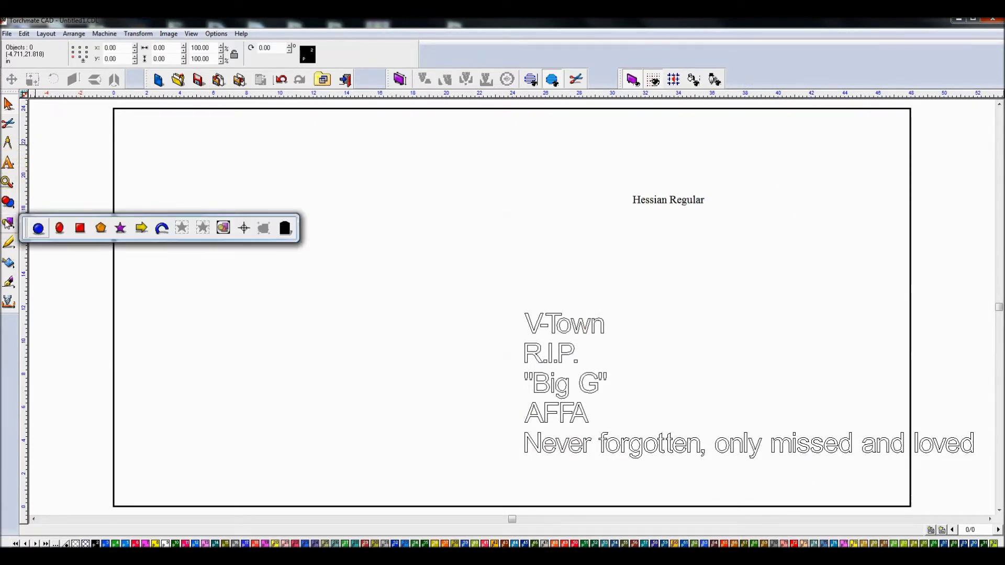
pyautogui.click(285, 228)
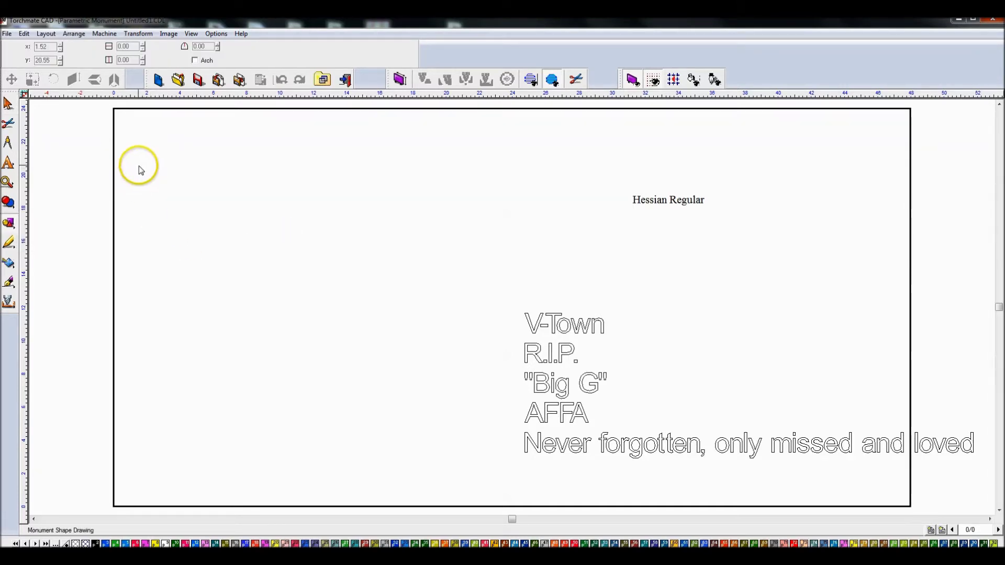
pyautogui.moveTo(143, 172); pyautogui.dragTo(413, 406)
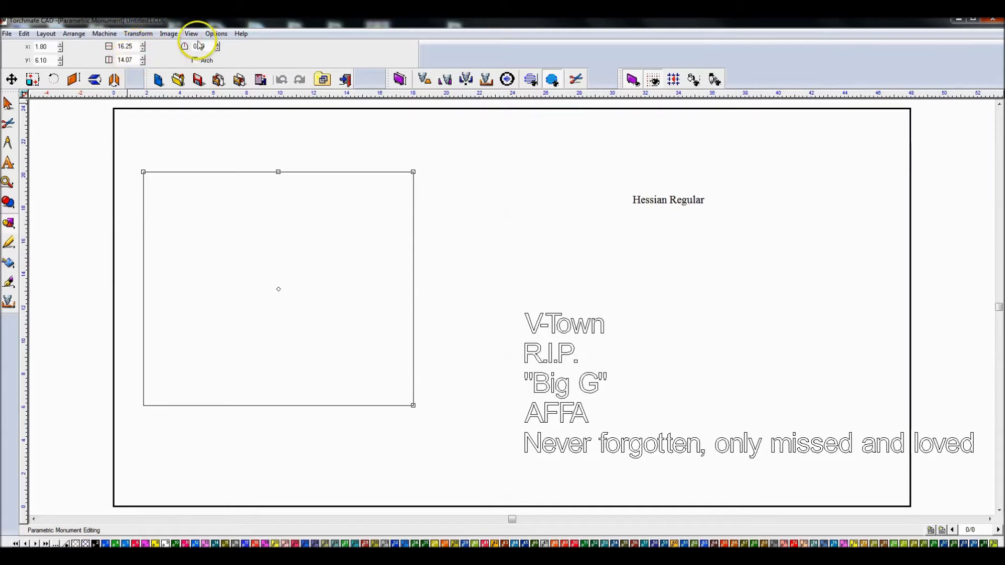
# Step: Give the monument an arched top with the Arch option on and an arch height of 3.00
pyautogui.click(217, 44)
pyautogui.click(217, 44)
pyautogui.click(217, 44)
pyautogui.click(194, 61)
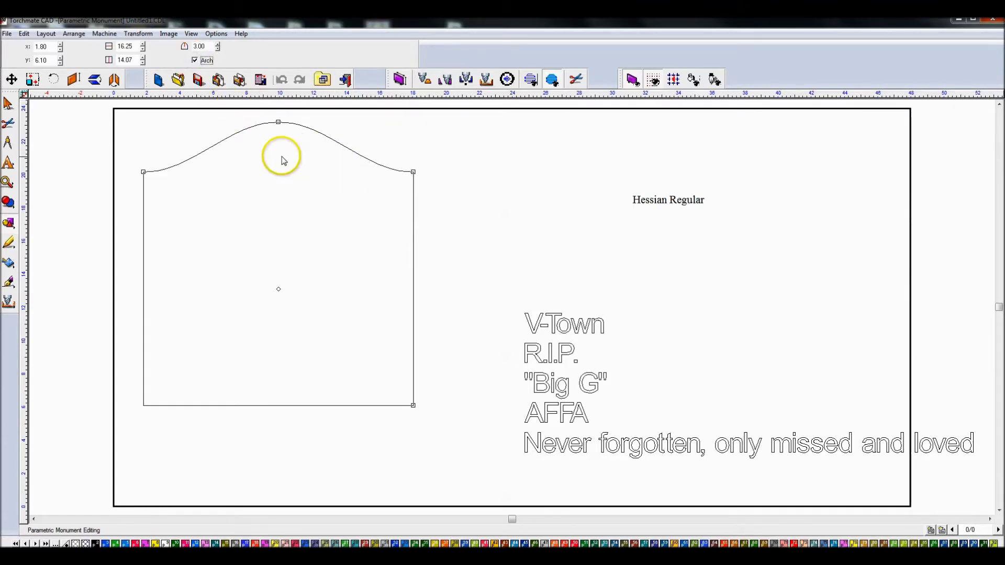
pyautogui.click(219, 48)
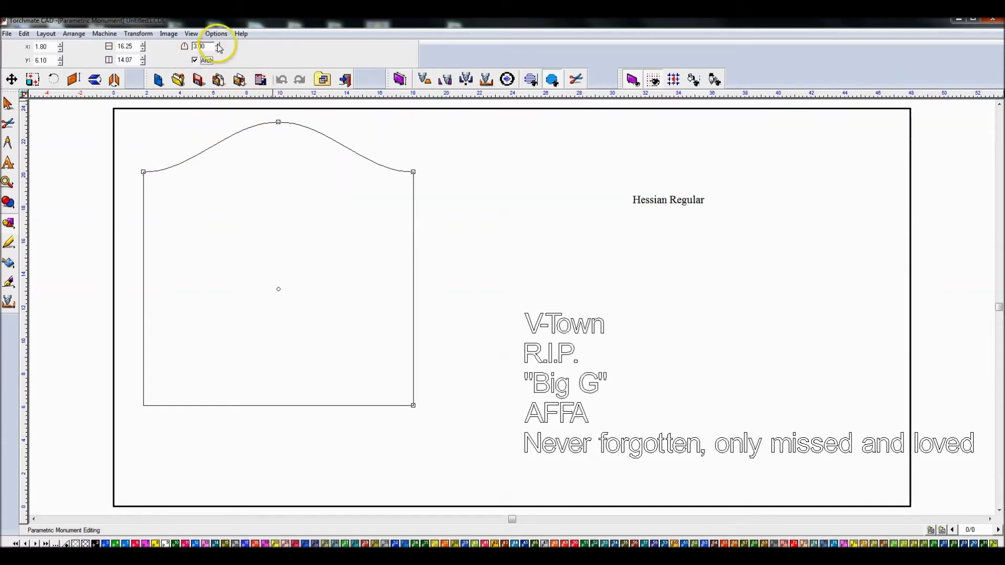
pyautogui.click(218, 45)
pyautogui.click(218, 50)
pyautogui.click(217, 49)
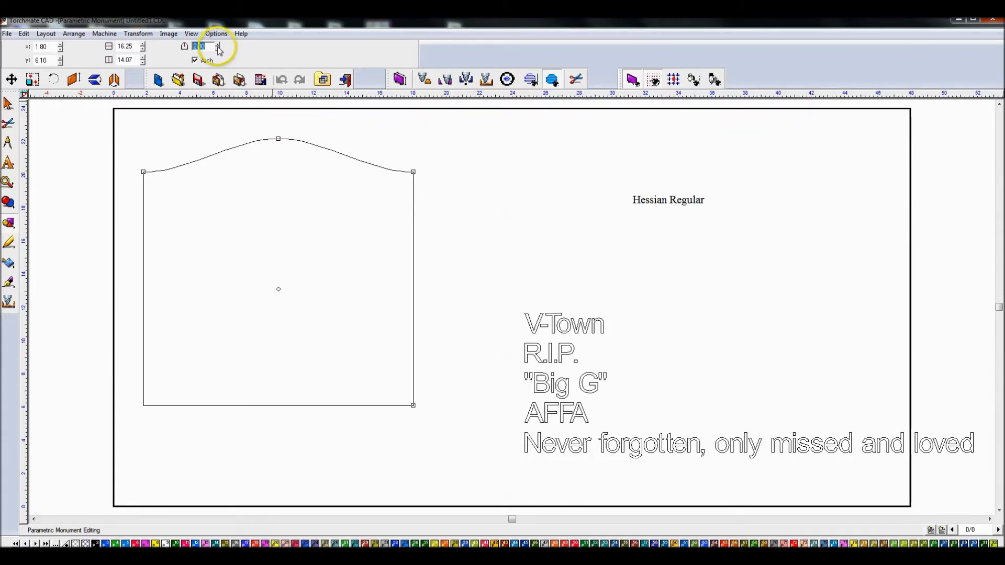
pyautogui.click(218, 45)
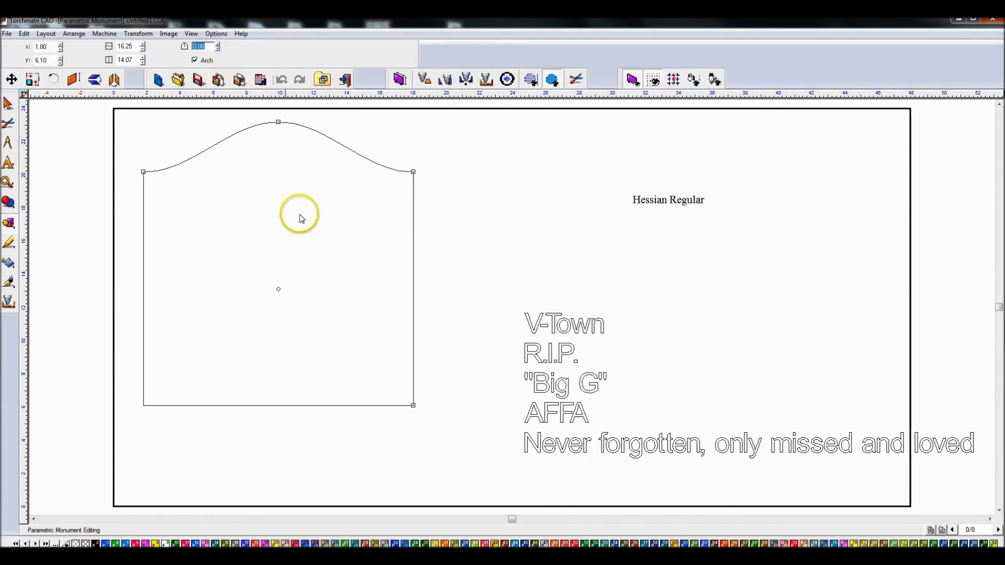
# Step: Scale the monument to about 9.16 in tall, move it slightly down and left, and widen it to about 15.01 in
pyautogui.click(19, 95)
pyautogui.click(269, 244)
pyautogui.moveTo(412, 406); pyautogui.dragTo(251, 307)
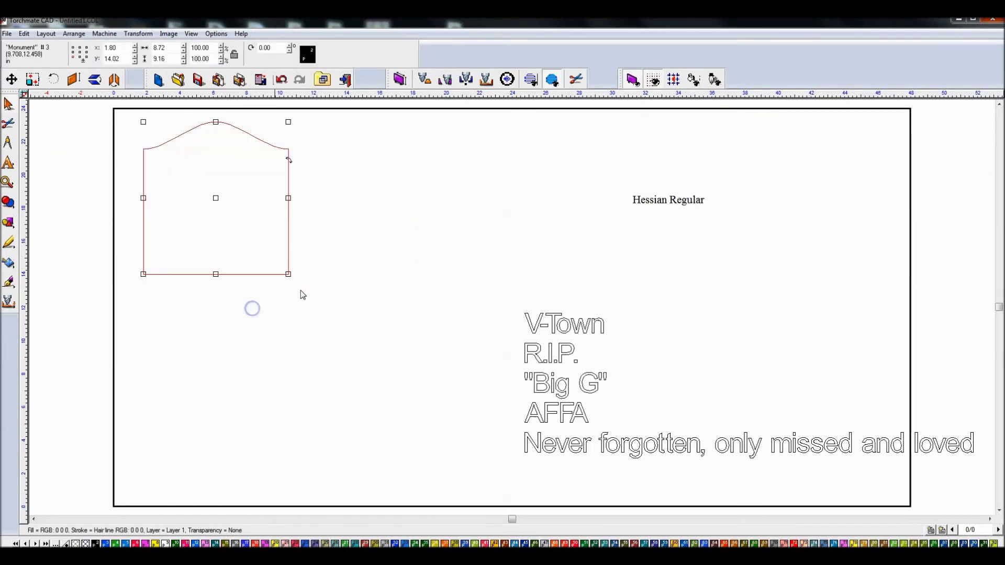
pyautogui.moveTo(215, 197); pyautogui.dragTo(206, 245)
pyautogui.moveTo(277, 245); pyautogui.dragTo(383, 246)
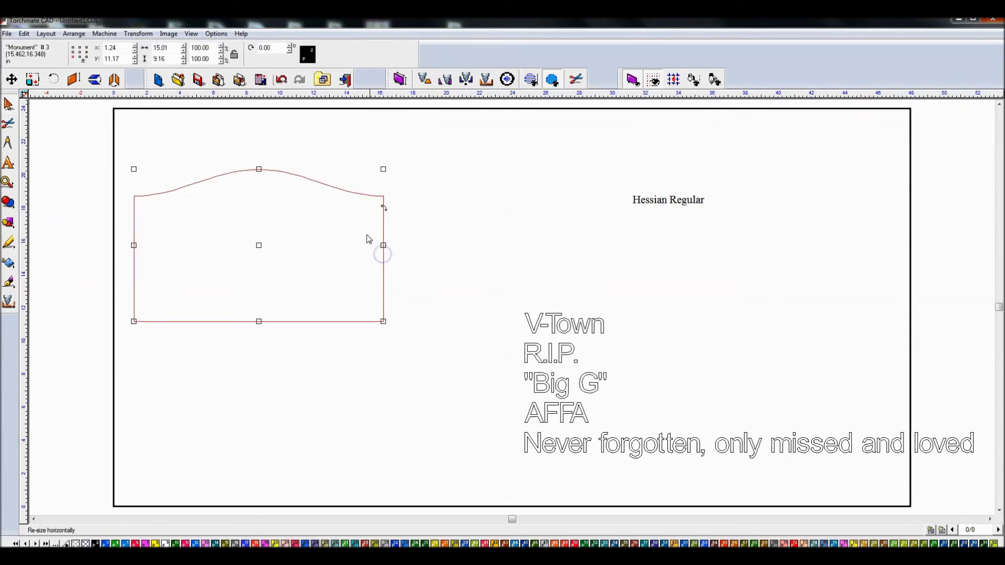
# Step: Try stretching the monument upward to about 12.42 in tall, and undo the stretch
pyautogui.moveTo(265, 169); pyautogui.dragTo(259, 115)
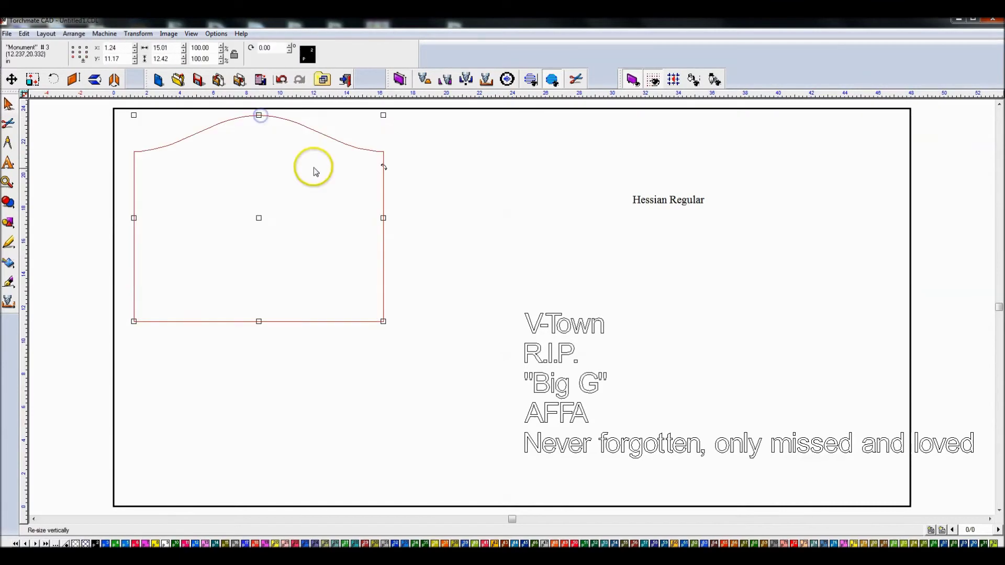
pyautogui.hotkey('ctrl', 'z')
pyautogui.hotkey('ctrl', 'z')
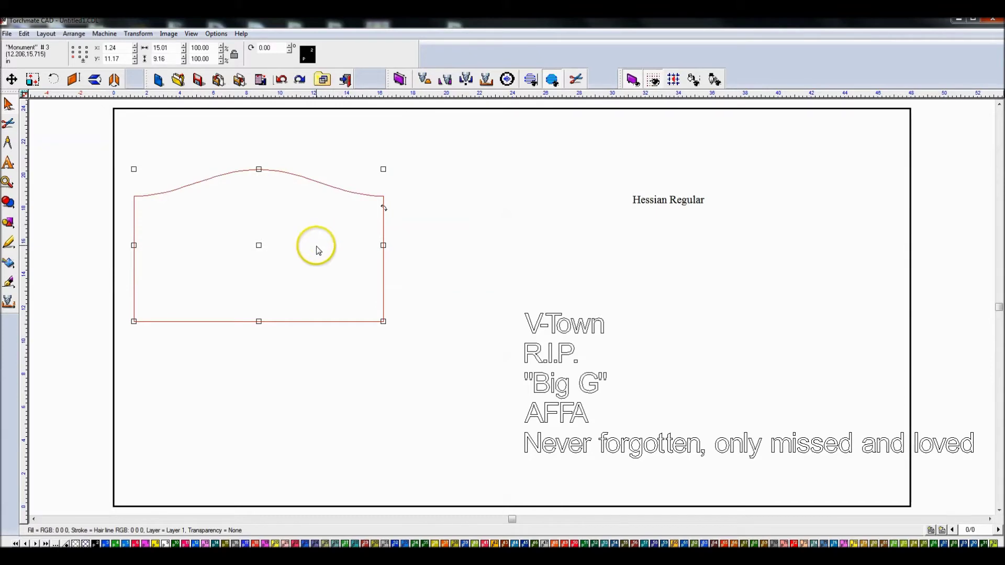
# Step: Enlarge the monument to about 17.99 in wide and 18.89 in tall, keeping its upper left corner fixed, and deselect it
pyautogui.moveTo(277, 321); pyautogui.dragTo(456, 460)
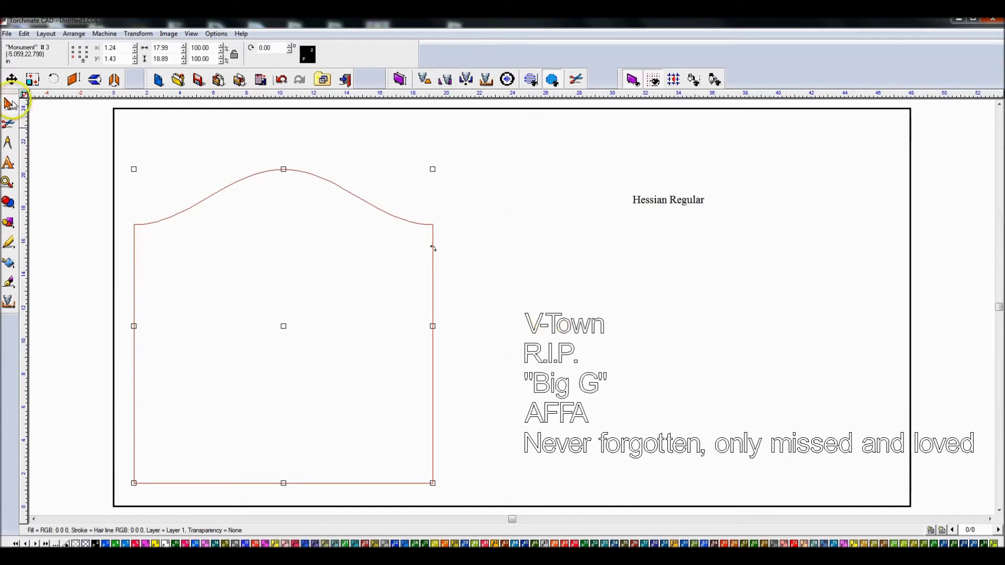
pyautogui.click(596, 302)
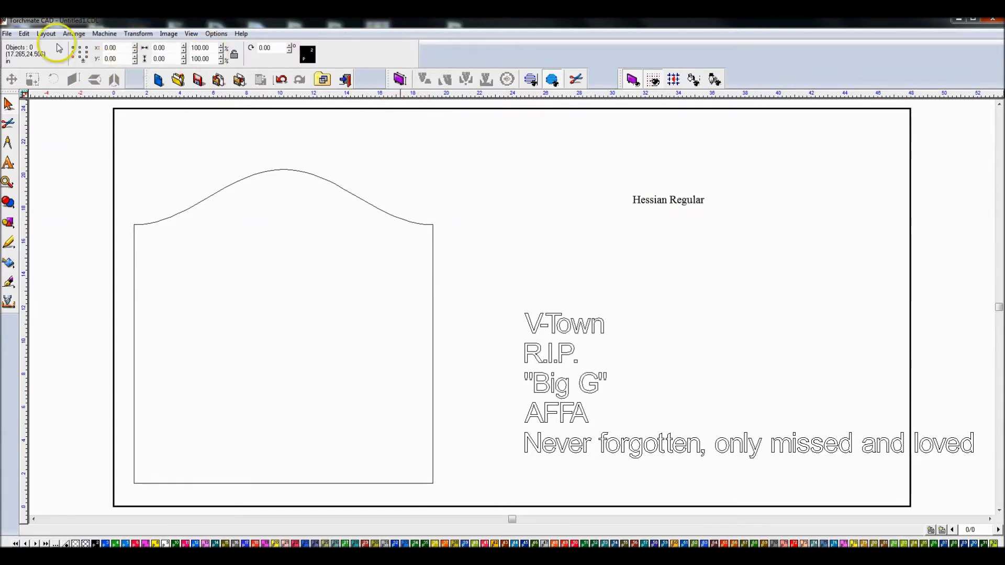
pyautogui.click(7, 34)
pyautogui.moveTo(26, 35)
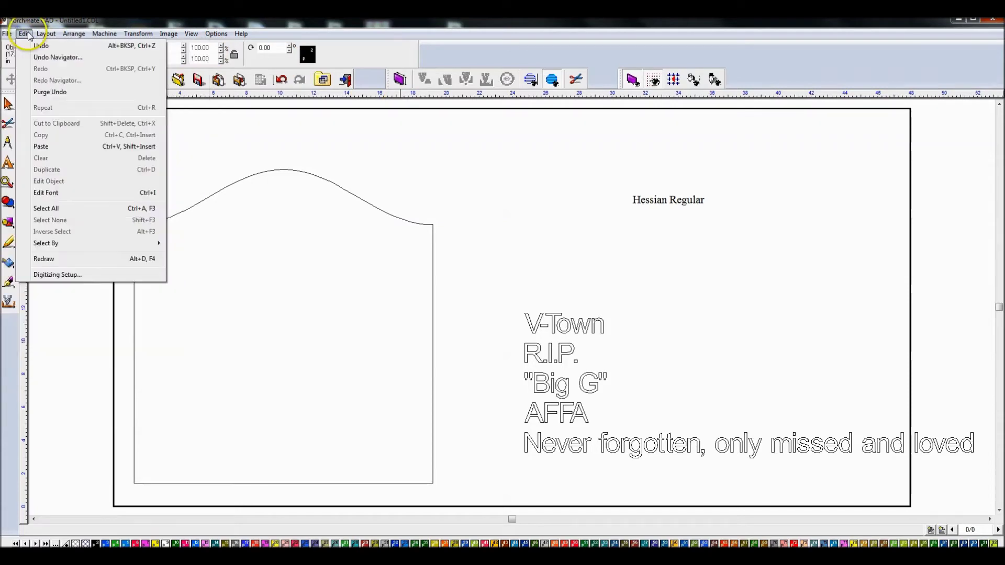
pyautogui.click(26, 33)
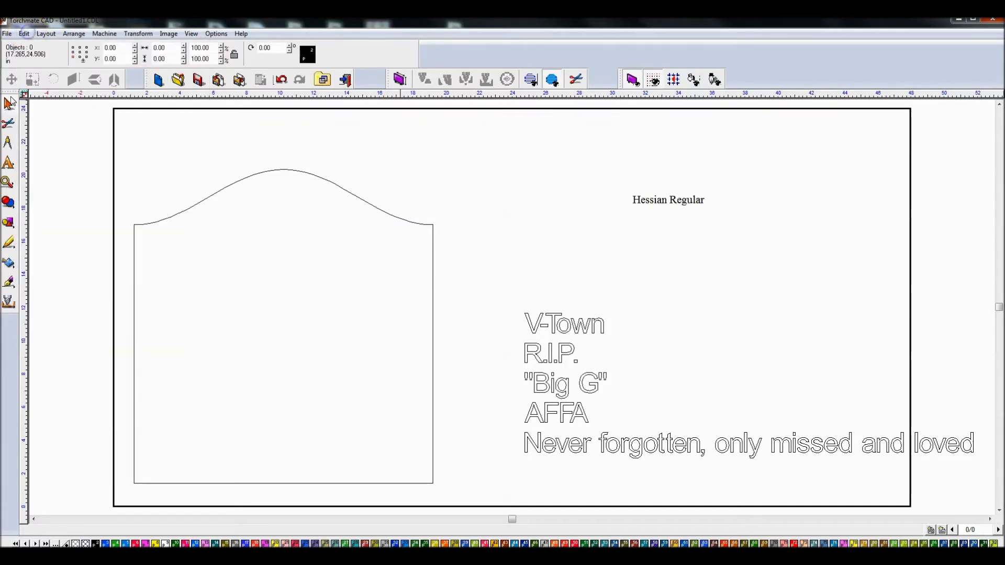
# Step: Add the text "V-Town" above the right side of the monument's arch
pyautogui.click(10, 165)
pyautogui.click(36, 172)
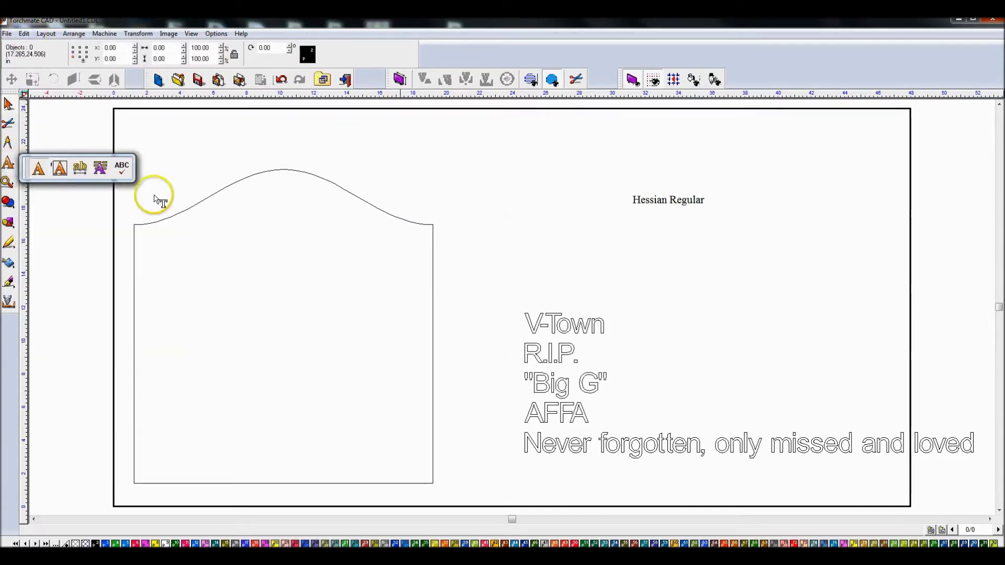
pyautogui.click(392, 166)
pyautogui.write('V-Town')
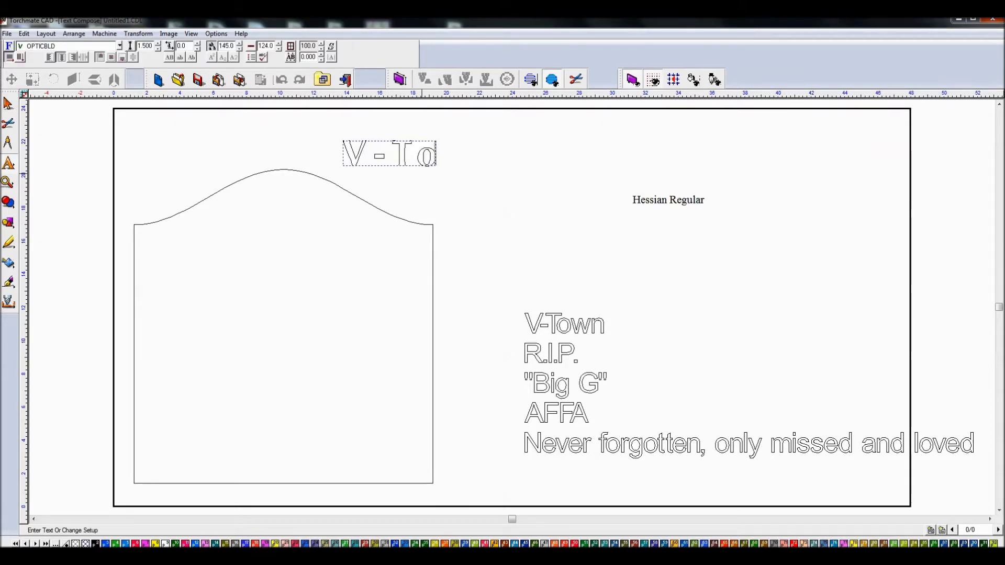
# Step: Set the font of the "V-Town" text above the arch to THUNDER
pyautogui.keyDown('shift'); pyautogui.click(361, 150); pyautogui.keyUp('shift')
pyautogui.doubleClick(363, 147)
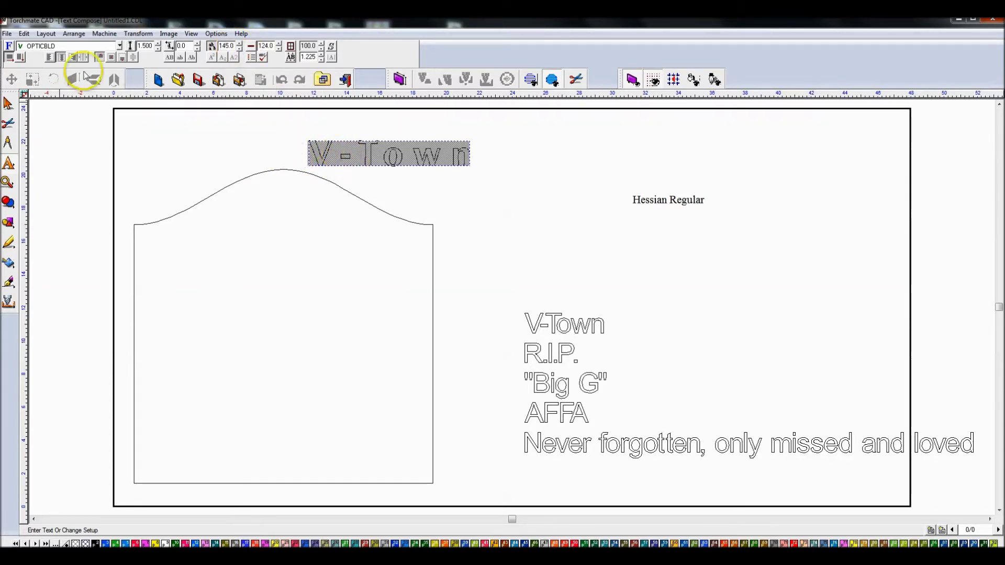
pyautogui.click(121, 46)
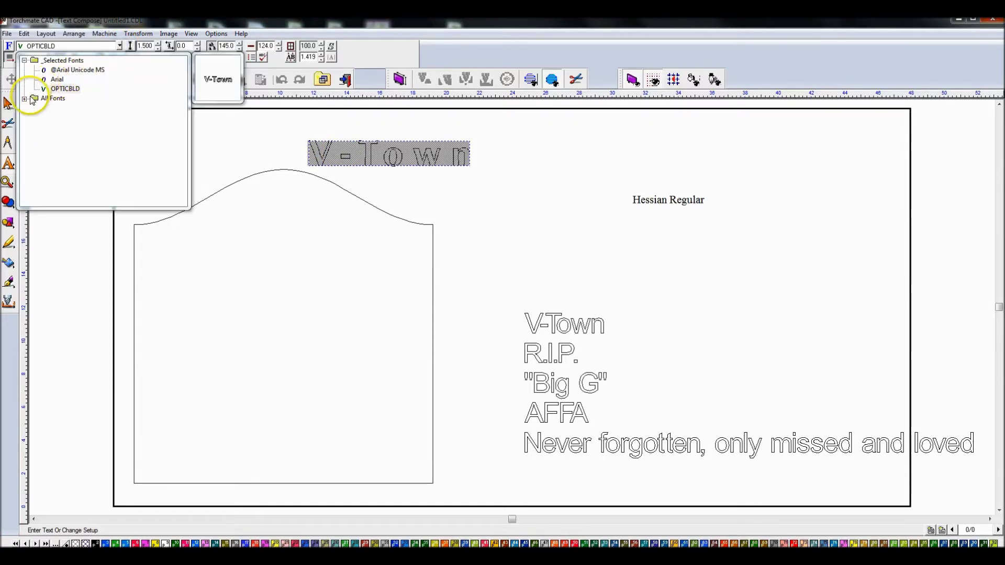
pyautogui.click(25, 99)
pyautogui.click(62, 108)
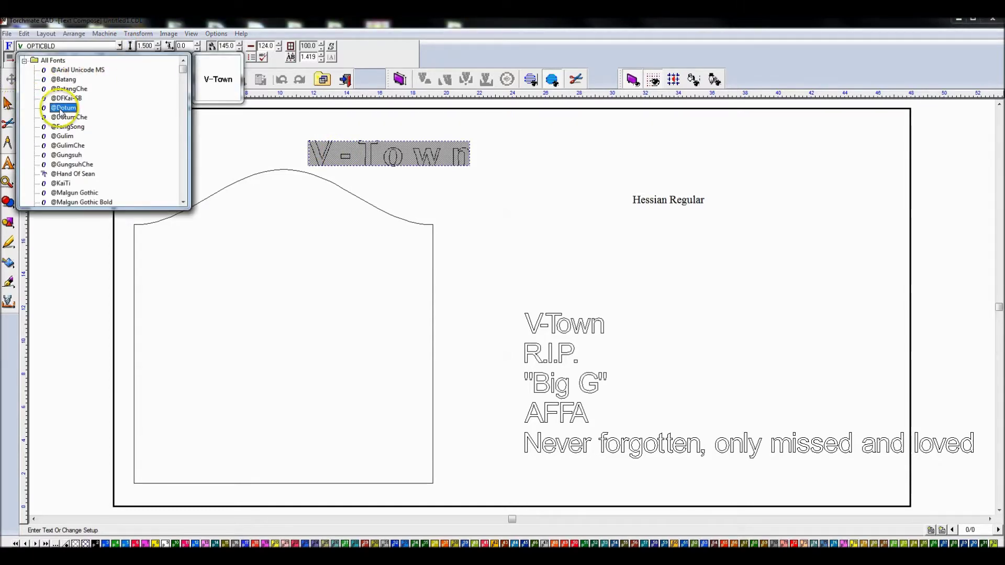
pyautogui.write('th')
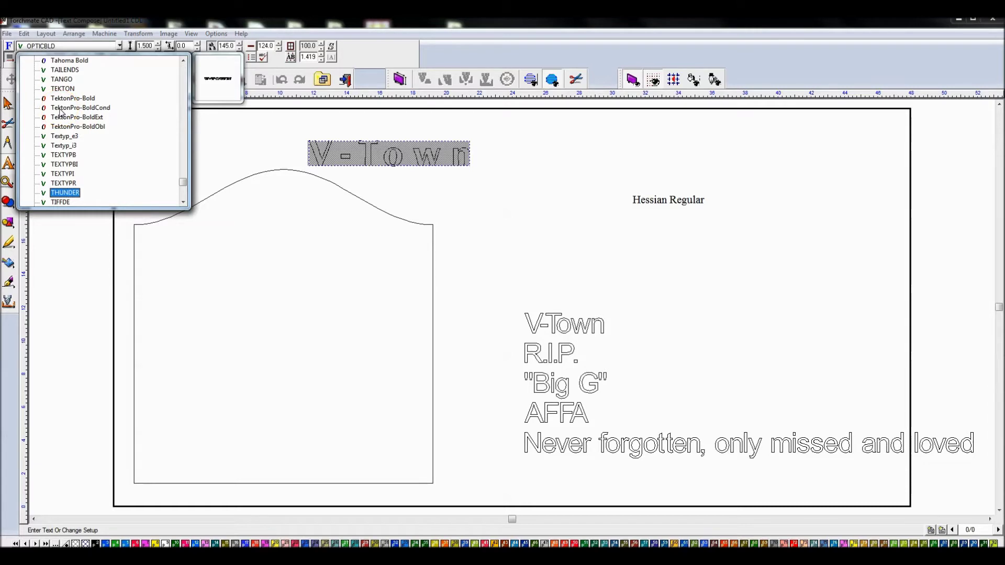
pyautogui.click(61, 108)
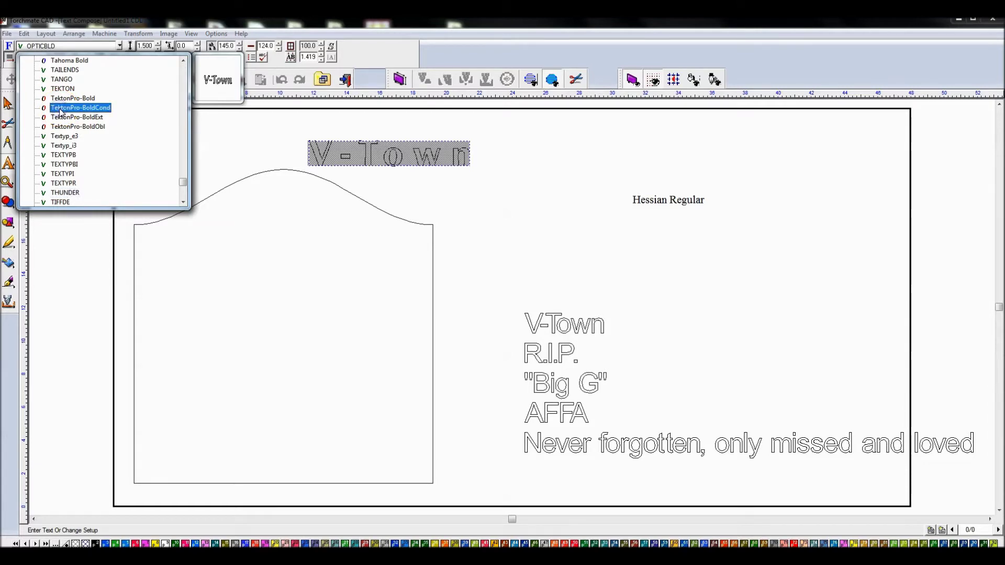
pyautogui.press('t')
pyautogui.press('h')
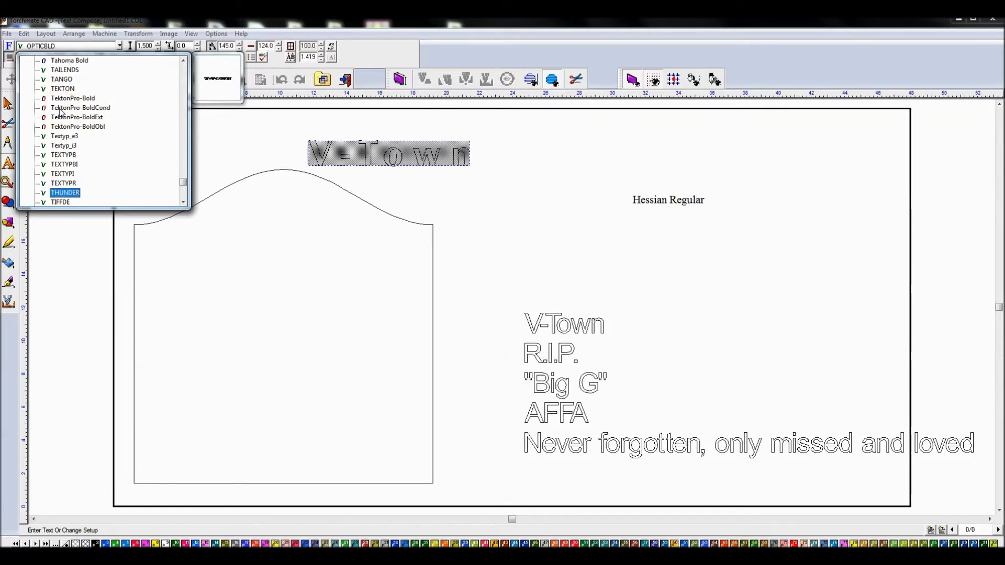
pyautogui.click(75, 193)
pyautogui.click(75, 194)
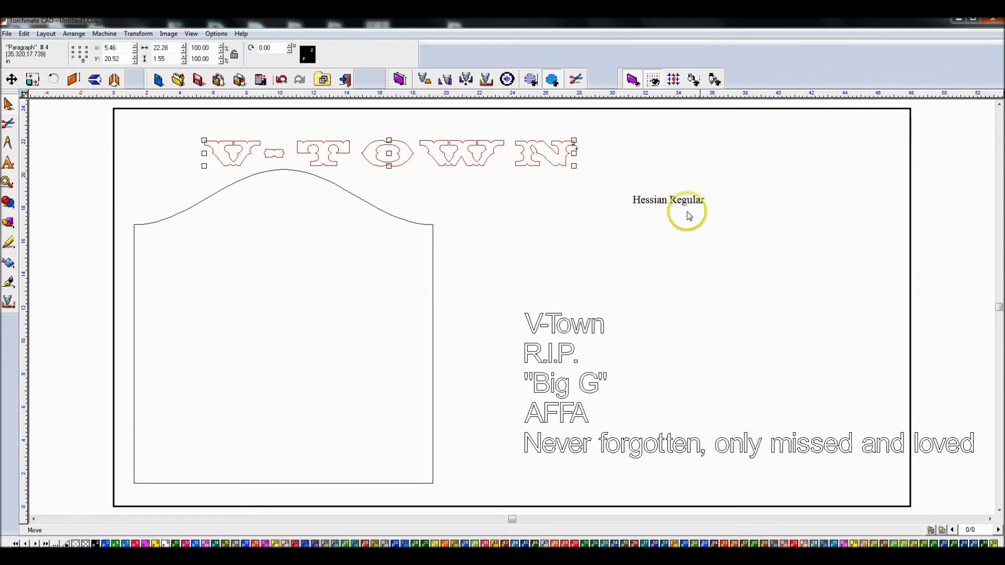
# Step: Shrink the straight "V-Town" text to about 7.21 in wide and 0.93 in tall, and place it outside the monument, right of the arch's peak
pyautogui.moveTo(574, 152); pyautogui.dragTo(405, 153)
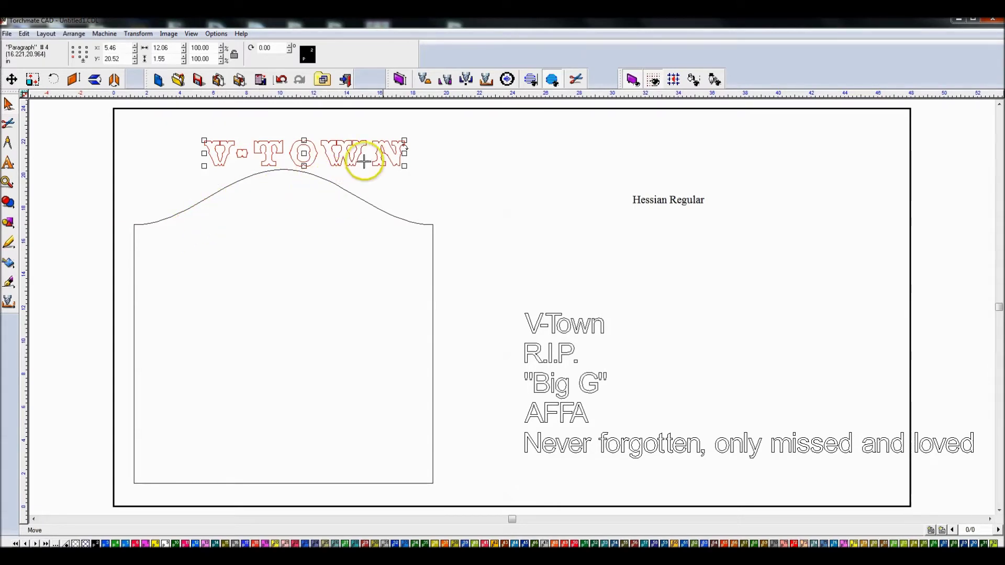
pyautogui.moveTo(405, 140); pyautogui.dragTo(333, 158)
pyautogui.click(267, 159)
pyautogui.moveTo(266, 159); pyautogui.dragTo(285, 200)
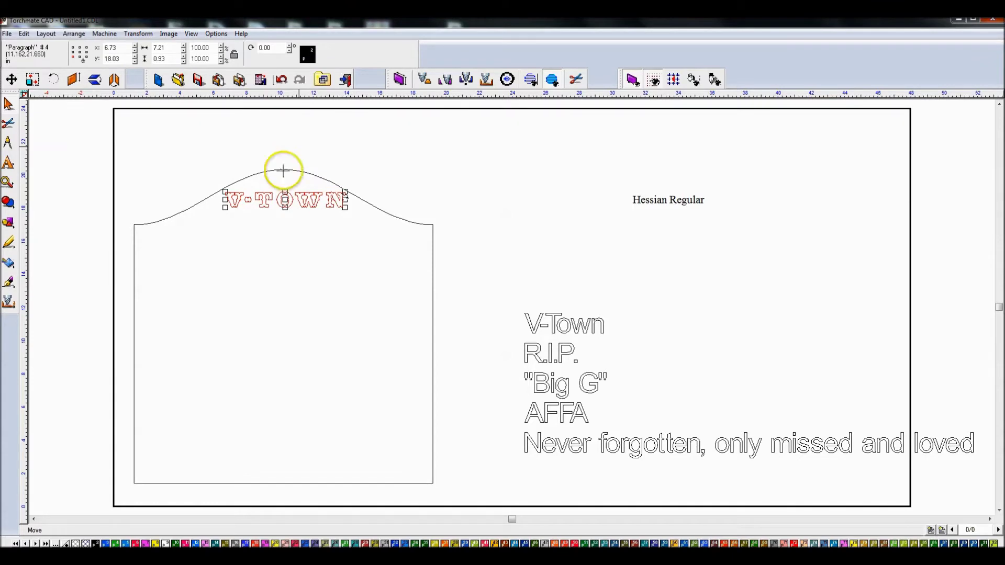
pyautogui.moveTo(285, 201); pyautogui.dragTo(462, 174)
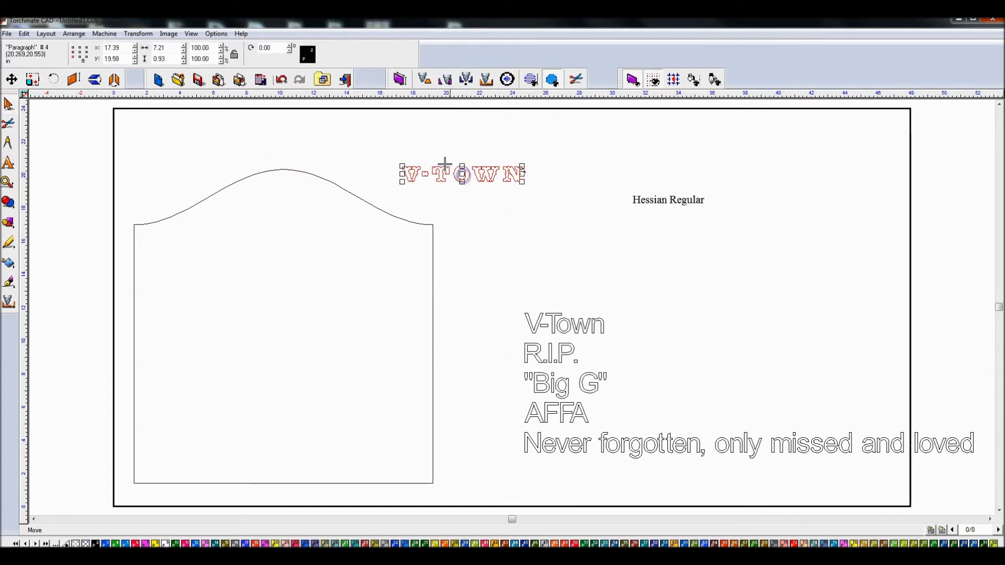
# Step: Add the text "V-Town" in the THUNDER font along the monument's arch outline
pyautogui.click(276, 150)
pyautogui.click(9, 164)
pyautogui.click(36, 166)
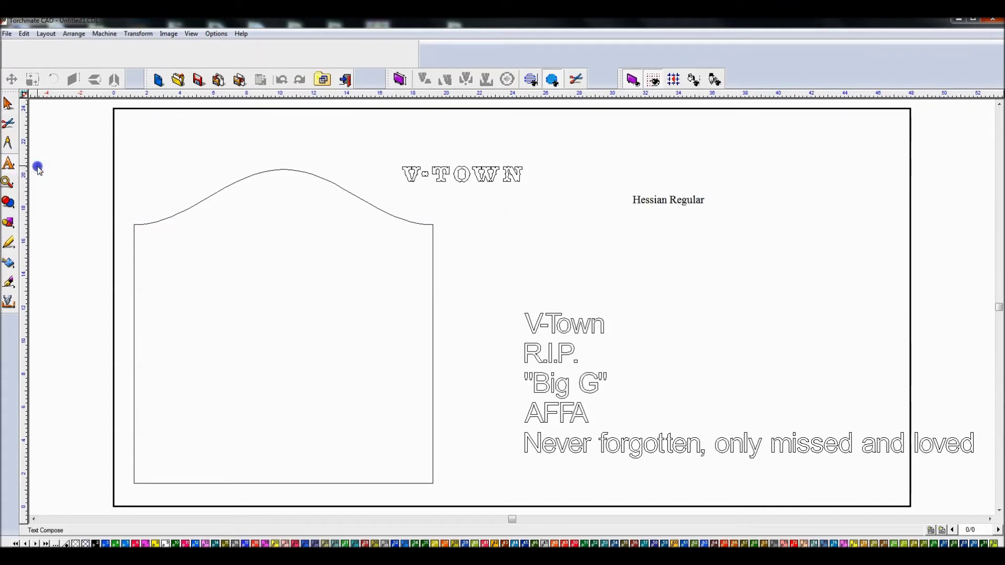
pyautogui.click(220, 191)
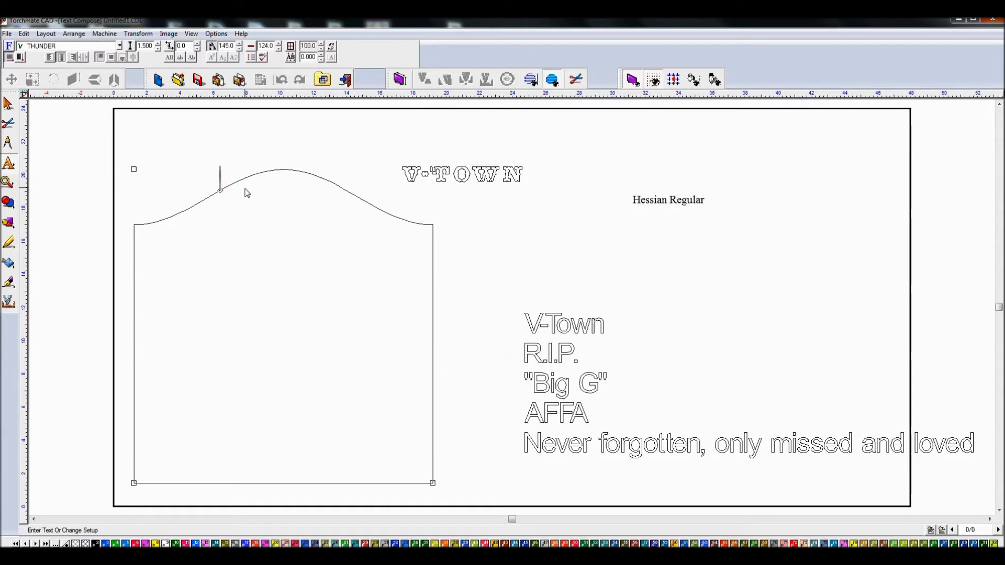
pyautogui.write('V-')
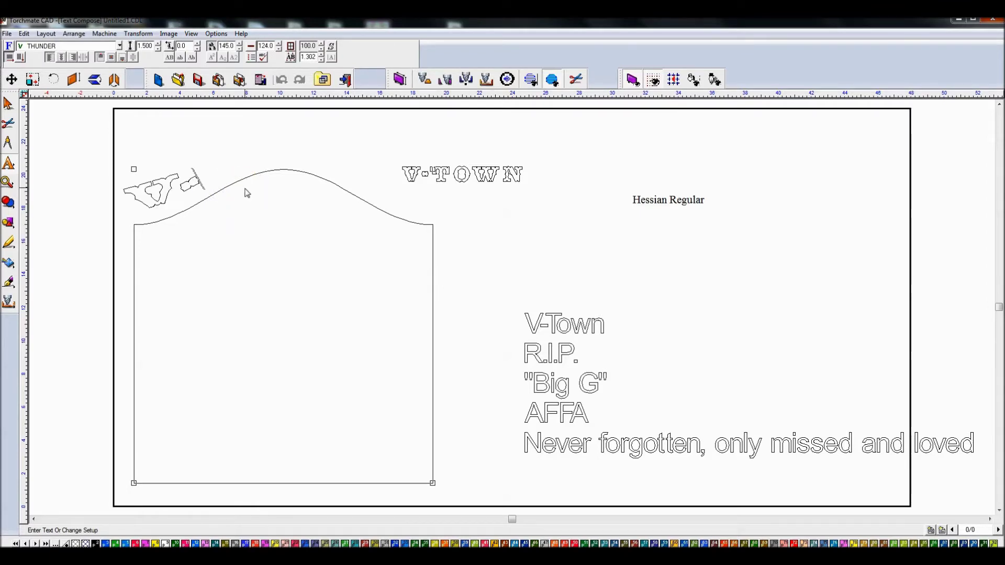
pyautogui.write('TOWN')
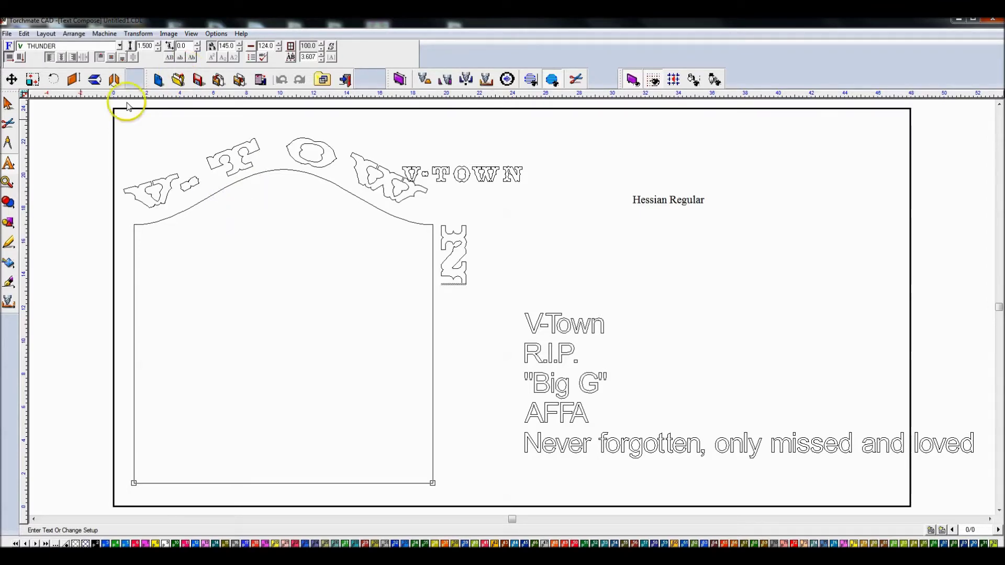
pyautogui.click(8, 103)
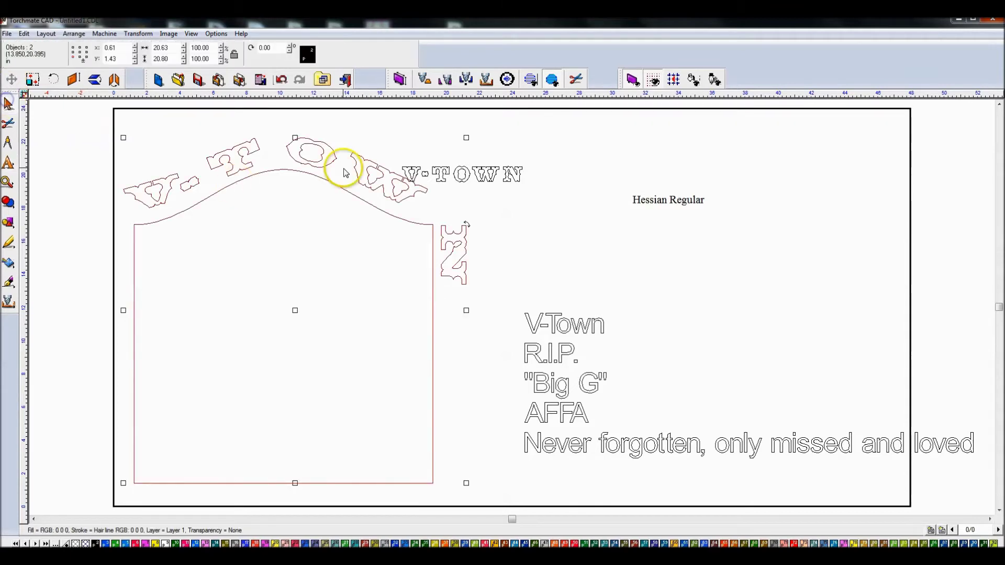
pyautogui.doubleClick(302, 160)
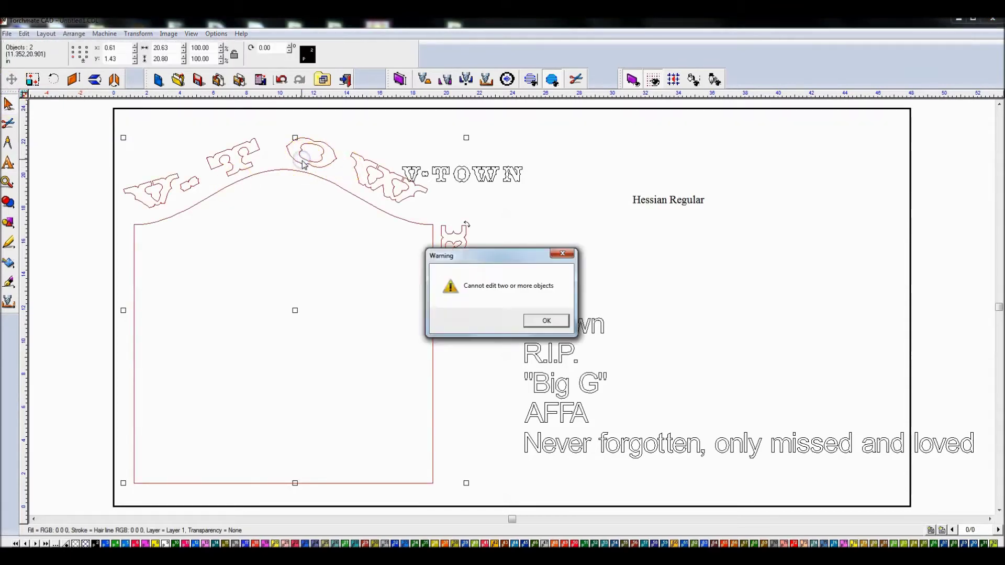
pyautogui.click(546, 320)
pyautogui.doubleClick(370, 182)
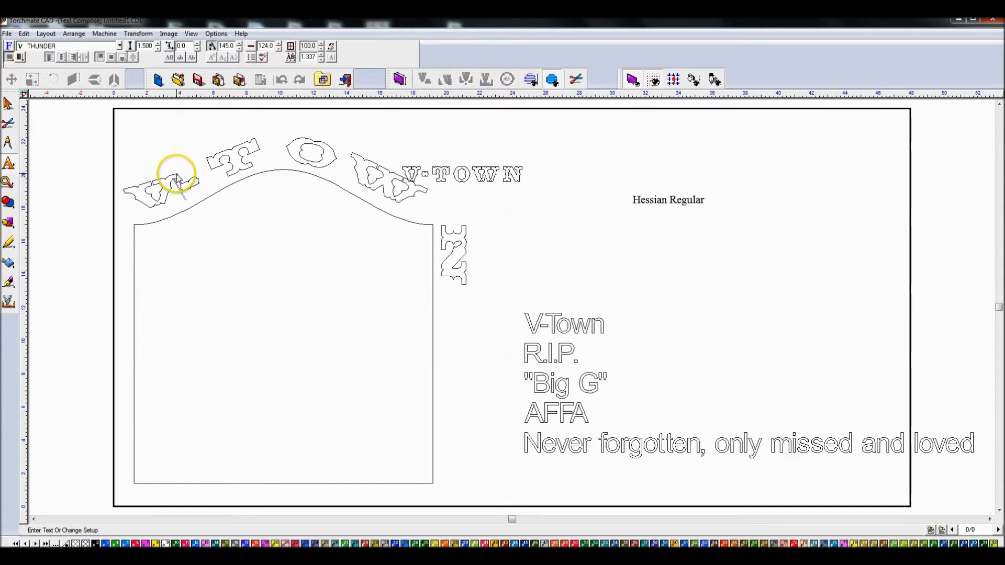
pyautogui.click(8, 103)
# Step: Review the Fit Text to Path settings of the "V-Town" text on the arch
pyautogui.click(176, 174)
pyautogui.click(176, 175)
pyautogui.doubleClick(175, 174)
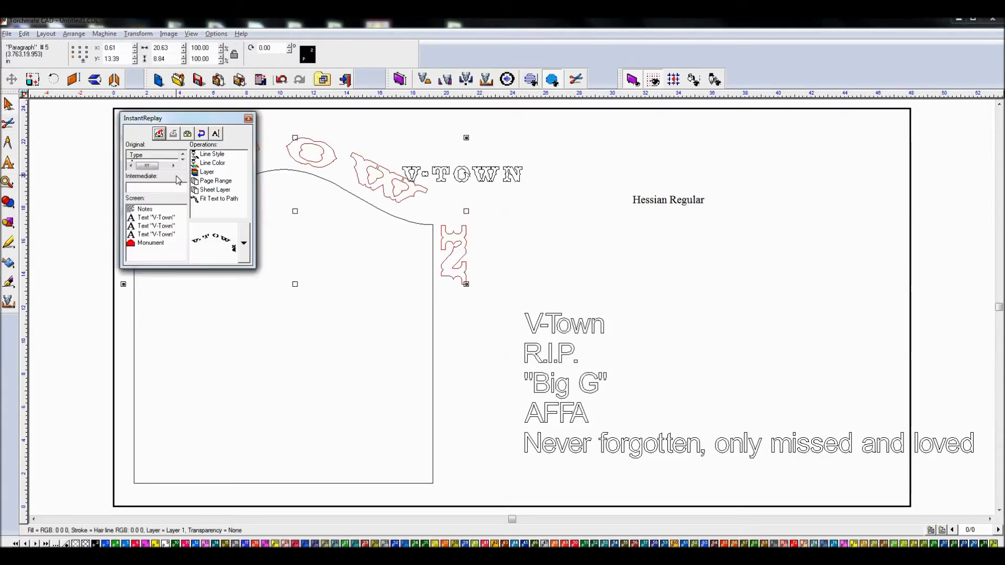
pyautogui.click(214, 199)
pyautogui.doubleClick(215, 202)
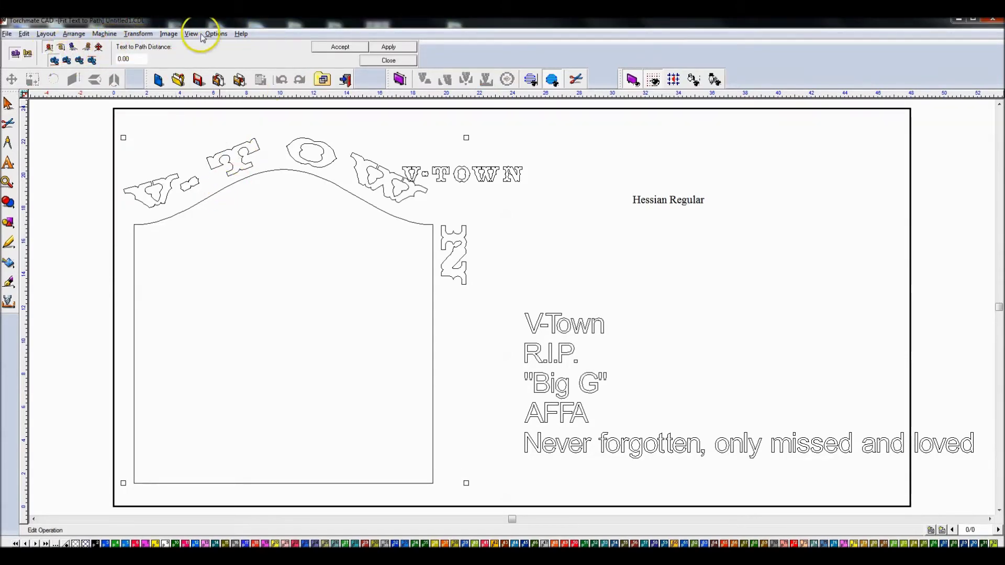
pyautogui.click(388, 60)
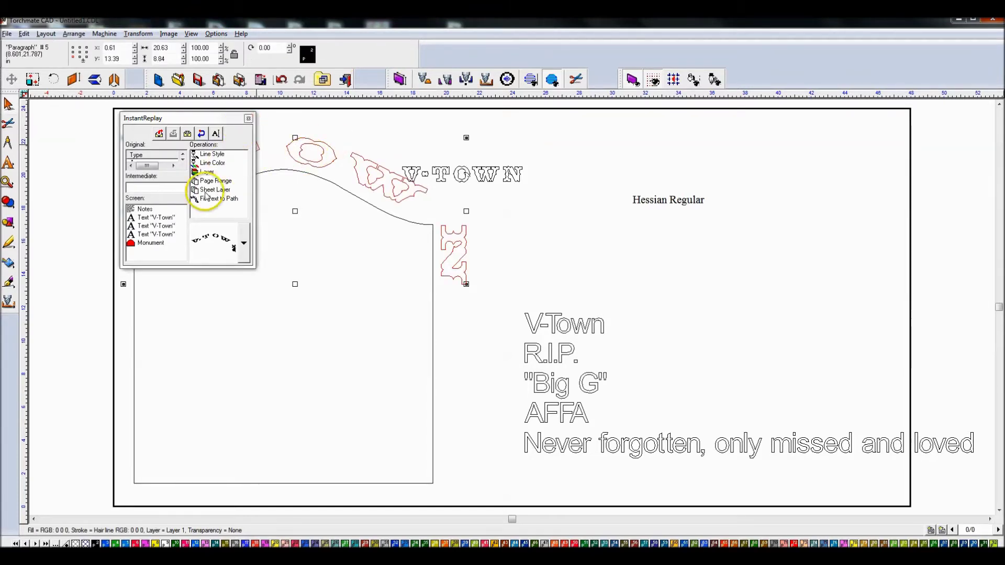
# Step: Open the arched "V-Town" text from the InstantReplay object list and set the height of all its letters to 1.000 in
pyautogui.click(153, 218)
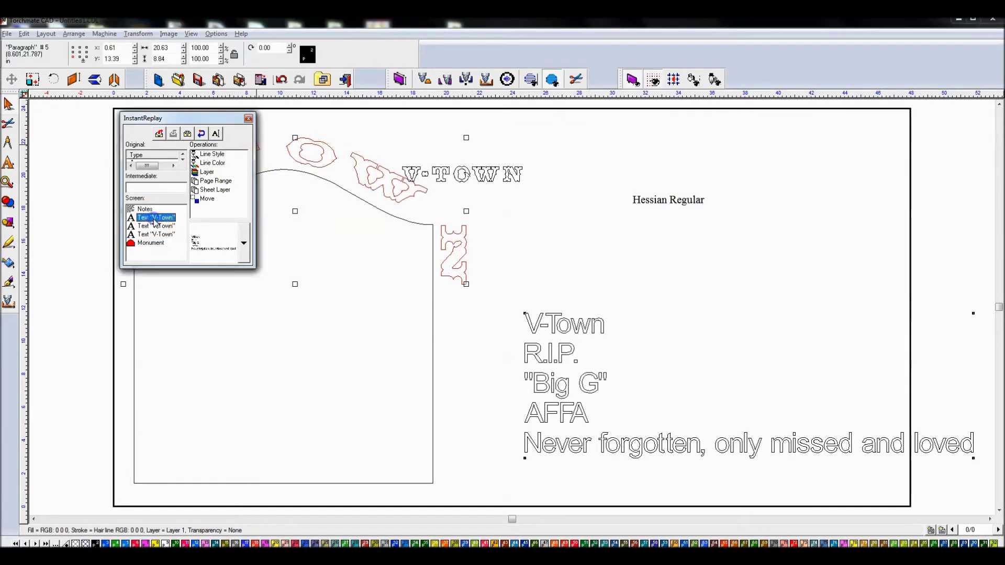
pyautogui.click(149, 226)
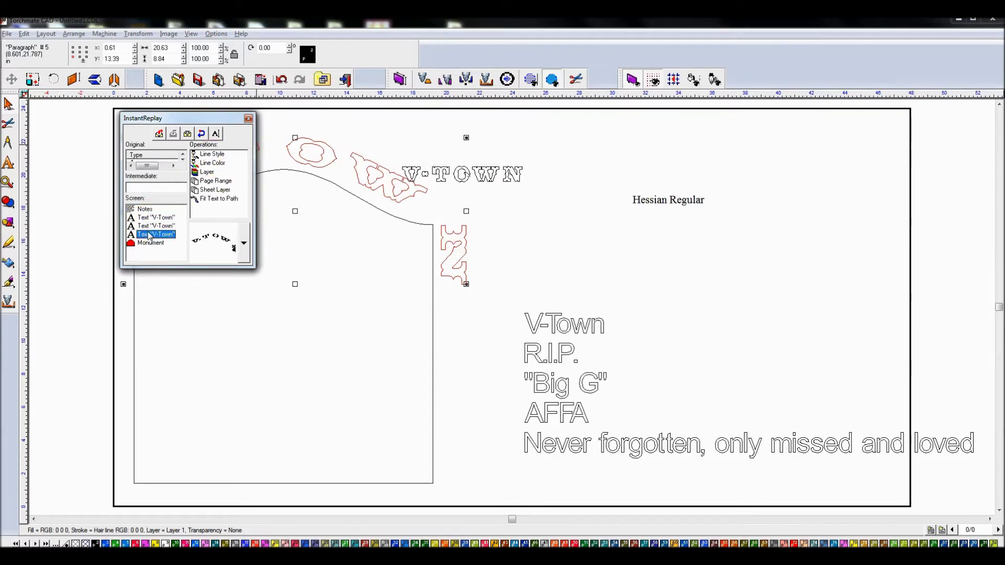
pyautogui.click(147, 228)
pyautogui.click(153, 235)
pyautogui.doubleClick(153, 235)
pyautogui.click(157, 196)
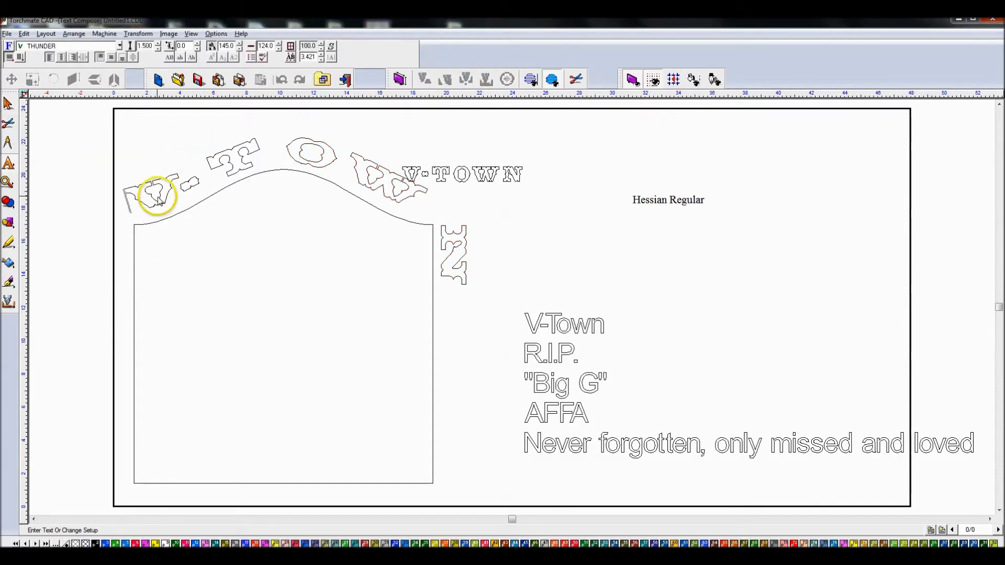
pyautogui.doubleClick(158, 198)
pyautogui.click(157, 48)
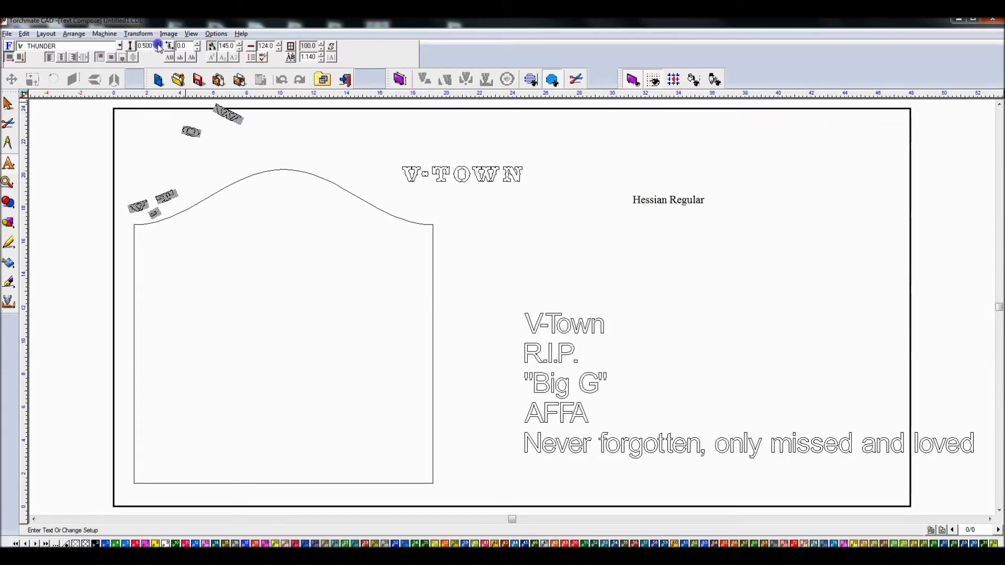
pyautogui.click(158, 46)
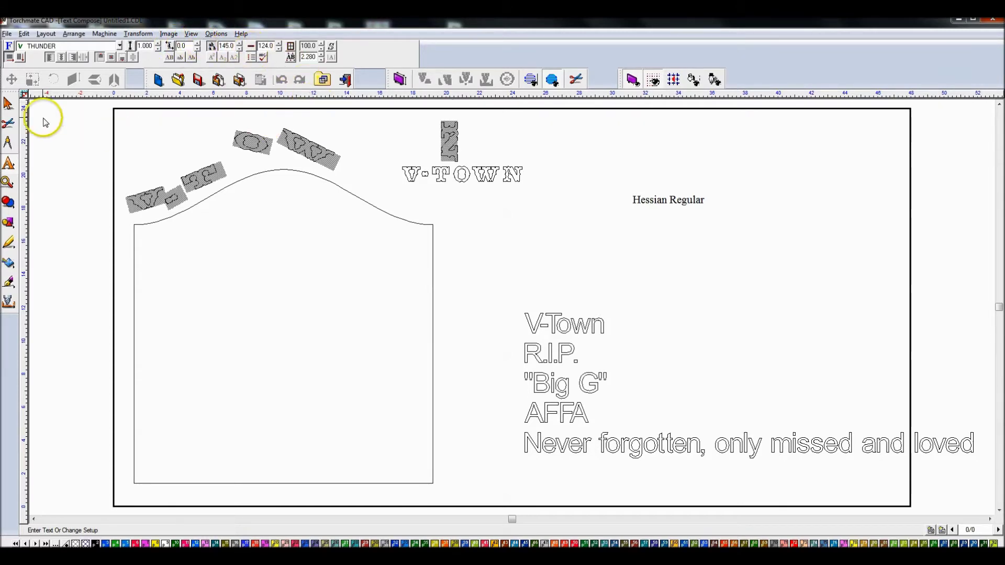
pyautogui.click(8, 103)
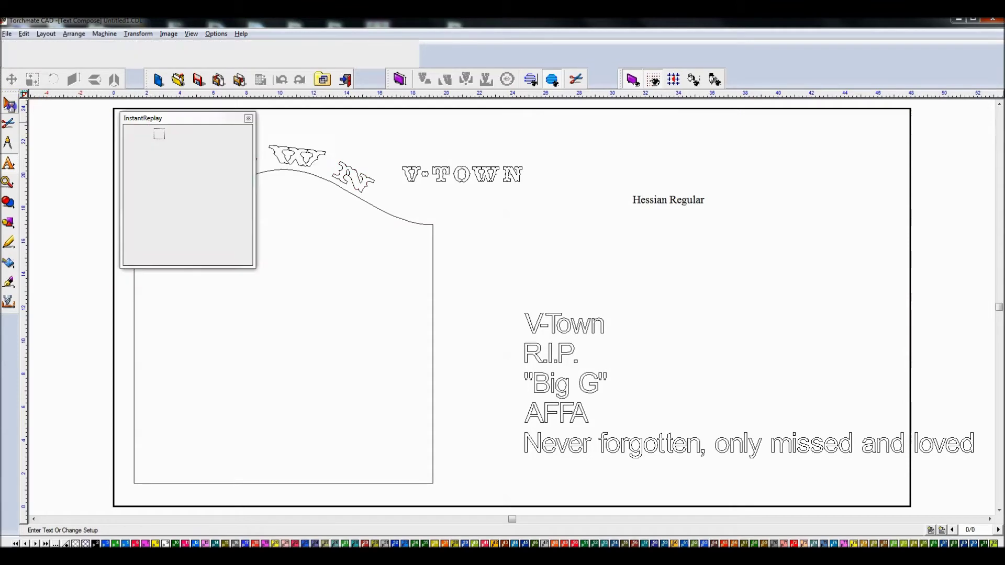
pyautogui.click(249, 118)
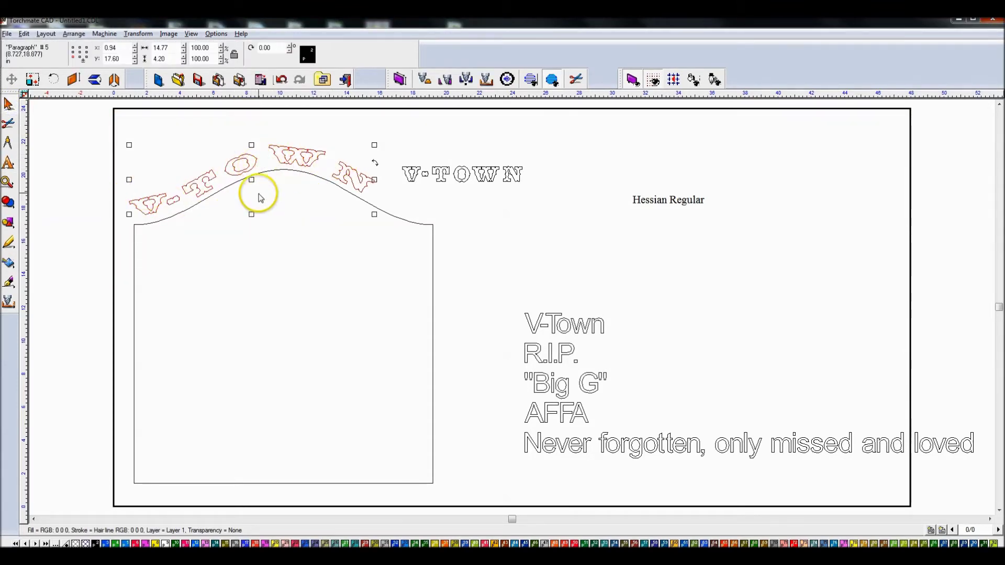
# Step: Use Fit Text to Path to place the "V-Town" text just beneath the arch line, centered under the monument's peak
pyautogui.doubleClick(249, 160)
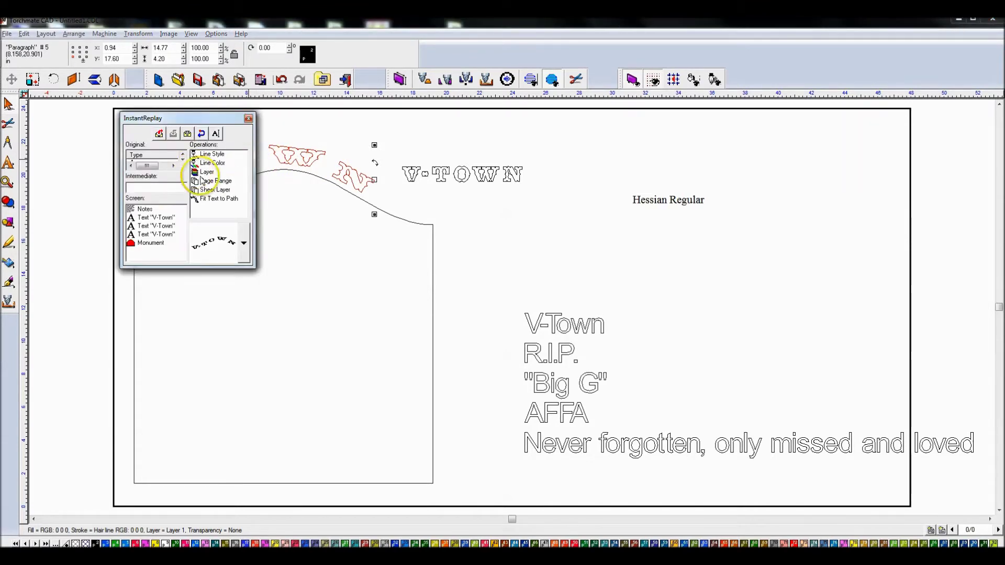
pyautogui.doubleClick(222, 199)
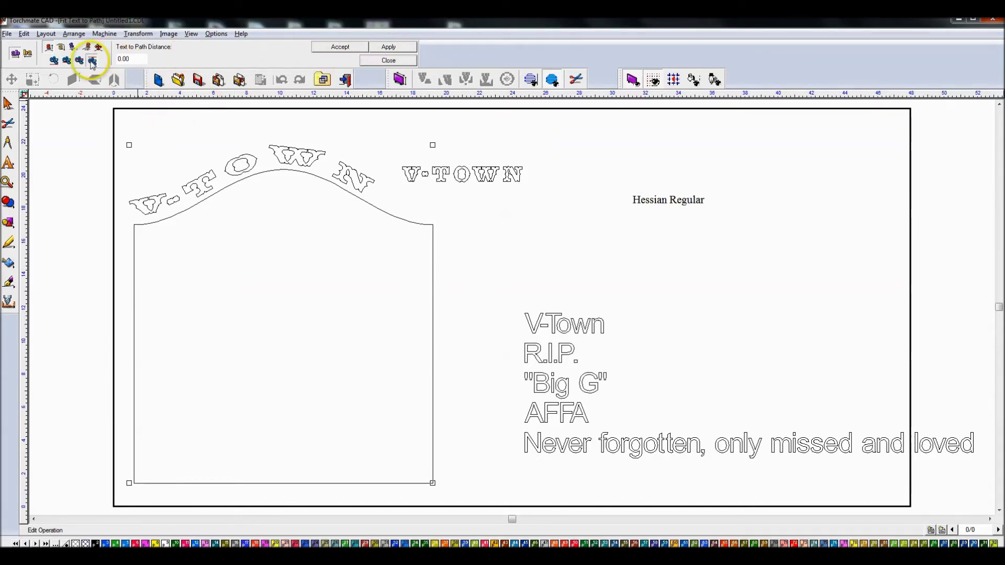
pyautogui.click(388, 48)
pyautogui.moveTo(255, 203); pyautogui.dragTo(179, 217)
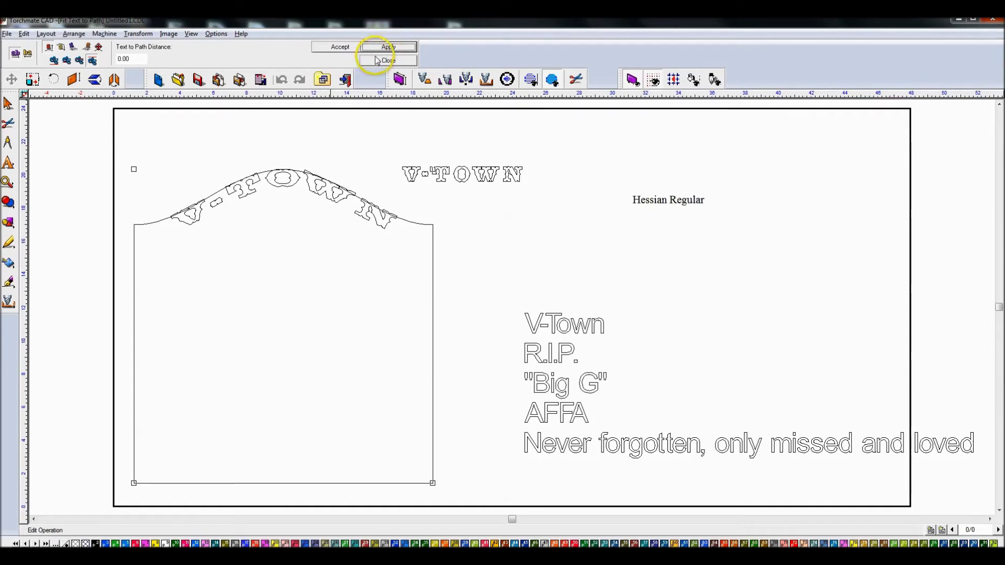
pyautogui.click(325, 47)
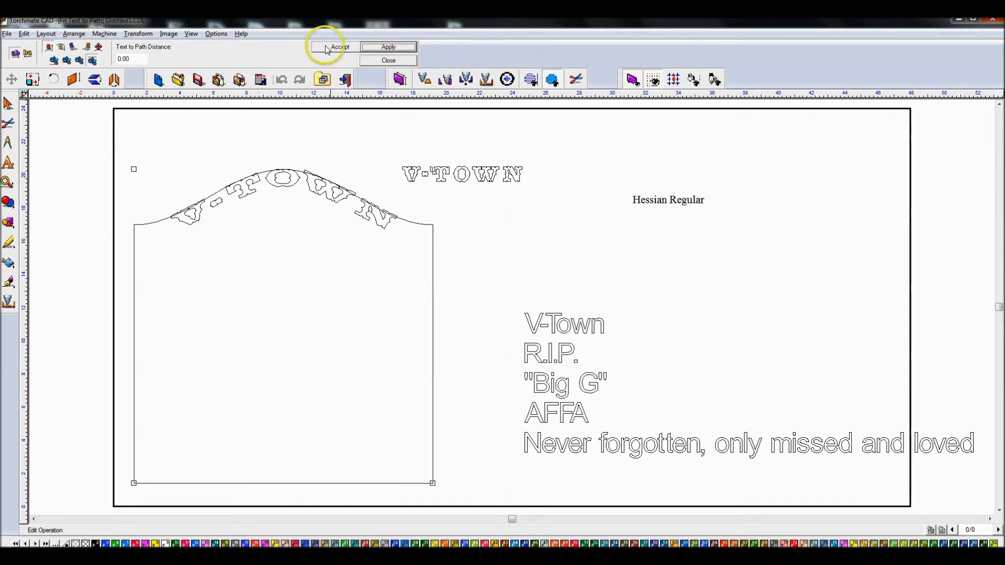
pyautogui.click(379, 60)
pyautogui.click(249, 117)
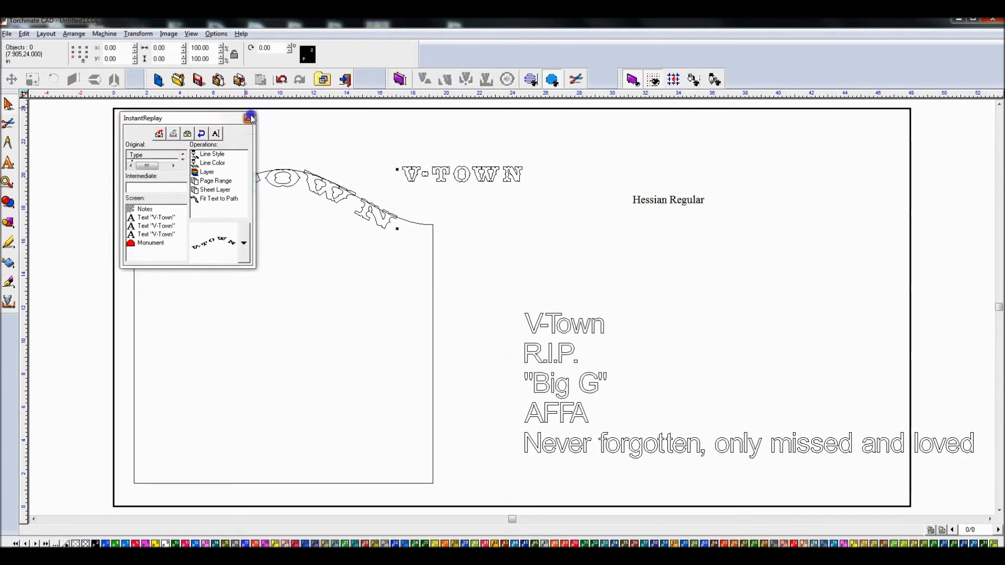
# Step: Break the path of the arched "V-Town" text so its letters become separate shapes
pyautogui.click(287, 185)
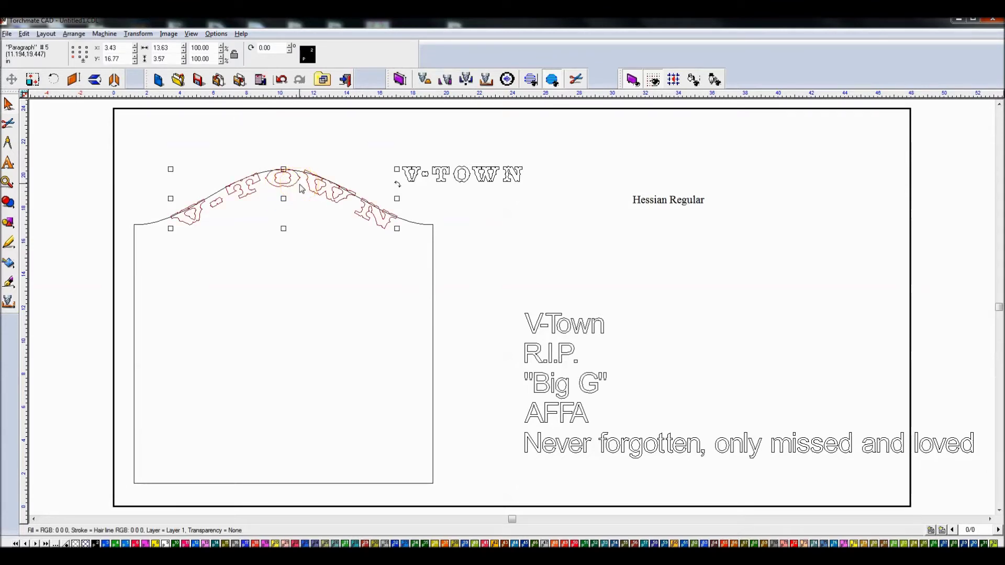
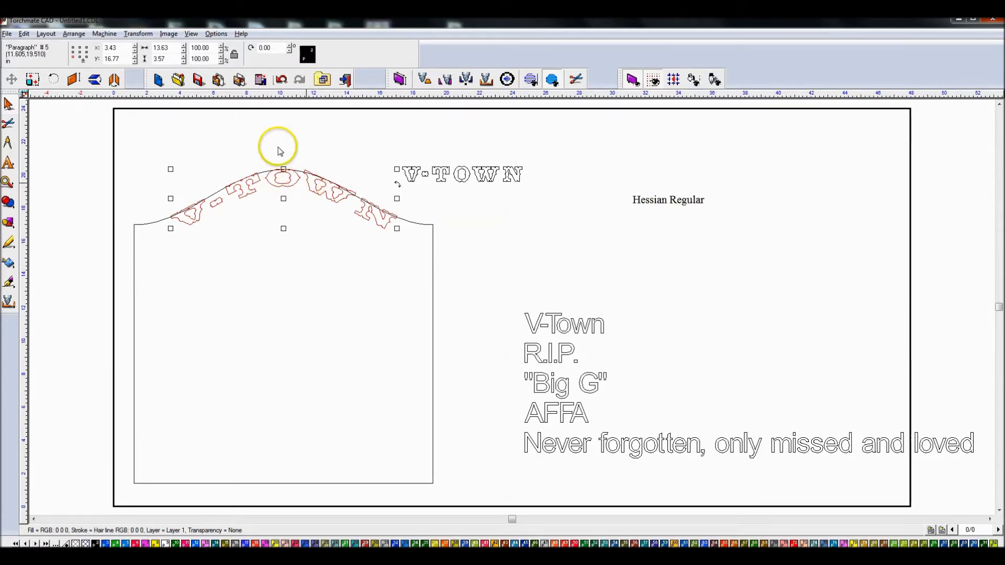
pyautogui.click(74, 34)
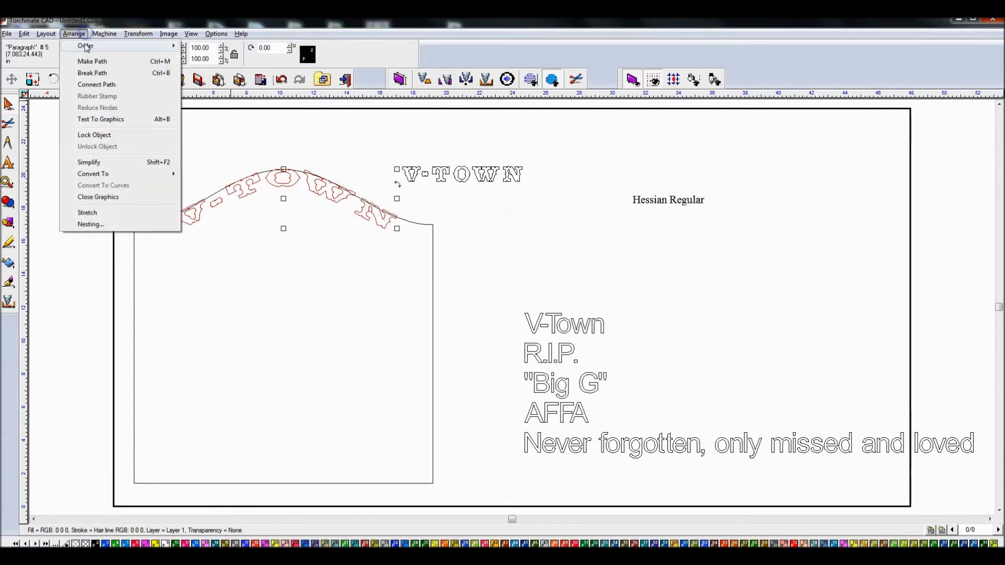
pyautogui.click(91, 73)
pyautogui.click(272, 206)
# Step: Combine the inner and outer outlines of the arched letter O into a single shape
pyautogui.moveTo(256, 144); pyautogui.dragTo(304, 203)
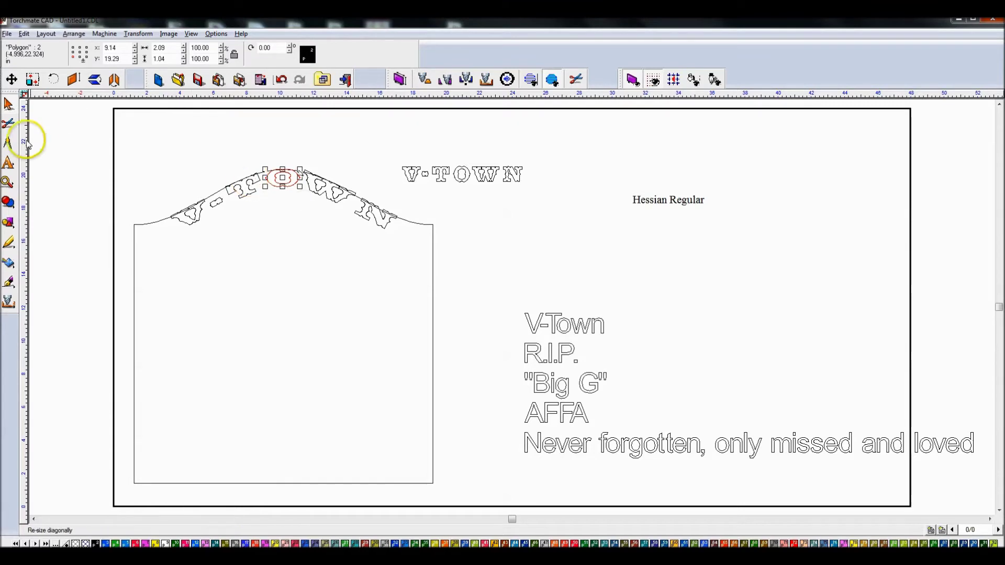
pyautogui.click(8, 222)
pyautogui.click(11, 204)
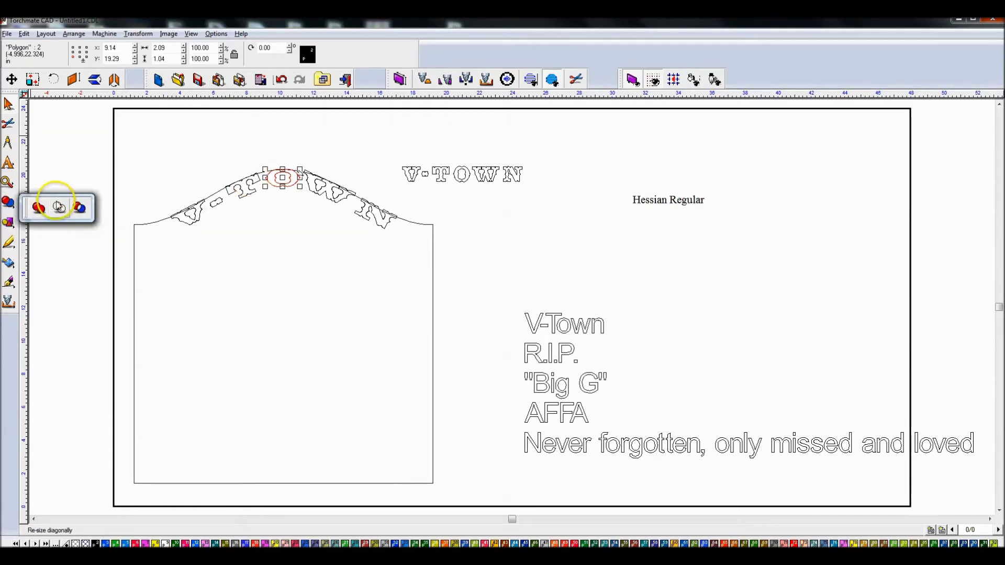
pyautogui.click(79, 207)
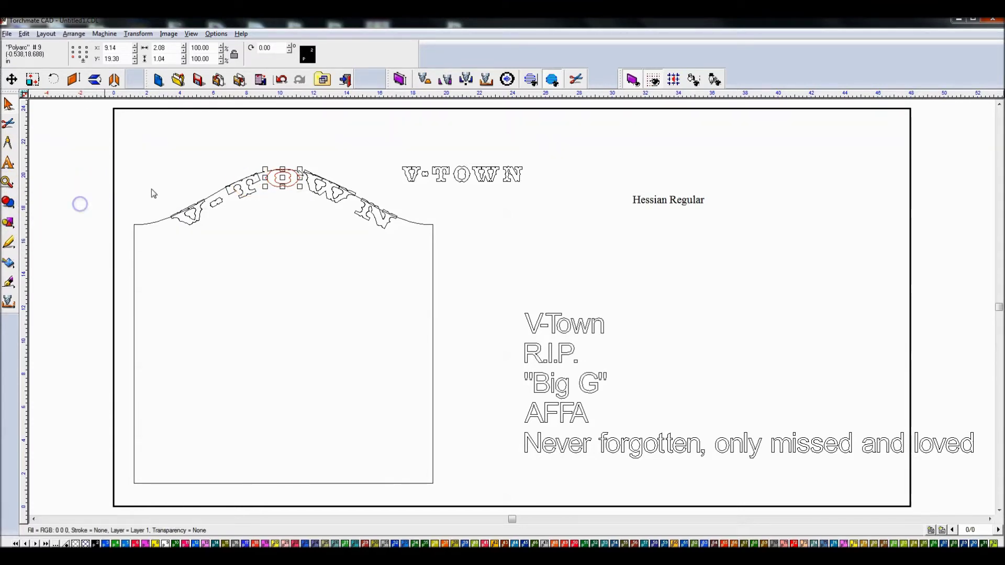
pyautogui.click(280, 214)
# Step: Group all the separate arched "V-Town" letter shapes into one object
pyautogui.moveTo(155, 136); pyautogui.dragTo(409, 280)
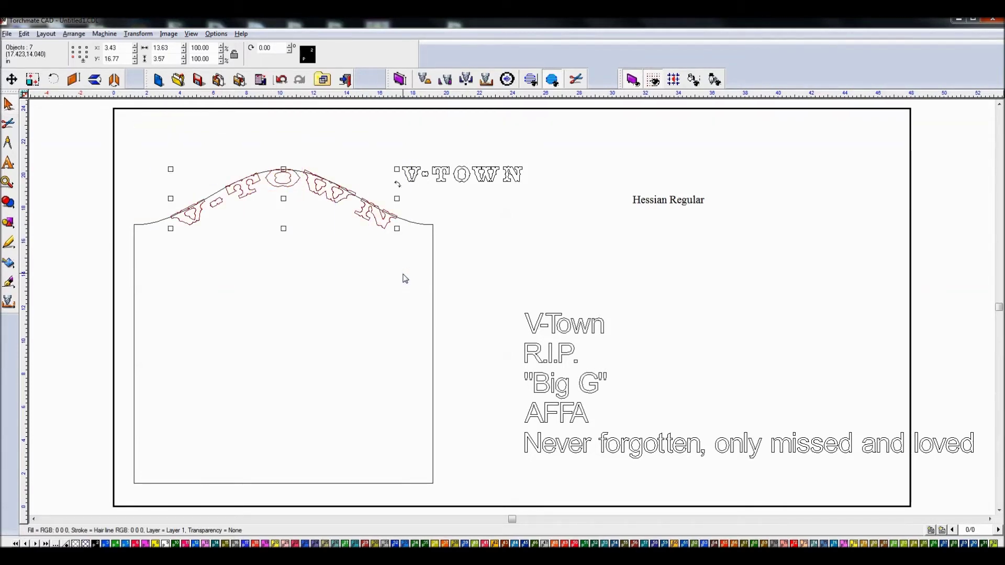
pyautogui.click(74, 34)
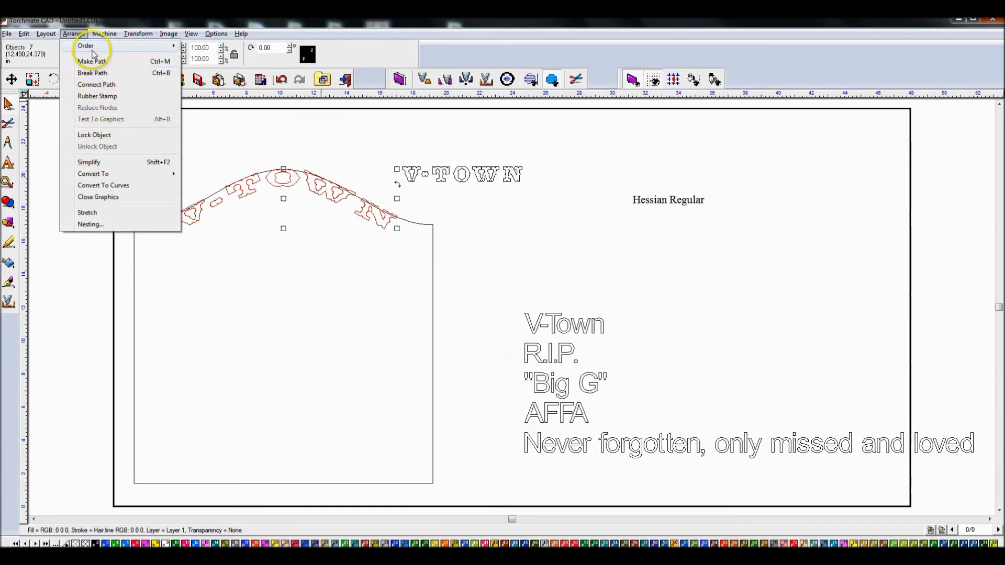
pyautogui.moveTo(93, 48)
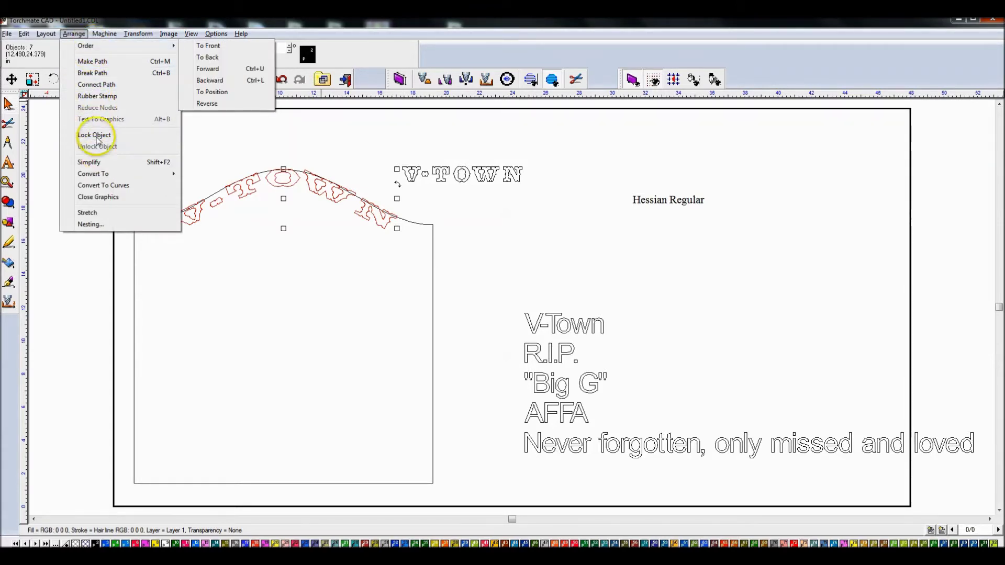
pyautogui.click(54, 36)
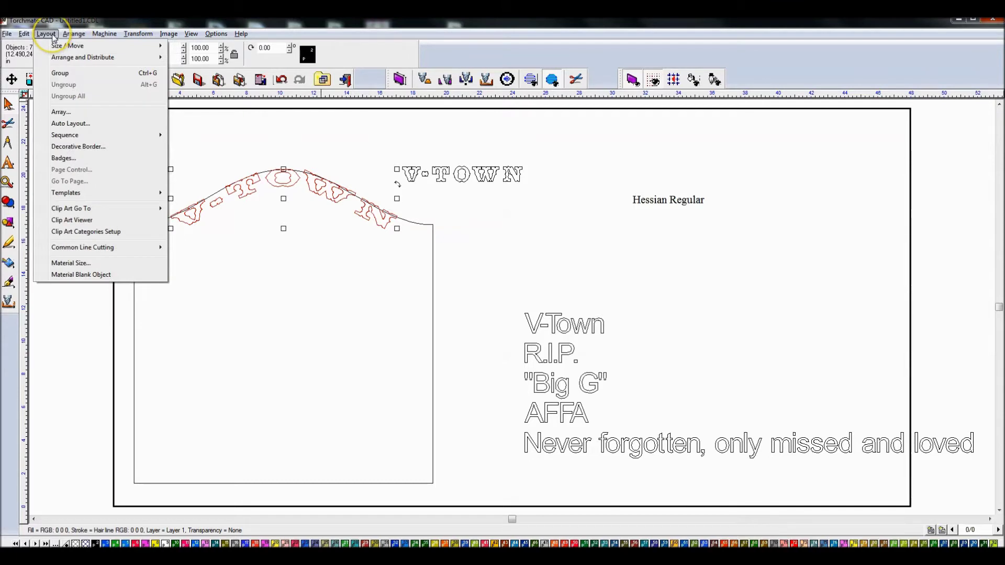
pyautogui.click(61, 73)
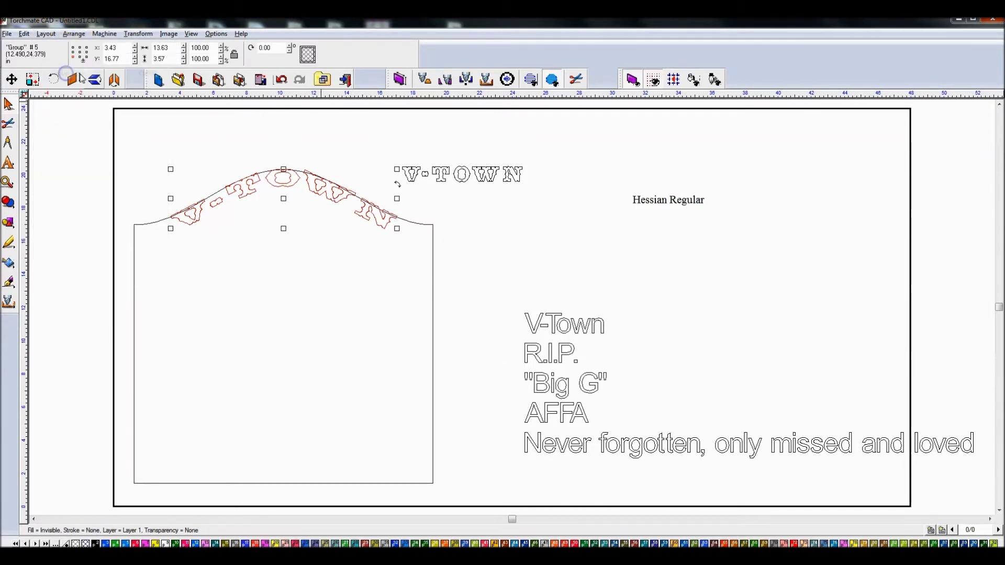
# Step: Nudge the grouped "V-Town" lettering straight down about 0.9 in, away from the monument's arch line
pyautogui.press('Down')
pyautogui.press('Down')
pyautogui.press('Down')
pyautogui.press('Down')
pyautogui.press('Down')
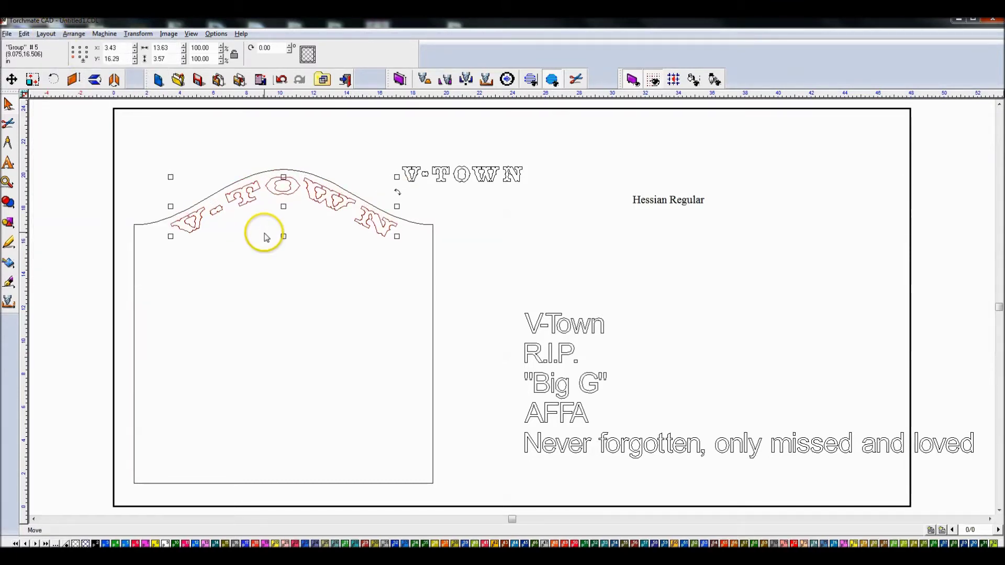
pyautogui.press('Down')
pyautogui.press('Down')
pyautogui.press('Down')
pyautogui.press('Down')
pyautogui.press('Down')
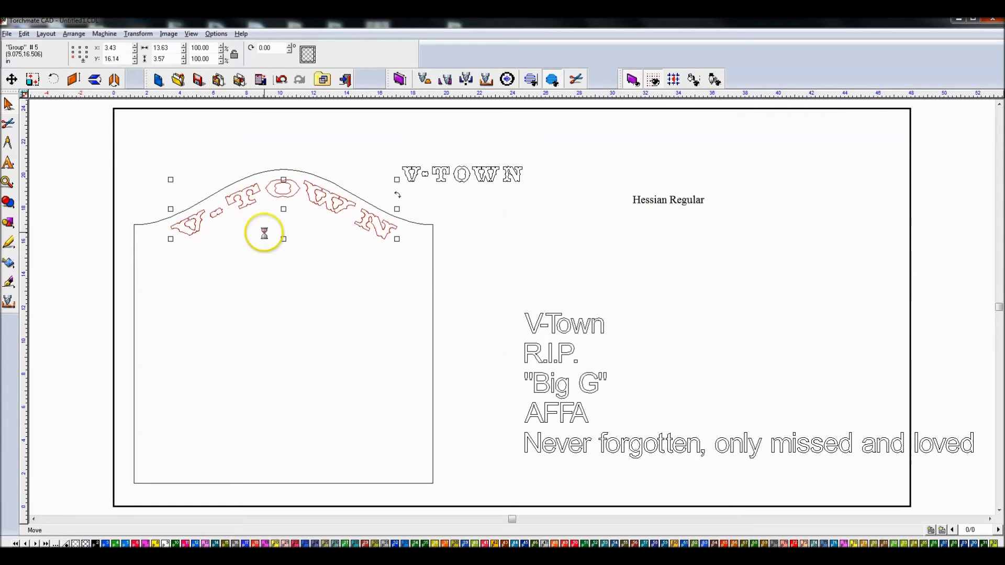
pyautogui.click(321, 136)
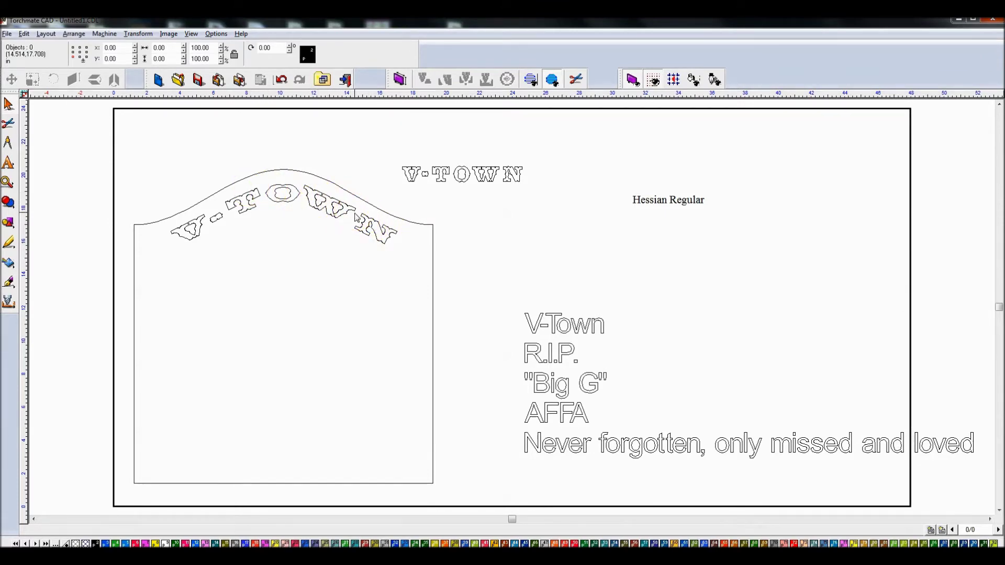
pyautogui.doubleClick(331, 213)
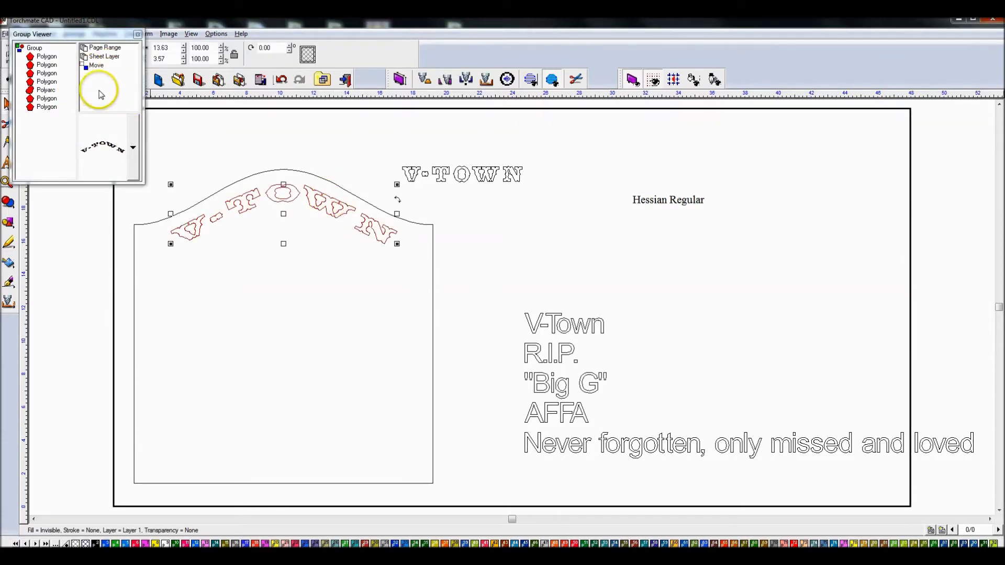
pyautogui.click(138, 35)
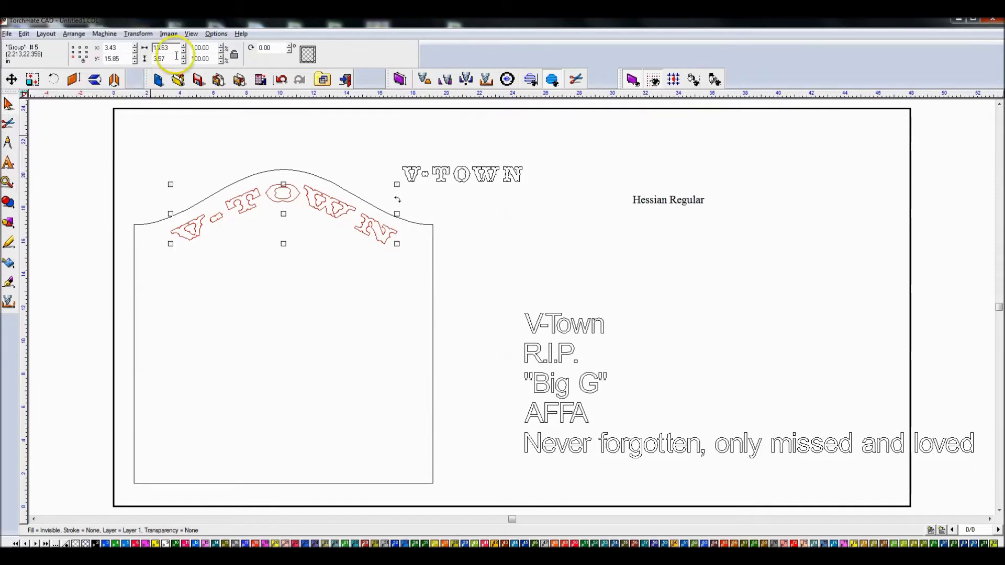
pyautogui.click(451, 192)
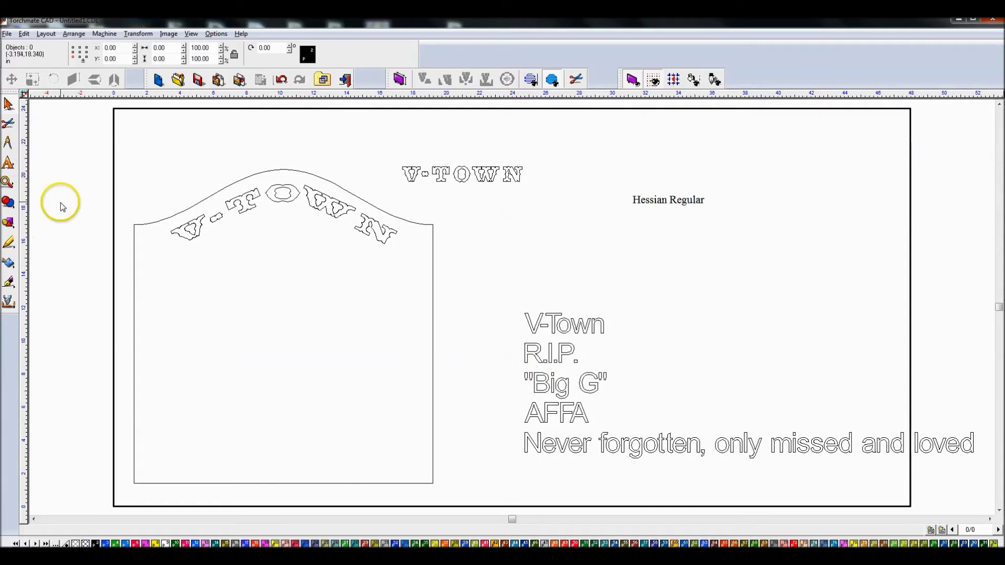
# Step: Add the text "Big G", including its quotation marks, in the THUNDER font within the lower part of the monument
pyautogui.click(12, 166)
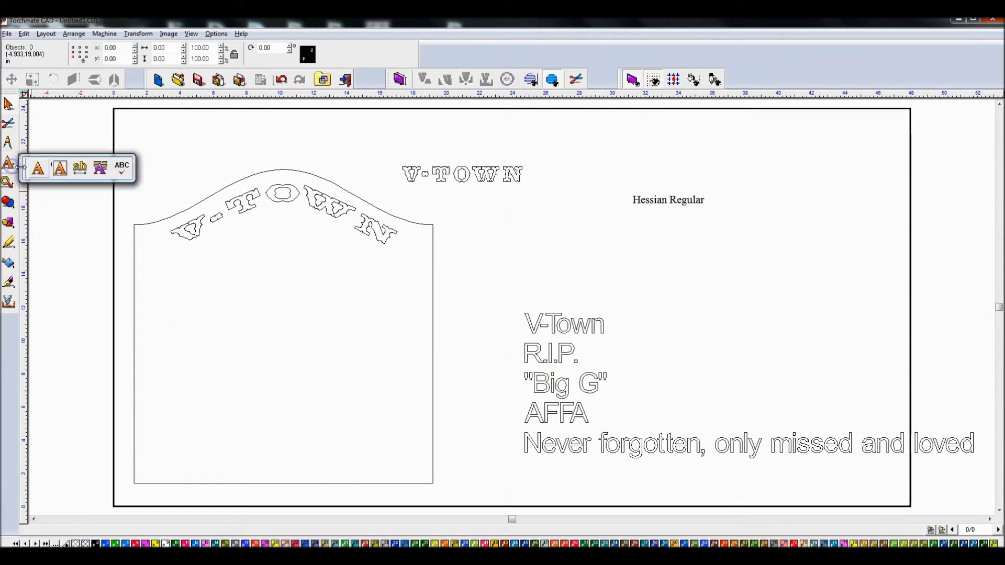
pyautogui.click(41, 171)
pyautogui.click(189, 351)
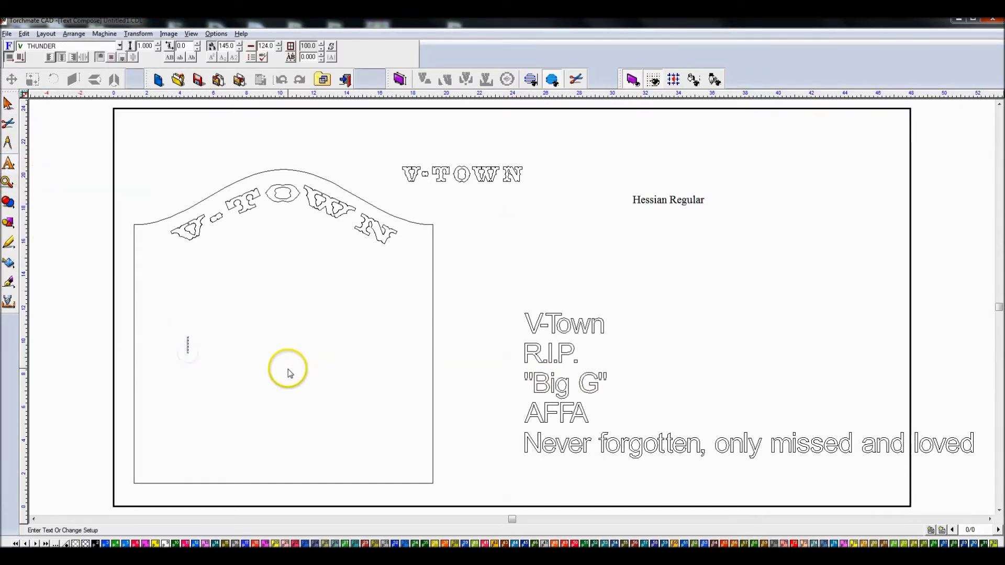
pyautogui.write('W')
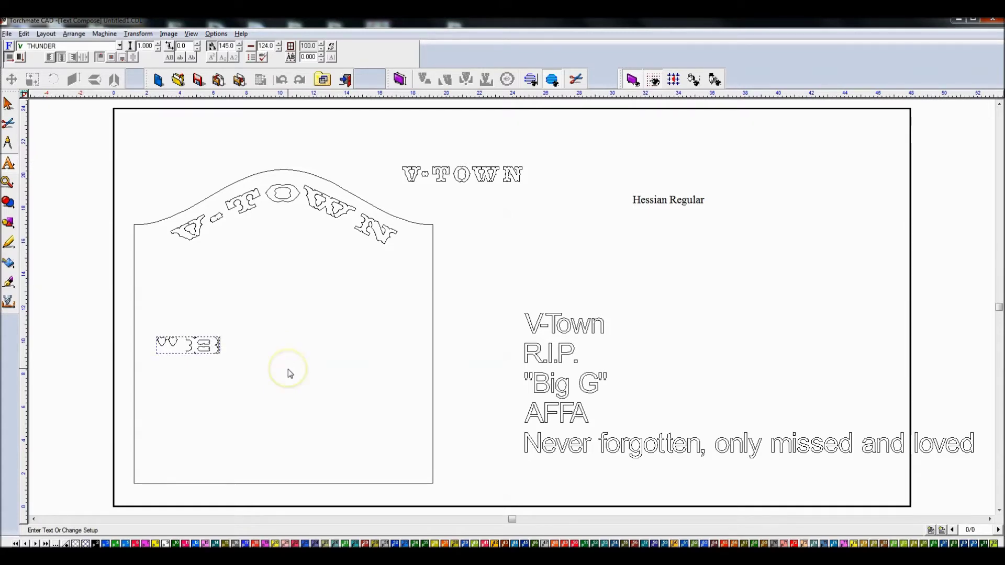
pyautogui.write('Big G')
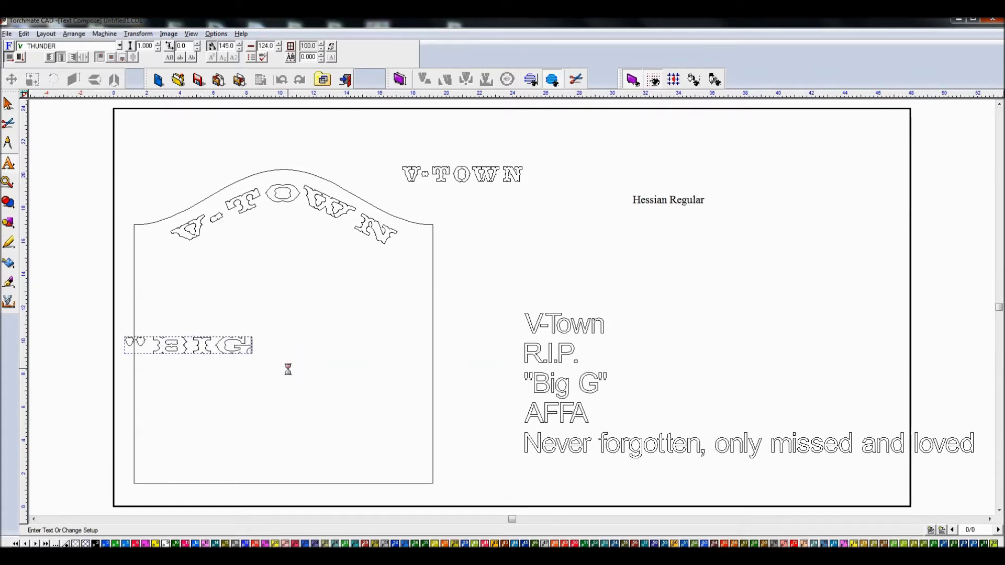
pyautogui.write('"')
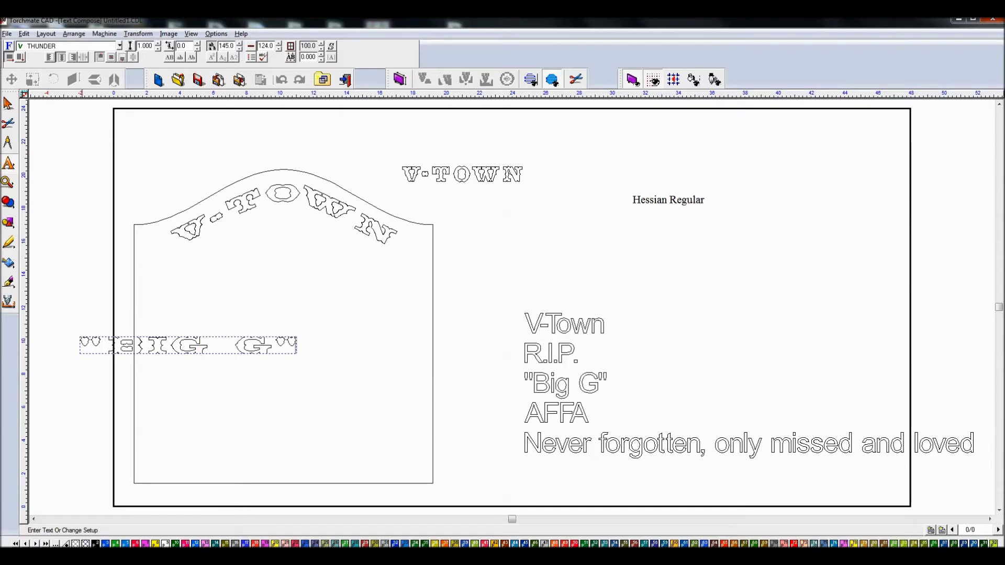
# Step: Move the "Big G" text inside the monument and enlarge it to about 16.7 in wide and 2.4 in high
pyautogui.click(7, 102)
pyautogui.moveTo(293, 336); pyautogui.dragTo(372, 300)
pyautogui.moveTo(226, 342); pyautogui.dragTo(282, 349)
pyautogui.moveTo(430, 337); pyautogui.dragTo(415, 339)
pyautogui.moveTo(279, 351); pyautogui.dragTo(277, 320)
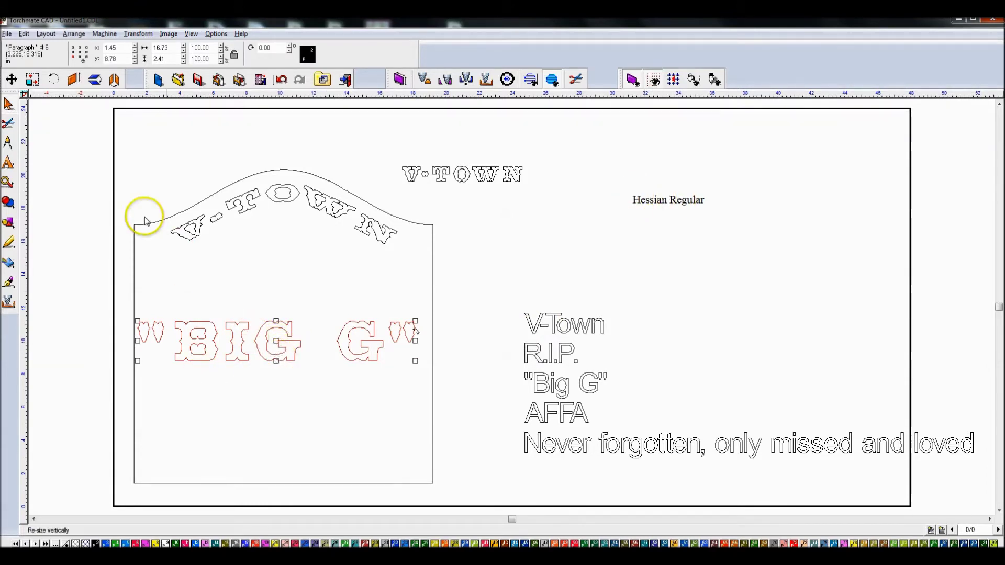
# Step: Align the "Big G" text to the monument outline, centered both vertically and horizontally
pyautogui.click(140, 252)
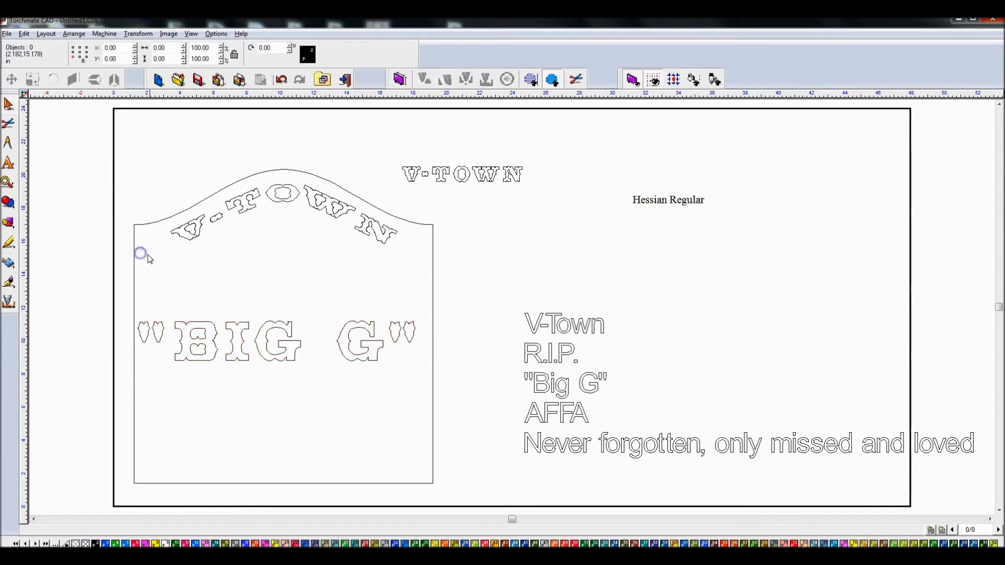
pyautogui.click(195, 329)
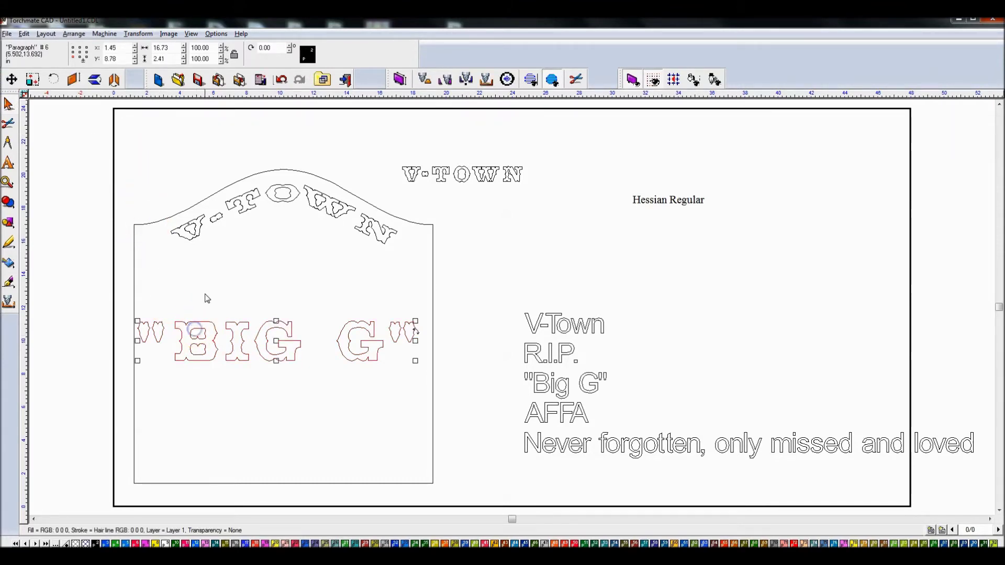
pyautogui.keyDown('shift'); pyautogui.click(180, 211); pyautogui.keyUp('shift')
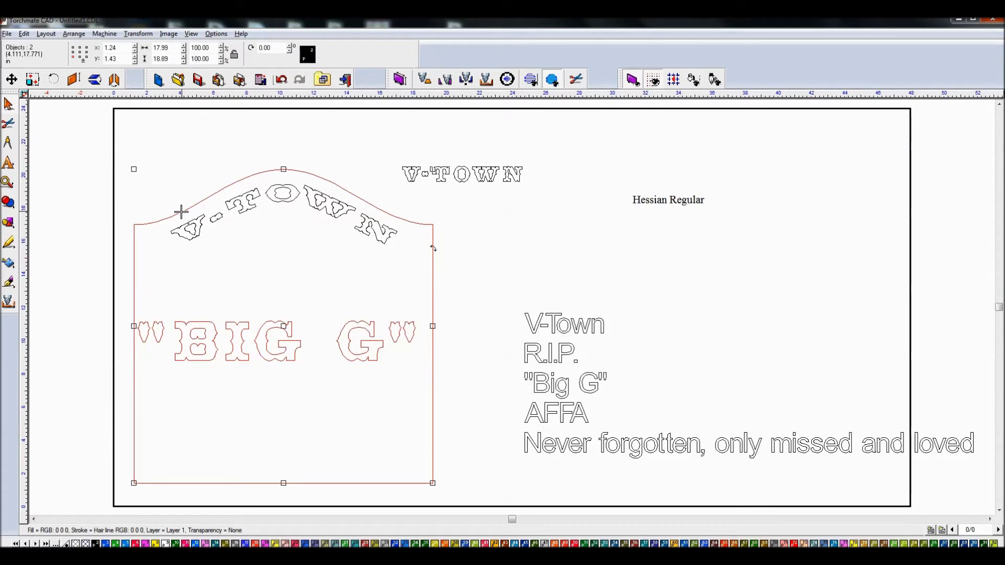
pyautogui.hotkey('ctrl', 'l')
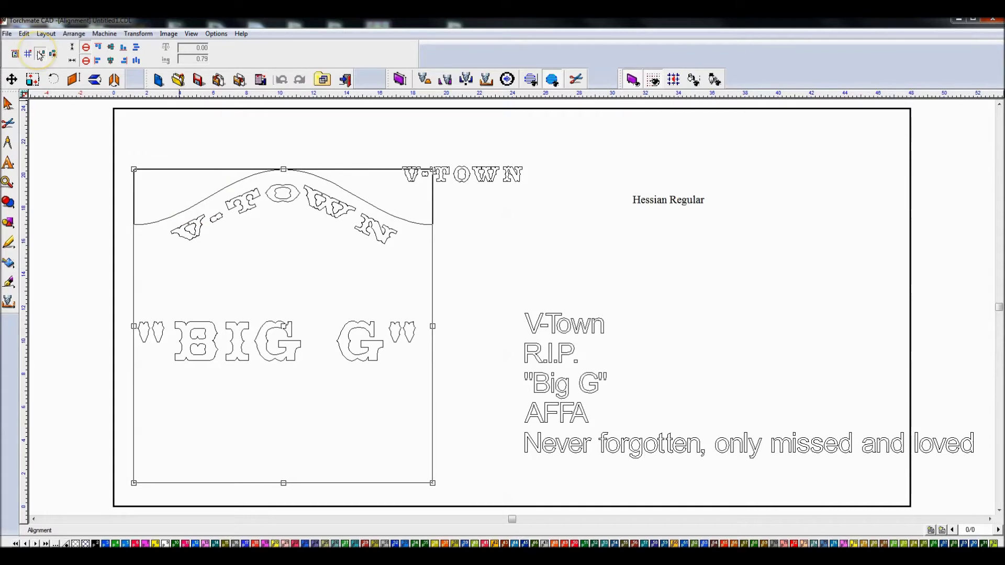
pyautogui.click(110, 47)
pyautogui.click(111, 61)
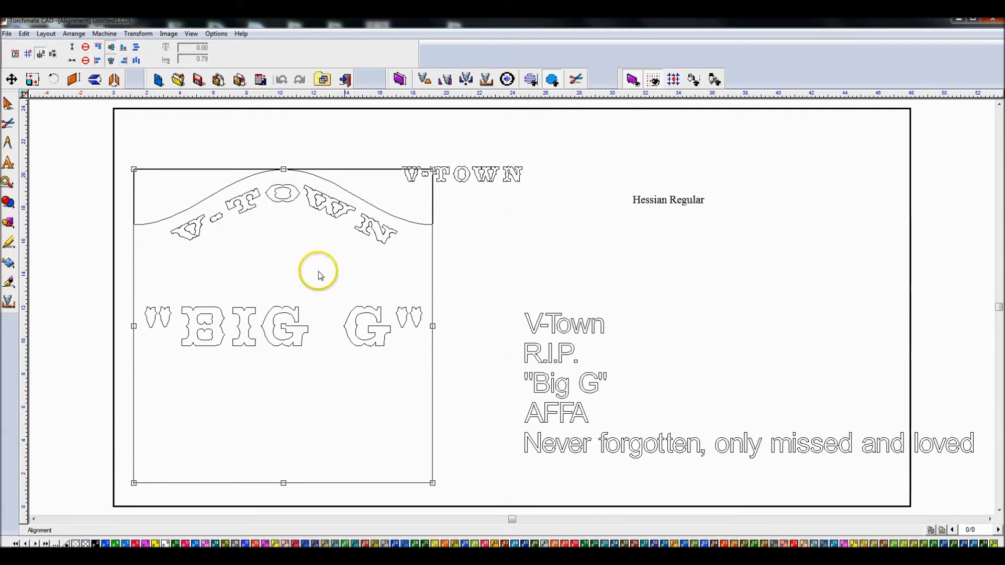
pyautogui.click(485, 285)
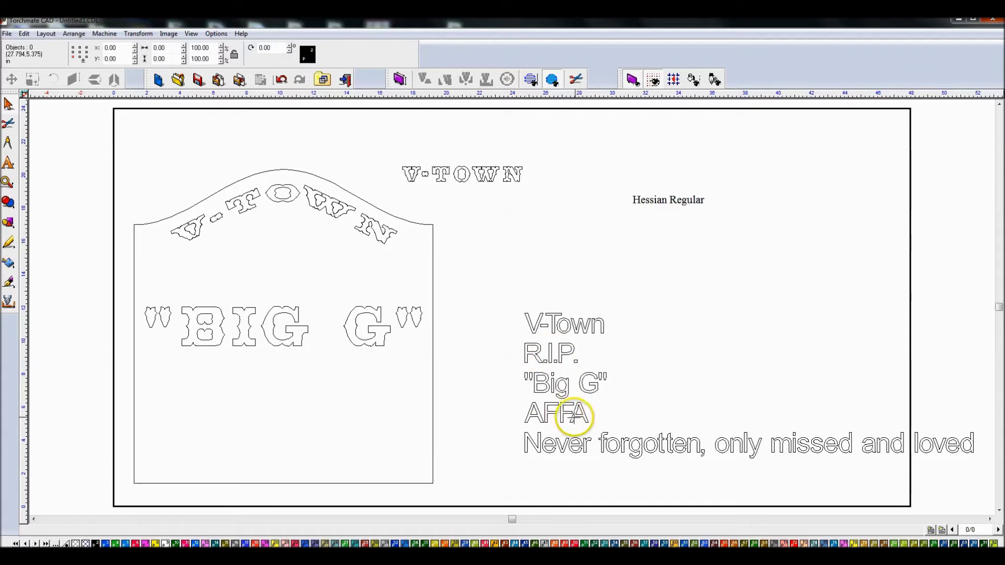
# Step: Add the text "AFFA" in the THUNDER font, 1.000 in high, and place it below "Big G" near the monument's middle
pyautogui.click(8, 162)
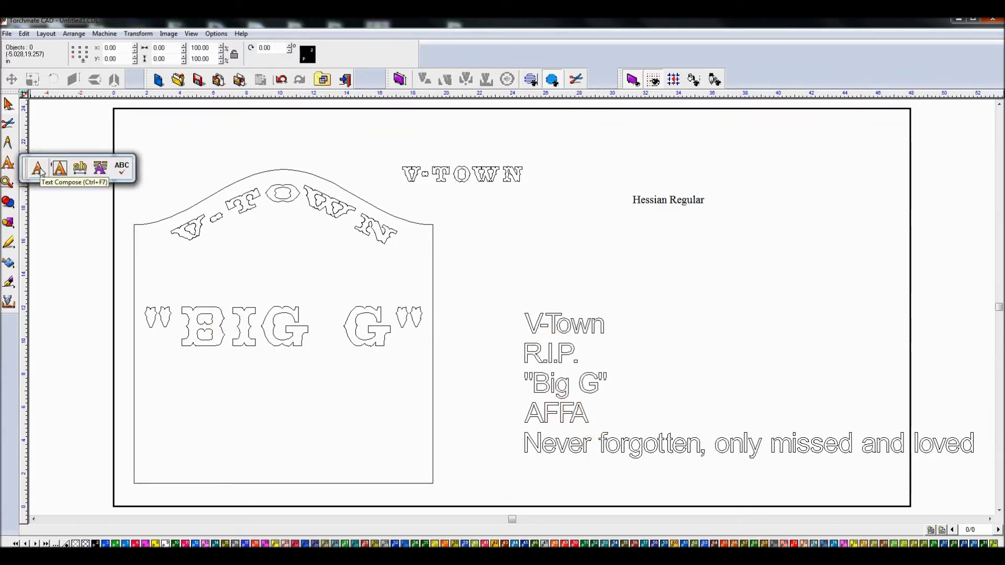
pyautogui.click(38, 168)
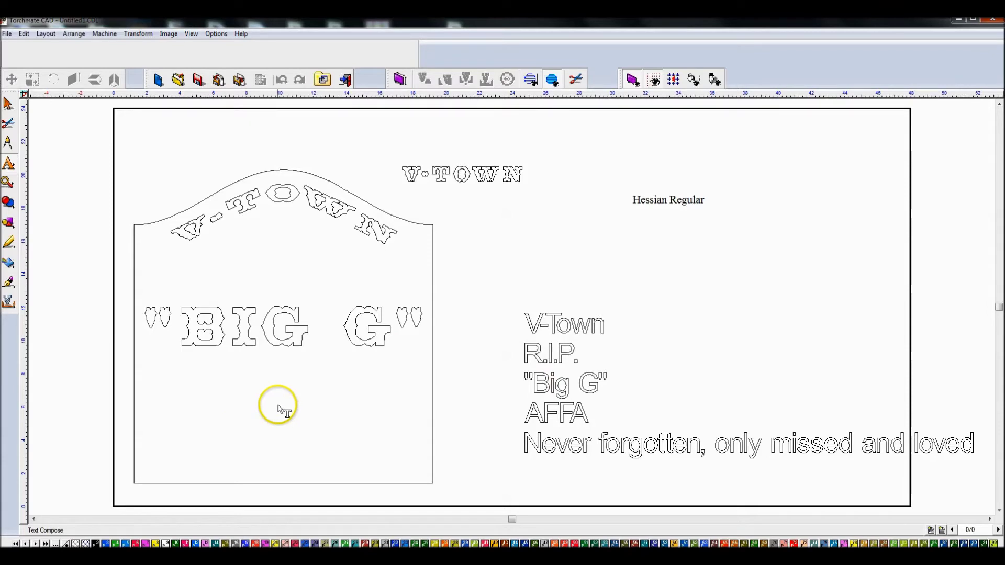
pyautogui.click(219, 401)
pyautogui.write('AFFA')
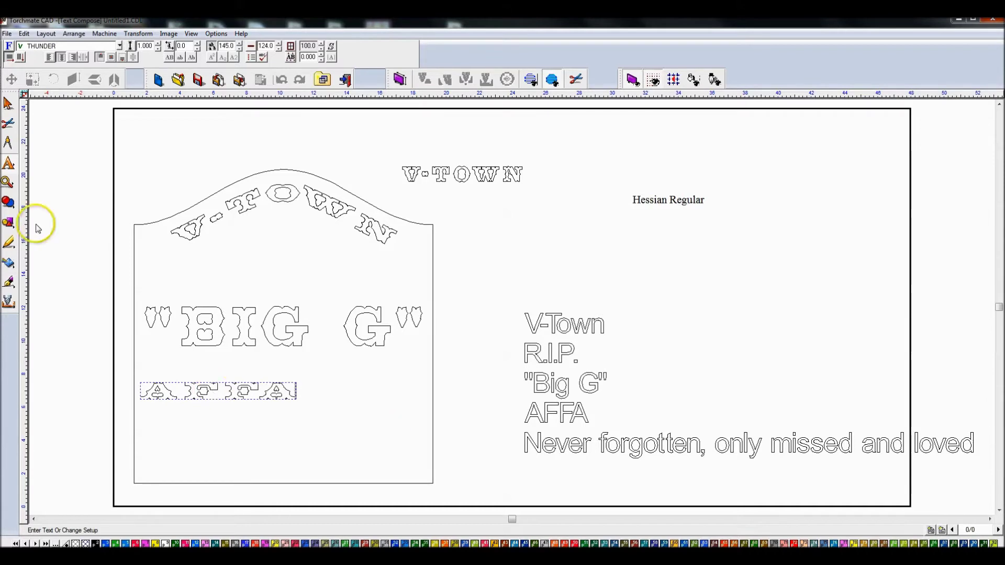
pyautogui.click(7, 103)
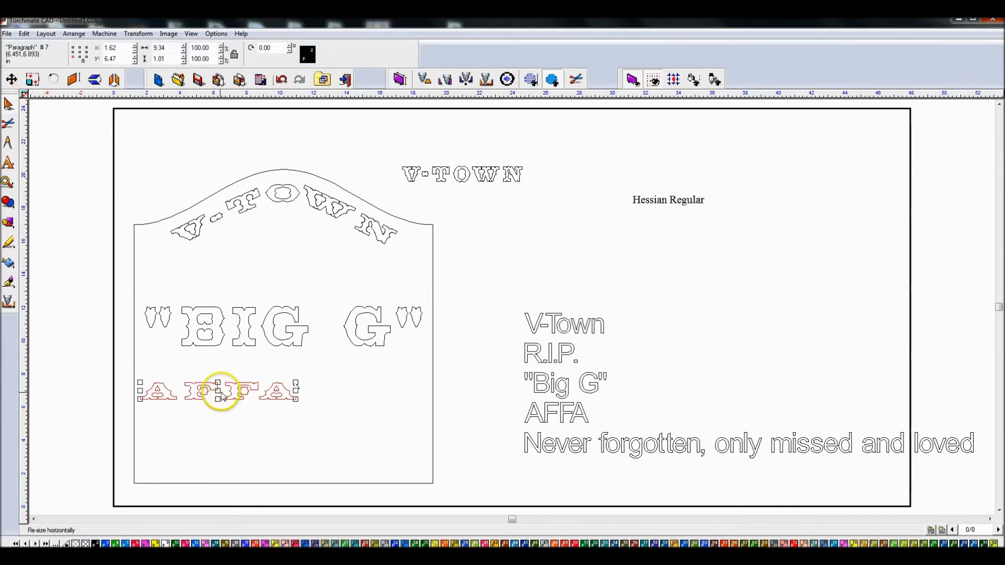
pyautogui.moveTo(218, 393); pyautogui.dragTo(273, 388)
# Step: Change the font of the "AFFA" text below "Big G" to AURAL-B
pyautogui.doubleClick(272, 387)
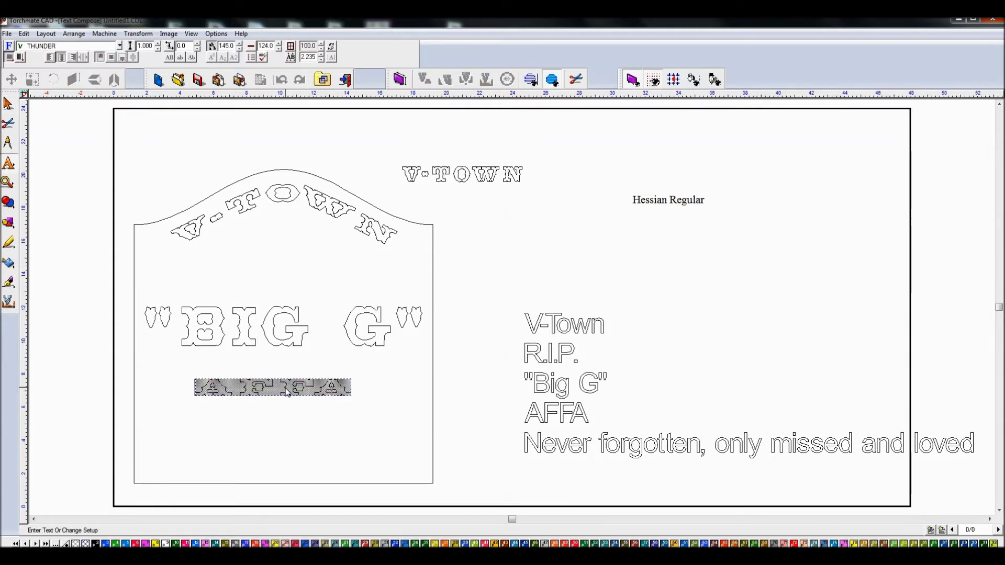
pyautogui.click(120, 46)
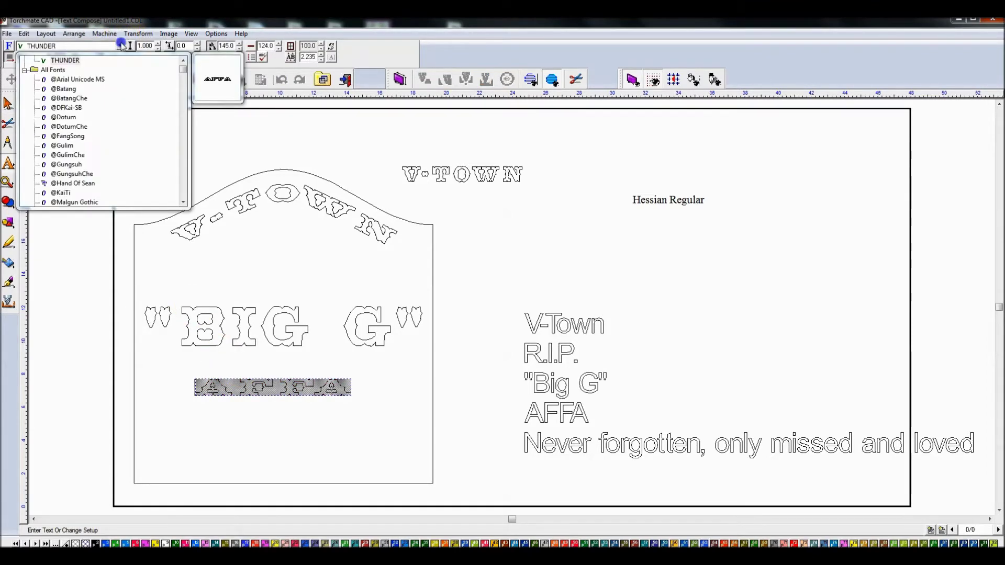
pyautogui.click(66, 80)
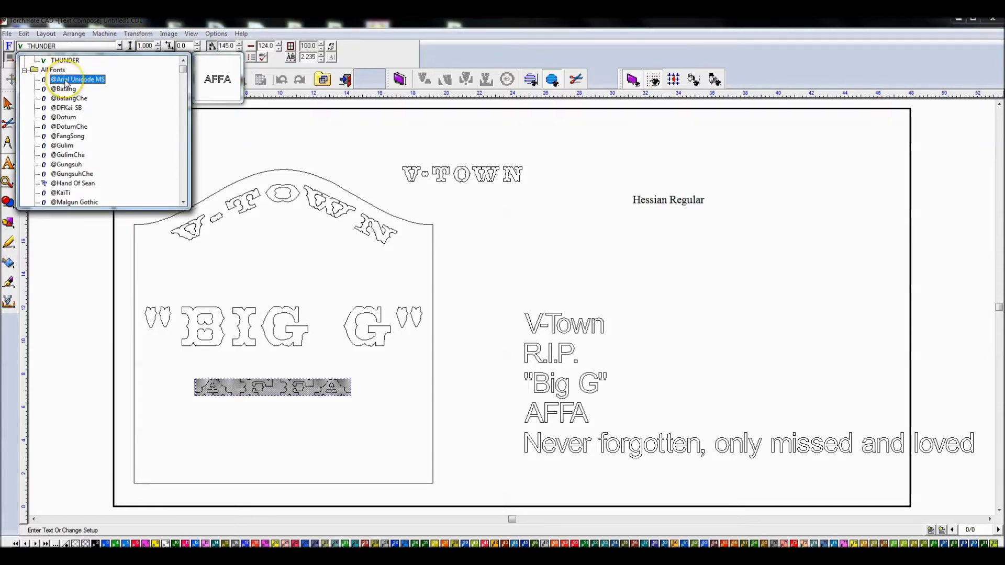
pyautogui.write('aur')
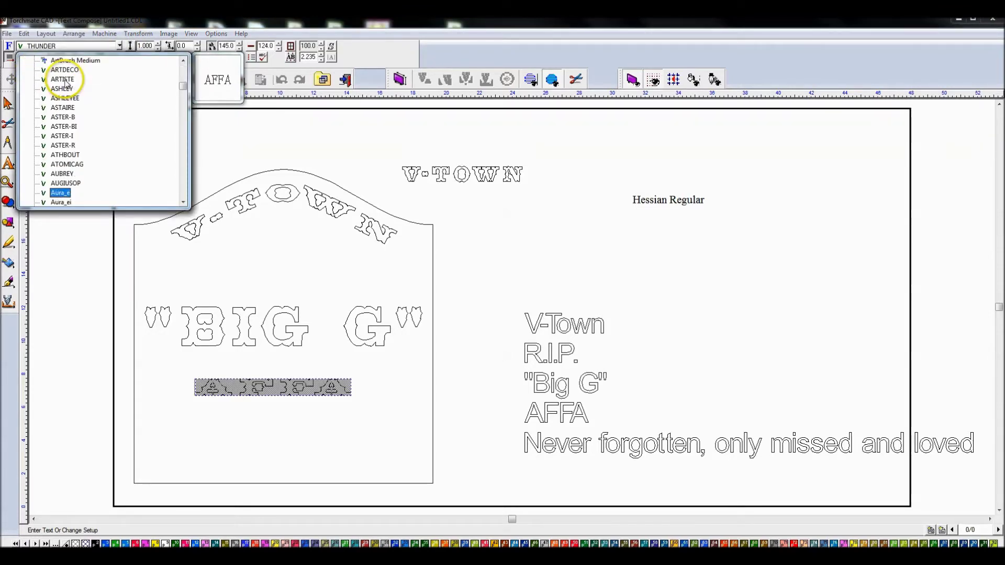
pyautogui.scroll(-2, 72, 183)
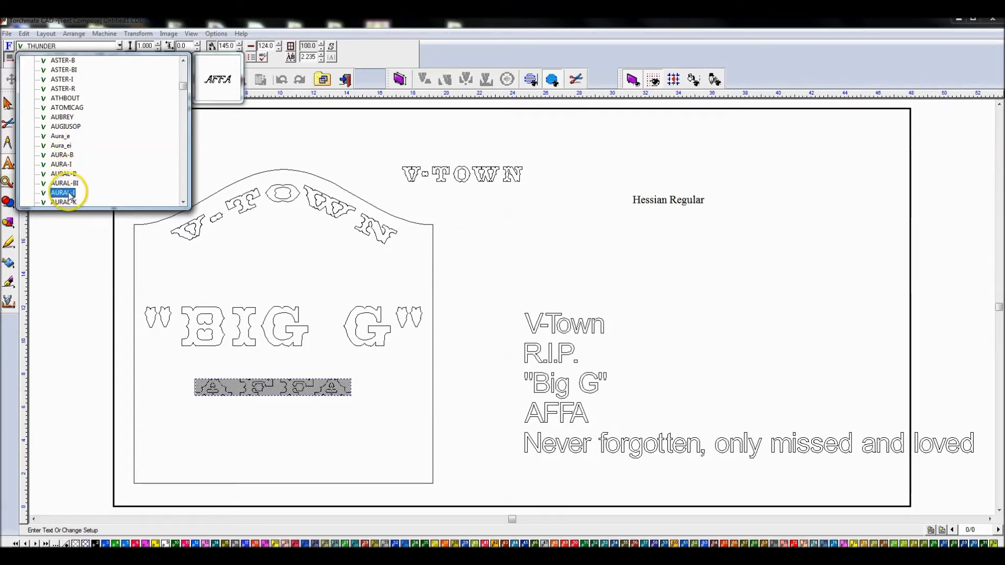
pyautogui.scroll(-2, 81, 181)
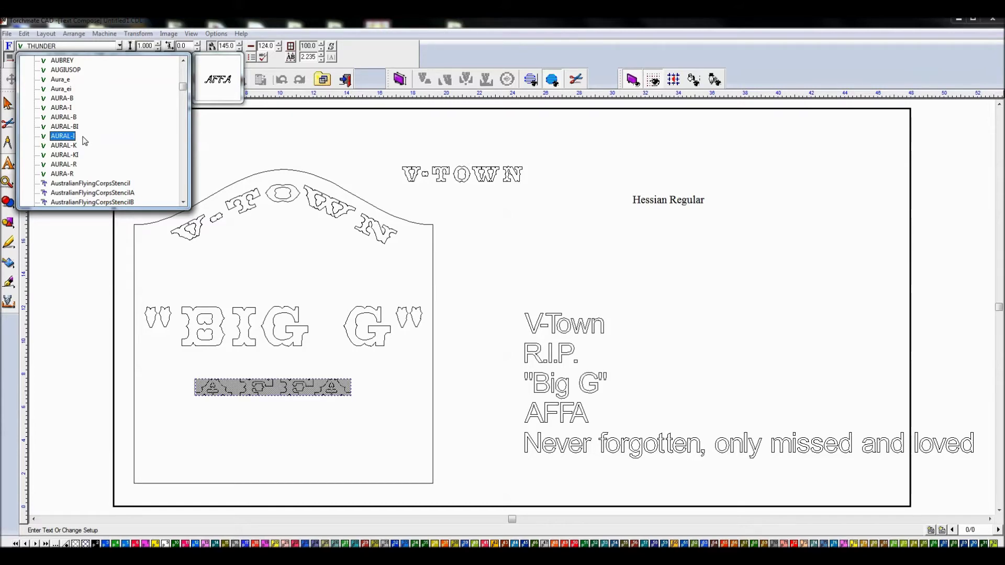
pyautogui.click(72, 119)
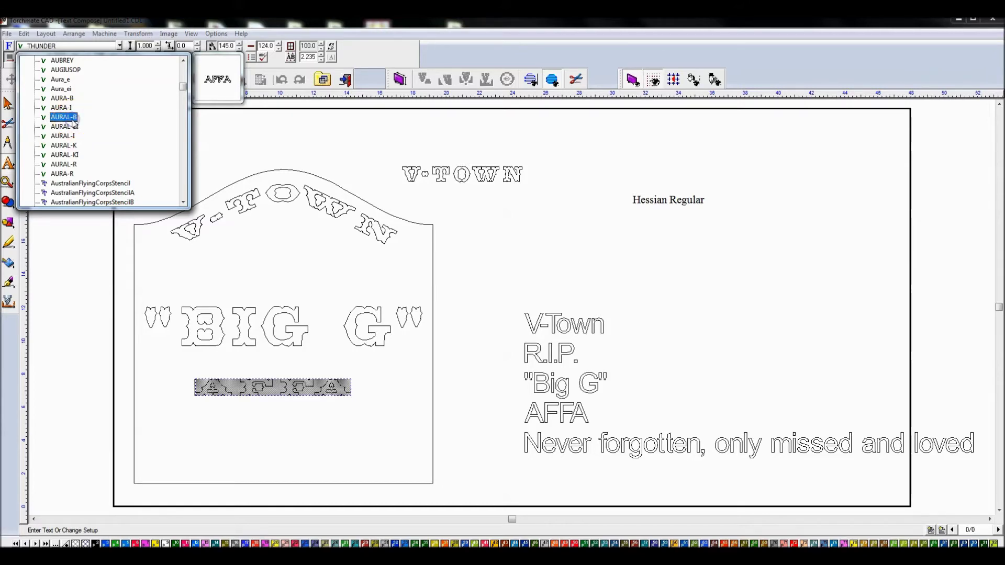
pyautogui.click(72, 120)
pyautogui.rightClick(309, 453)
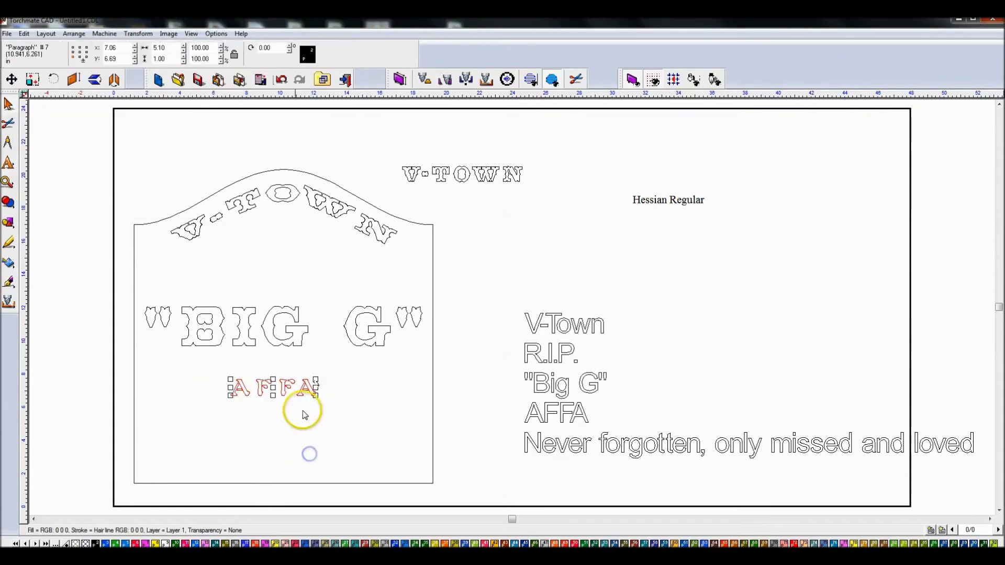
# Step: Enlarge the "AFFA" text to about 8.67 in wide and 1.69 in high, and move it roughly centered beneath "Big G"
pyautogui.scroll(2, 289, 396)
pyautogui.scroll(-3, 528, 278)
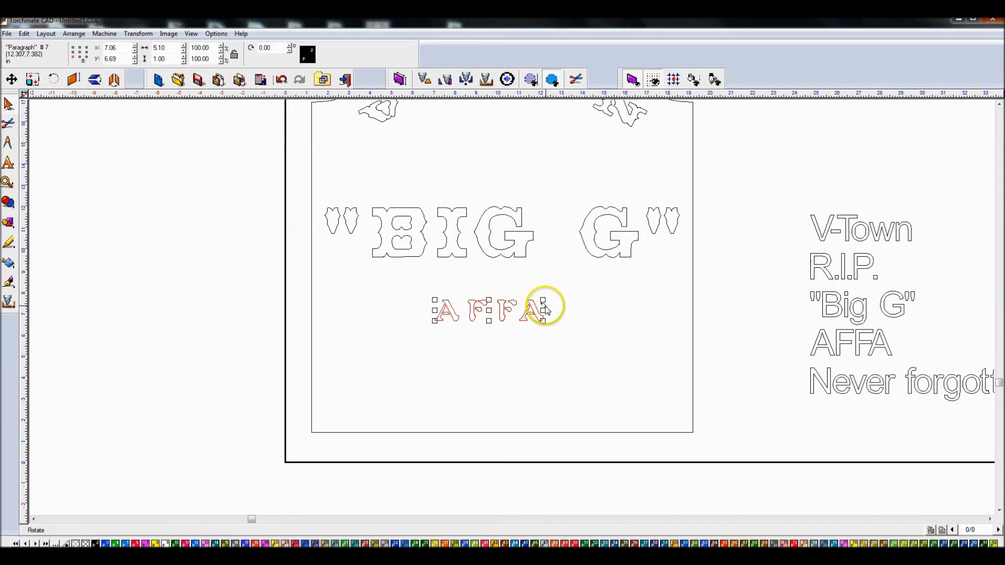
pyautogui.moveTo(542, 300); pyautogui.dragTo(616, 282)
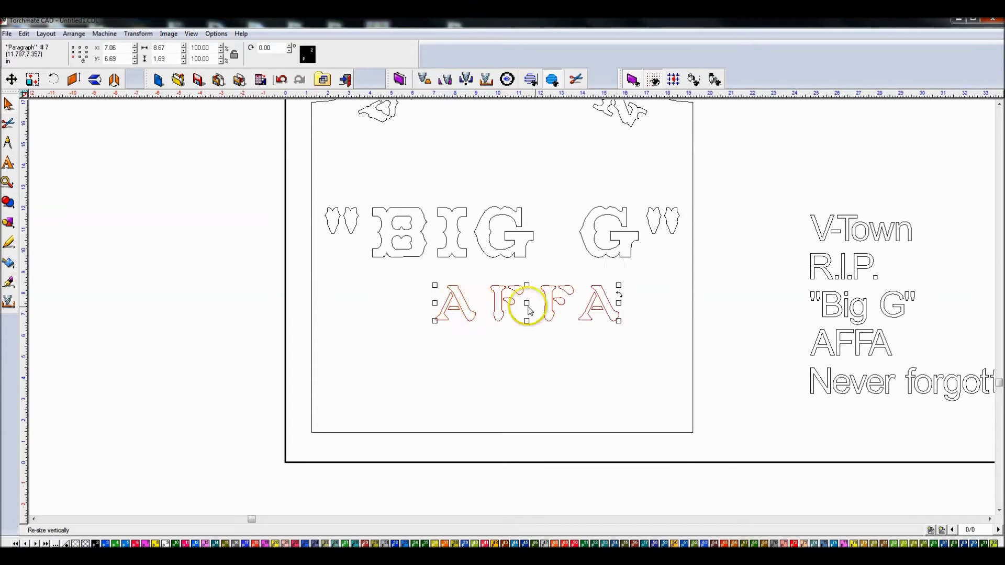
pyautogui.moveTo(525, 303); pyautogui.dragTo(496, 300)
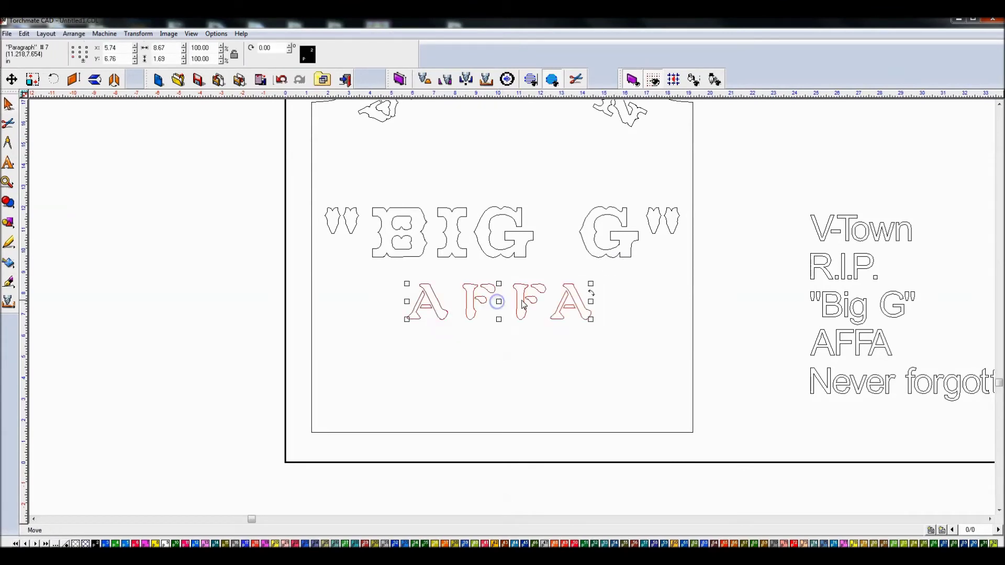
pyautogui.scroll(3, 496, 299)
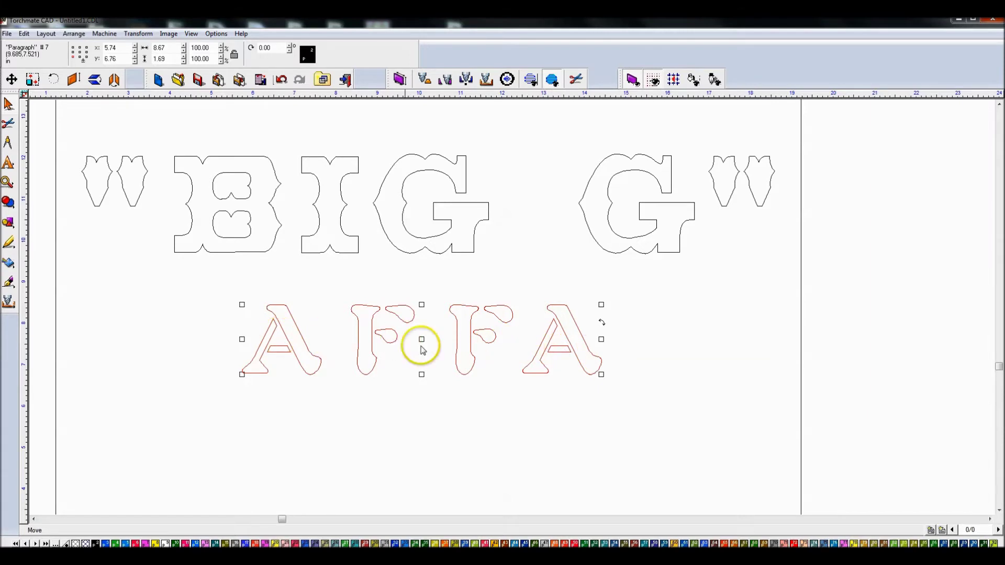
pyautogui.scroll(-2, 511, 313)
pyautogui.scroll(1, 512, 305)
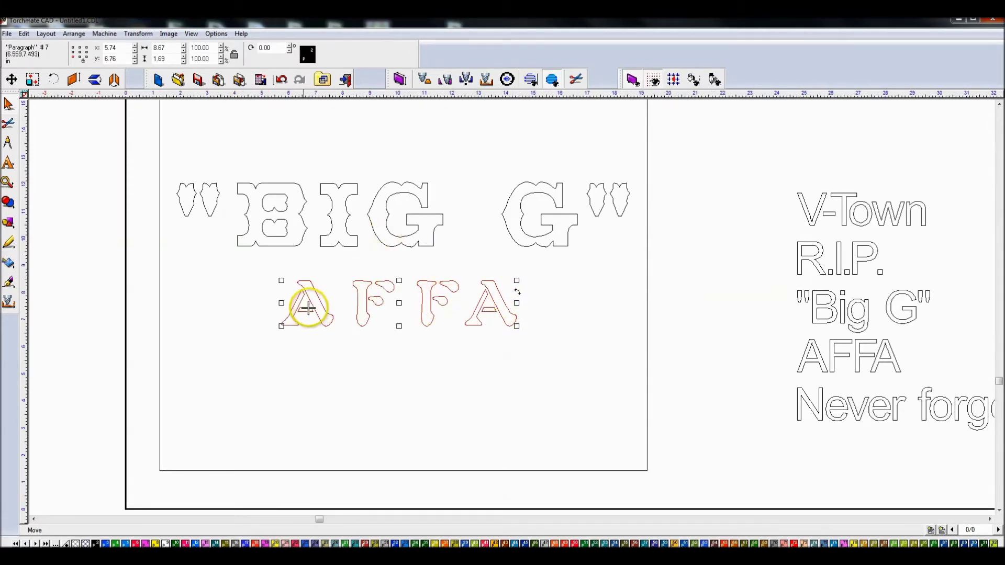
pyautogui.click(410, 352)
pyautogui.scroll(-1, 512, 296)
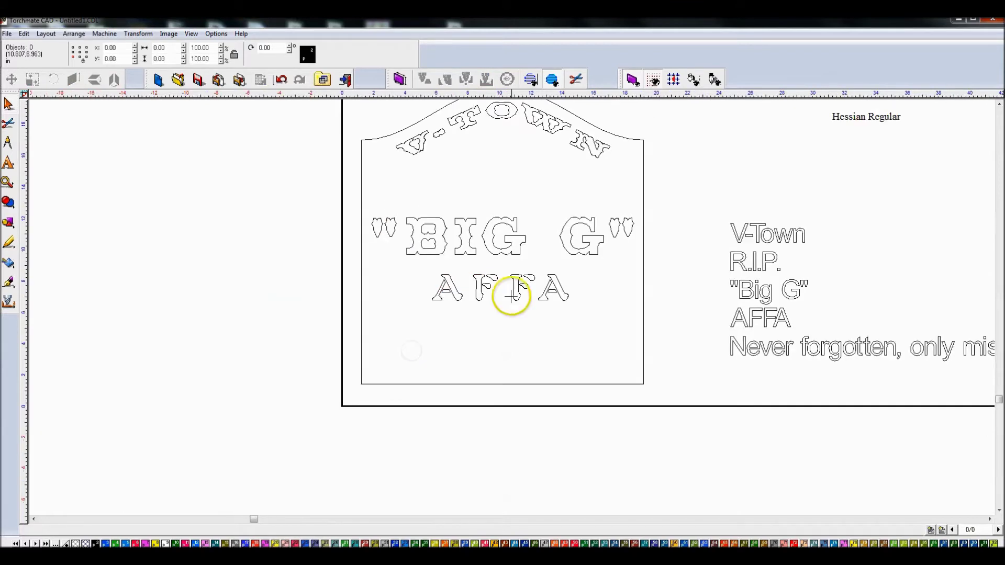
# Step: Reduce the letter spacing of the whole "AFFA" text to 120
pyautogui.scroll(1, 511, 295)
pyautogui.click(511, 299)
pyautogui.doubleClick(511, 300)
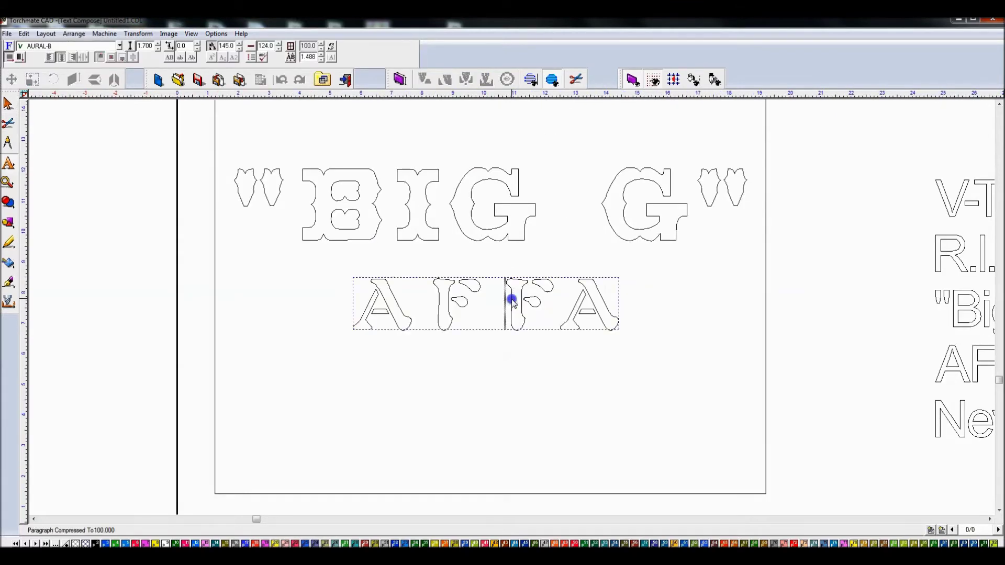
pyautogui.hotkey('ctrl', 'a')
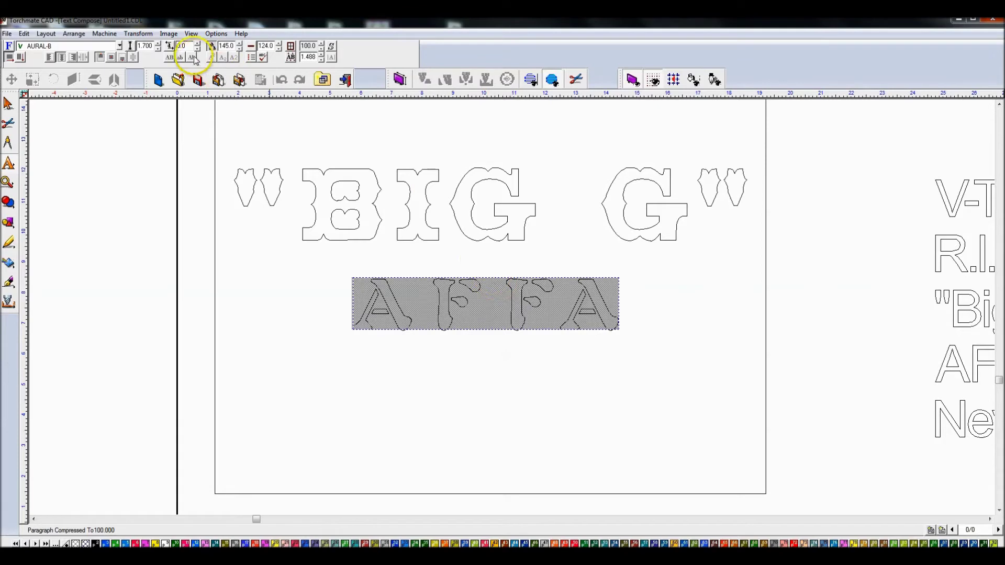
pyautogui.click(239, 48)
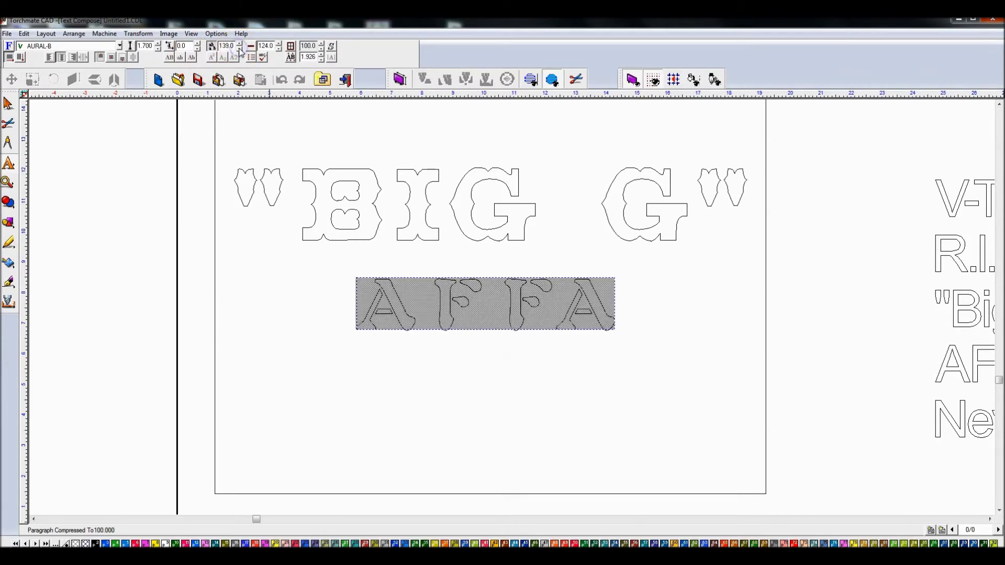
pyautogui.click(239, 48)
pyautogui.click(239, 49)
pyautogui.click(239, 49)
pyautogui.click(239, 48)
pyautogui.click(239, 49)
pyautogui.click(239, 49)
pyautogui.click(239, 49)
pyautogui.click(239, 48)
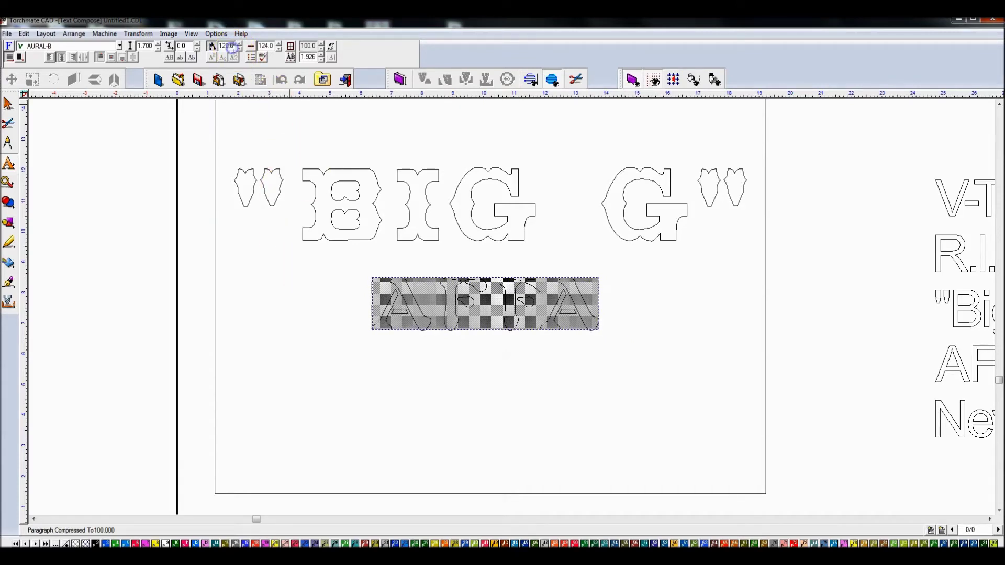
# Step: Try a letter spacing of 100 on the "AFFA" text
pyautogui.moveTo(234, 48); pyautogui.dragTo(199, 43)
pyautogui.write('100')
pyautogui.press('Return')
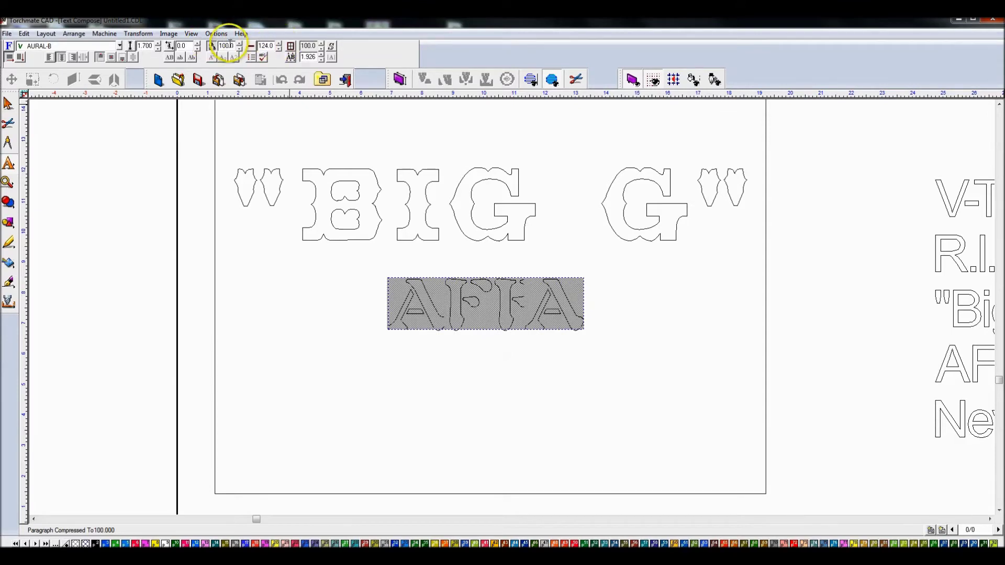
# Step: Set the letter spacing of the "AFFA" text to 120 and finish editing it
pyautogui.doubleClick(226, 45)
pyautogui.press('Return')
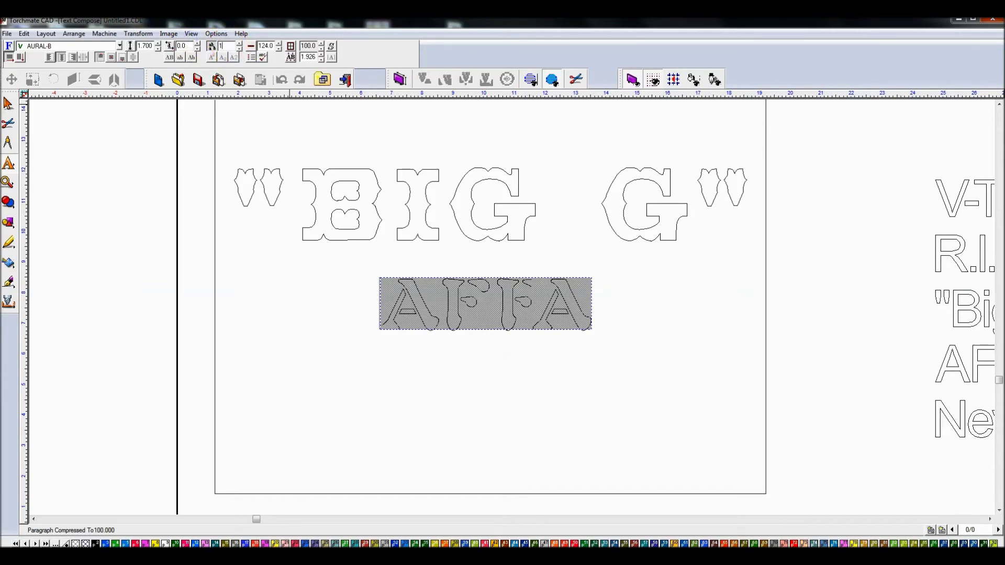
pyautogui.write('20')
pyautogui.press('Return')
pyautogui.click(10, 106)
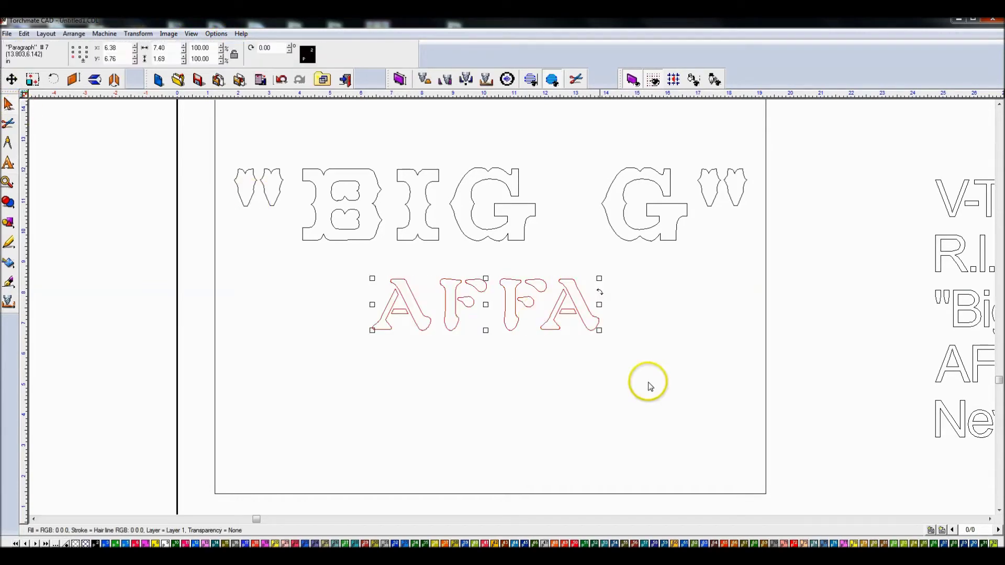
# Step: Place a copy of "AFFA" between "V-Town" and "Big G", and replace its text with "RIP"
pyautogui.scroll(-3, 549, 346)
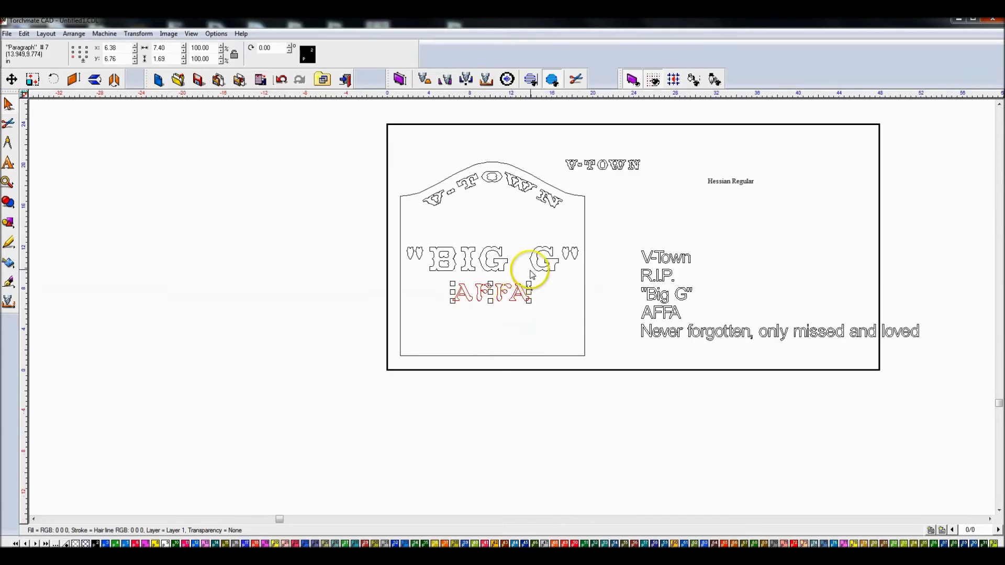
pyautogui.moveTo(516, 275); pyautogui.dragTo(492, 226)
pyautogui.doubleClick(489, 228)
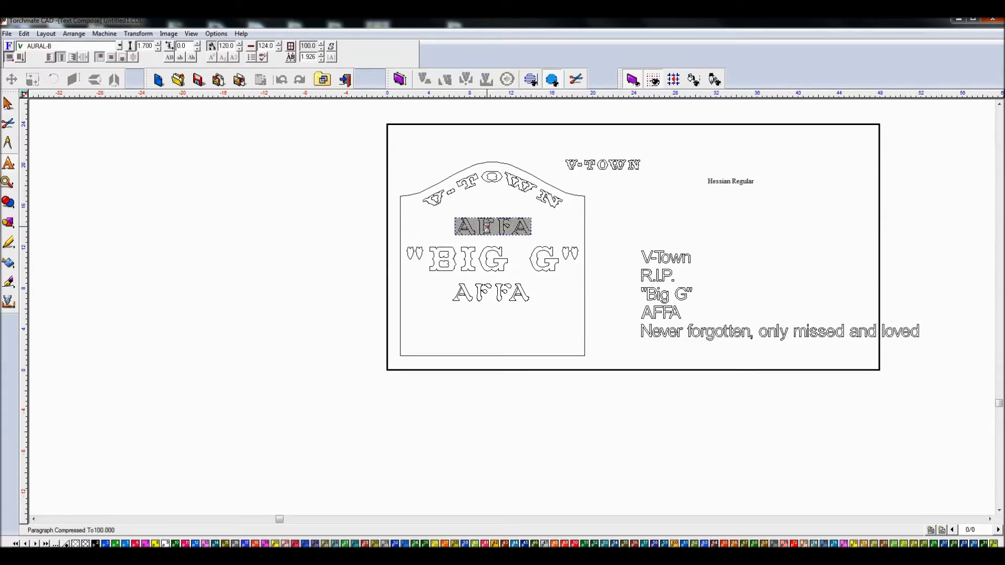
pyautogui.write('R')
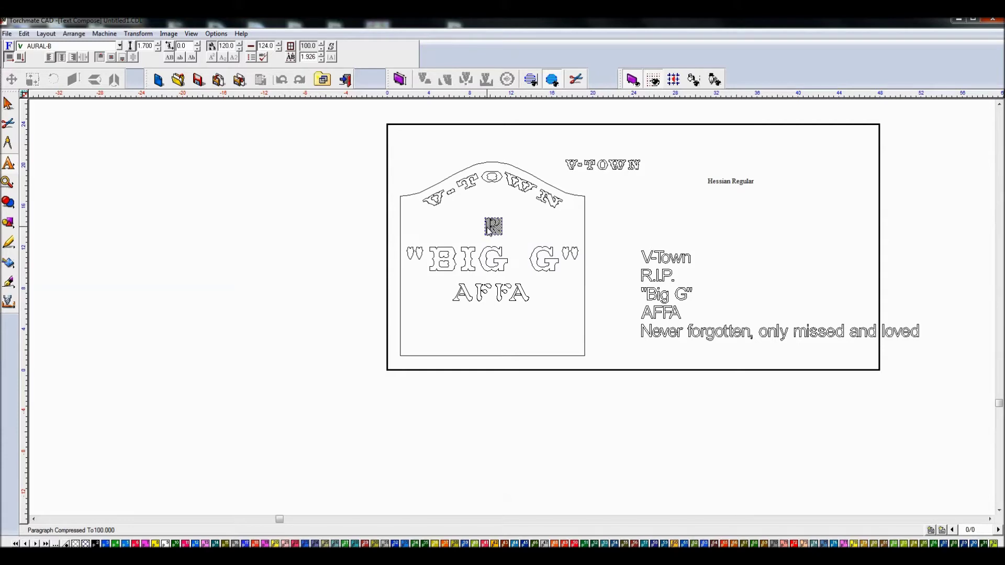
pyautogui.write('.I.P')
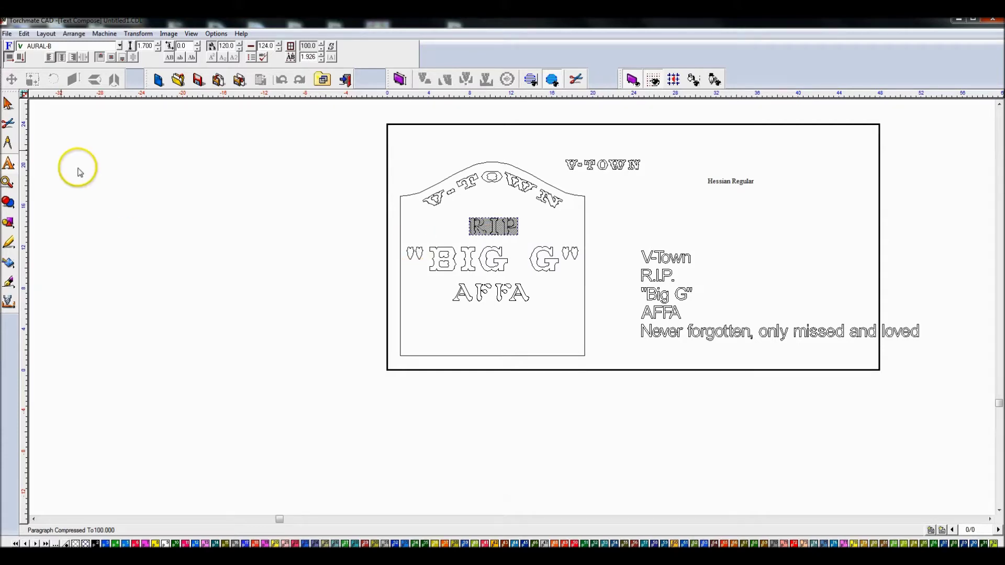
pyautogui.click(8, 103)
pyautogui.click(598, 225)
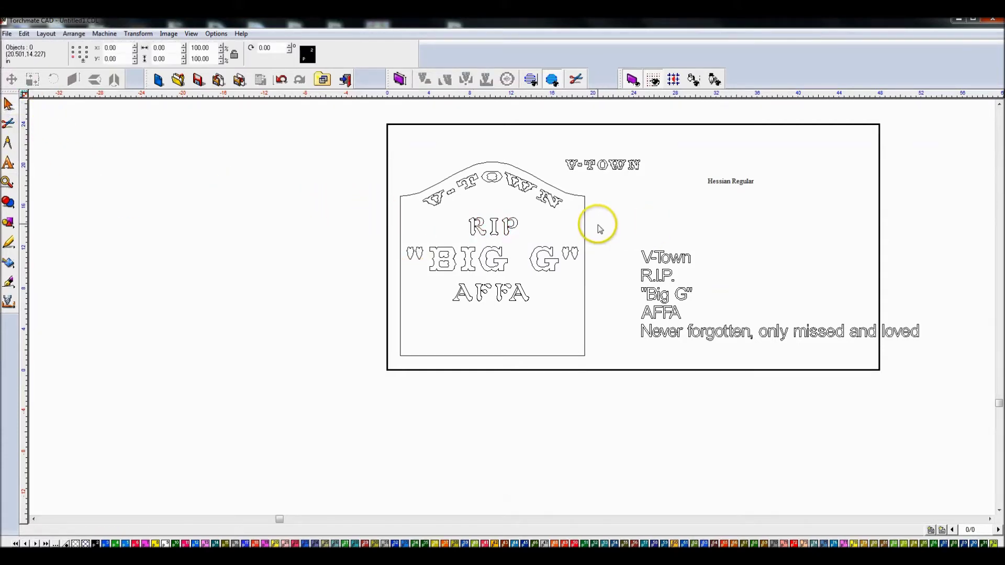
# Step: Add a period after each letter so the text reads "R.I.P.", and nudge it up about 0.5 in
pyautogui.doubleClick(492, 230)
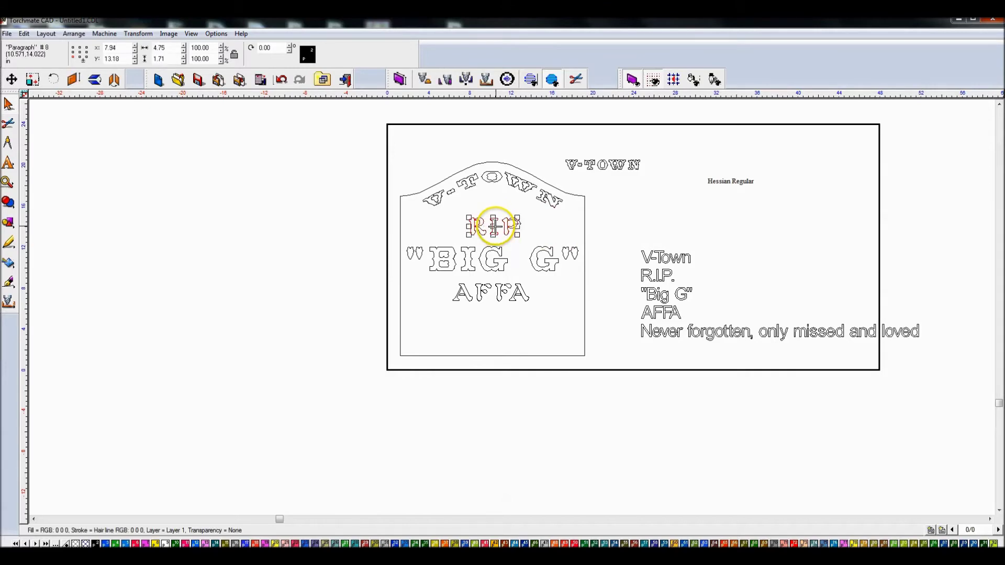
pyautogui.click(495, 230)
pyautogui.write('.')
pyautogui.click(497, 233)
pyautogui.write('.')
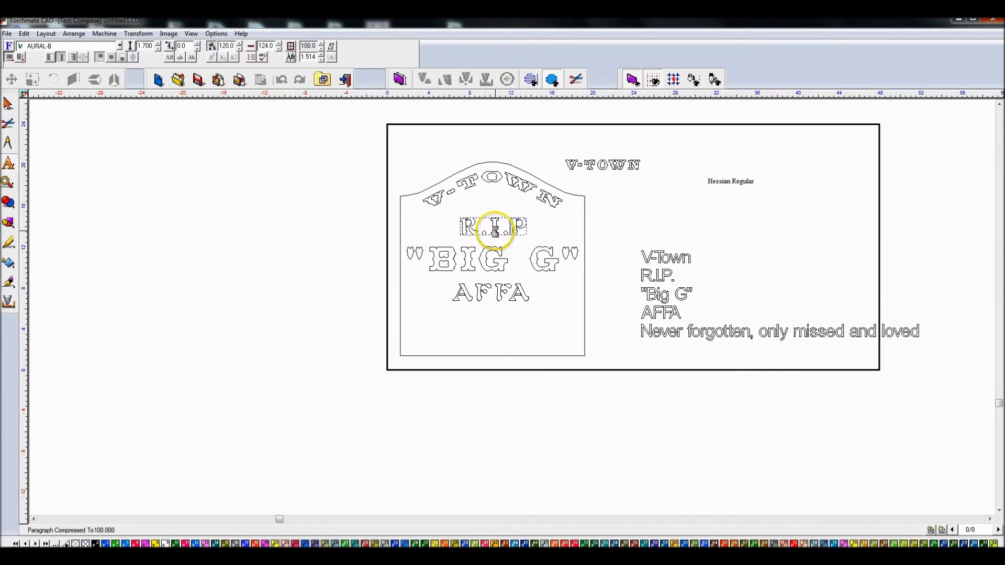
pyautogui.press('Right')
pyautogui.write('.')
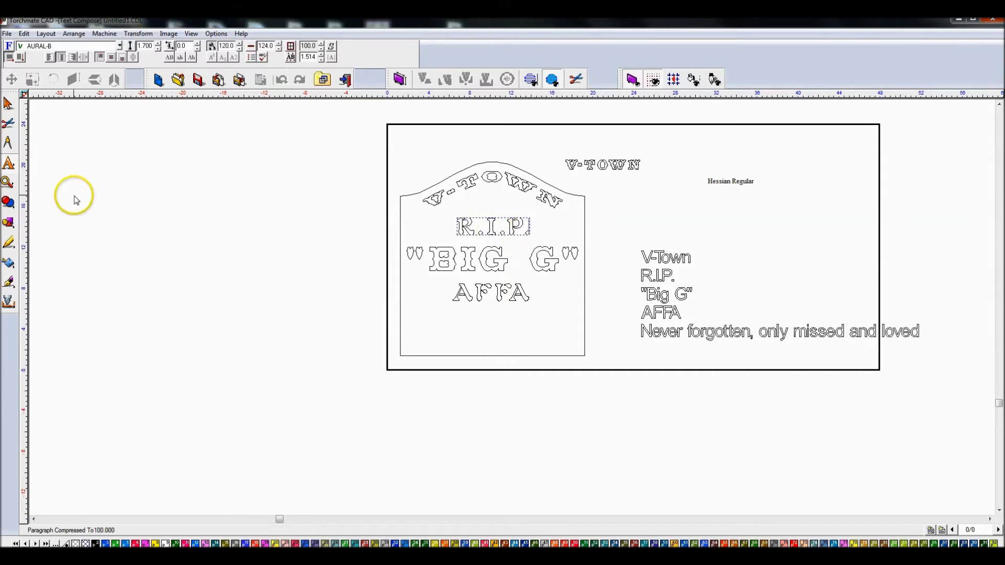
pyautogui.click(8, 103)
pyautogui.click(570, 339)
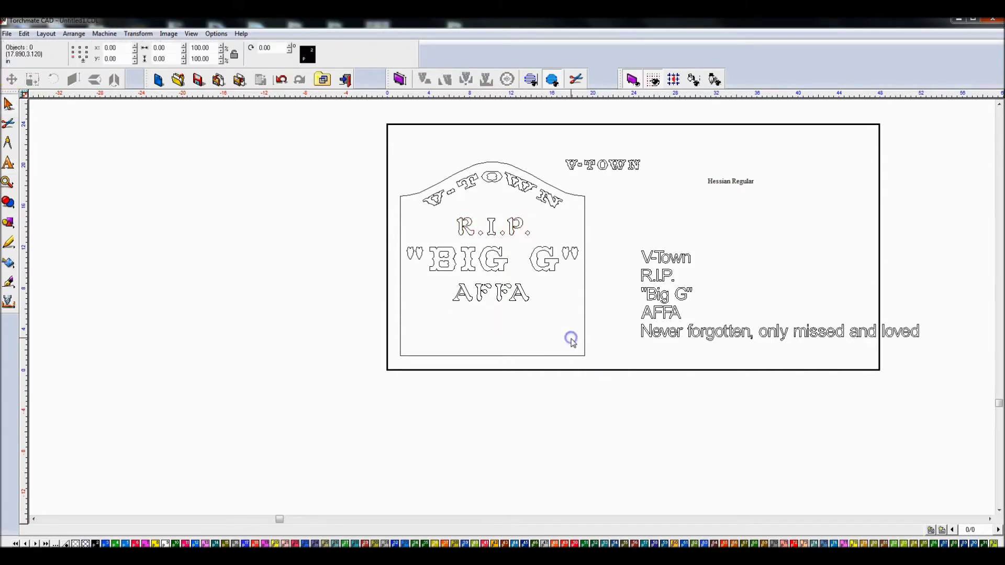
pyautogui.click(493, 226)
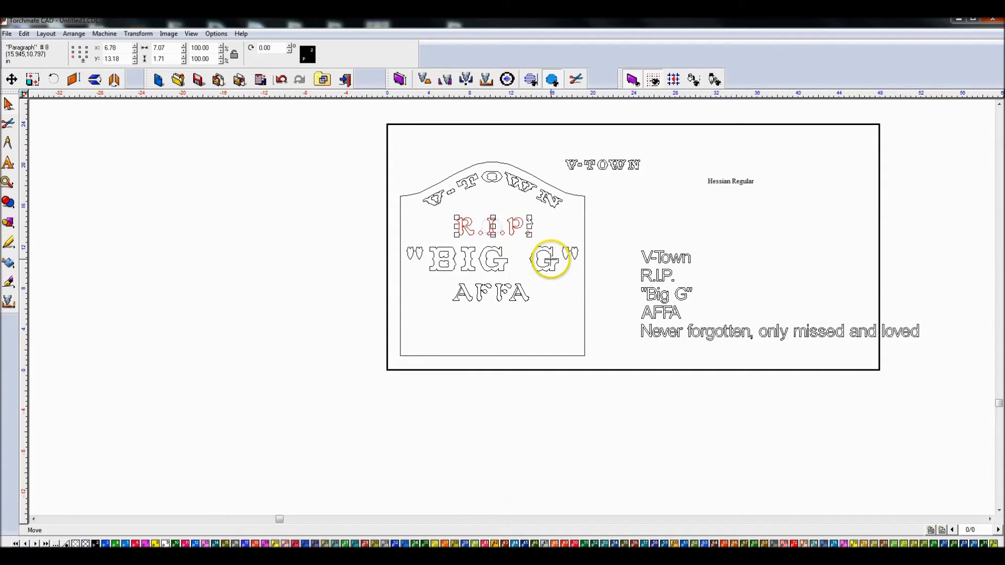
pyautogui.press('Up')
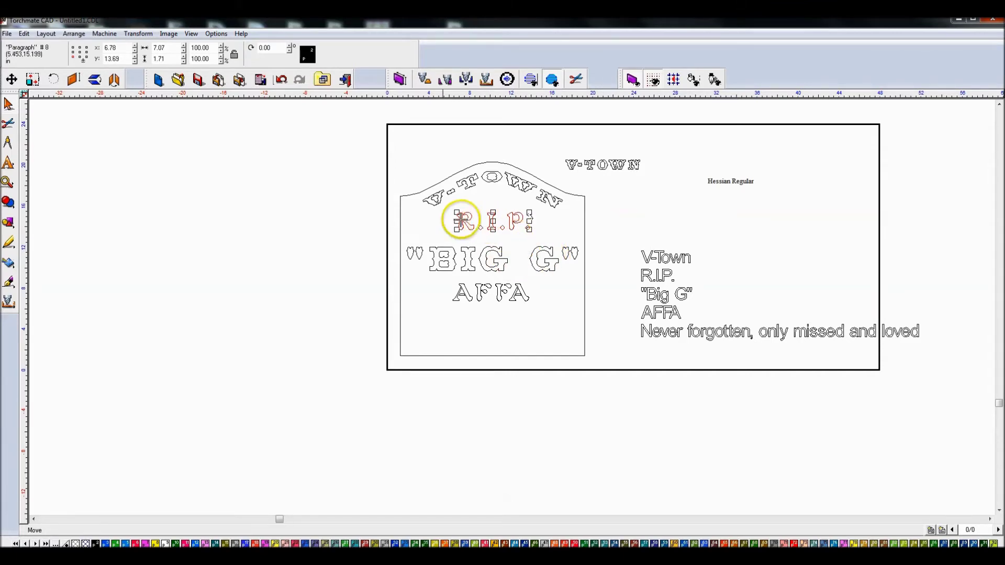
# Step: Center the "R.I.P." and "AFFA" texts horizontally on the monument outline
pyautogui.keyDown('shift'); pyautogui.click(482, 286); pyautogui.keyUp('shift')
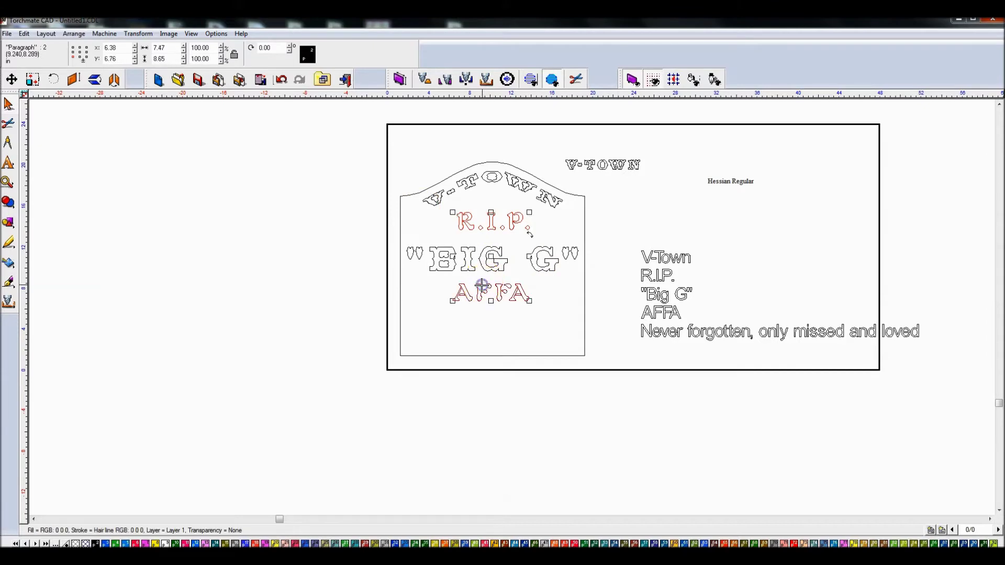
pyautogui.keyDown('shift'); pyautogui.click(401, 220); pyautogui.keyUp('shift')
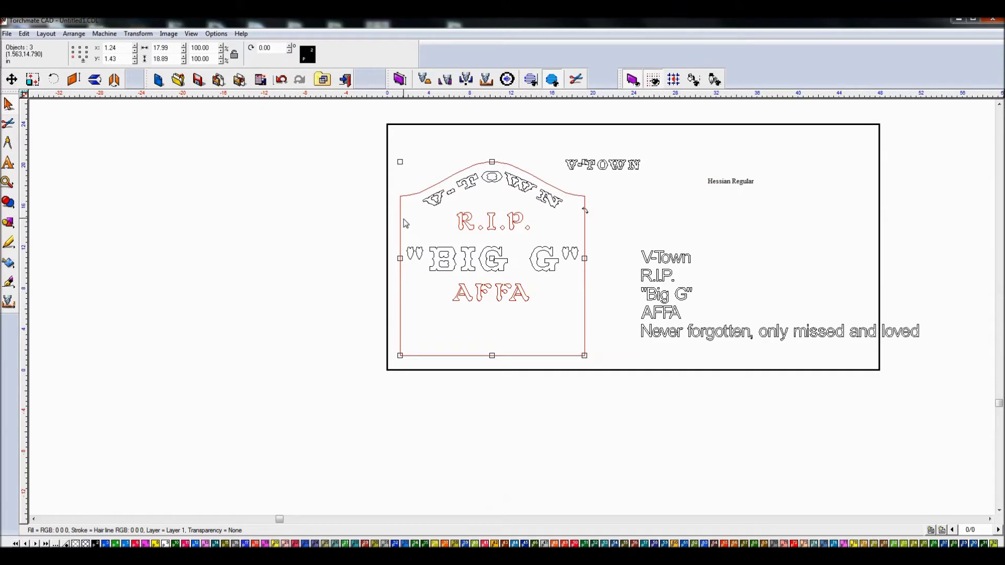
pyautogui.click(405, 224)
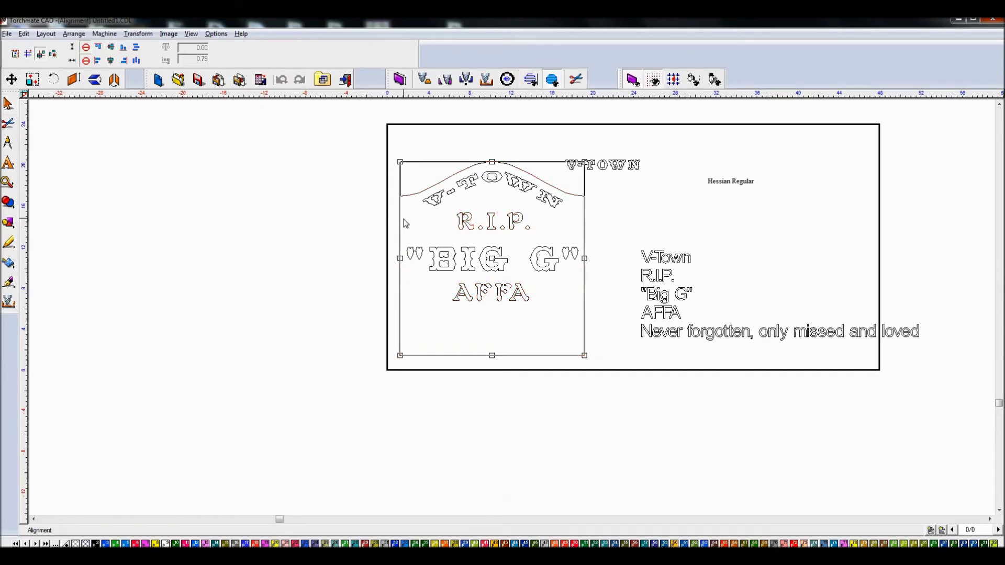
pyautogui.click(112, 59)
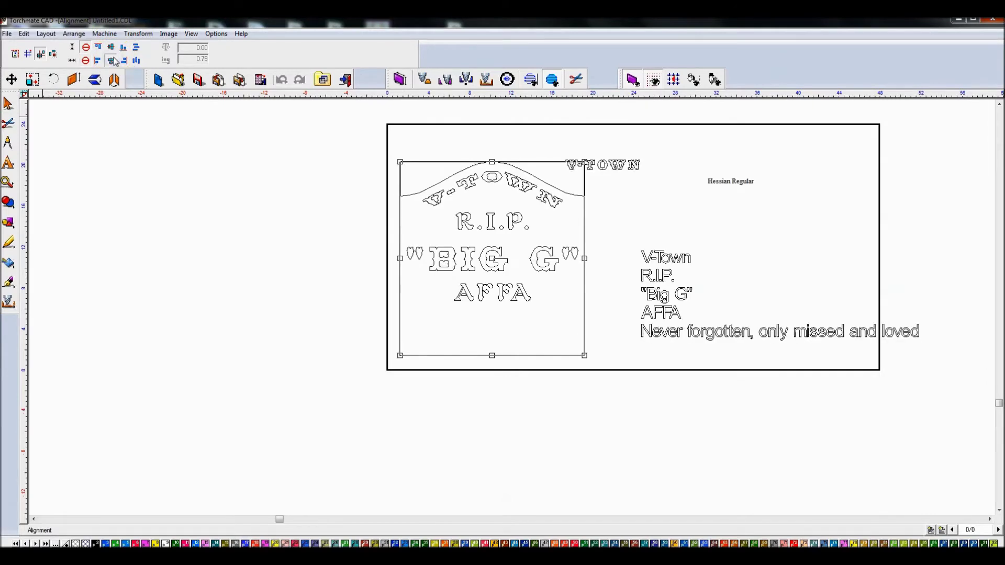
pyautogui.click(620, 233)
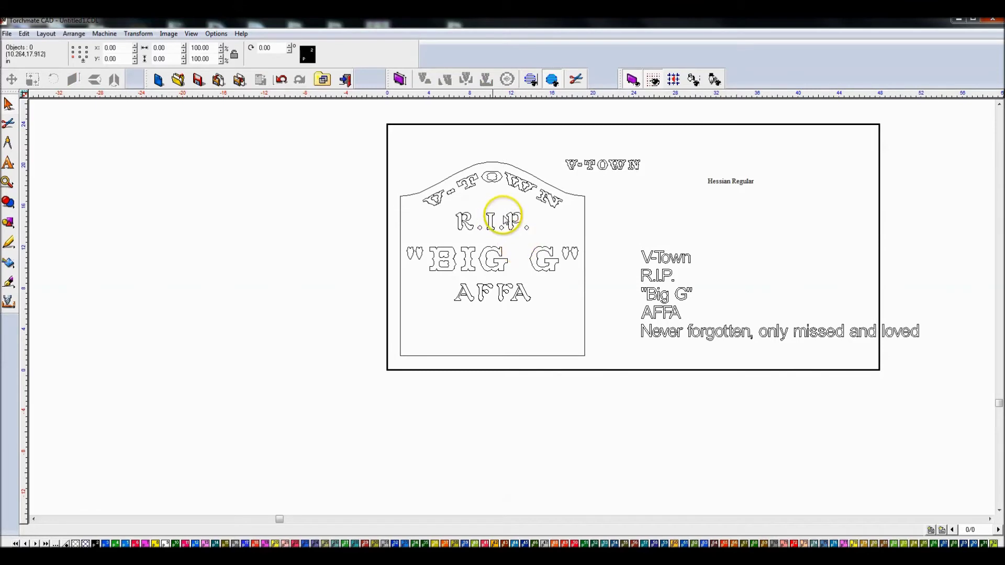
# Step: Nudge the "AFFA" text down about 0.5 in
pyautogui.click(501, 285)
pyautogui.press('Down')
pyautogui.press('Down')
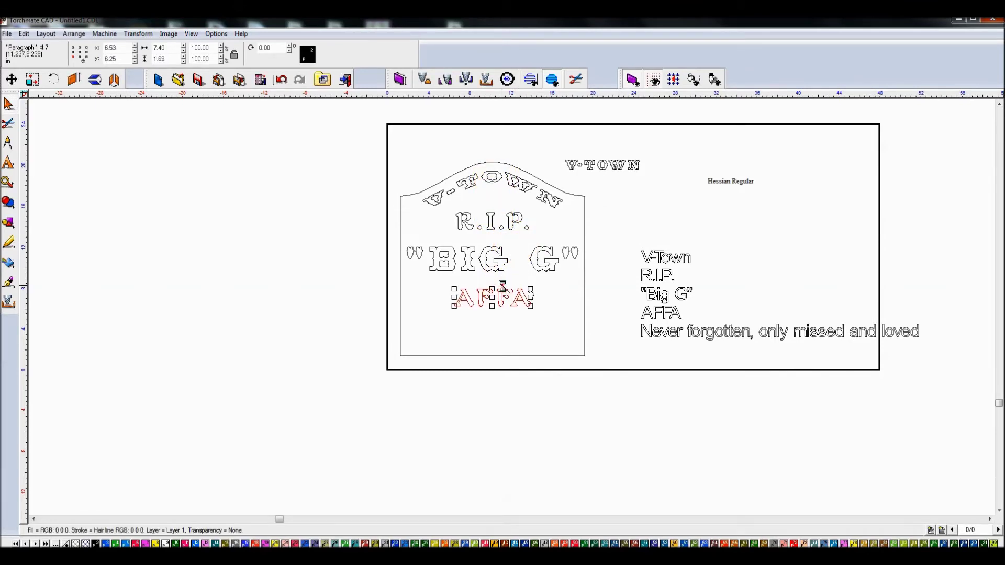
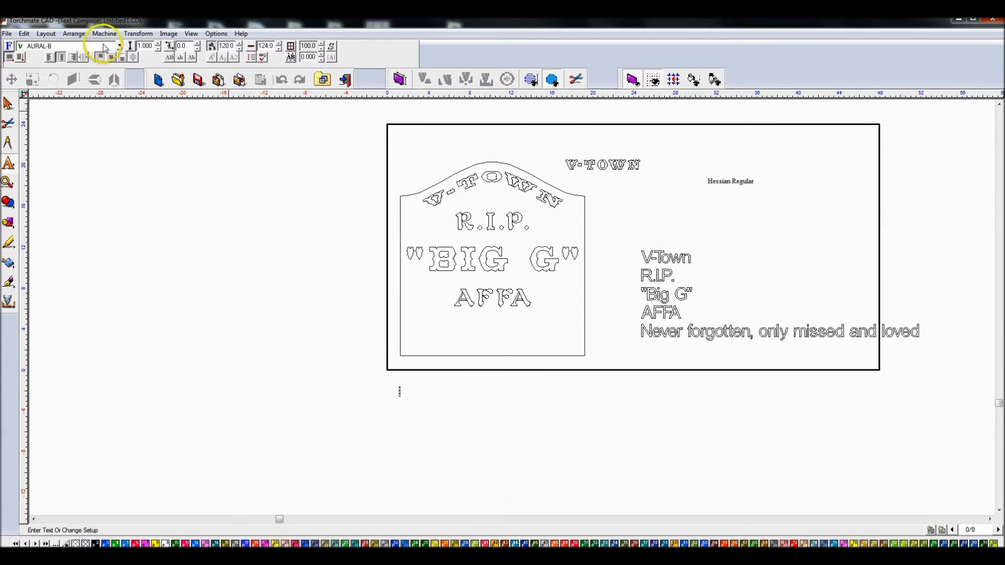
# Step: Set the font of the new text line below the plate to ANTOL-L
pyautogui.click(119, 46)
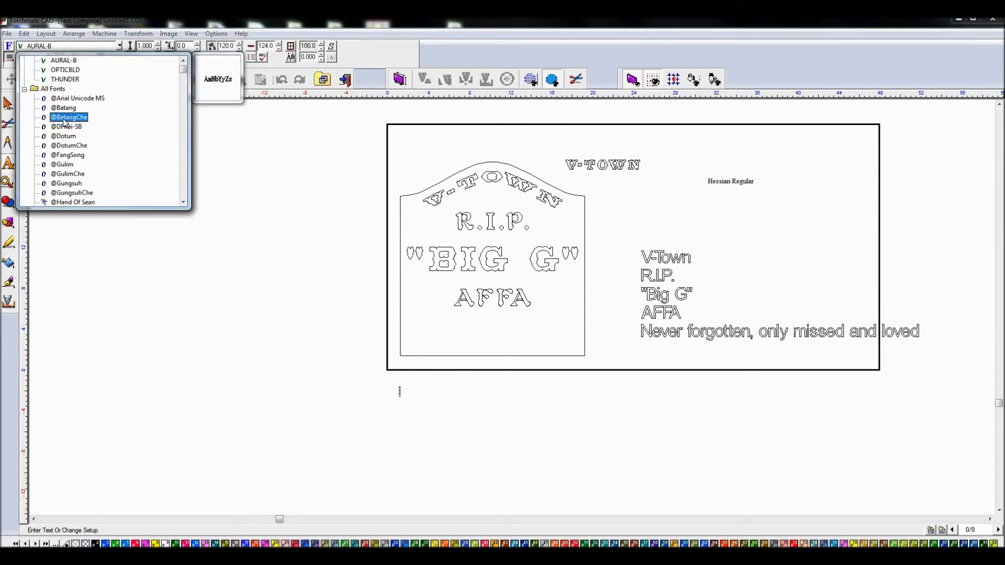
pyautogui.scroll(-10, 64, 121)
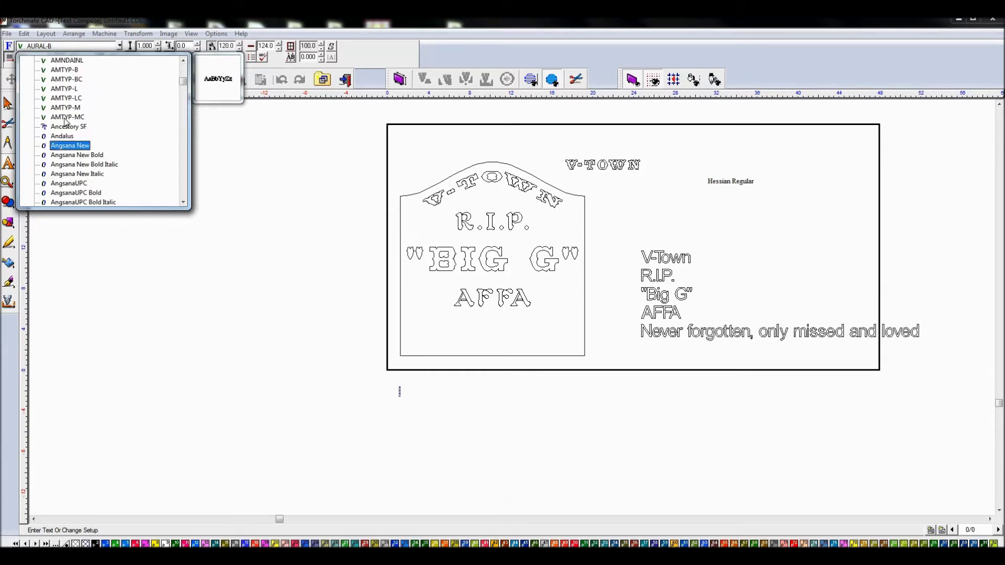
pyautogui.write('ant')
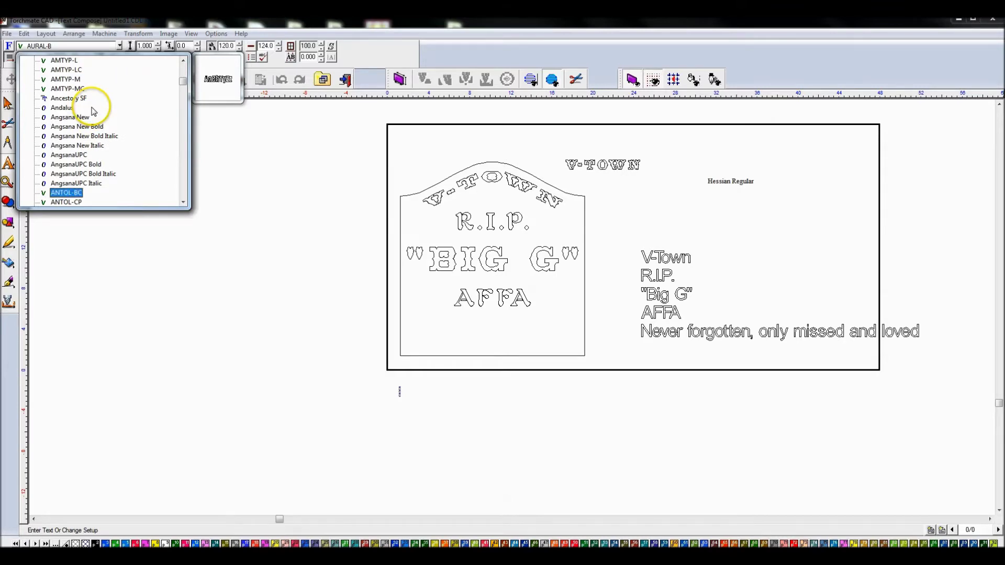
pyautogui.press('Down')
pyautogui.press('Down')
pyautogui.press('Down')
pyautogui.press('Down')
pyautogui.press('Down')
pyautogui.press('Up')
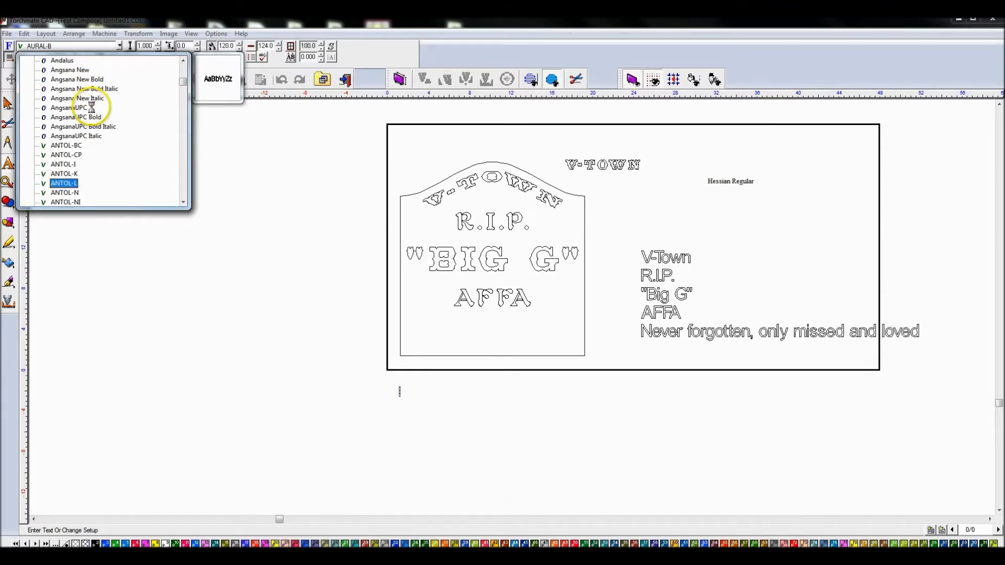
pyautogui.click(74, 184)
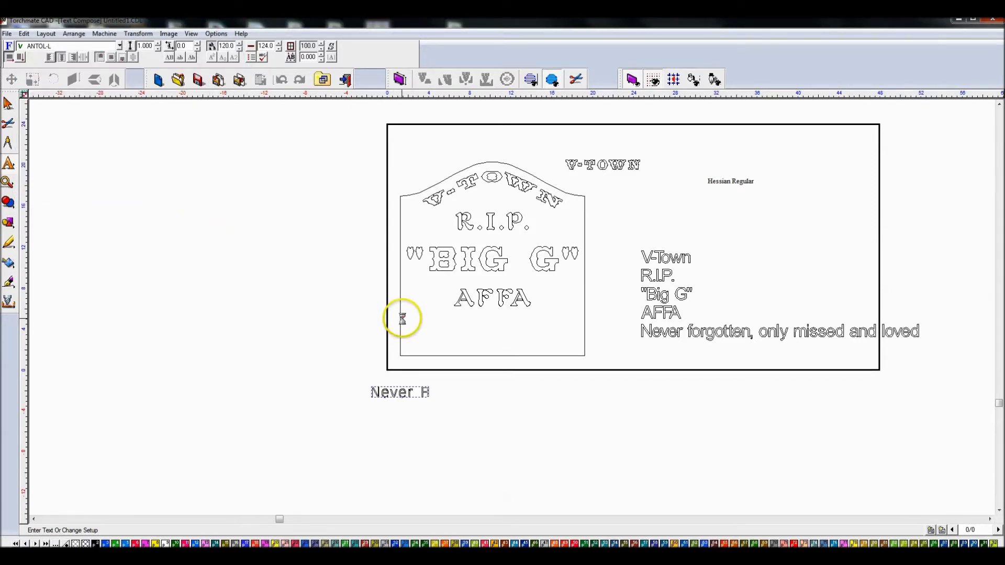
# Step: Enter "Never forgotten, only missed and loved" as the new text and finish editing it
pyautogui.write('Never forgotten, only missed')
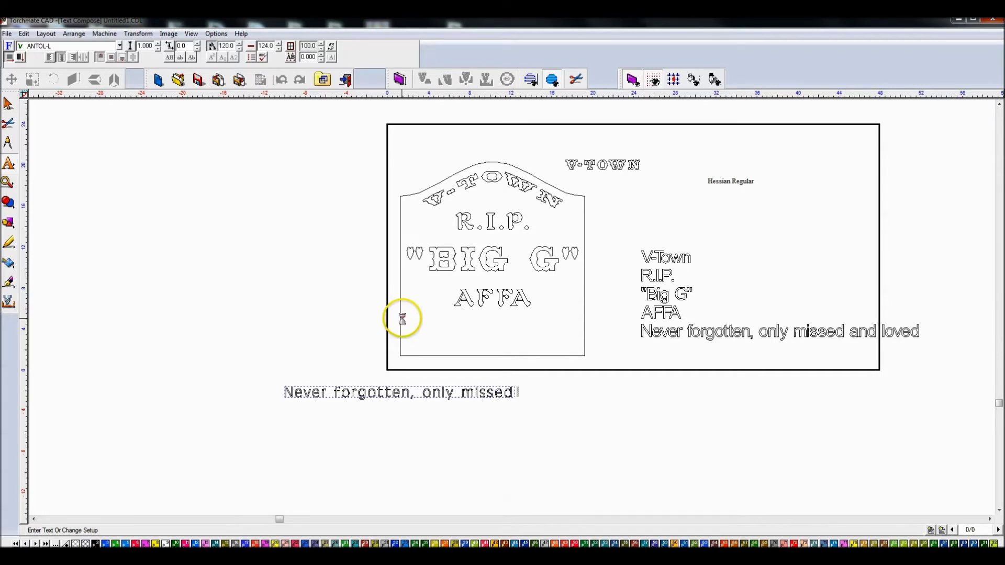
pyautogui.write(' and love')
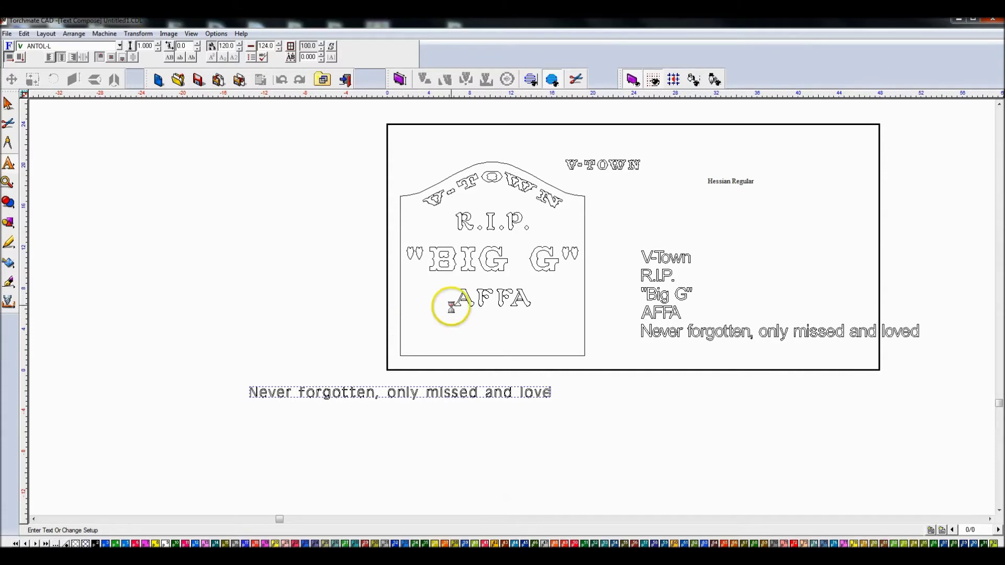
pyautogui.write('d')
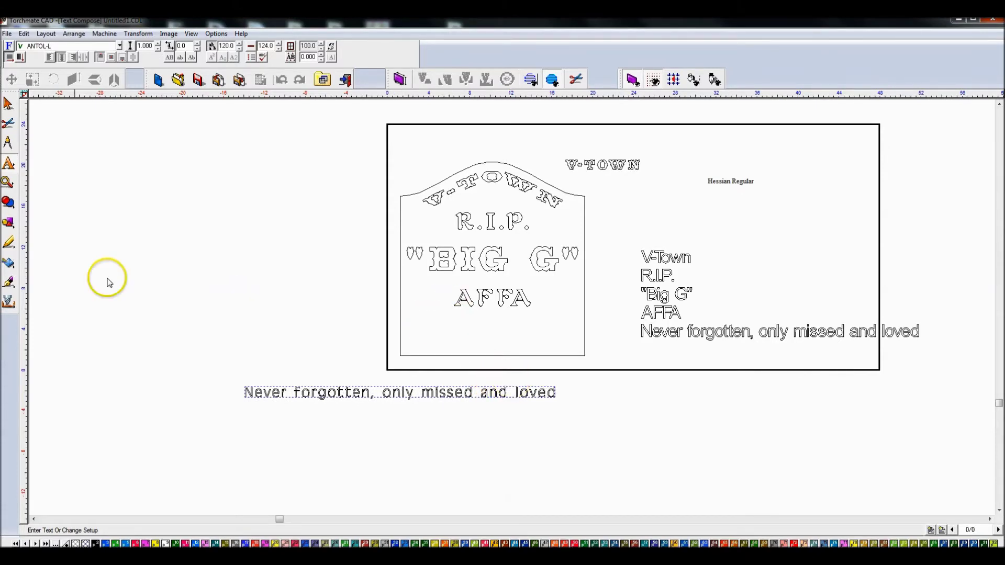
pyautogui.click(8, 104)
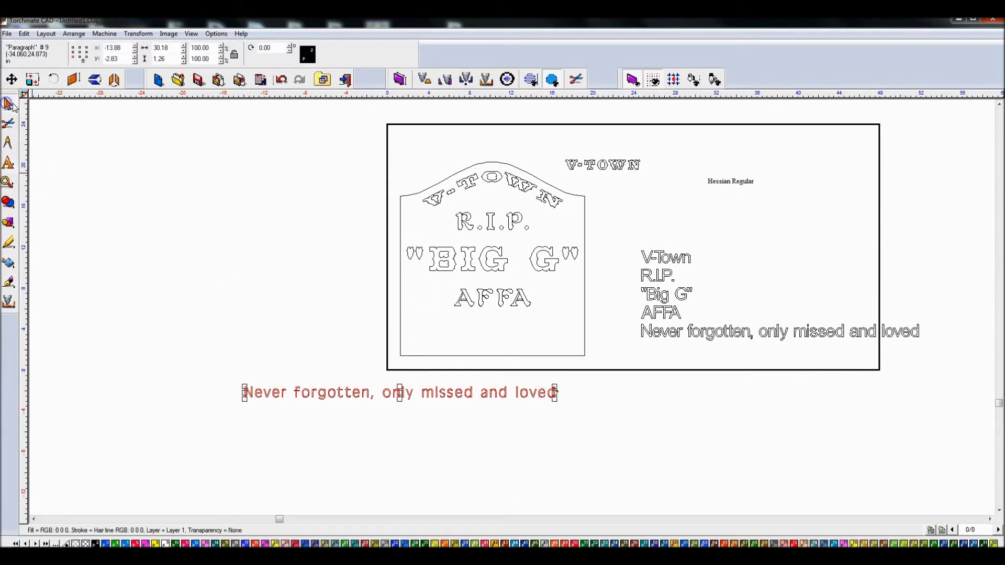
# Step: Break the text into two lines before "only" and remove the trailing space after "forgotten,"
pyautogui.doubleClick(384, 393)
pyautogui.click(381, 393)
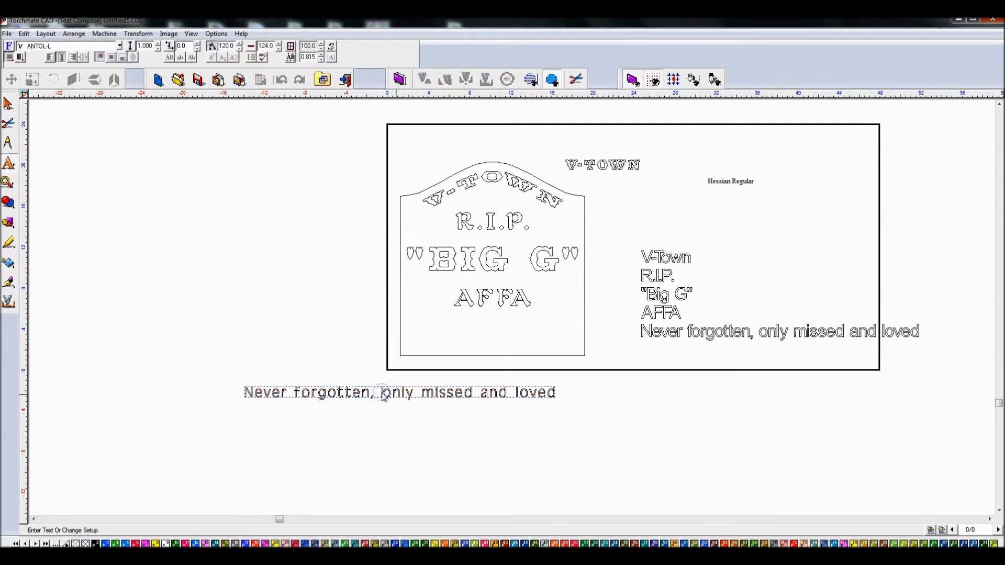
pyautogui.press('Return')
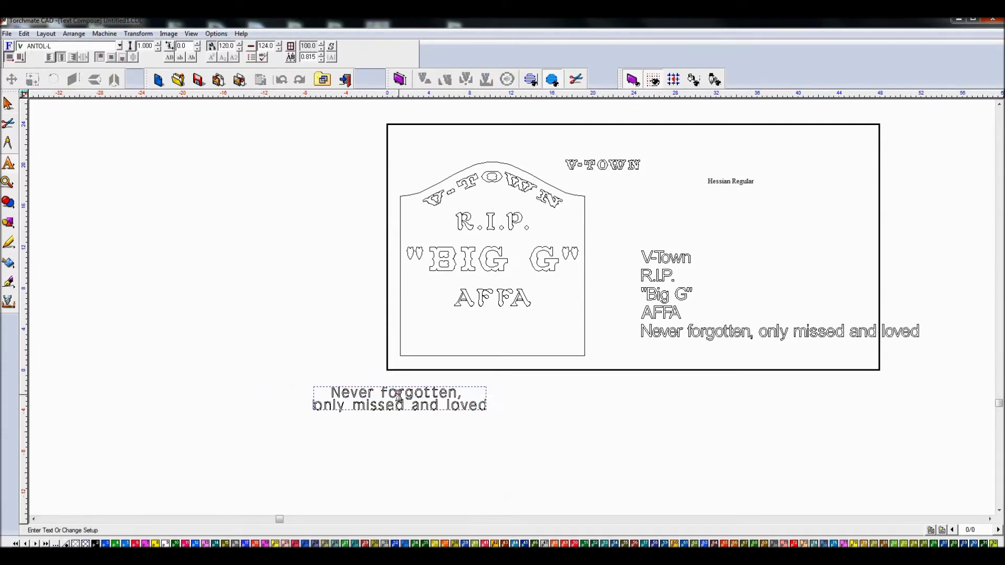
pyautogui.click(464, 394)
pyautogui.press('BackSpace')
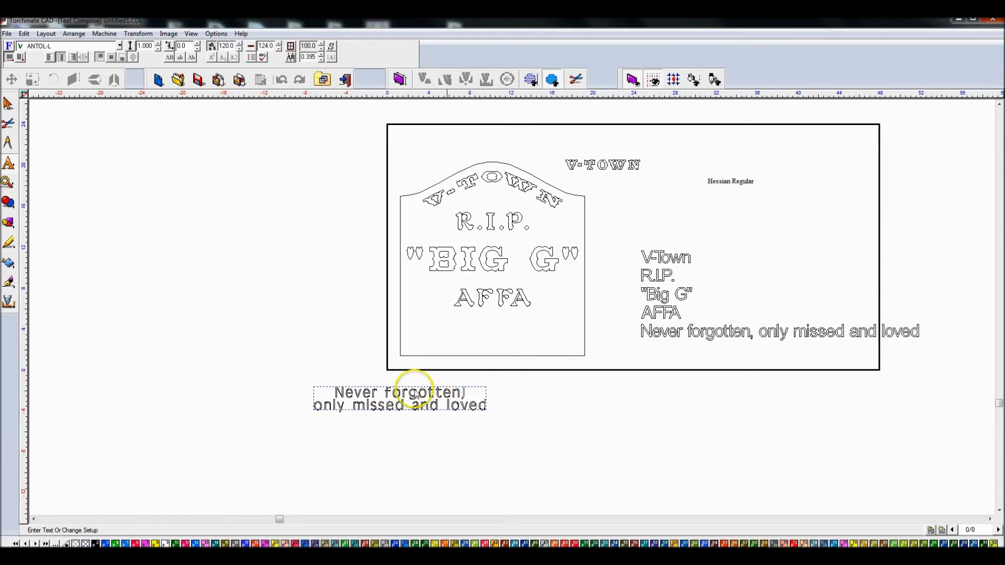
pyautogui.click(8, 104)
# Step: Move the two-line text into the monument outline beneath "AFFA", at about X 1.67, Y 2.00
pyautogui.moveTo(403, 398); pyautogui.dragTo(495, 340)
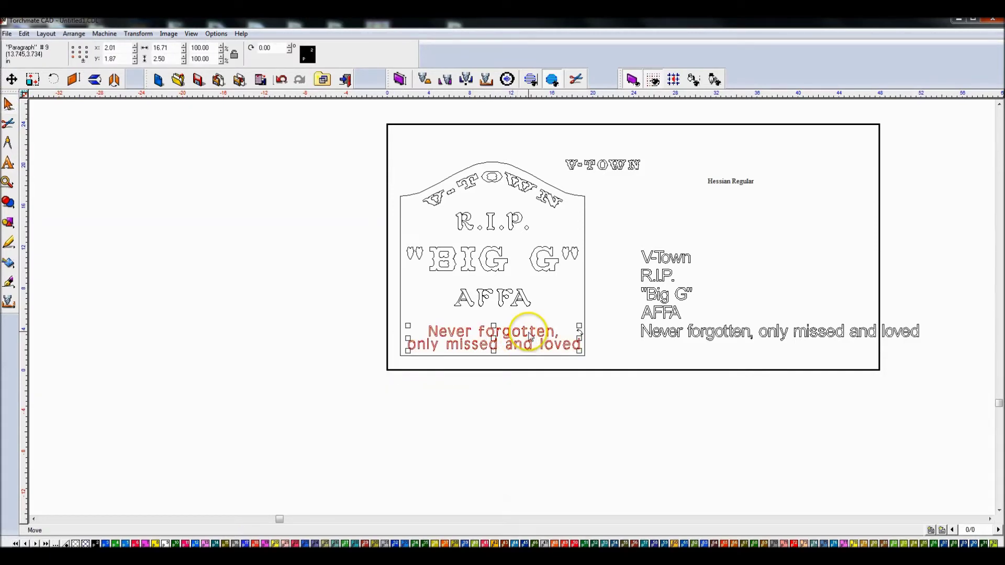
pyautogui.scroll(3, 530, 330)
pyautogui.scroll(-2, 545, 309)
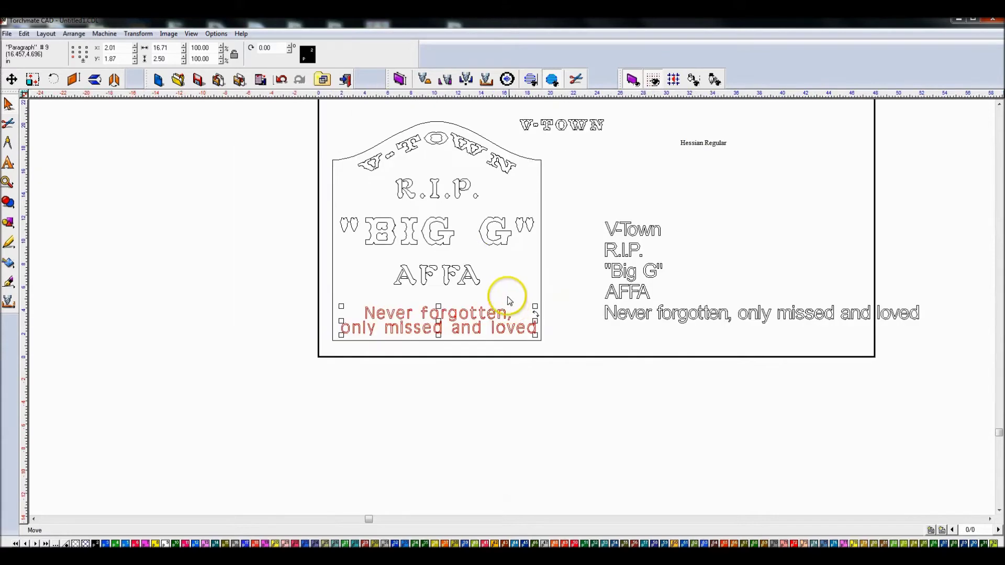
pyautogui.click(563, 197)
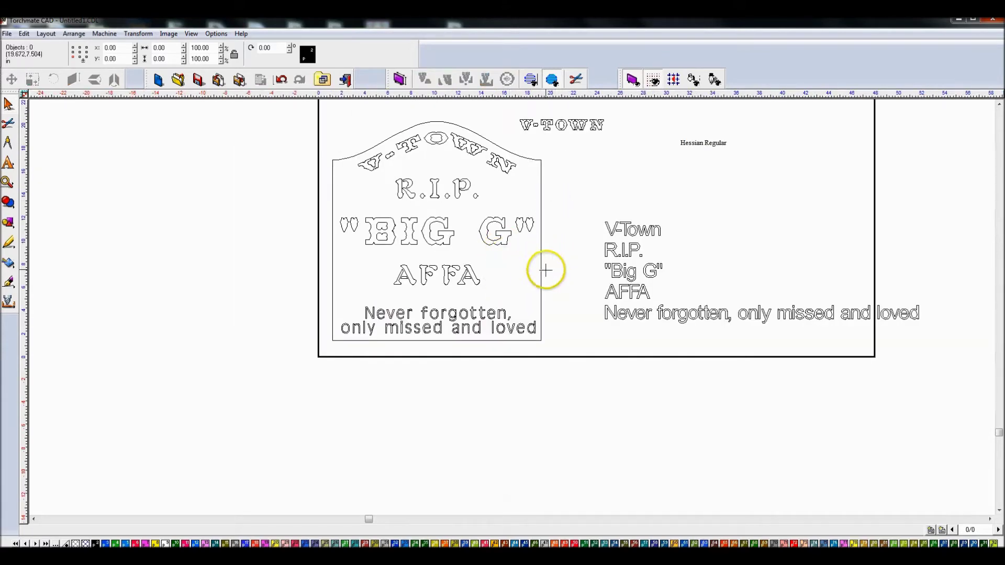
pyautogui.click(423, 311)
pyautogui.moveTo(440, 321); pyautogui.dragTo(436, 318)
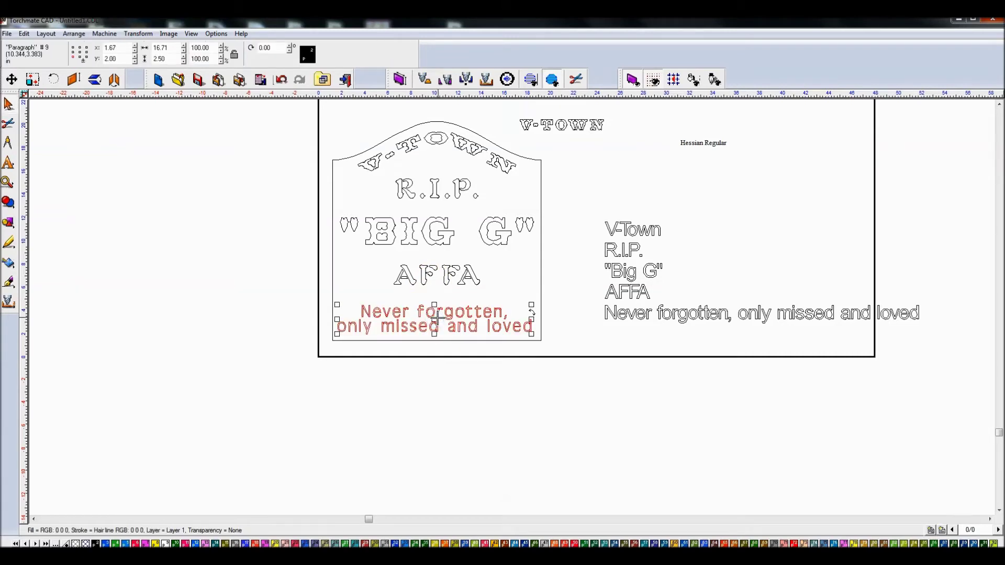
# Step: Center the two-line text horizontally on the monument outline
pyautogui.keyDown('shift'); pyautogui.click(540, 277); pyautogui.keyUp('shift')
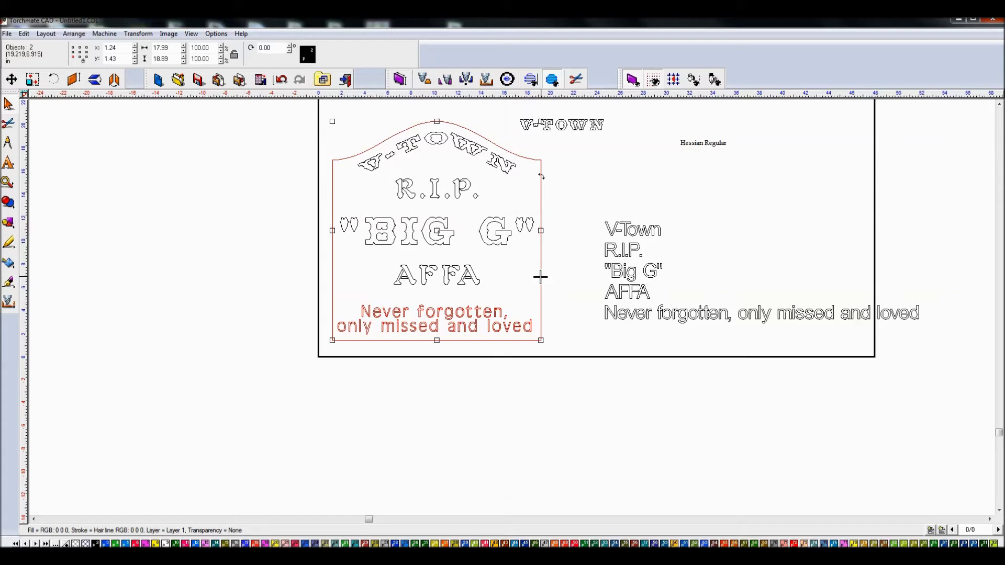
pyautogui.click(540, 278)
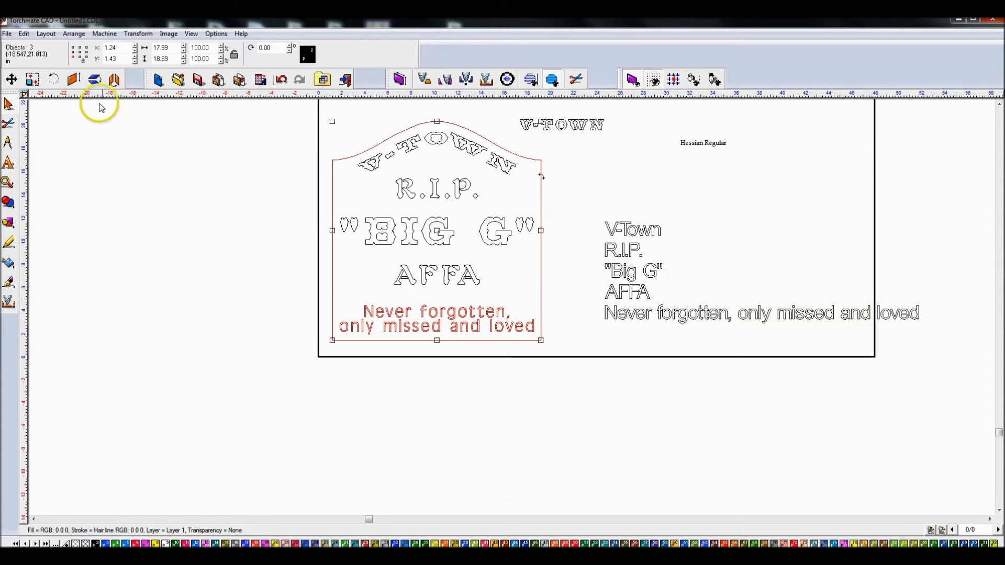
pyautogui.click(256, 226)
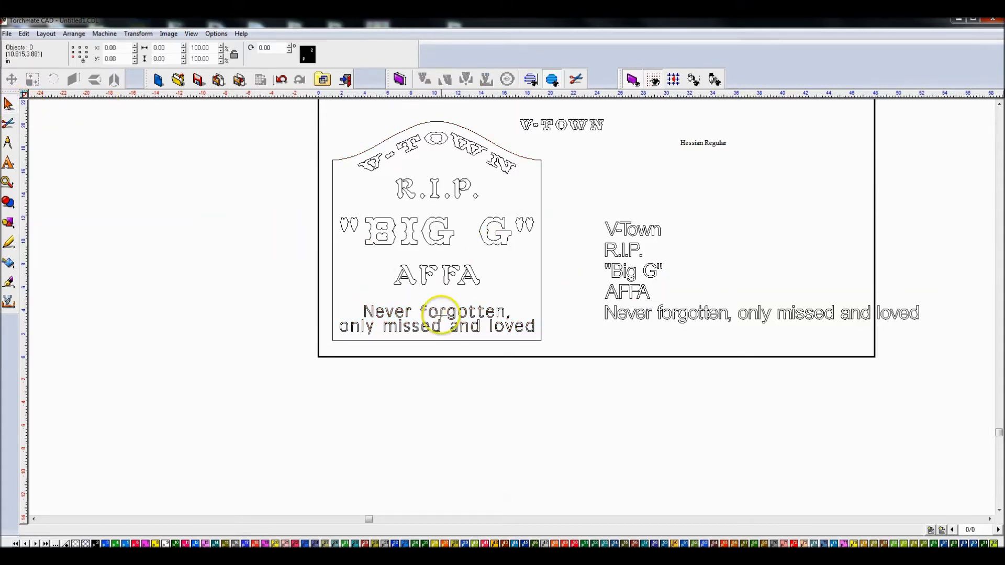
# Step: Check the two text lines up close and try adding a line break after "Never forgotten,"
pyautogui.click(439, 313)
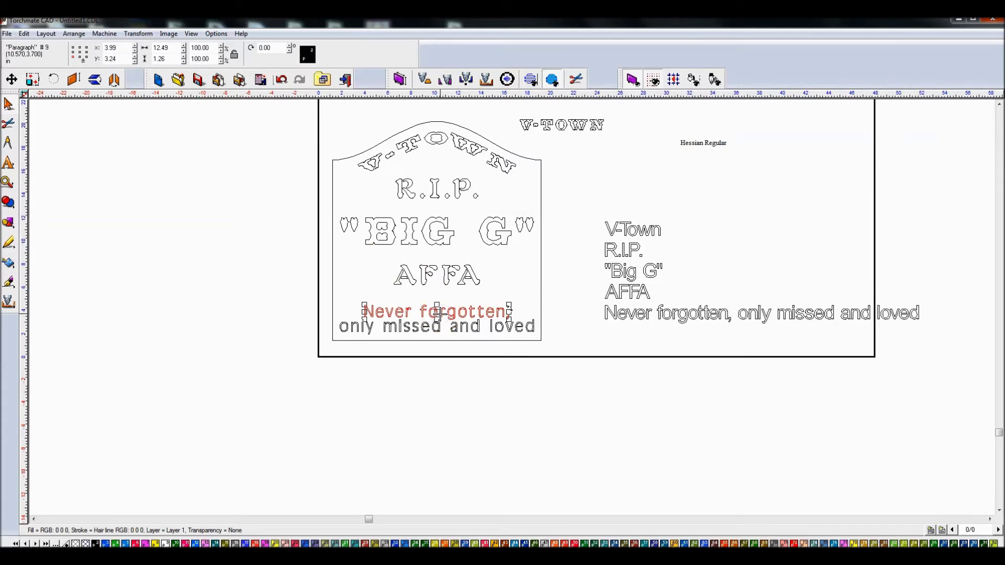
pyautogui.click(513, 313)
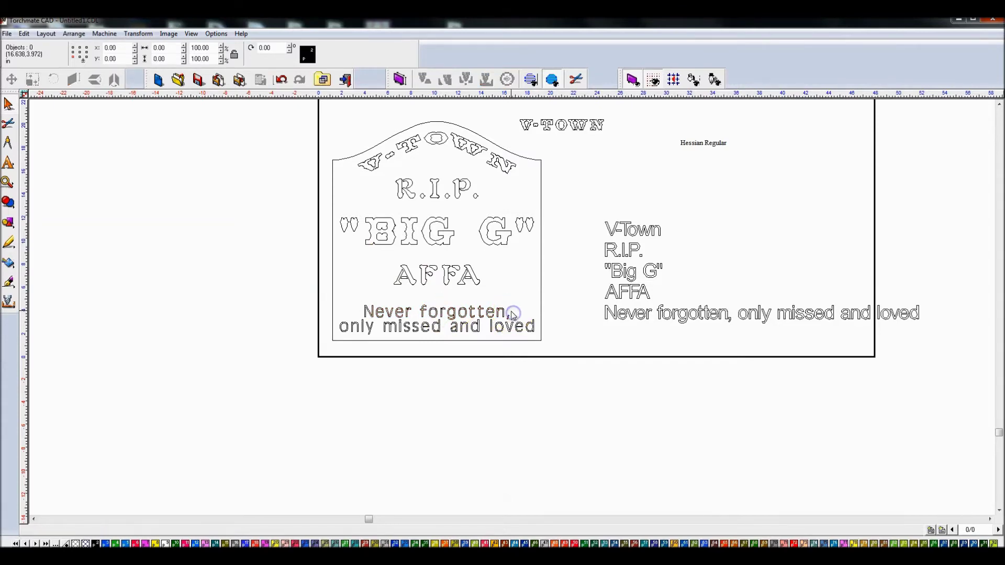
pyautogui.click(510, 312)
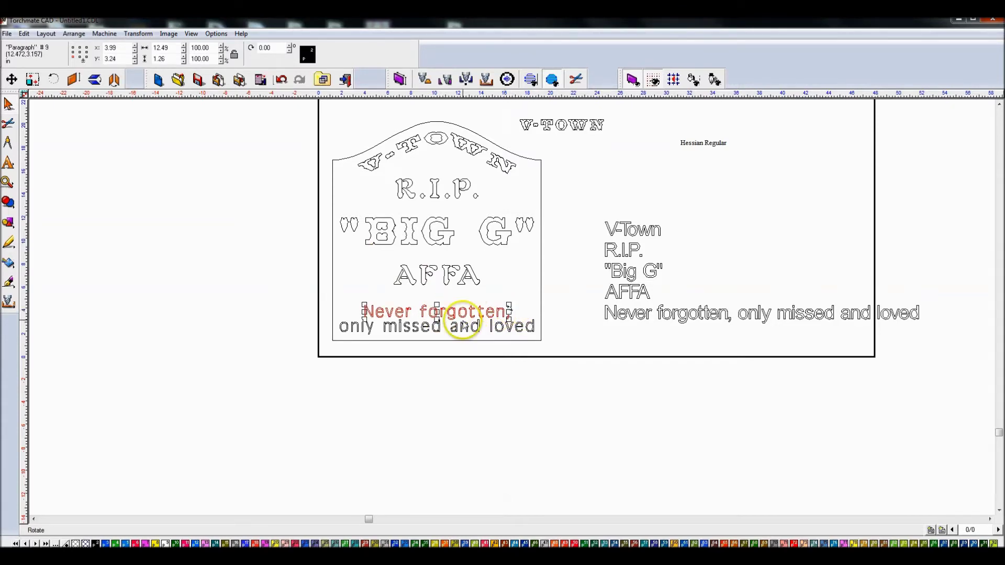
pyautogui.scroll(5, 460, 324)
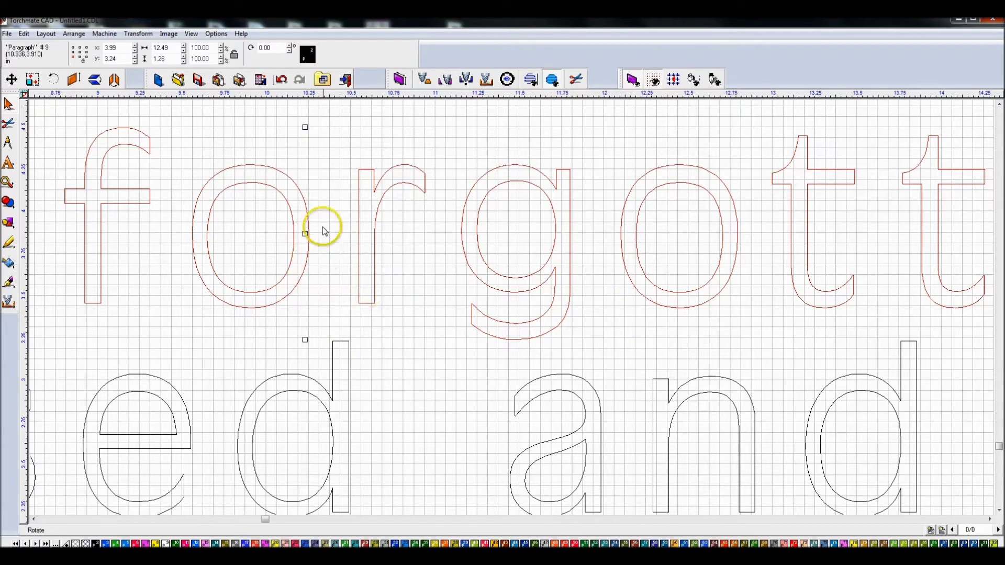
pyautogui.scroll(-3, 437, 239)
pyautogui.scroll(-2, 512, 312)
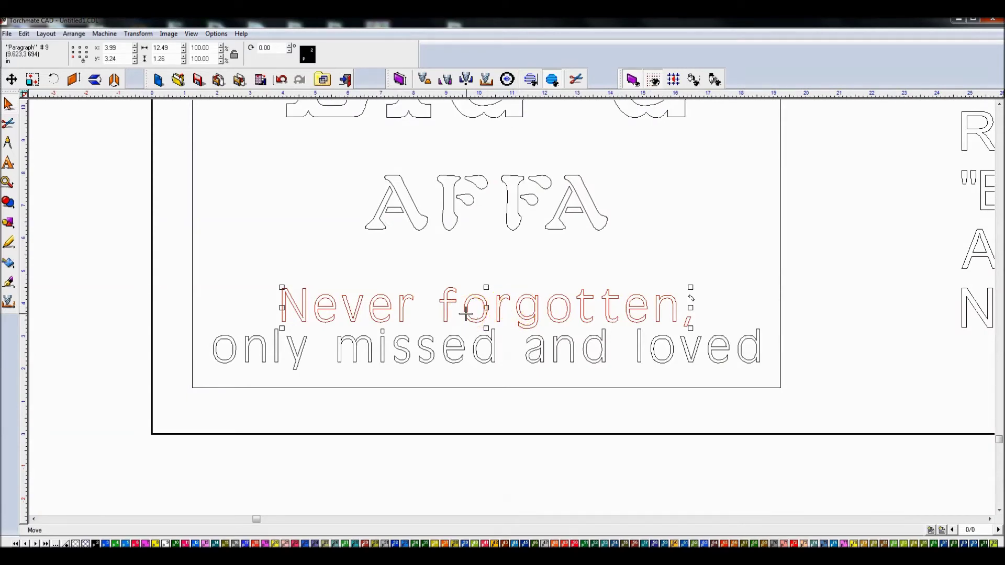
pyautogui.click(696, 316)
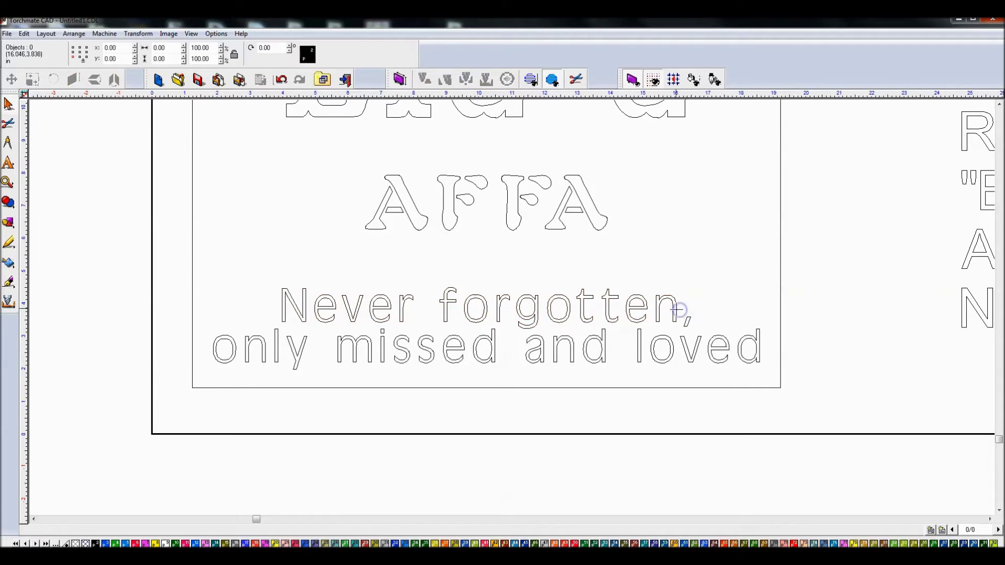
pyautogui.doubleClick(680, 312)
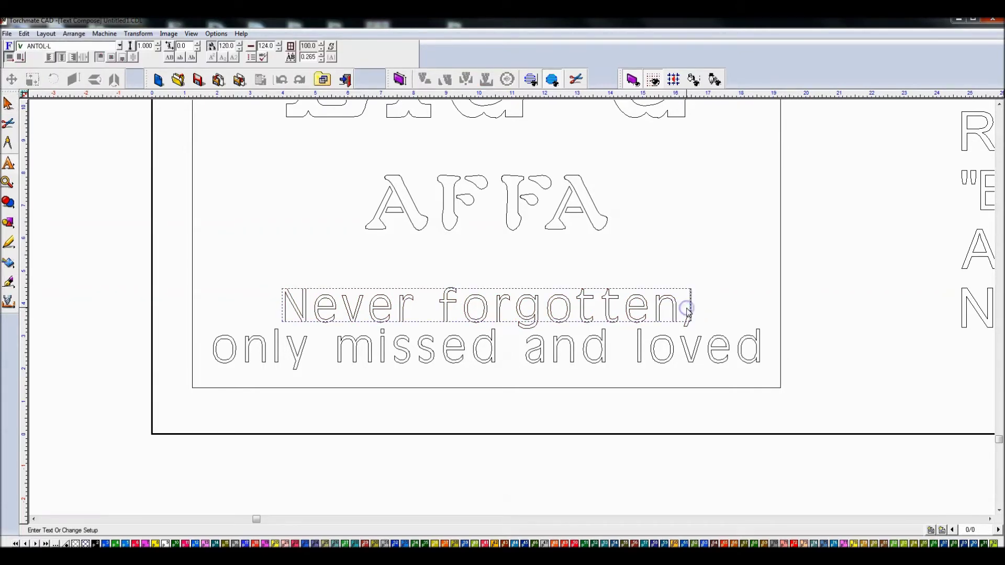
pyautogui.press('Return')
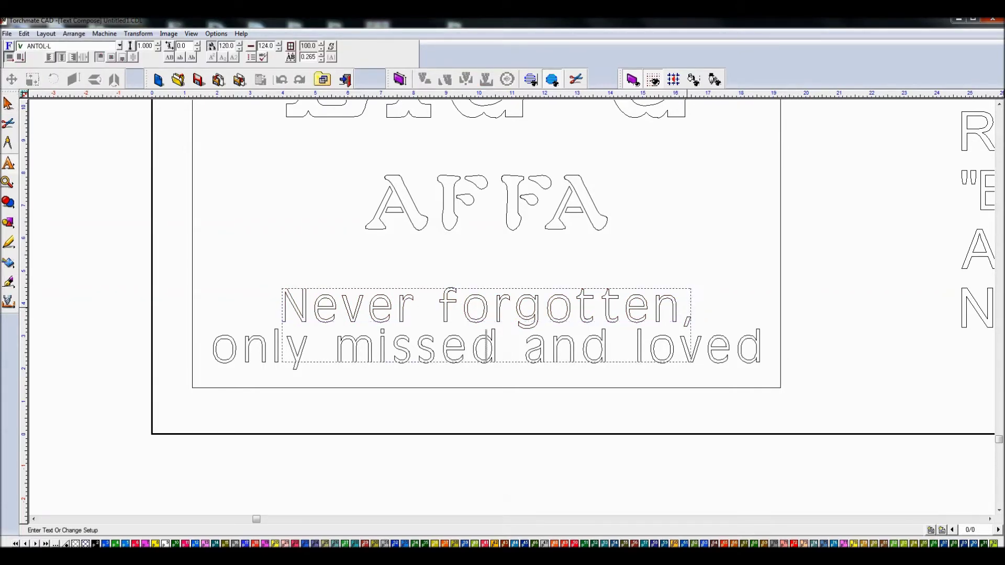
pyautogui.click(7, 103)
# Step: Undo the added line break, the centering and the moves of the two-line text, back to its place below the plate
pyautogui.click(247, 187)
pyautogui.scroll(-3, 308, 204)
pyautogui.click(606, 353)
pyautogui.hotkey('ctrl', 'z')
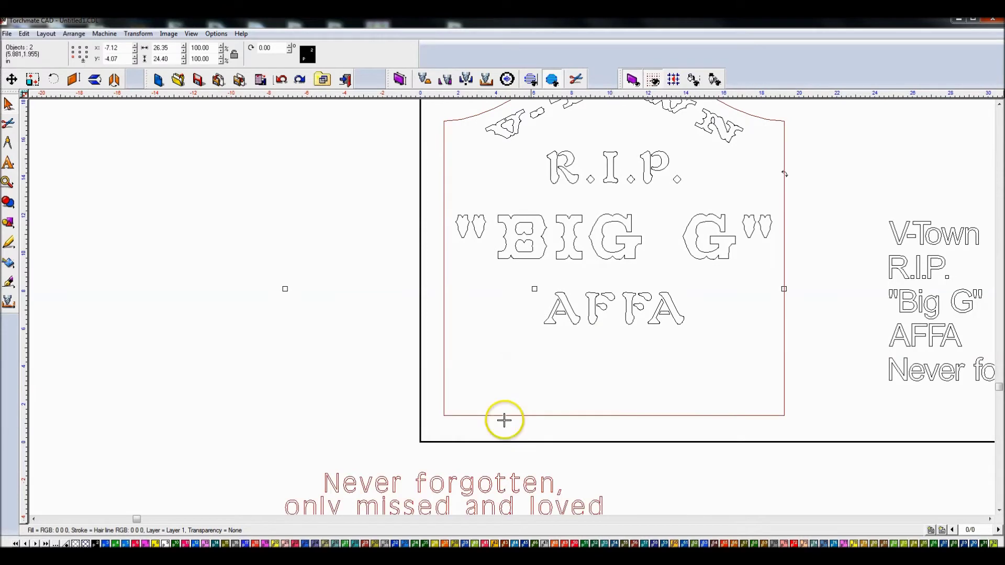
# Step: Try adding a line break between the two text lines and moving the spaced text into the outline beneath "AFFA"
pyautogui.click(539, 485)
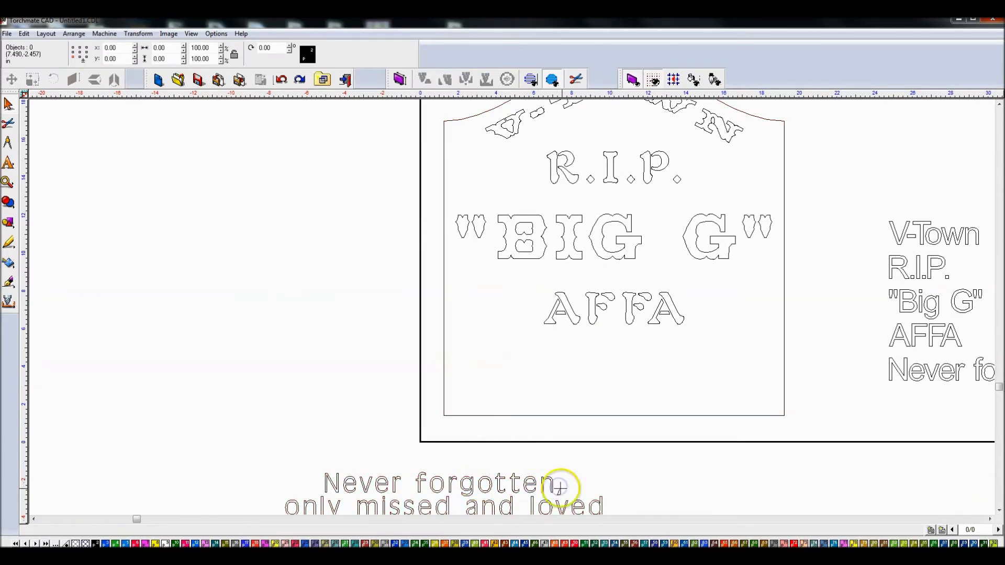
pyautogui.click(10, 105)
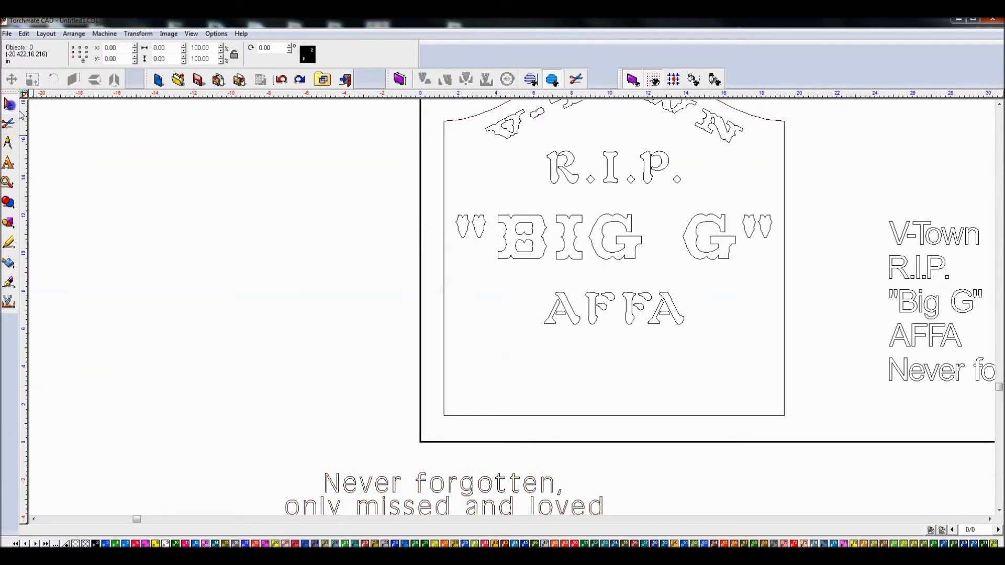
pyautogui.doubleClick(550, 484)
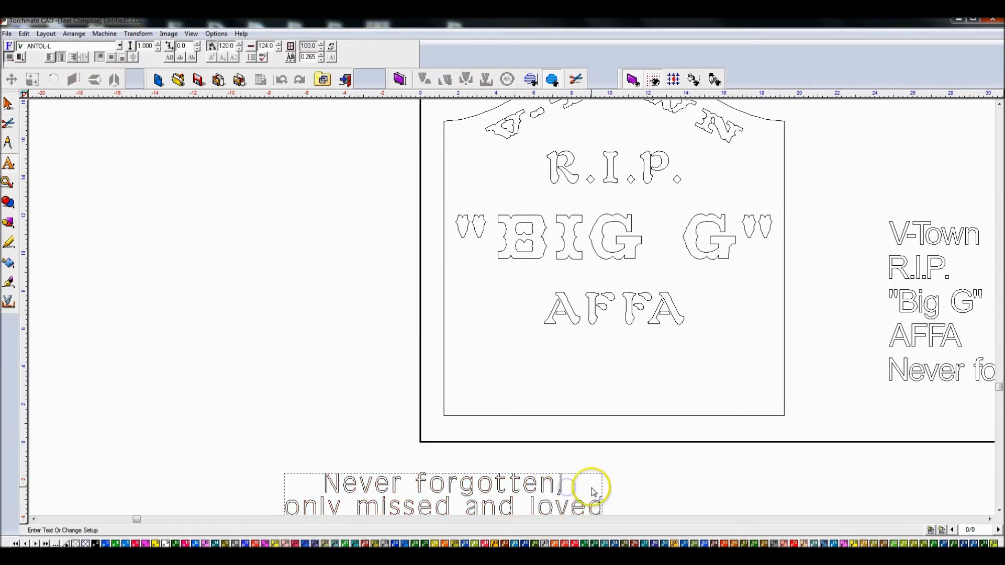
pyautogui.press('Return')
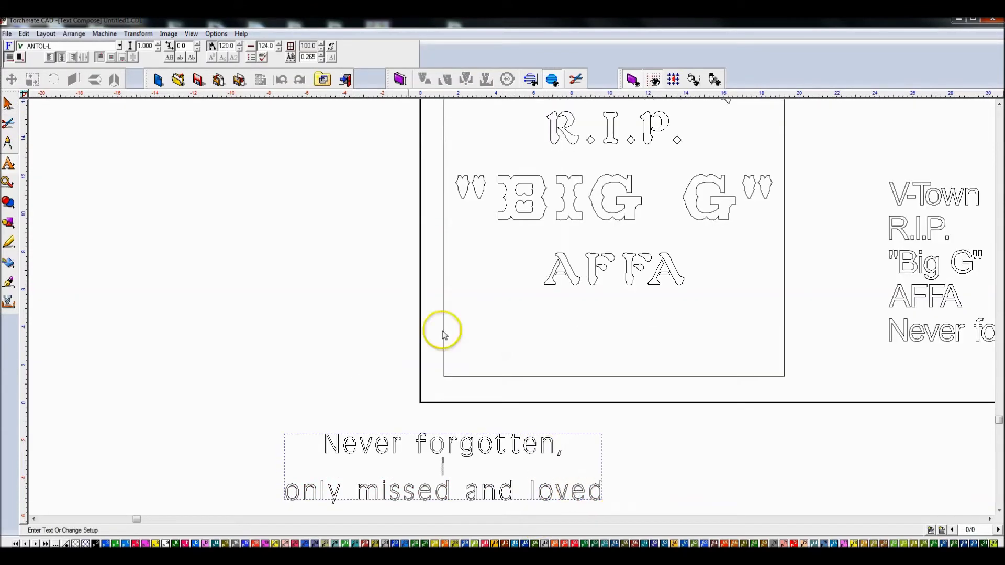
pyautogui.click(7, 102)
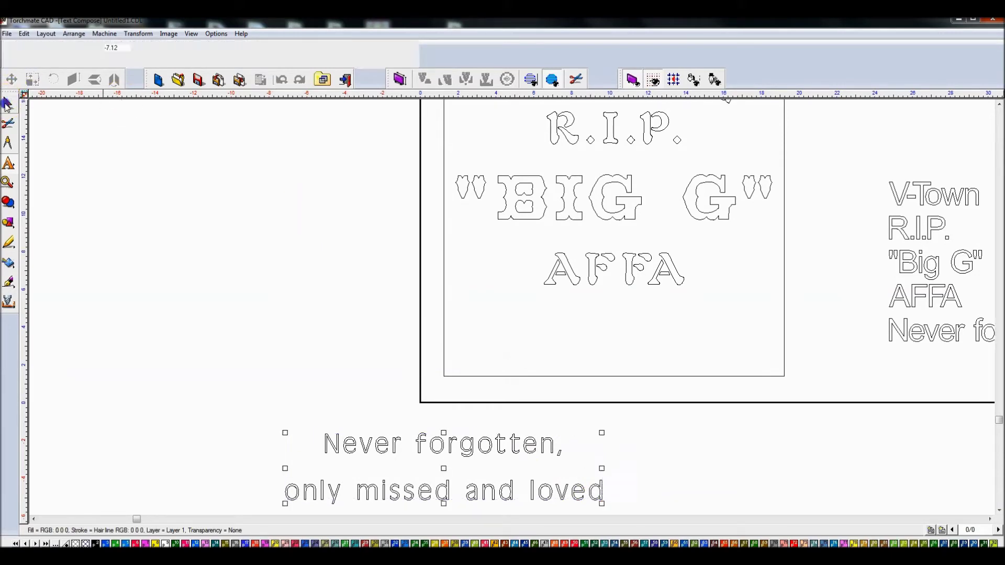
pyautogui.moveTo(442, 466); pyautogui.dragTo(617, 335)
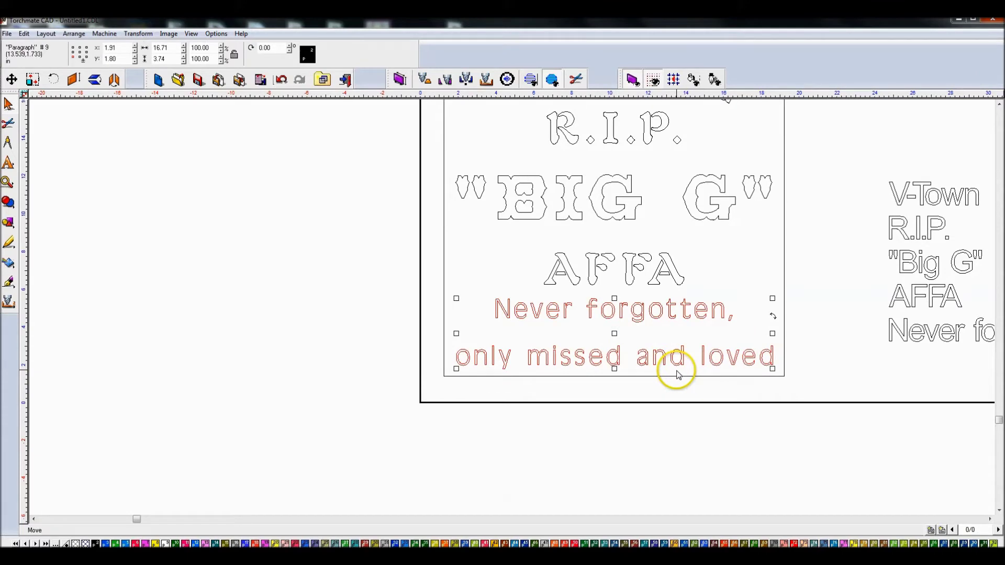
pyautogui.hotkey('ctrl', 'z')
pyautogui.hotkey('ctrl', 'z')
# Step: Move the two-line text into the monument outline beneath "AFFA" and center it horizontally on the outline
pyautogui.moveTo(445, 456); pyautogui.dragTo(492, 420)
pyautogui.click(482, 337)
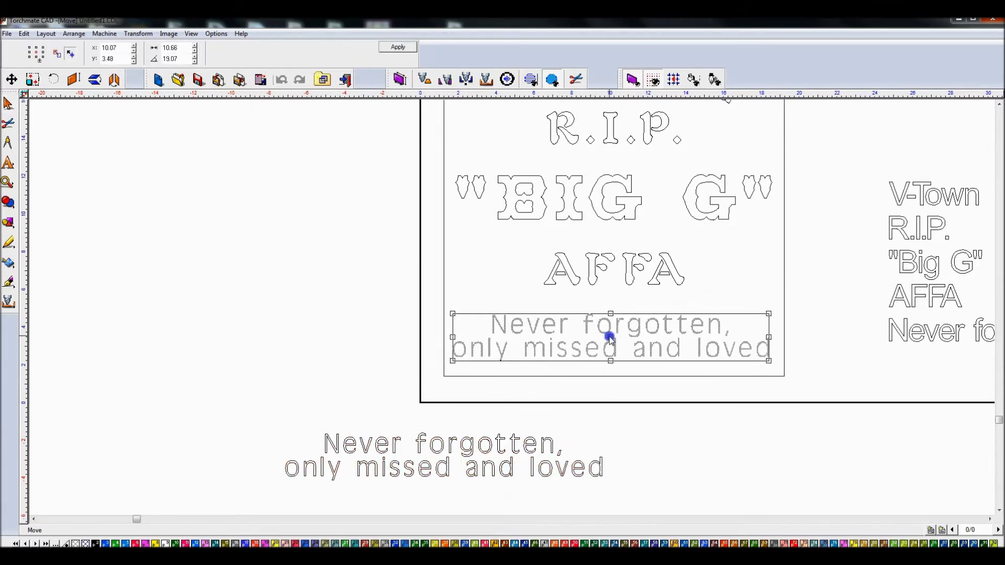
pyautogui.keyDown('shift'); pyautogui.click(784, 289); pyautogui.keyUp('shift')
pyautogui.press('c')
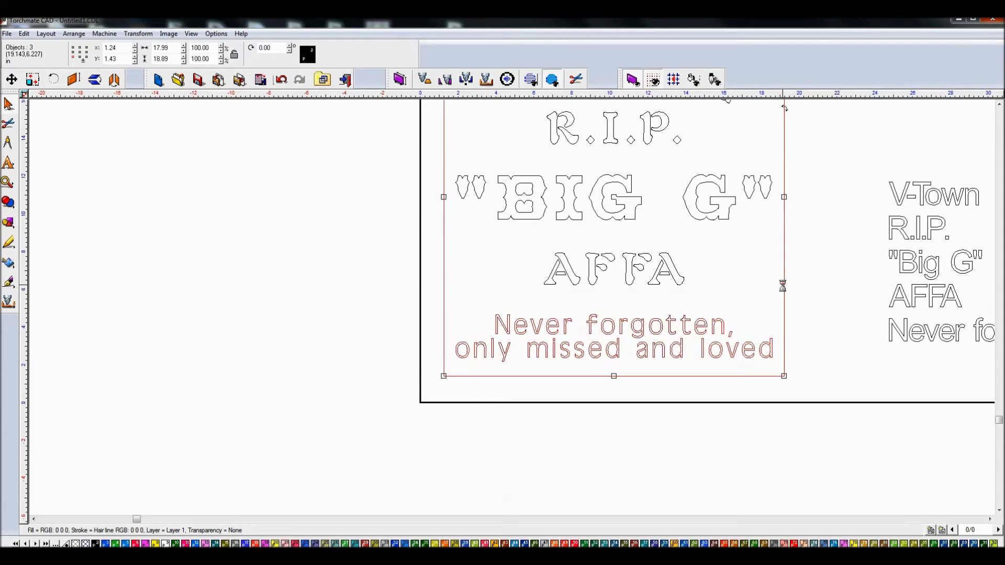
pyautogui.click(815, 283)
pyautogui.scroll(3, 622, 322)
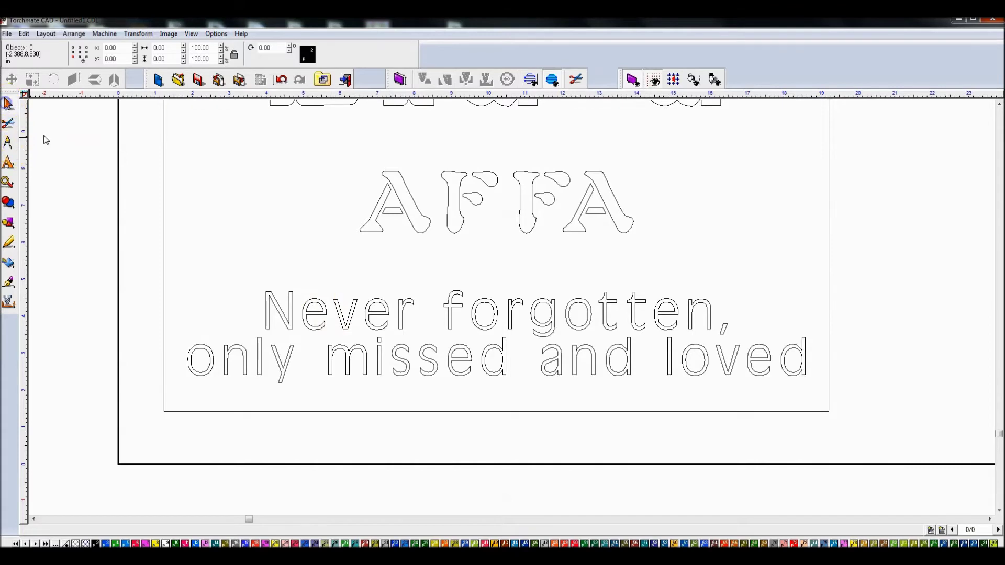
pyautogui.click(9, 223)
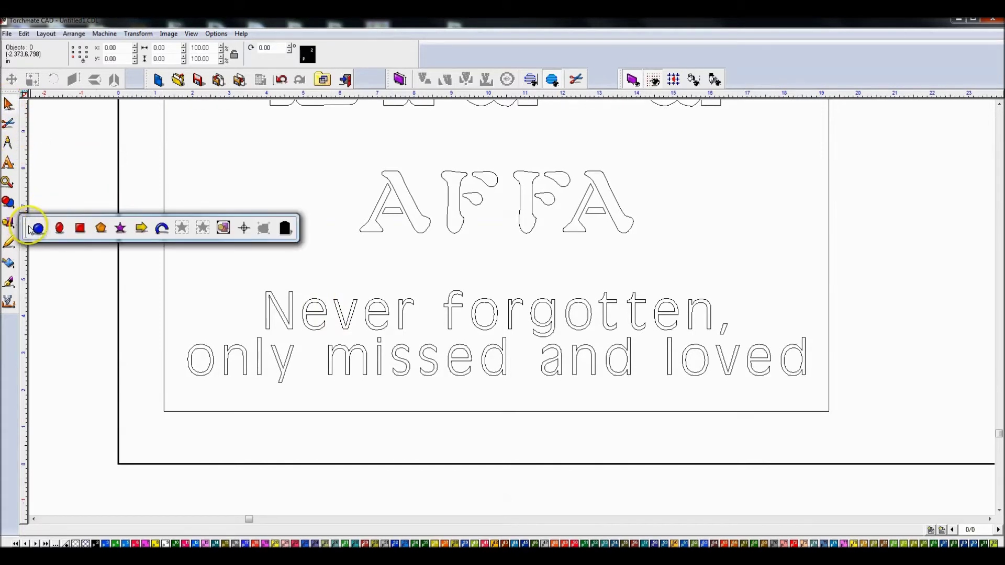
pyautogui.click(80, 228)
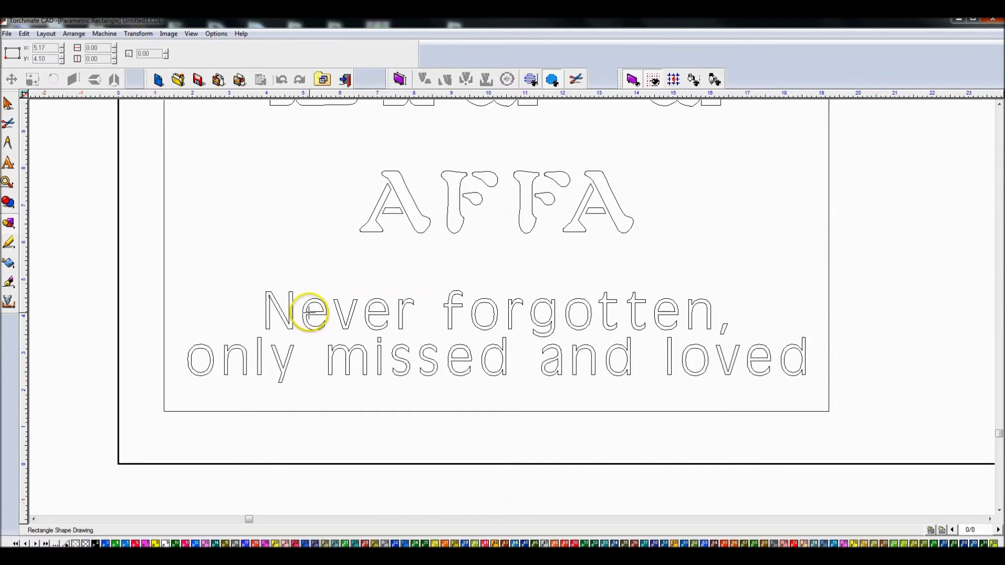
pyautogui.click(8, 103)
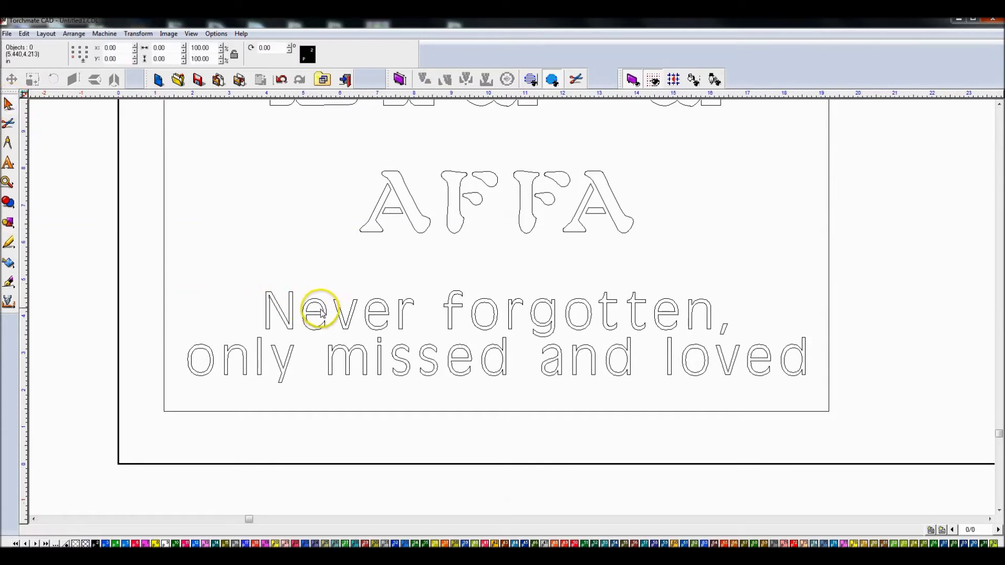
# Step: Convert both lines, "Never forgotten," and "only missed and loved", from text into polygon outlines
pyautogui.click(322, 313)
pyautogui.click(279, 328)
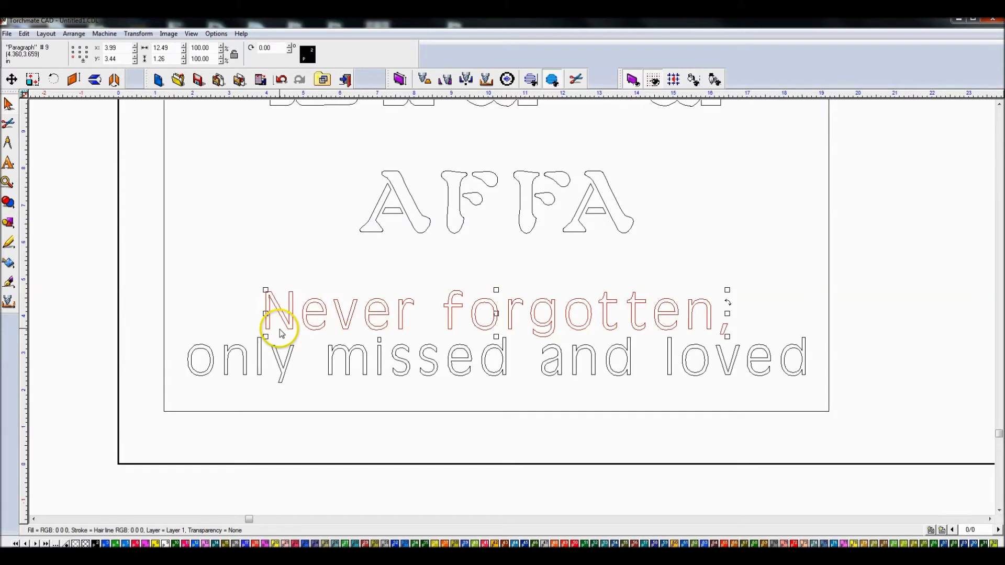
pyautogui.click(285, 359)
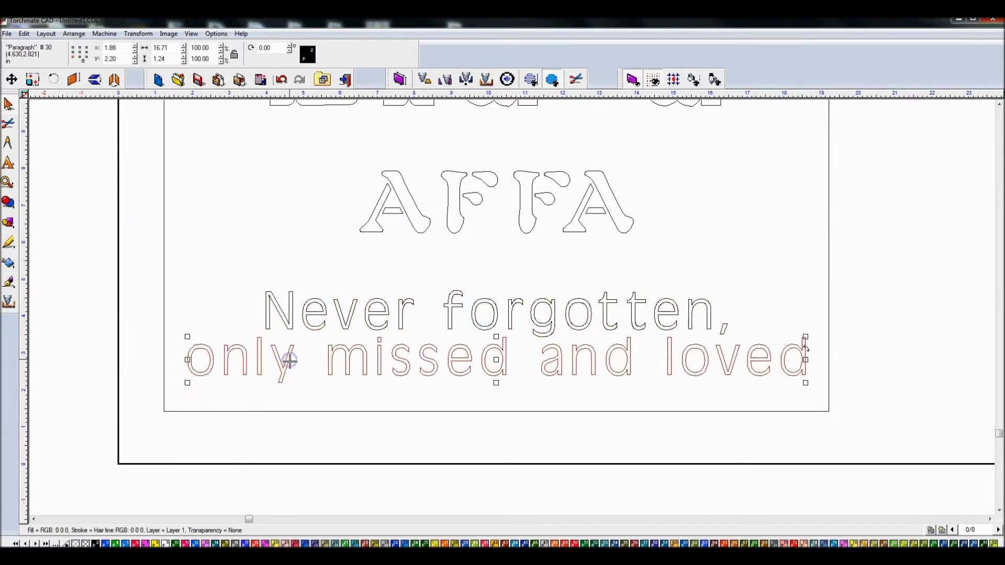
pyautogui.click(315, 369)
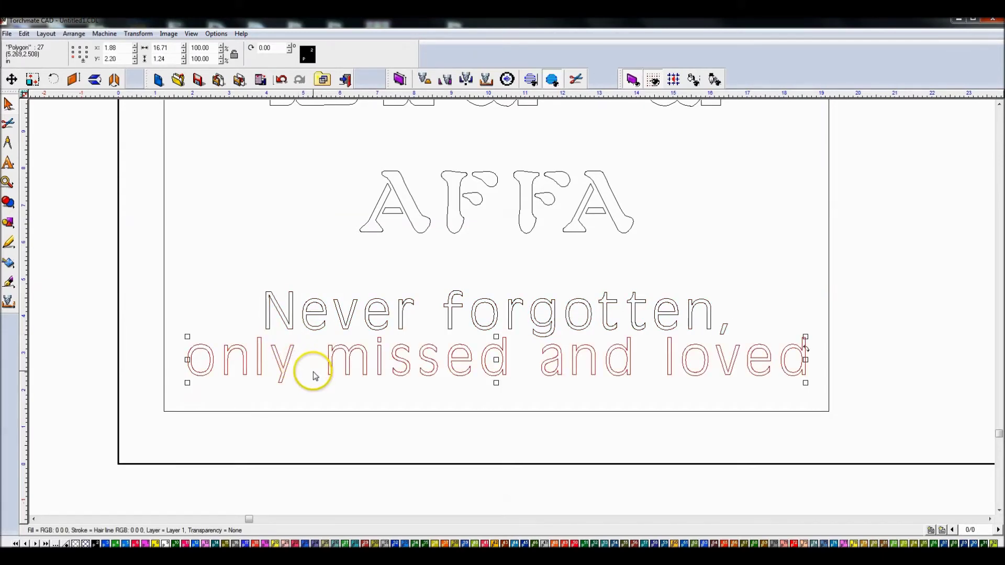
pyautogui.click(313, 375)
# Step: Try moving the converted two-line lettering out of the monument outline to below the plate, and undo the move
pyautogui.moveTo(138, 265); pyautogui.dragTo(862, 439)
pyautogui.scroll(-3, 506, 282)
pyautogui.moveTo(500, 295); pyautogui.dragTo(503, 399)
pyautogui.hotkey('shift', 'F2')
pyautogui.scroll(-1, 504, 399)
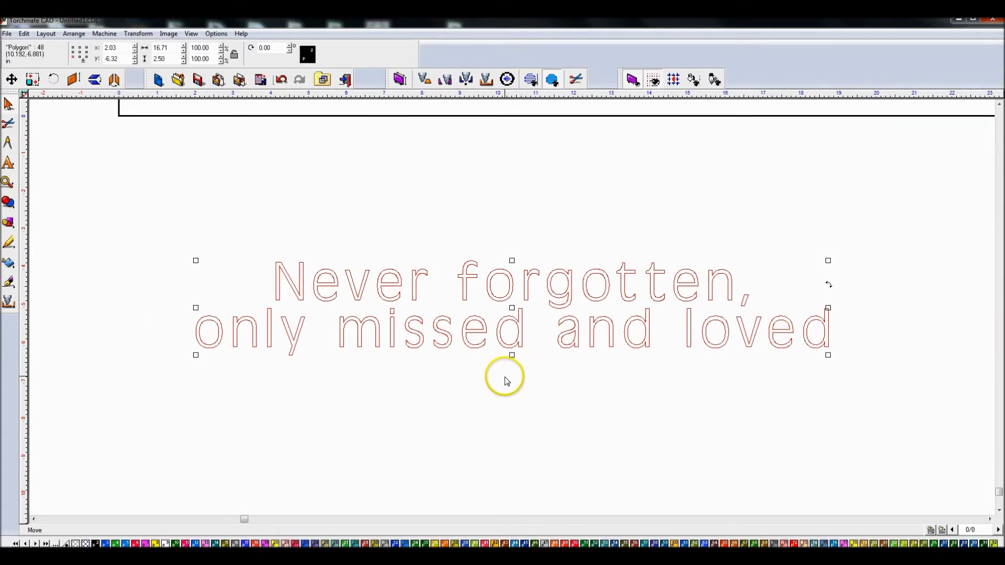
pyautogui.click(418, 396)
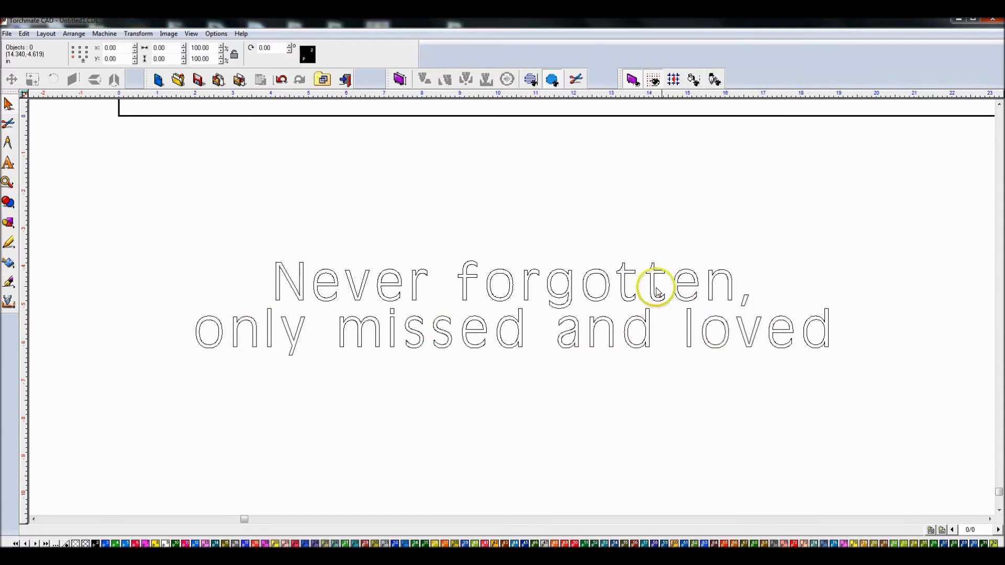
pyautogui.scroll(-1, 523, 253)
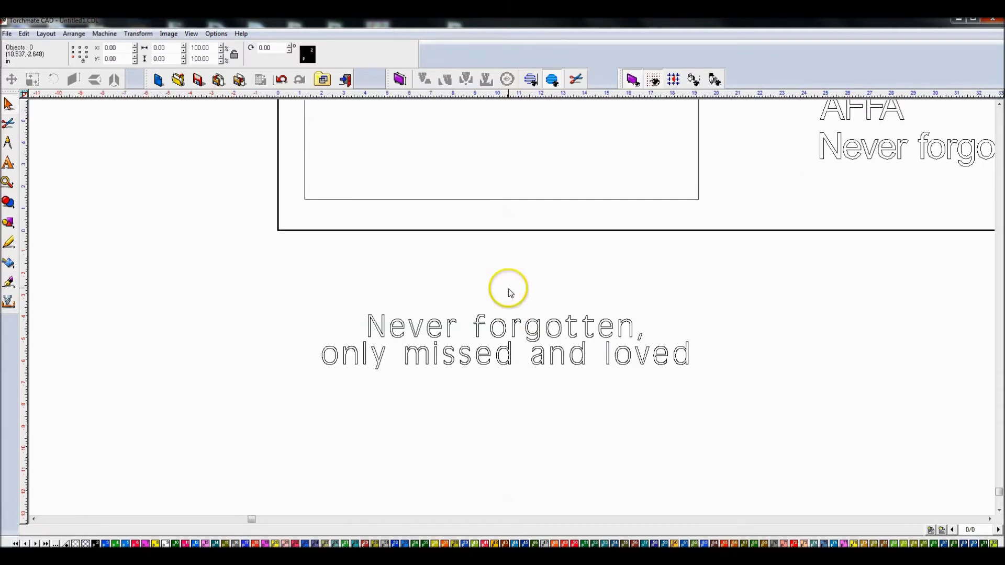
pyautogui.hotkey('ctrl', 'z')
# Step: Combine the outer and inner contours of the first "e" in "Never" into one shape
pyautogui.scroll(1, 418, 152)
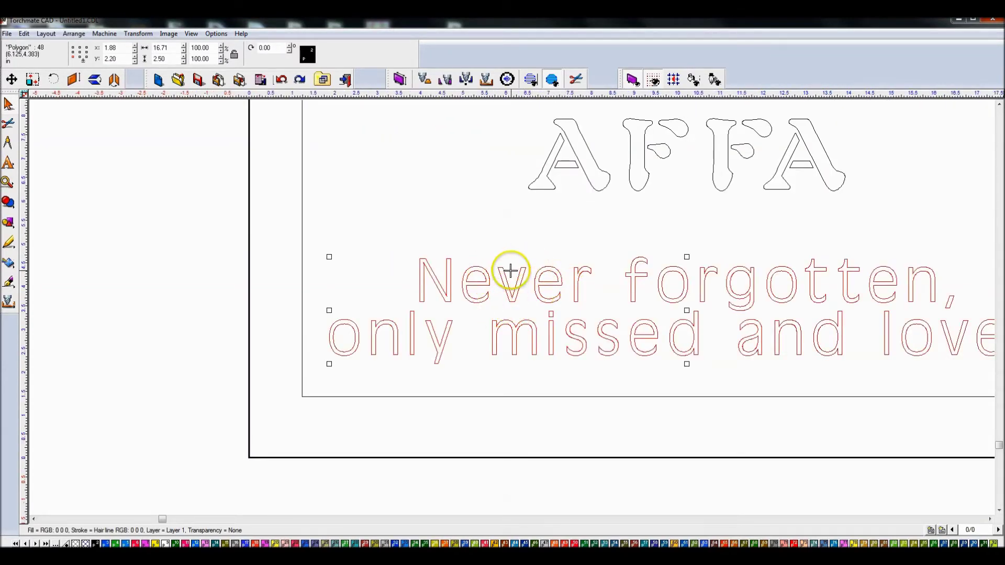
pyautogui.scroll(2, 511, 307)
pyautogui.click(549, 286)
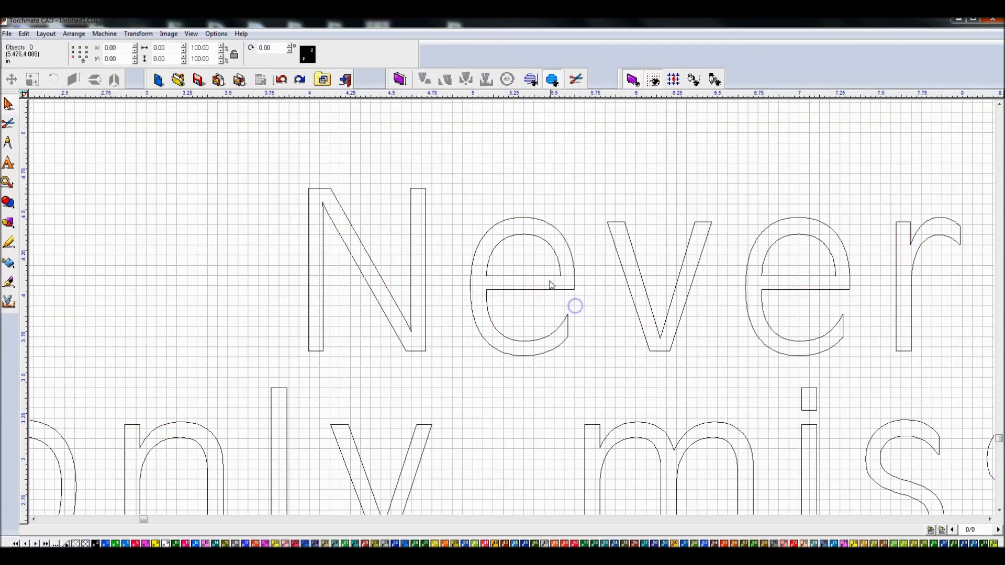
pyautogui.click(531, 285)
pyautogui.moveTo(447, 177); pyautogui.dragTo(594, 385)
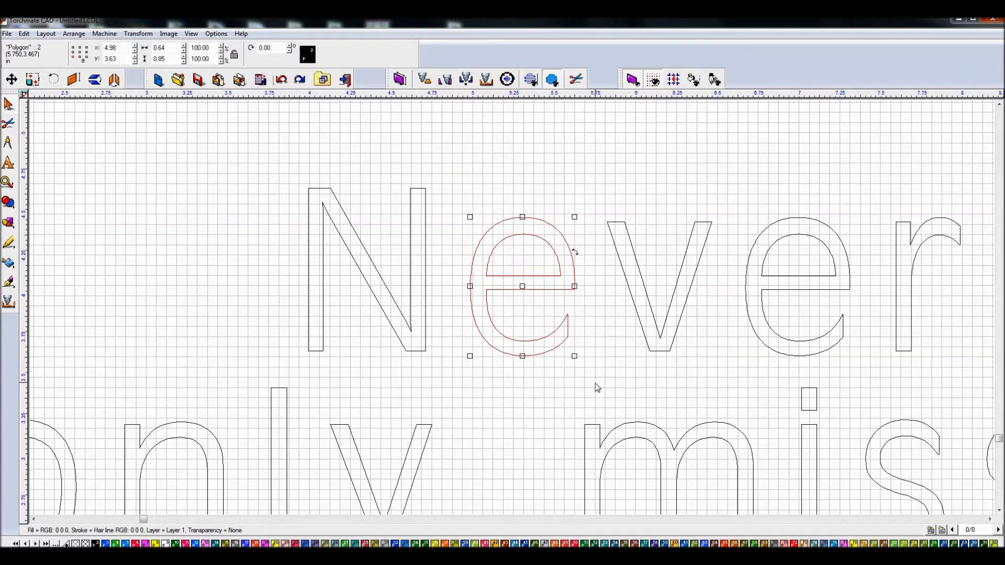
pyautogui.click(15, 225)
pyautogui.click(8, 203)
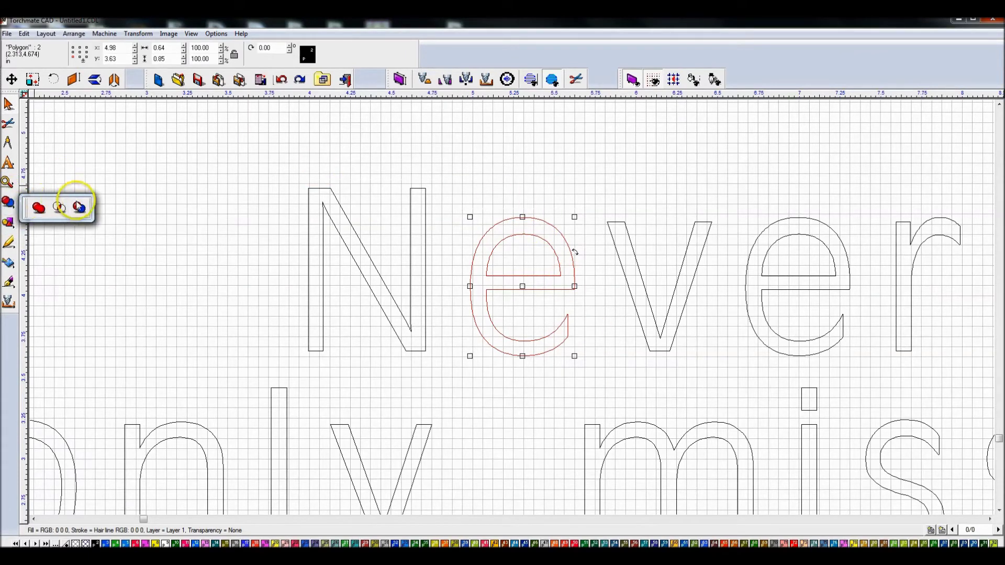
pyautogui.click(79, 207)
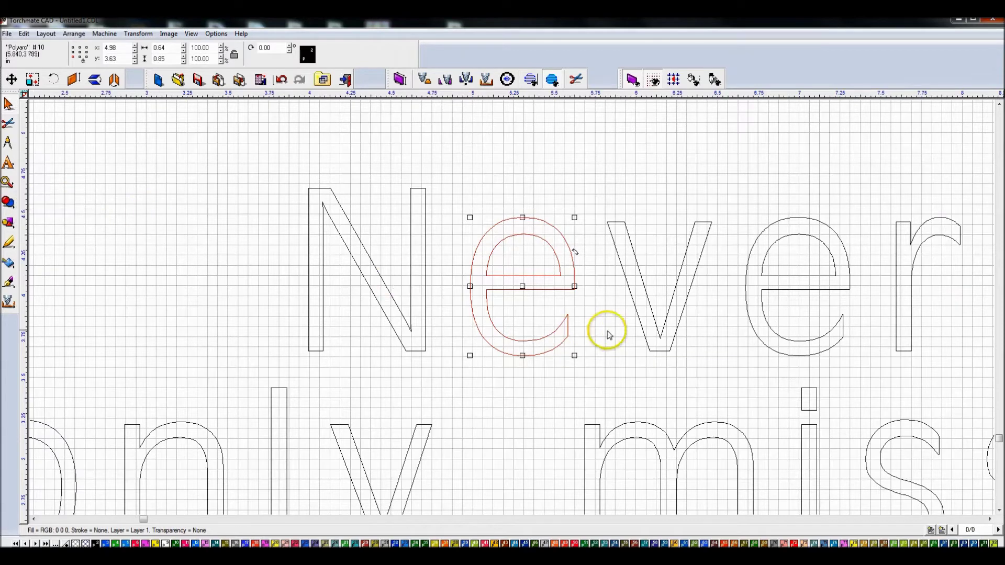
pyautogui.click(112, 233)
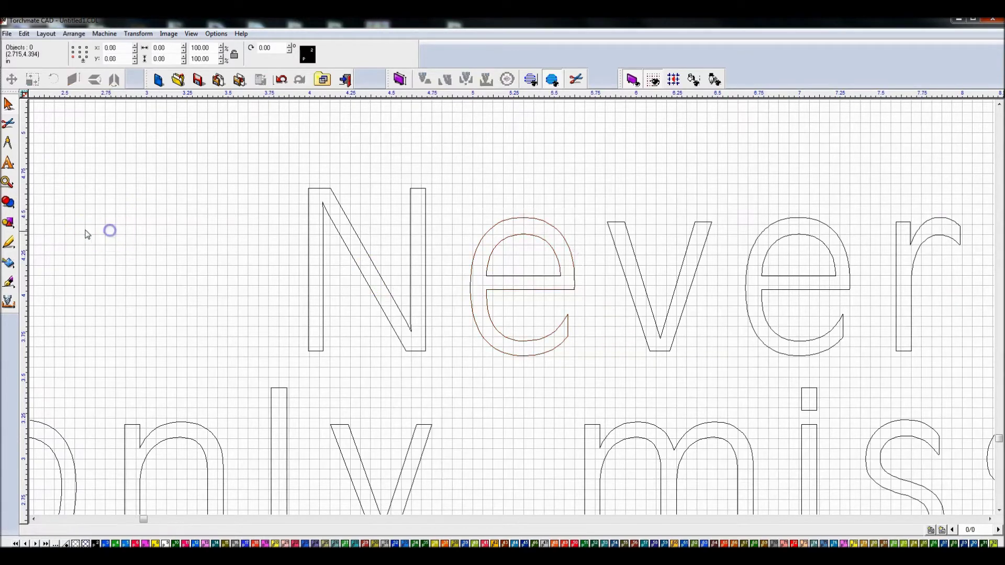
# Step: Draw a rectangle about 0.11 by 0.17 in over the inner end of the first "e" crossbar and place a duplicate above the "v"
pyautogui.click(11, 224)
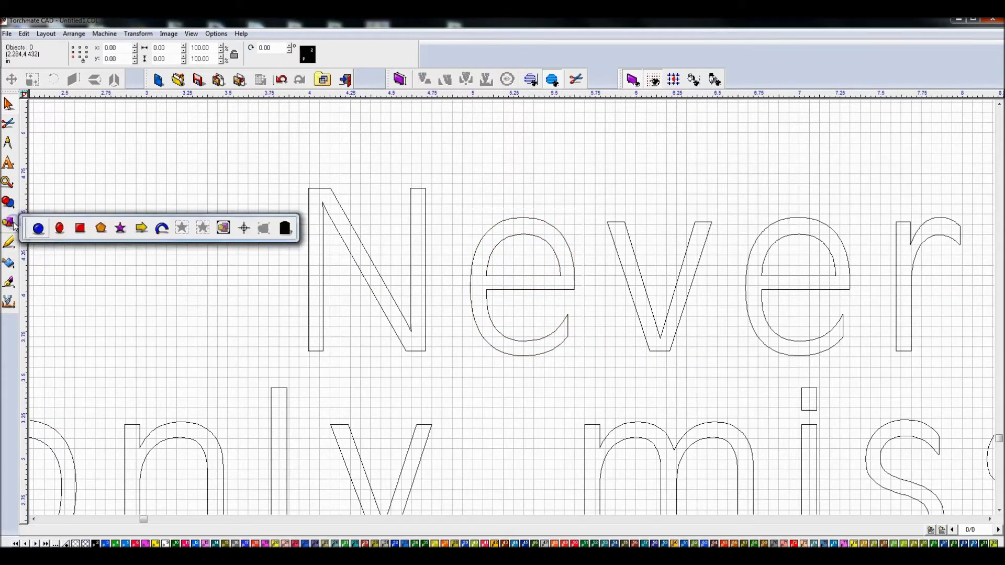
pyautogui.click(81, 228)
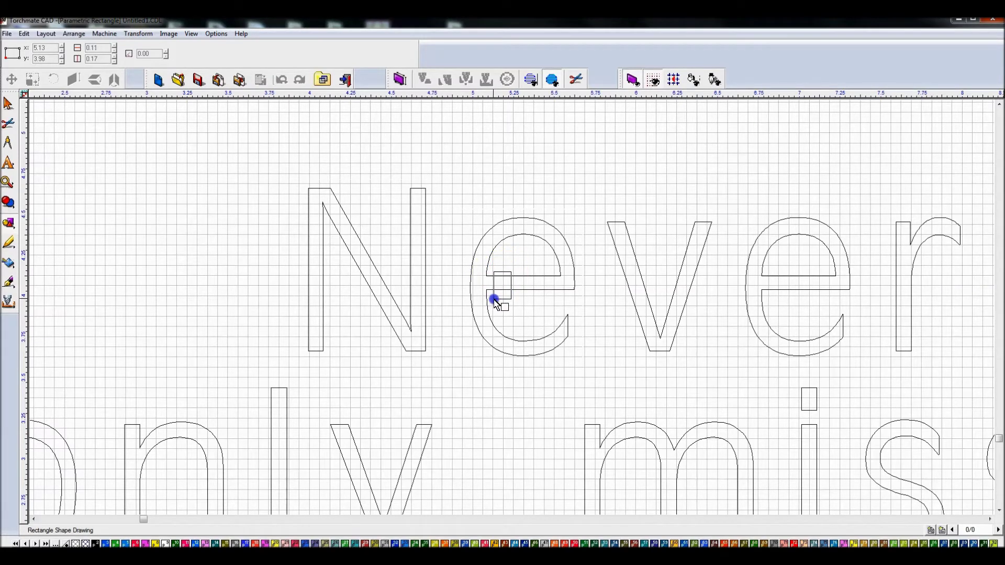
pyautogui.click(495, 300)
pyautogui.click(8, 103)
pyautogui.press('Left')
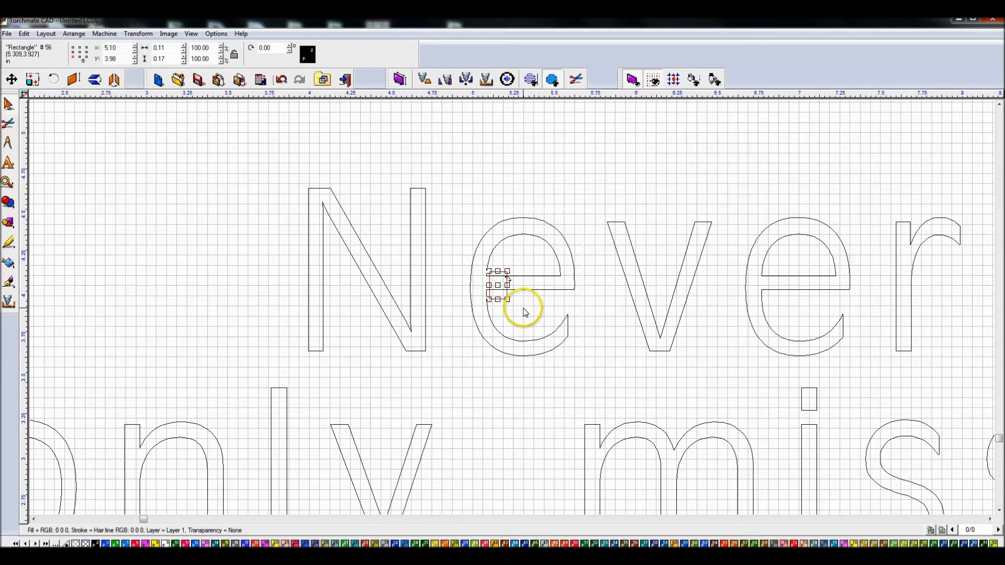
pyautogui.hotkey('ctrl', 'd')
pyautogui.moveTo(660, 121); pyautogui.dragTo(662, 171)
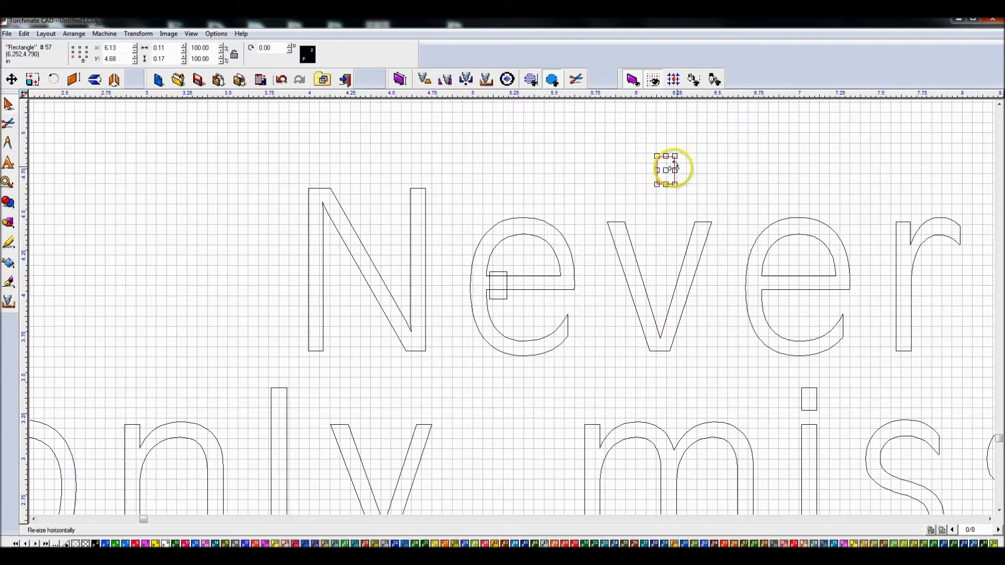
# Step: Cut the small rectangle's area out of the first "e" to open a bridge at the inner end of its crossbar
pyautogui.click(500, 272)
pyautogui.keyDown('shift'); pyautogui.click(504, 239); pyautogui.keyUp('shift')
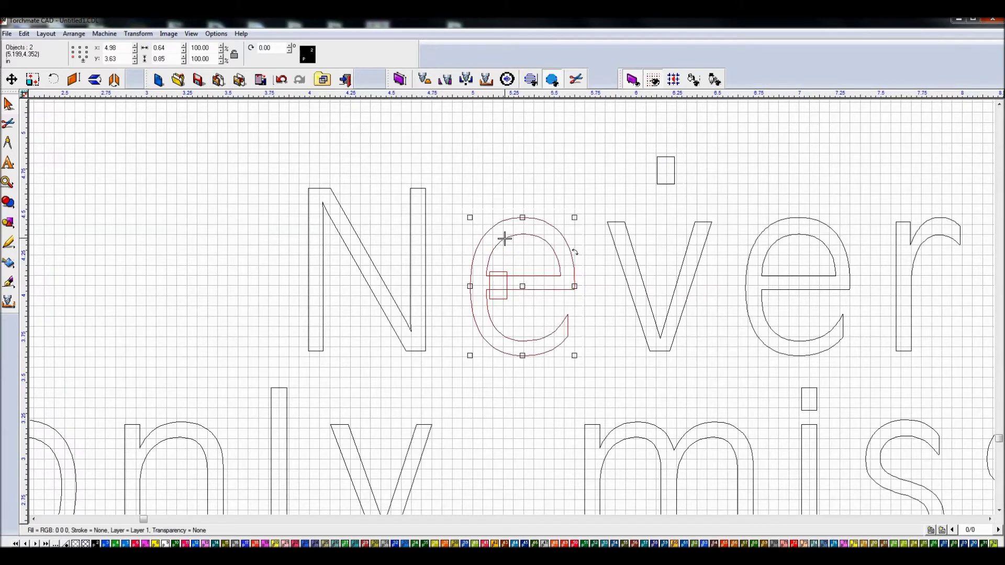
pyautogui.click(521, 300)
pyautogui.moveTo(487, 256); pyautogui.dragTo(481, 256)
pyautogui.press('Delete')
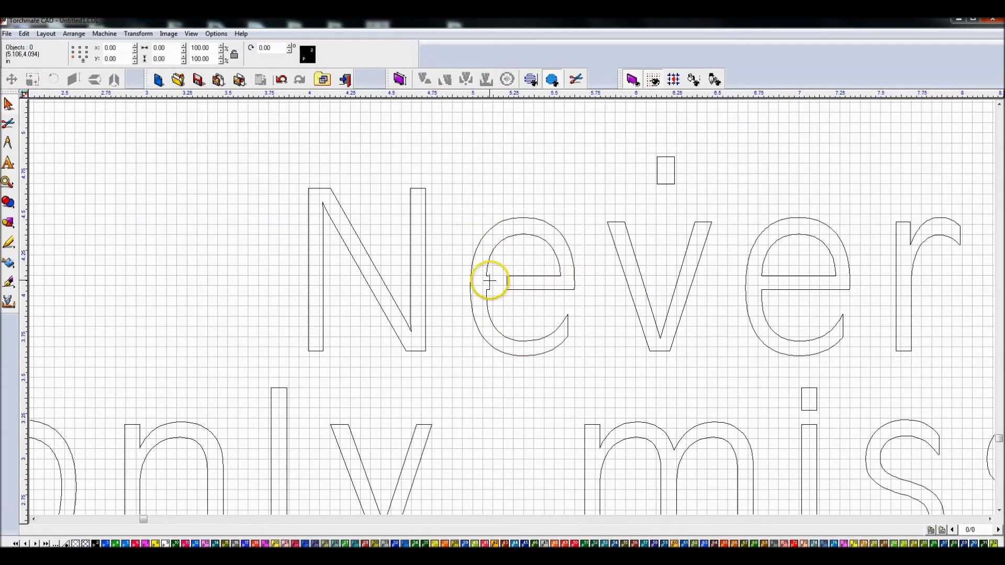
# Step: Edit the first "e" nodes: delete the leftover stub corners on the inner contour and curve the cut end of the crossbar outward
pyautogui.doubleClick(488, 281)
pyautogui.scroll(2, 489, 283)
pyautogui.click(515, 298)
pyautogui.scroll(3, 514, 301)
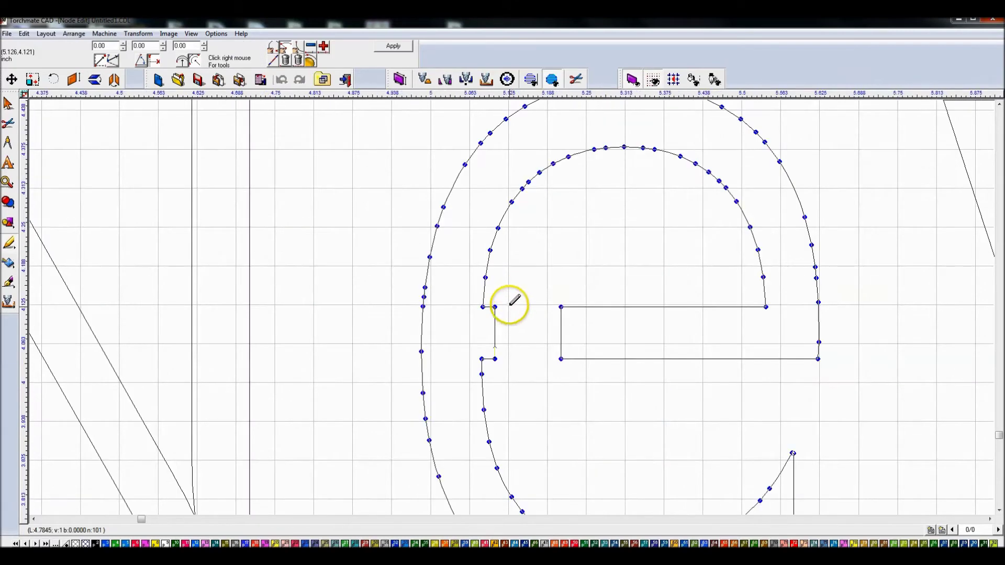
pyautogui.moveTo(479, 293); pyautogui.dragTo(522, 376)
pyautogui.press('Delete')
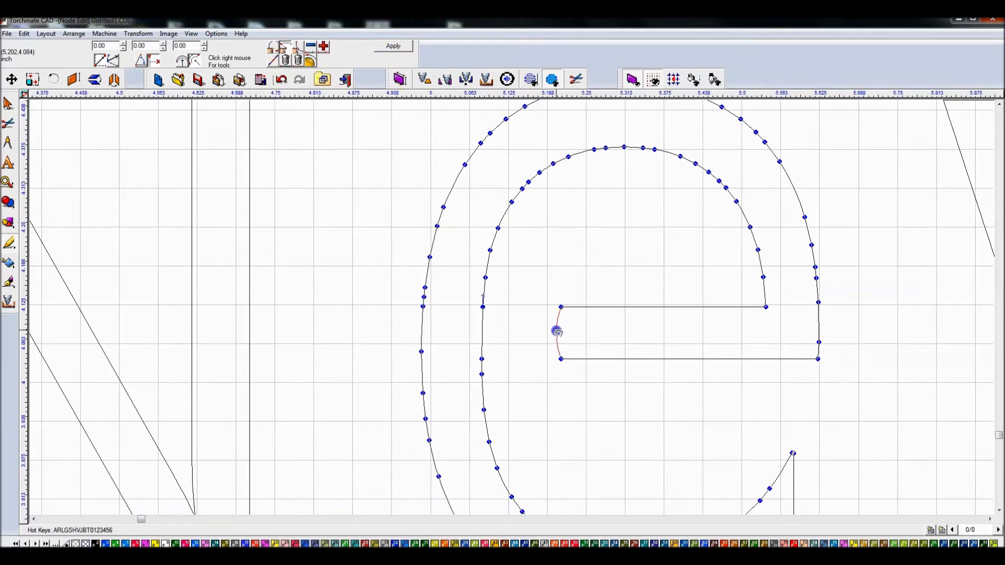
pyautogui.click(398, 48)
pyautogui.click(641, 236)
pyautogui.scroll(-2, 641, 236)
pyautogui.scroll(1, 511, 309)
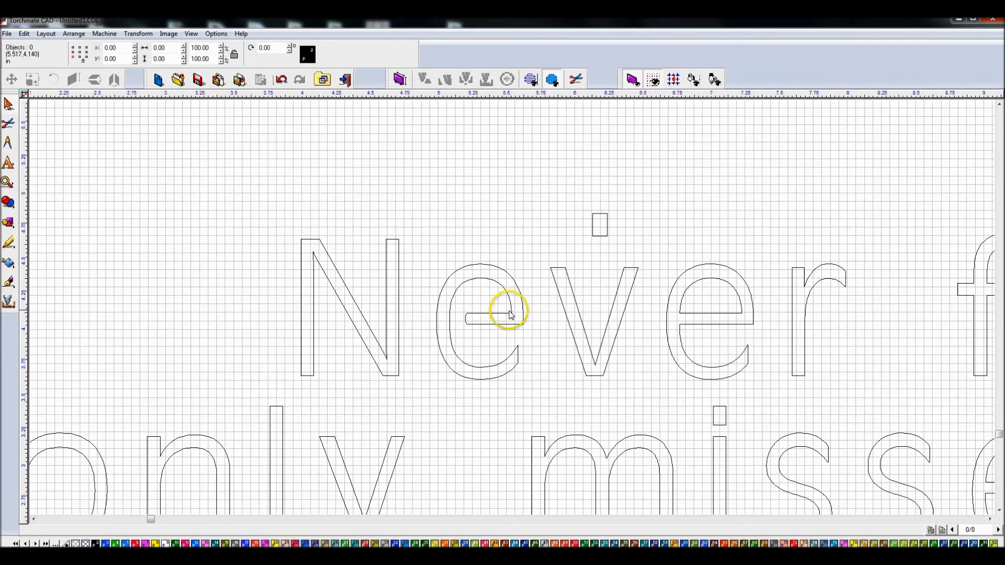
pyautogui.scroll(1, 510, 310)
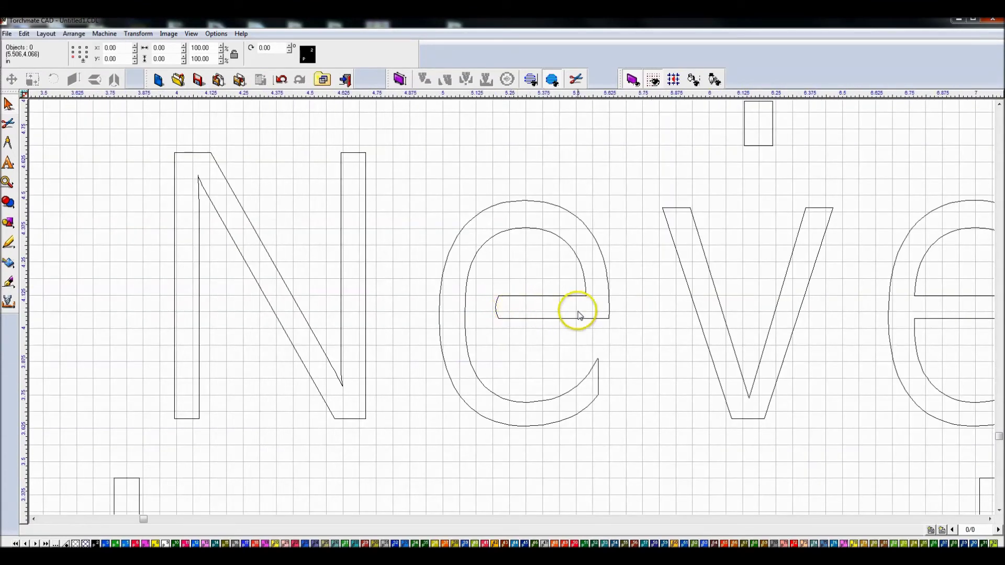
pyautogui.scroll(-2, 579, 314)
pyautogui.scroll(1, 510, 304)
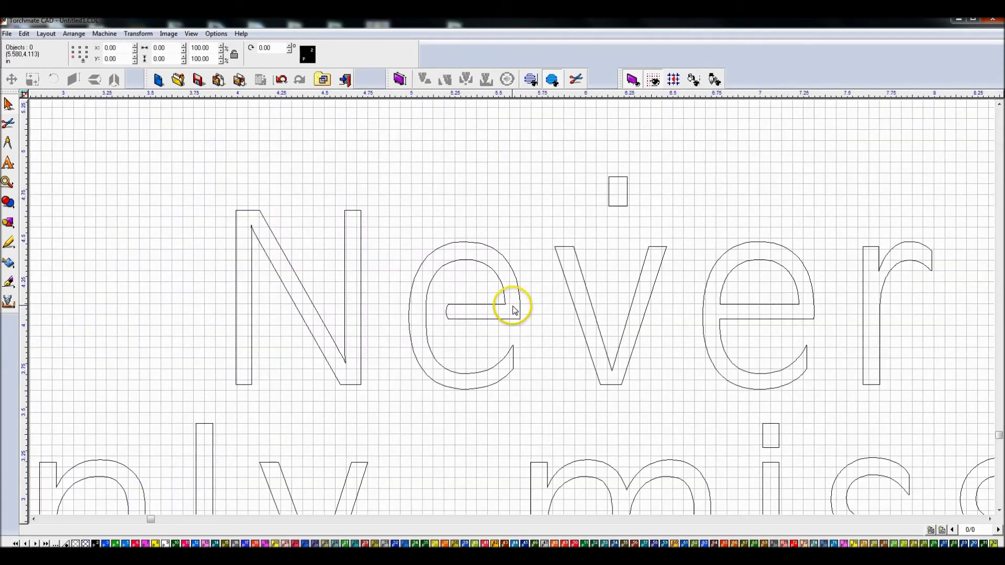
# Step: Delete the surplus nodes on the first "e" inner contour opposite the crossbar's cut end and curve the remaining segment smoothly
pyautogui.scroll(1, 512, 303)
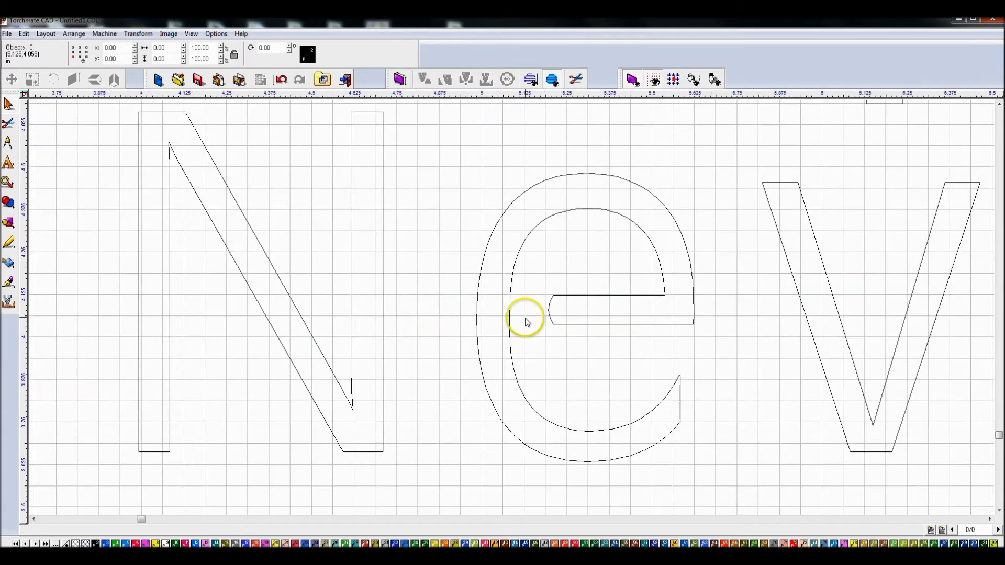
pyautogui.scroll(1, 515, 313)
pyautogui.doubleClick(491, 292)
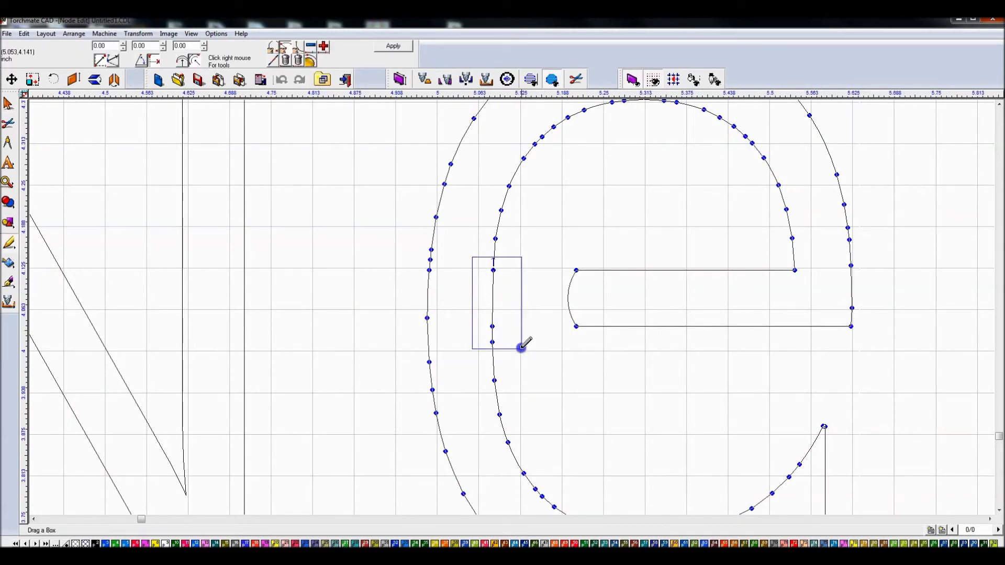
pyautogui.moveTo(523, 356); pyautogui.dragTo(523, 356)
pyautogui.press('Delete')
pyautogui.click(494, 301)
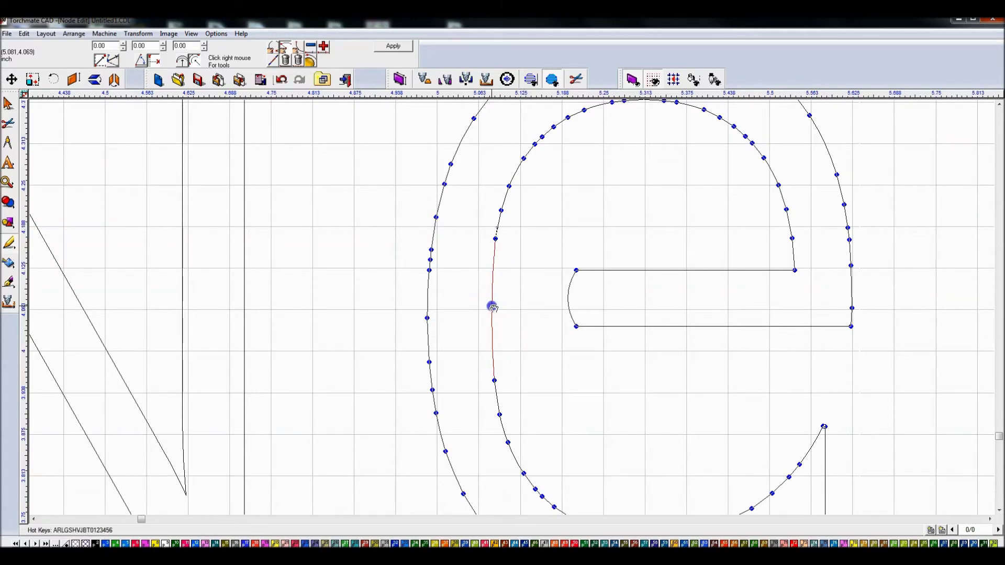
pyautogui.click(394, 46)
pyautogui.click(613, 261)
pyautogui.scroll(-2, 615, 261)
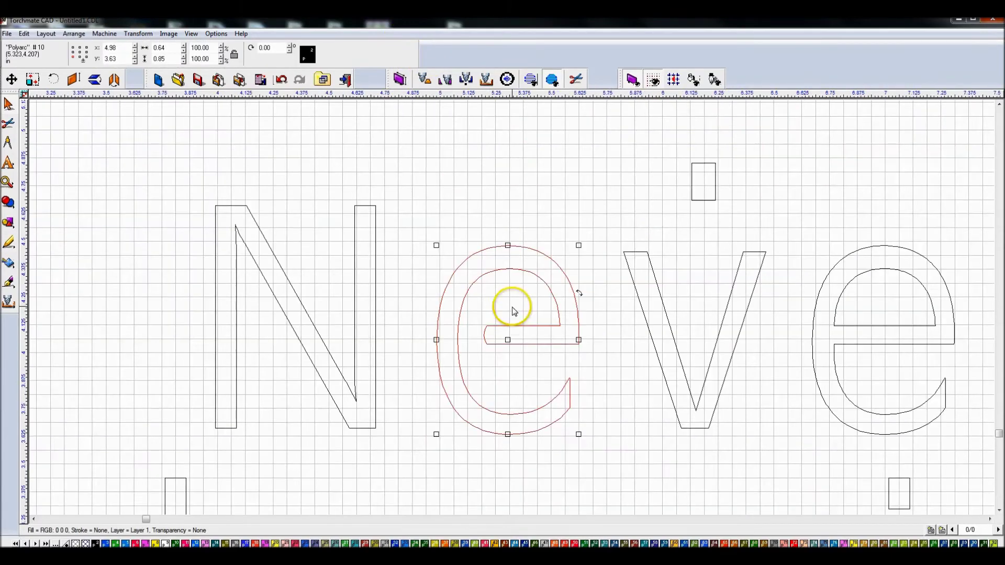
# Step: Duplicate the bridged "e" and center the copy horizontally and vertically on the second "e" of "Never"
pyautogui.scroll(1, 511, 309)
pyautogui.scroll(-1, 582, 313)
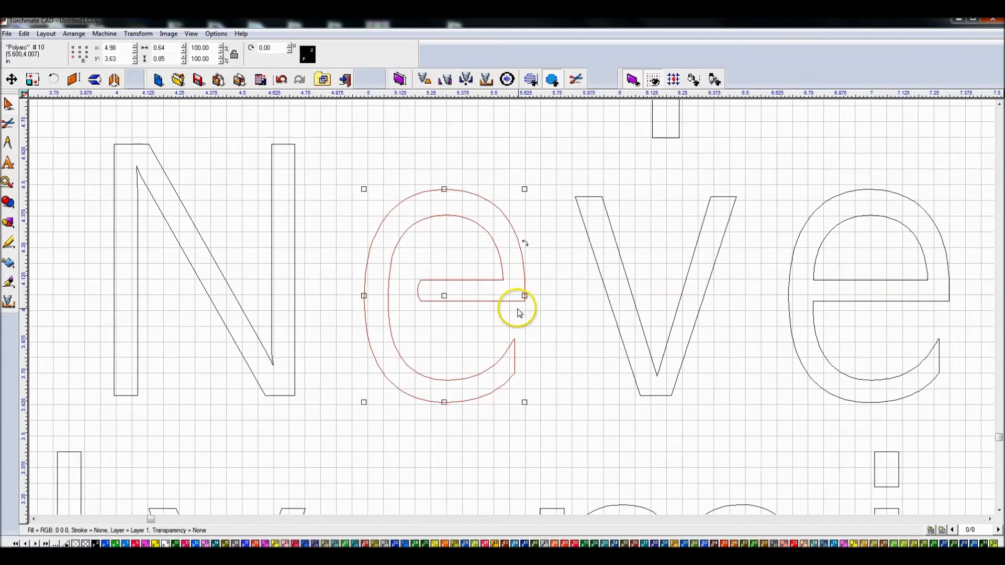
pyautogui.scroll(-1, 552, 310)
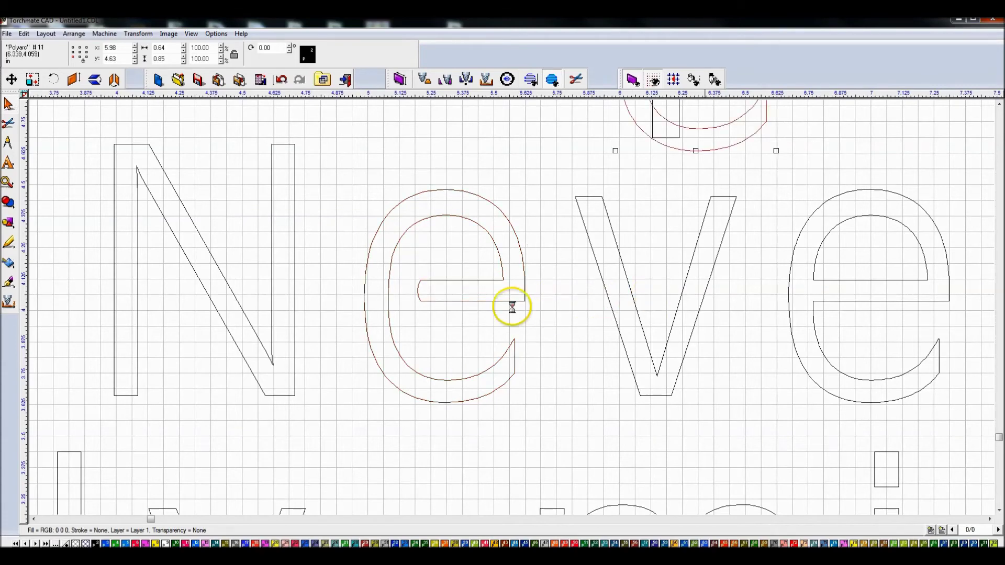
pyautogui.scroll(-2, 518, 288)
pyautogui.moveTo(510, 222); pyautogui.dragTo(600, 245)
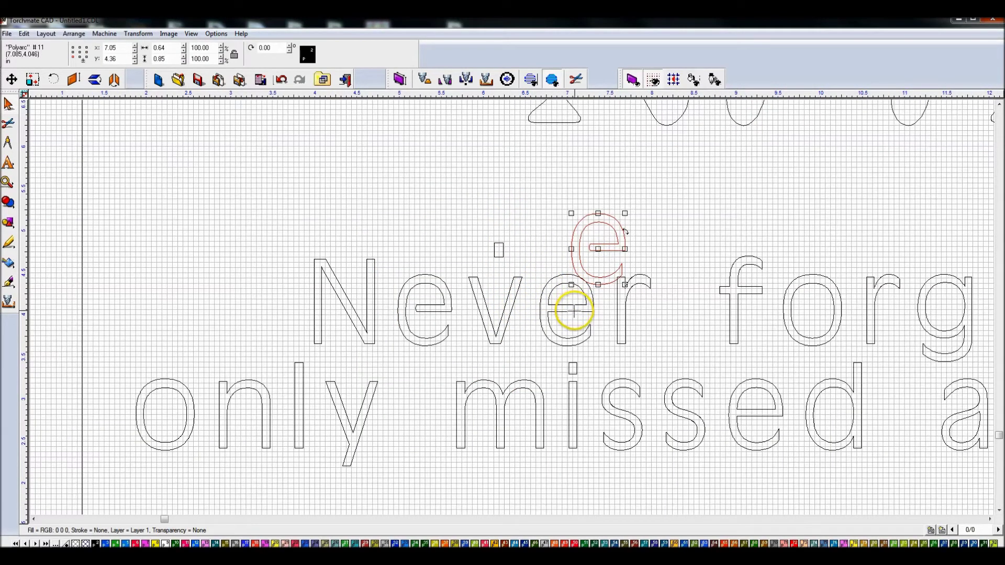
pyautogui.keyDown('shift'); pyautogui.click(574, 311); pyautogui.keyUp('shift')
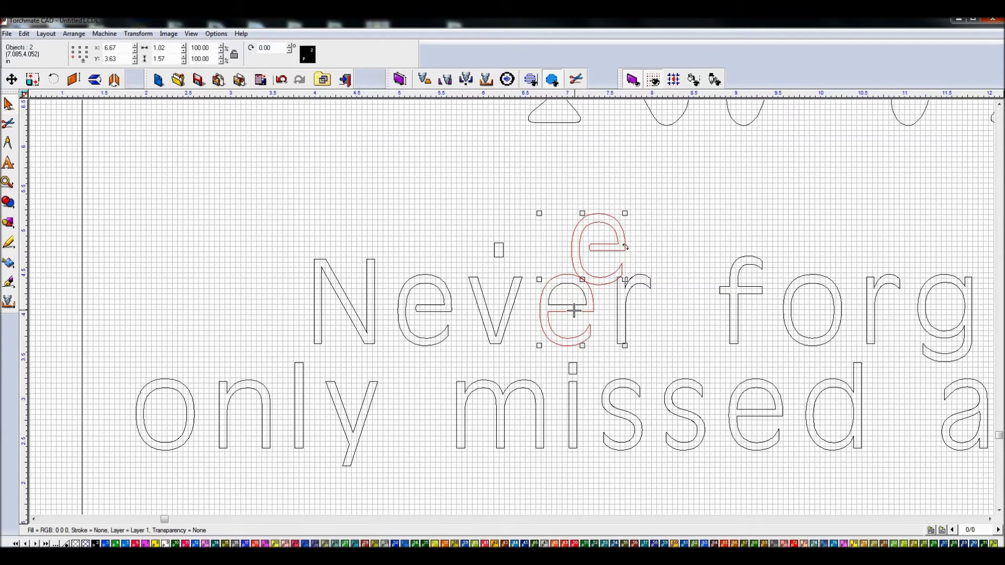
pyautogui.click(574, 312)
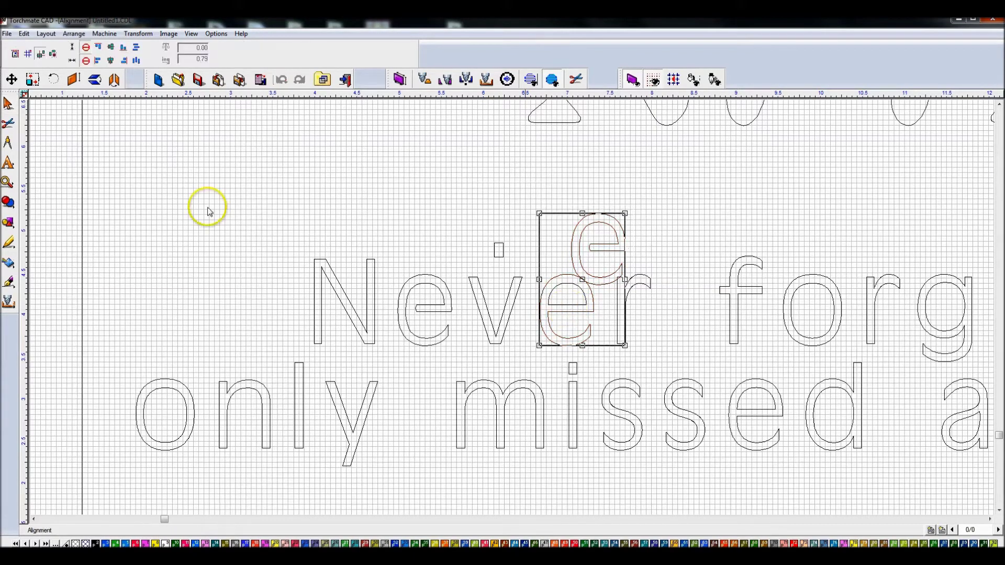
pyautogui.click(111, 58)
pyautogui.click(111, 58)
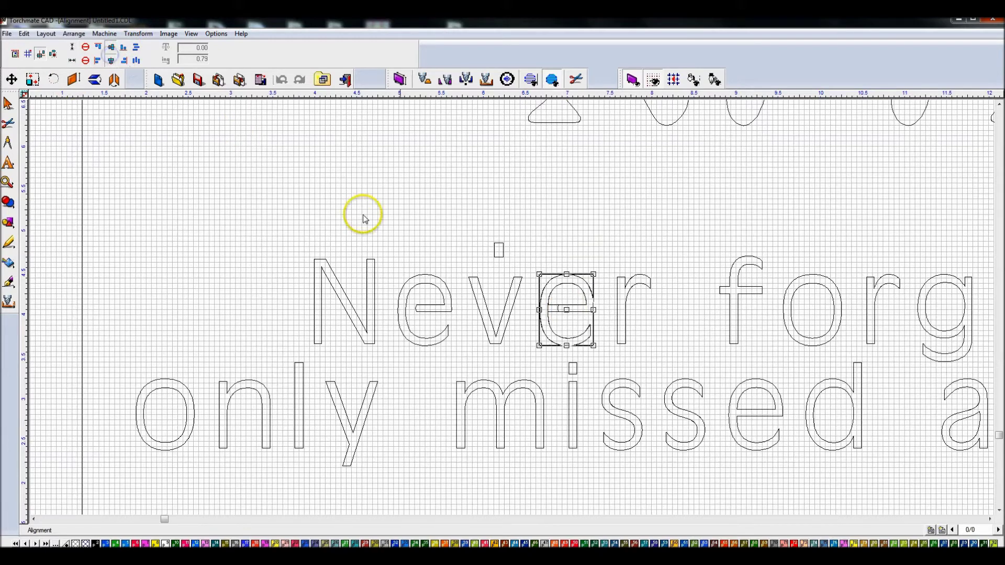
pyautogui.click(575, 323)
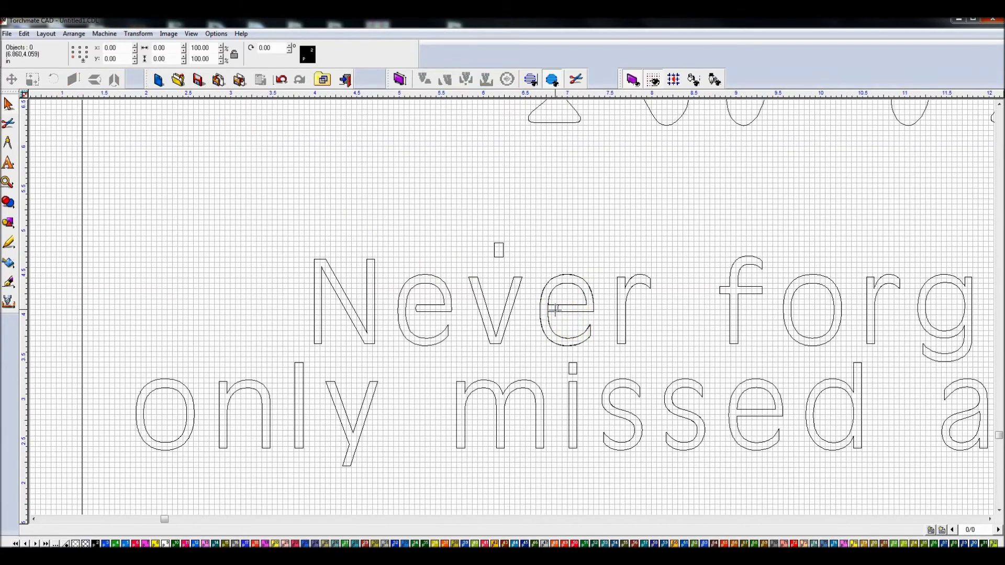
# Step: Delete the original unbridged contours of the second "e" in "Never", keeping the bridged copy
pyautogui.click(555, 310)
pyautogui.click(512, 314)
pyautogui.press('Delete')
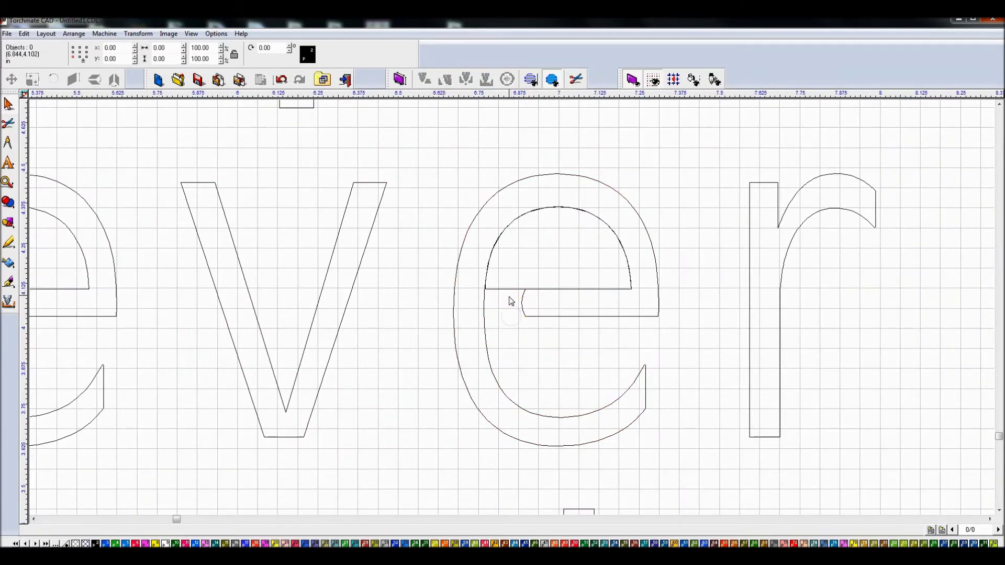
pyautogui.click(507, 288)
pyautogui.scroll(-3, 519, 304)
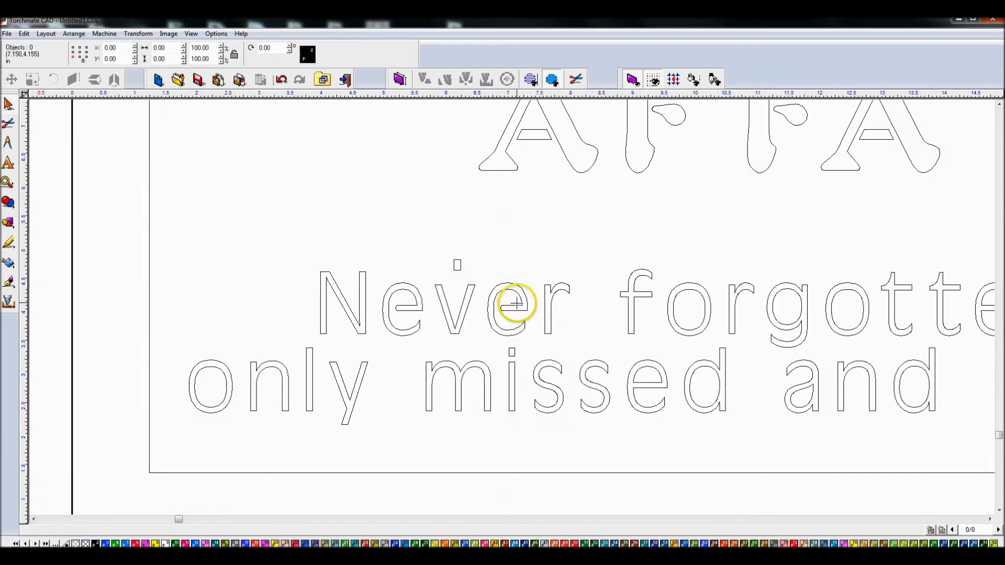
# Step: Duplicate the bridged "e" of "Never" and center the copy on the "e" of "forgotten"
pyautogui.click(517, 305)
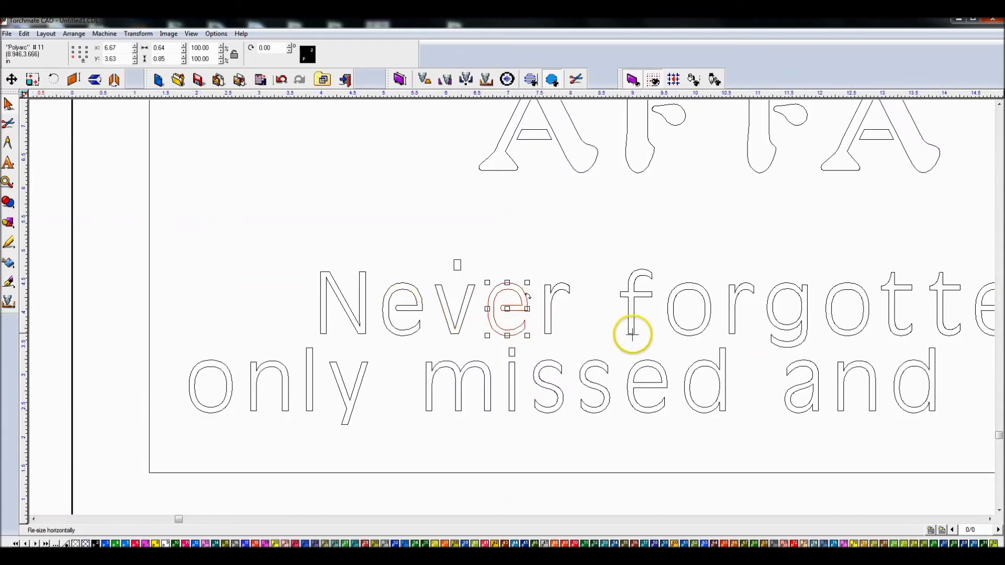
pyautogui.scroll(-3, 754, 355)
pyautogui.scroll(3, 524, 302)
pyautogui.hotkey('ctrl', 'd')
pyautogui.moveTo(296, 193); pyautogui.dragTo(775, 213)
pyautogui.keyDown('shift'); pyautogui.click(752, 265); pyautogui.keyUp('shift')
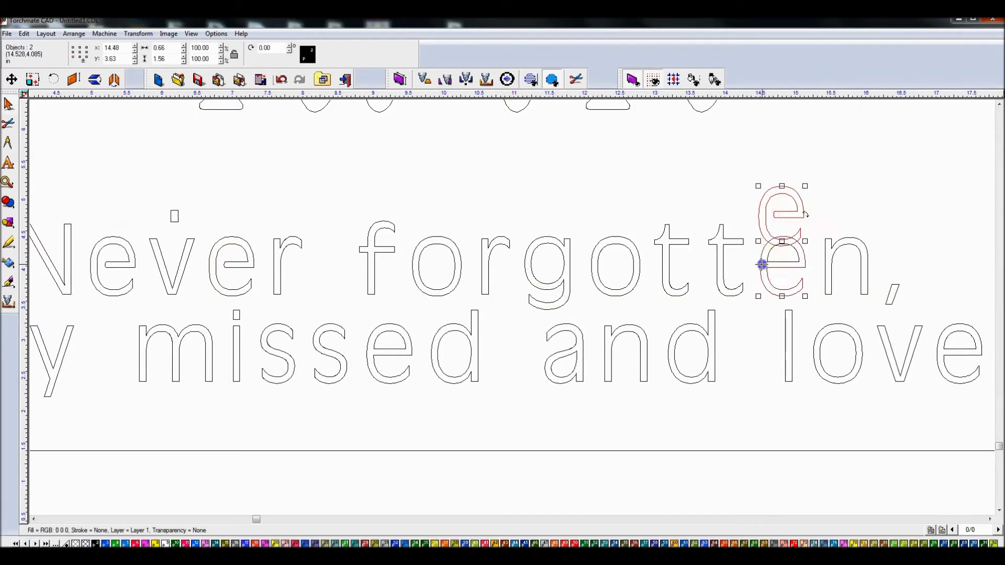
pyautogui.press('c')
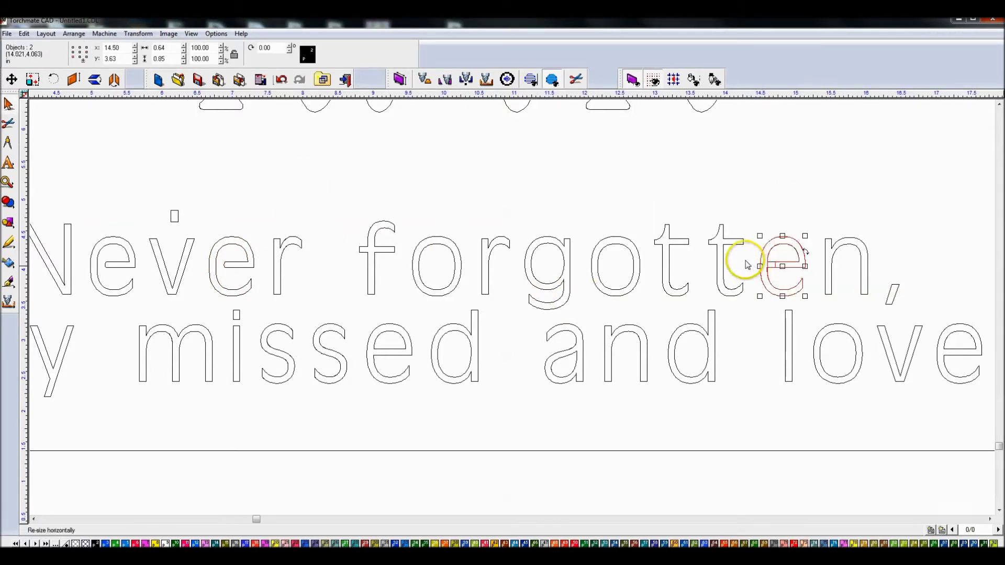
pyautogui.click(785, 271)
# Step: Delete the original unbridged contours of the "e" in "forgotten", keeping the bridged copy
pyautogui.scroll(3, 785, 271)
pyautogui.click(475, 291)
pyautogui.press('Delete')
pyautogui.scroll(-4, 476, 314)
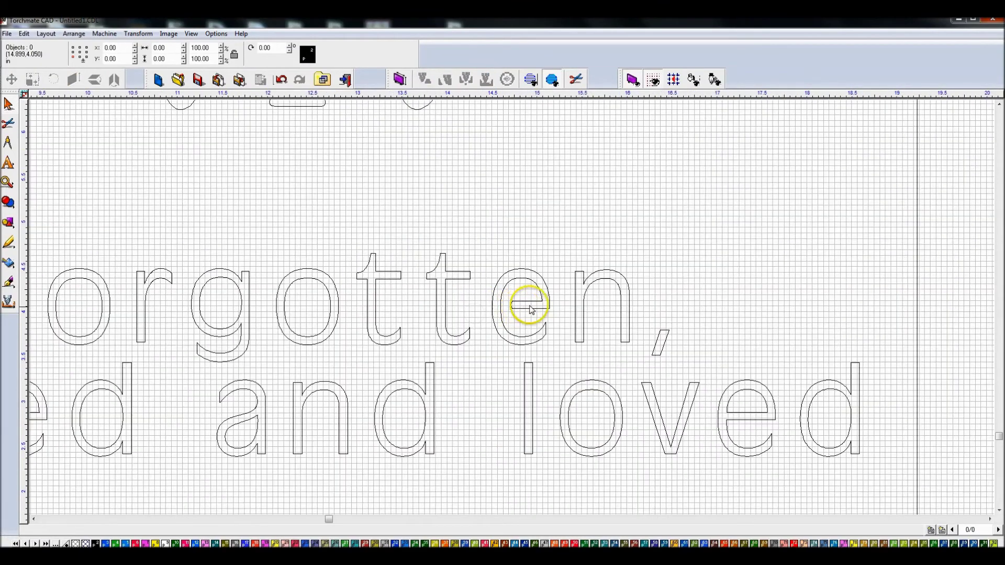
# Step: Duplicate the bridged "e" of "forgotten" and center the copy on the "e" of "loved"
pyautogui.moveTo(479, 273); pyautogui.dragTo(536, 341)
pyautogui.hotkey('ctrl', 'd')
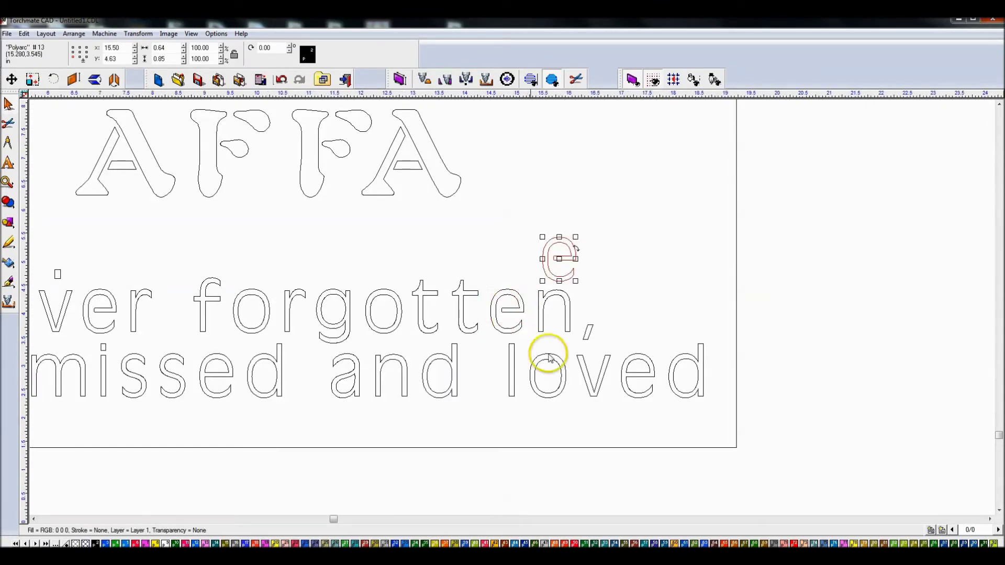
pyautogui.keyDown('shift'); pyautogui.click(638, 375); pyautogui.keyUp('shift')
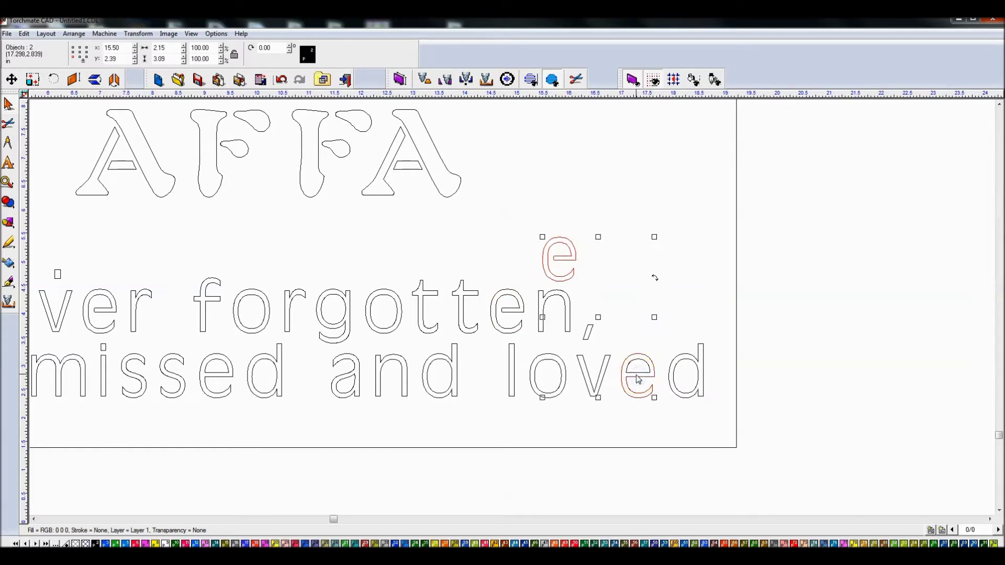
pyautogui.press('c')
pyautogui.click(641, 377)
# Step: Delete the original unbridged outer and inner contours of the "e" in "loved", keeping the bridged copy
pyautogui.scroll(4, 630, 387)
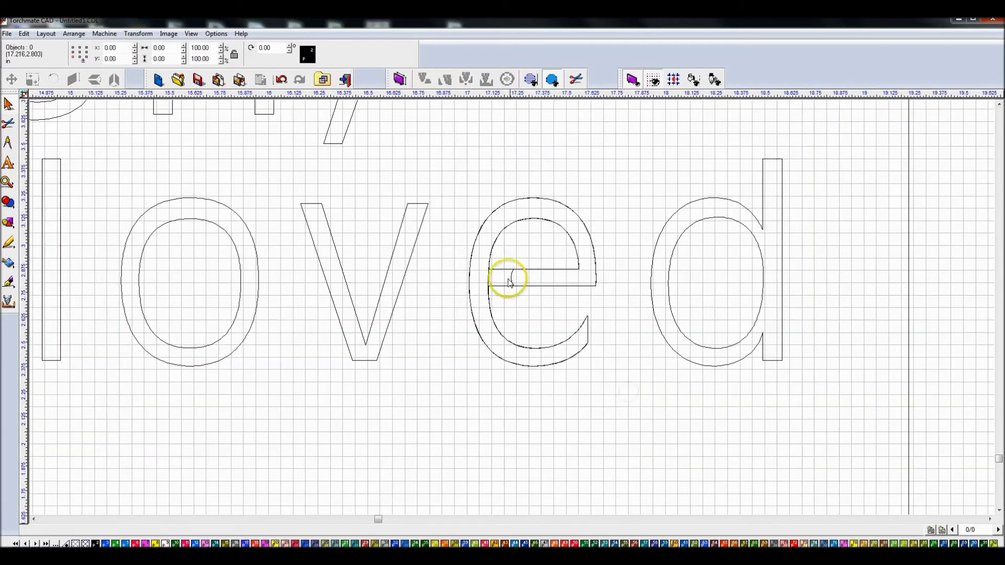
pyautogui.click(501, 270)
pyautogui.press('Delete')
pyautogui.click(500, 285)
pyautogui.press('Delete')
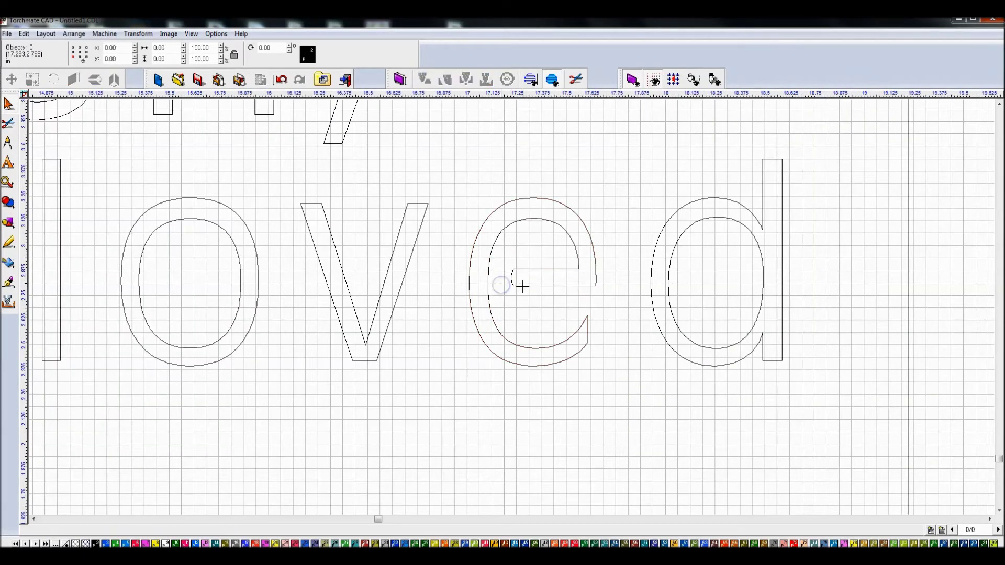
pyautogui.scroll(-2, 522, 285)
pyautogui.scroll(-1, 430, 312)
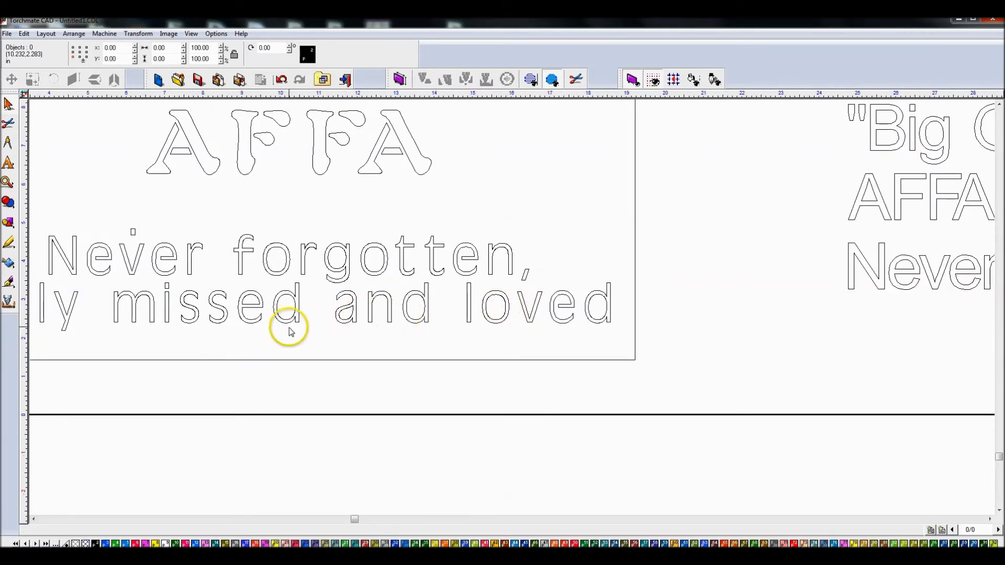
# Step: Duplicate the bridged "e" of "loved" and center the copy on the "e" of "missed"
pyautogui.click(565, 294)
pyautogui.hotkey('ctrl', 'd')
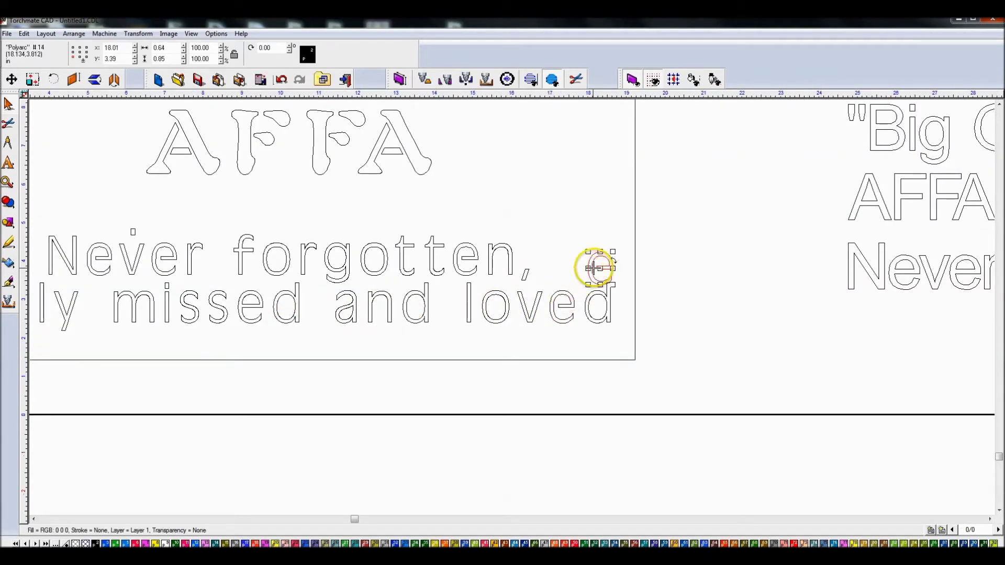
pyautogui.moveTo(597, 270); pyautogui.dragTo(239, 315)
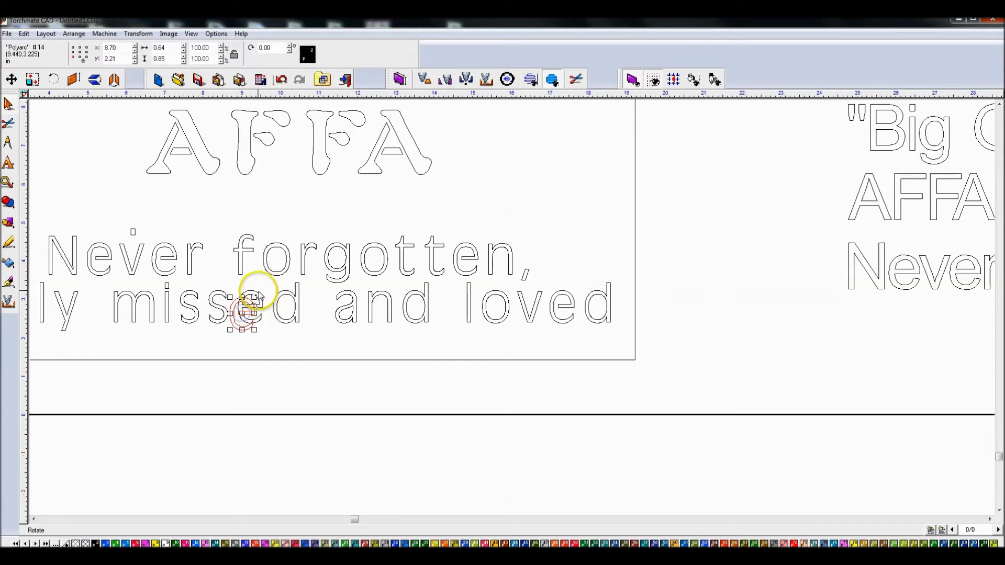
pyautogui.keyDown('shift'); pyautogui.click(256, 294); pyautogui.keyUp('shift')
pyautogui.press('c')
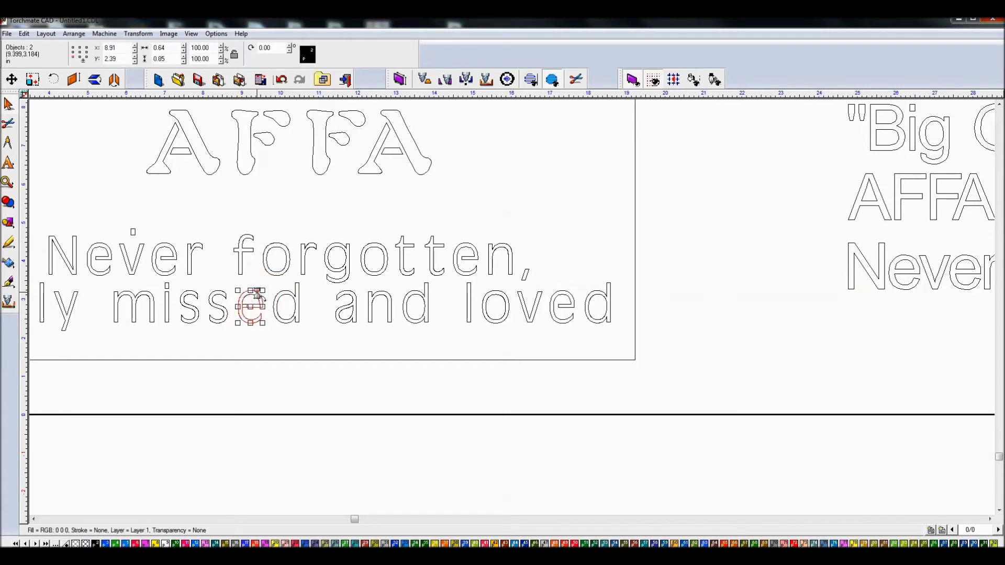
pyautogui.click(247, 333)
# Step: Delete the original unbridged outer and inner contours of the "e" in "missed", keeping the bridged copy
pyautogui.scroll(6, 247, 330)
pyautogui.click(518, 240)
pyautogui.press('Delete')
pyautogui.click(517, 228)
pyautogui.press('Delete')
pyautogui.scroll(-3, 517, 228)
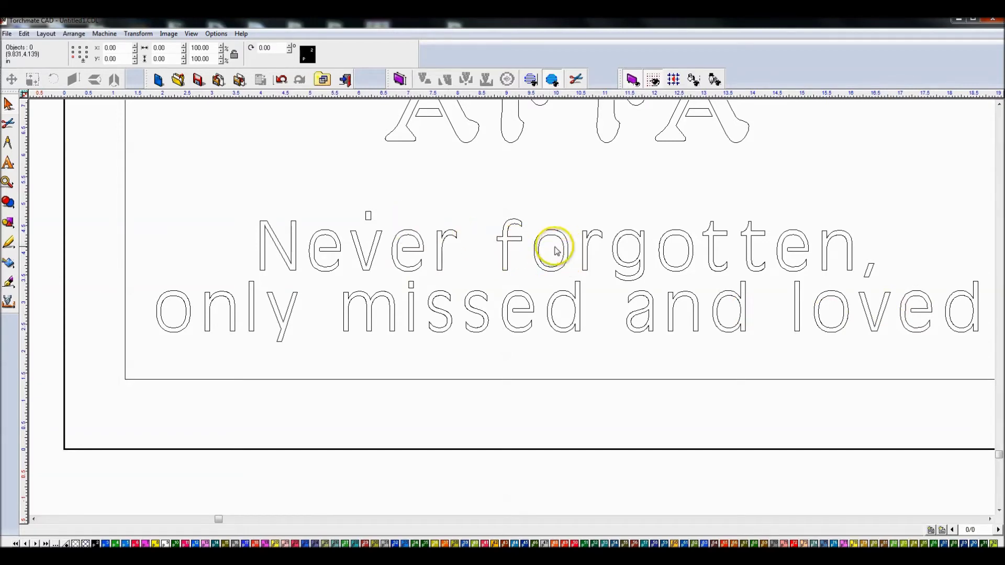
# Step: Move the small rectangle from above the "v" to just before "forgotten" and place a duplicate above the "g"
pyautogui.click(369, 215)
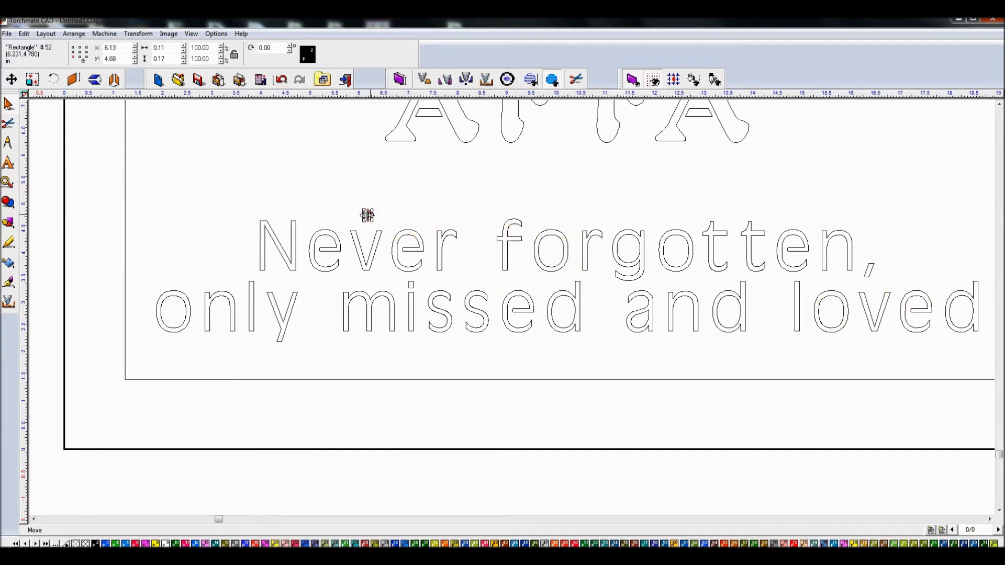
pyautogui.moveTo(368, 215); pyautogui.dragTo(483, 211)
pyautogui.hotkey('ctrl', 'd')
pyautogui.moveTo(531, 162); pyautogui.dragTo(628, 197)
pyautogui.click(484, 210)
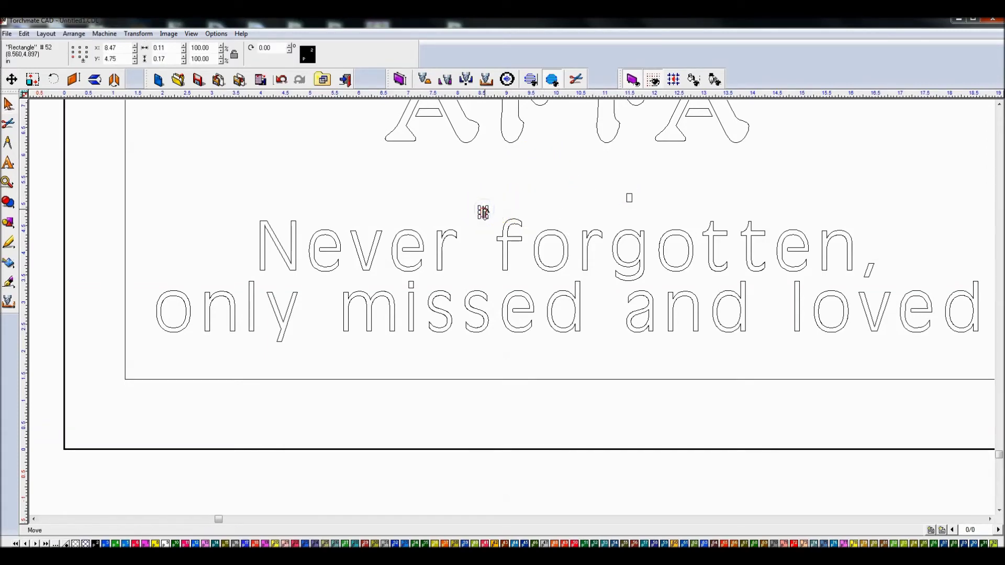
# Step: Combine the outer and inner contours of the first "o" in "forgotten" into one shape
pyautogui.click(534, 268)
pyautogui.scroll(1, 547, 269)
pyautogui.moveTo(473, 213); pyautogui.dragTo(552, 330)
pyautogui.click(538, 274)
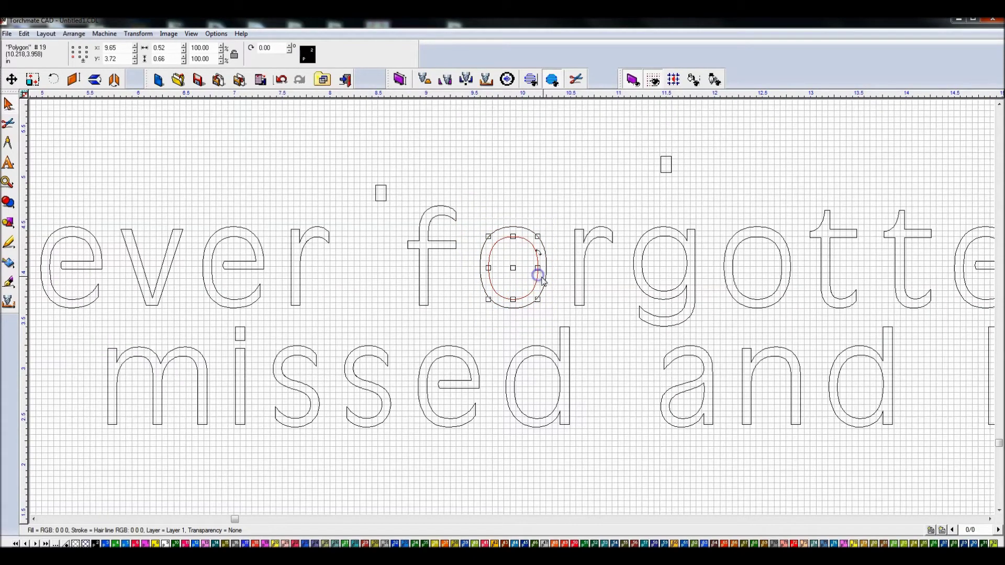
pyautogui.click(560, 233)
pyautogui.moveTo(470, 202); pyautogui.dragTo(563, 327)
pyautogui.click(548, 307)
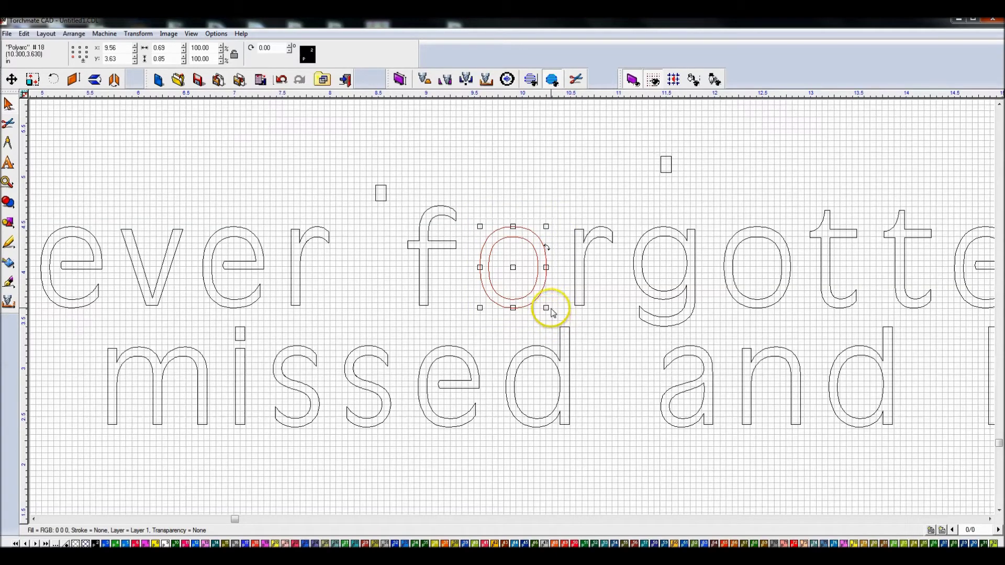
# Step: Center the small rectangle beside "forgotten" on the first "o" of that word
pyautogui.click(381, 193)
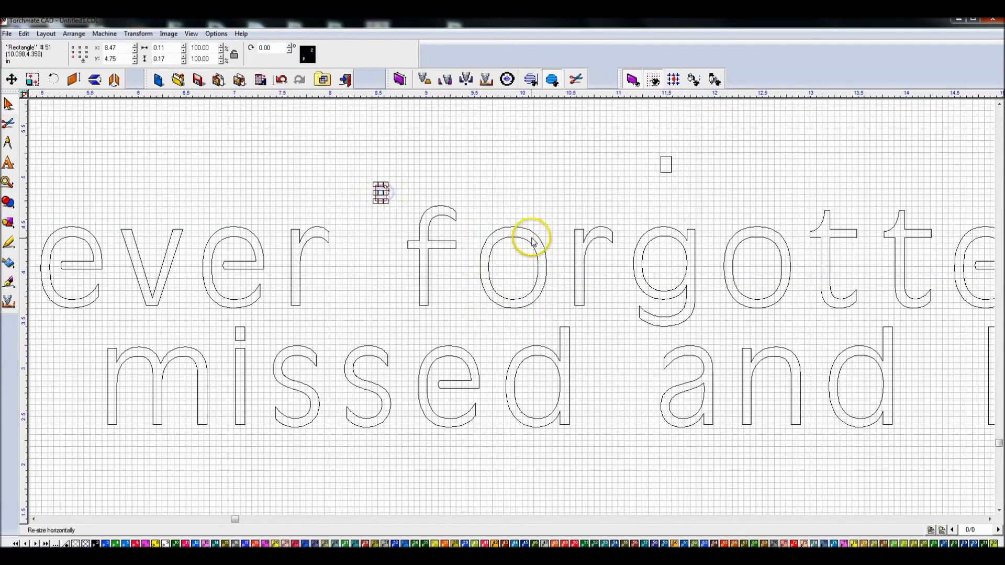
pyautogui.keyDown('shift'); pyautogui.click(518, 238); pyautogui.keyUp('shift')
pyautogui.press('c')
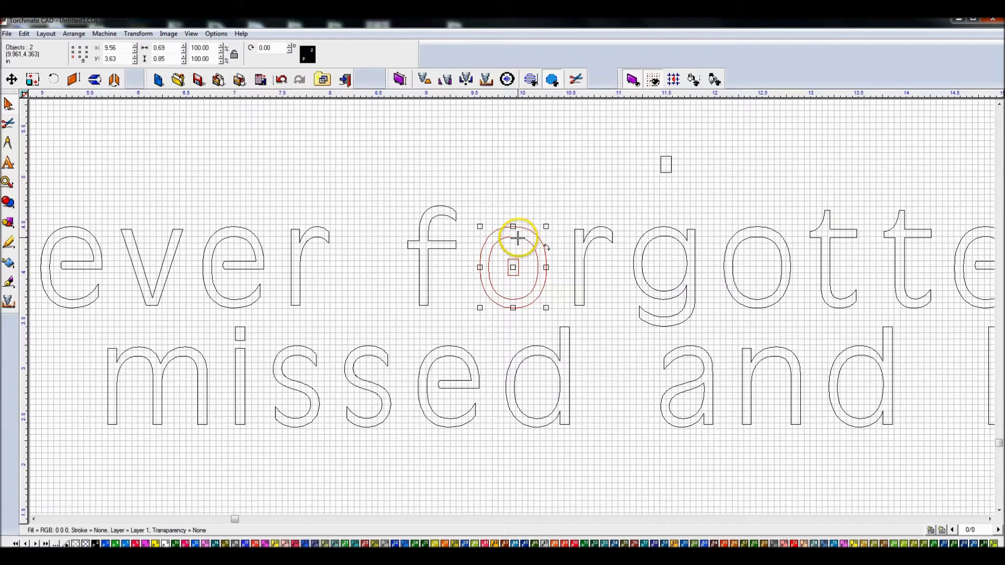
pyautogui.click(517, 246)
# Step: Stretch the small rectangle vertically so it crosses both the upper and lower strokes of the first "o" in "forgotten"
pyautogui.click(515, 259)
pyautogui.doubleClick(515, 263)
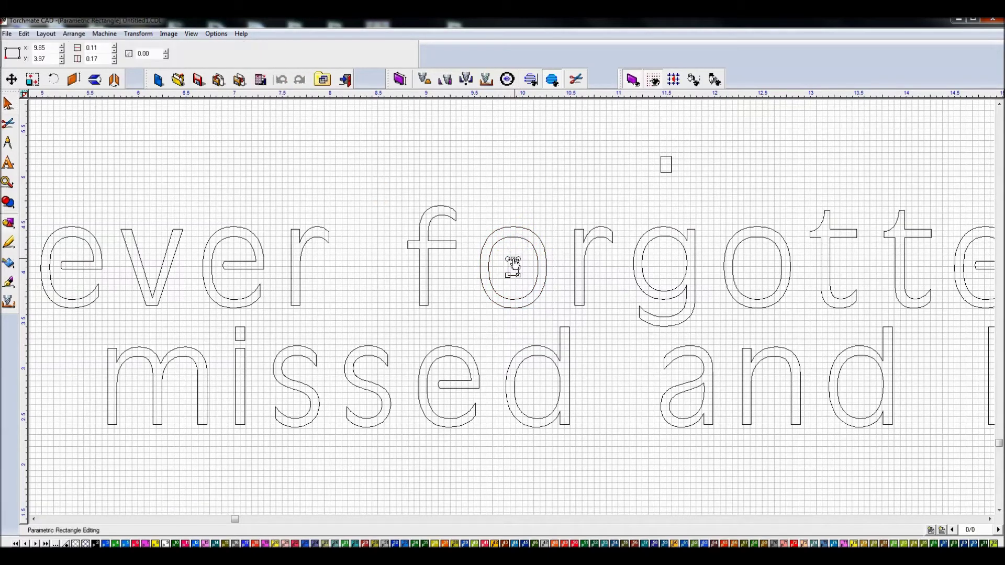
pyautogui.scroll(3, 513, 260)
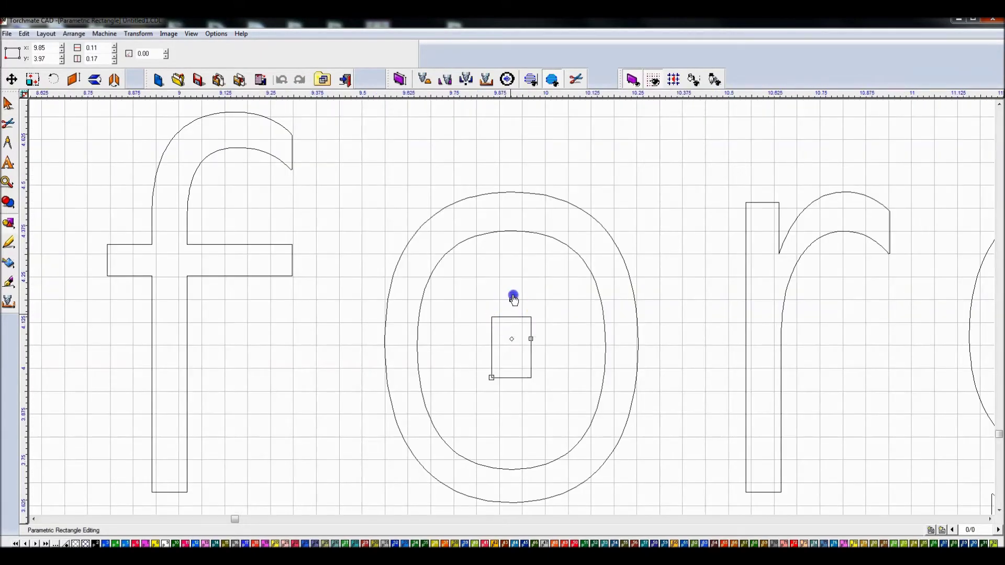
pyautogui.click(513, 377)
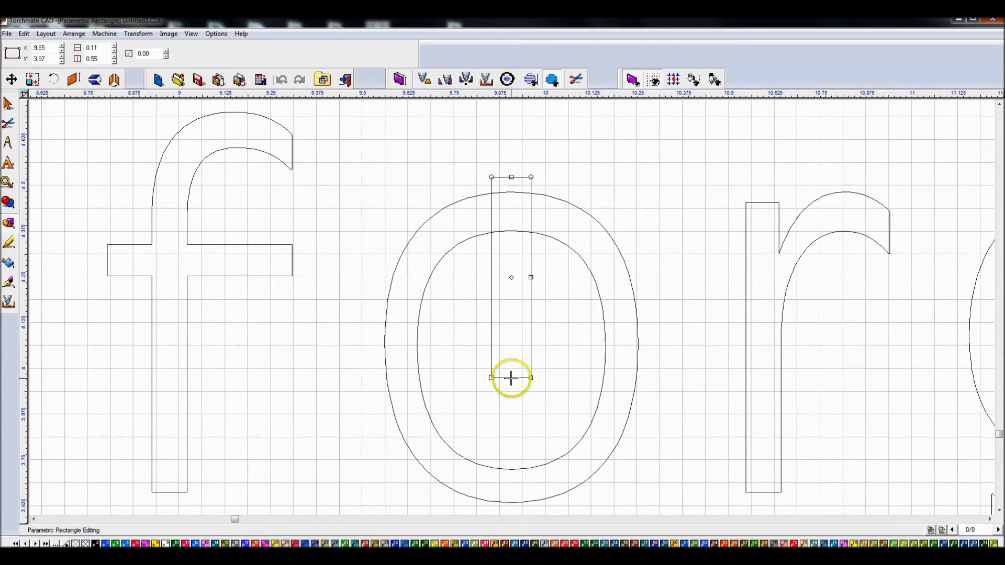
pyautogui.click(8, 105)
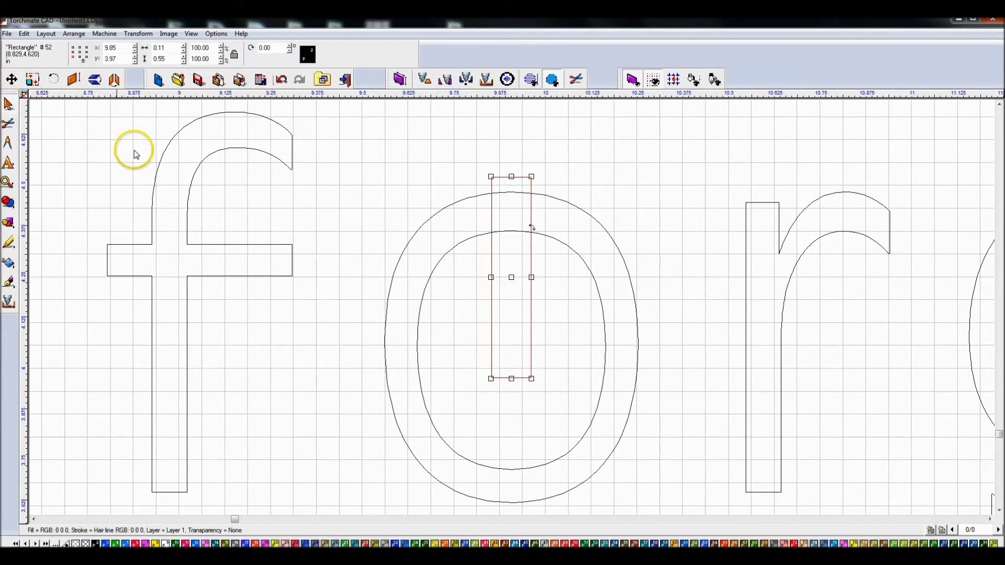
pyautogui.moveTo(511, 377); pyautogui.dragTo(531, 511)
# Step: Cut the first "o" in "forgotten" with the tall rectangle and delete the leftover pieces between the two halves
pyautogui.scroll(-3, 490, 264)
pyautogui.moveTo(435, 204); pyautogui.dragTo(560, 351)
pyautogui.click(534, 349)
pyautogui.moveTo(484, 211); pyautogui.dragTo(527, 378)
pyautogui.press('Delete')
# Step: Group the two halves of the bridged "o" in "forgotten"
pyautogui.moveTo(438, 215); pyautogui.dragTo(555, 367)
pyautogui.hotkey('ctrl', 'g')
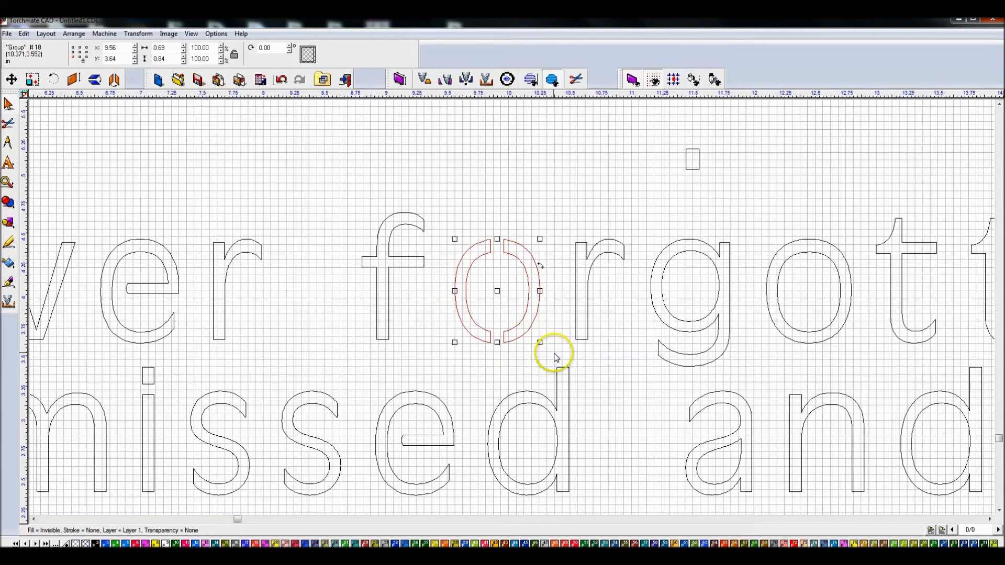
pyautogui.click(74, 34)
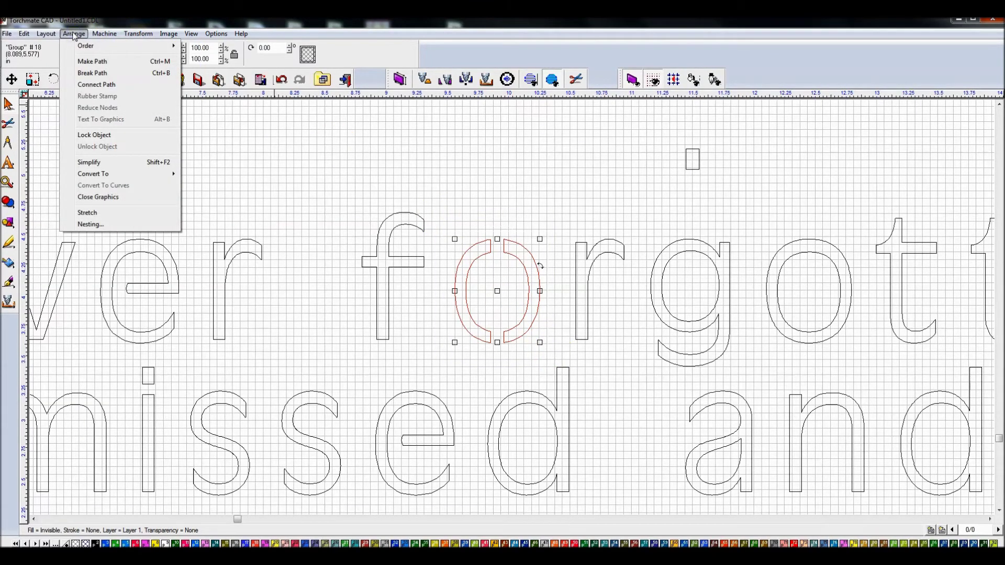
pyautogui.moveTo(49, 35)
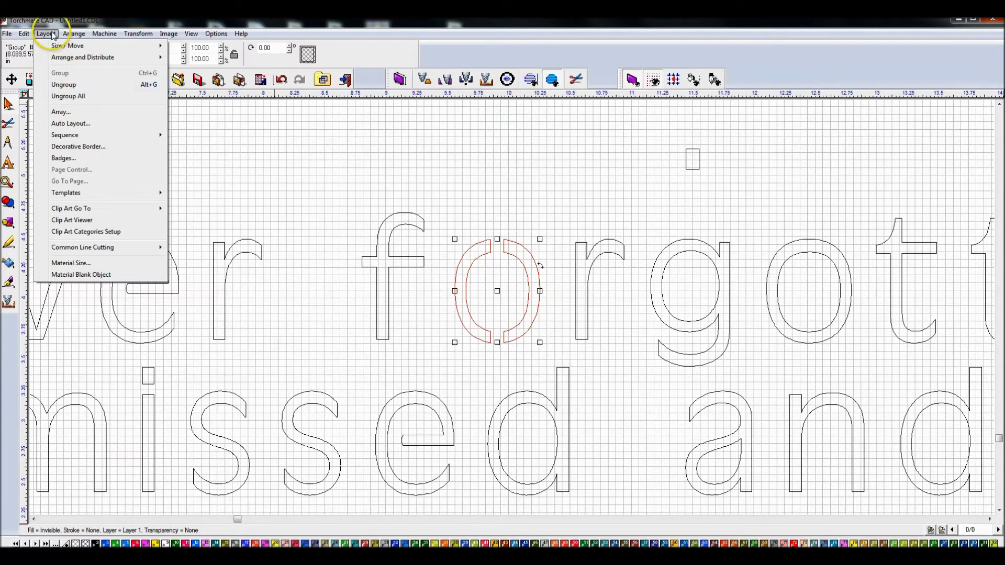
pyautogui.click(53, 36)
# Step: Replace the second "o" in "forgotten" with a centered duplicate of the bridged "o", deleting the original contours
pyautogui.scroll(-2, 523, 301)
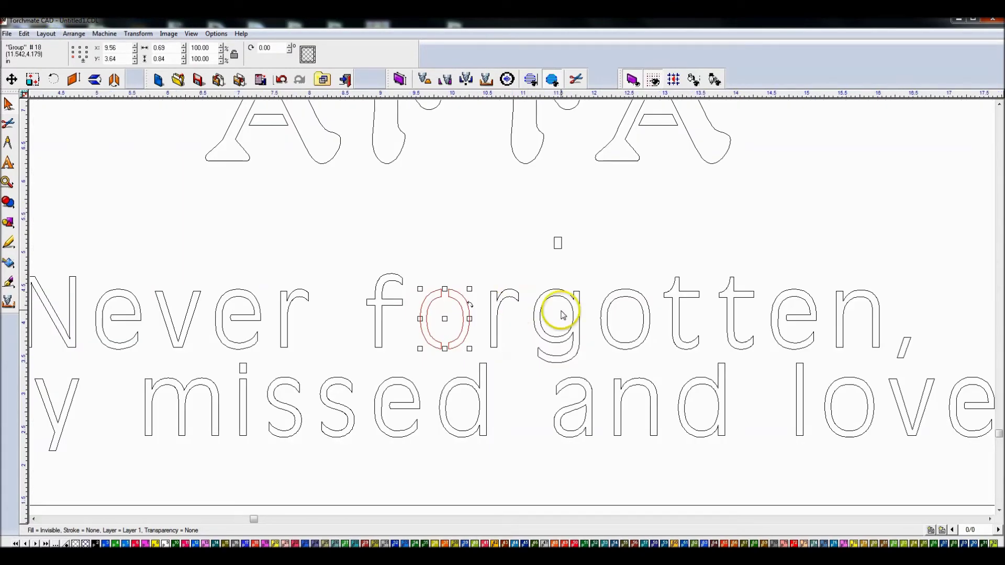
pyautogui.hotkey('ctrl', 'd')
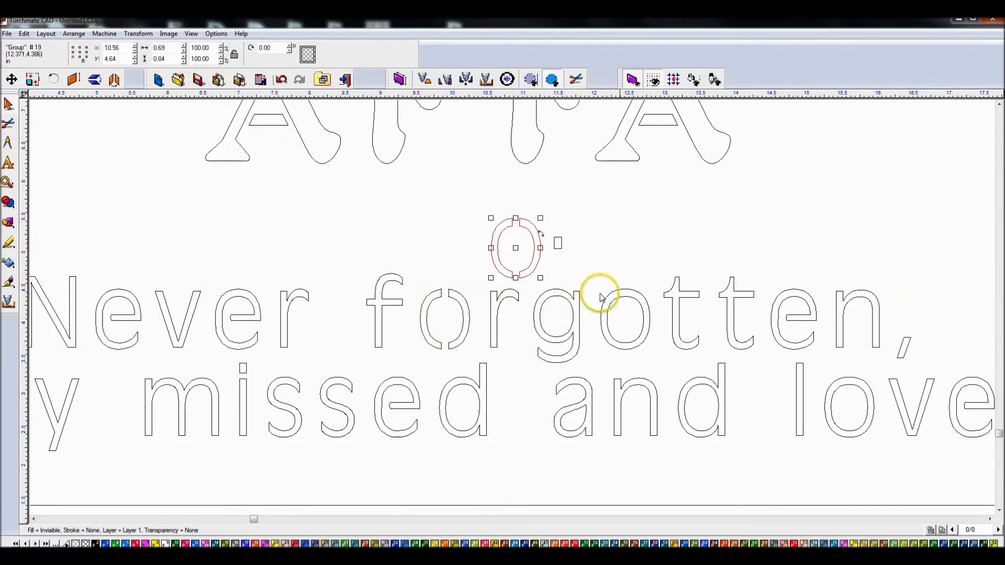
pyautogui.keyDown('shift'); pyautogui.click(643, 298); pyautogui.keyUp('shift')
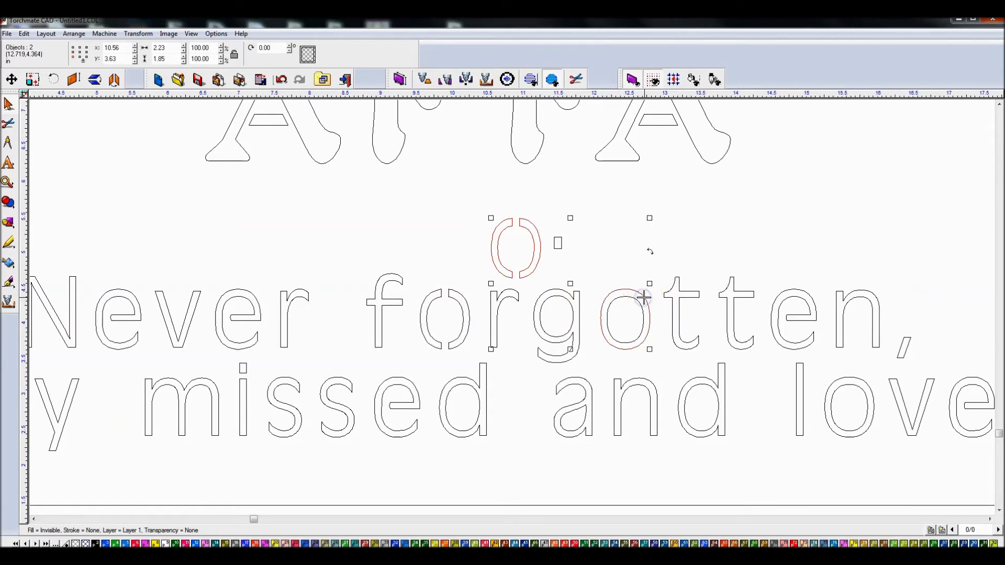
pyautogui.click(624, 300)
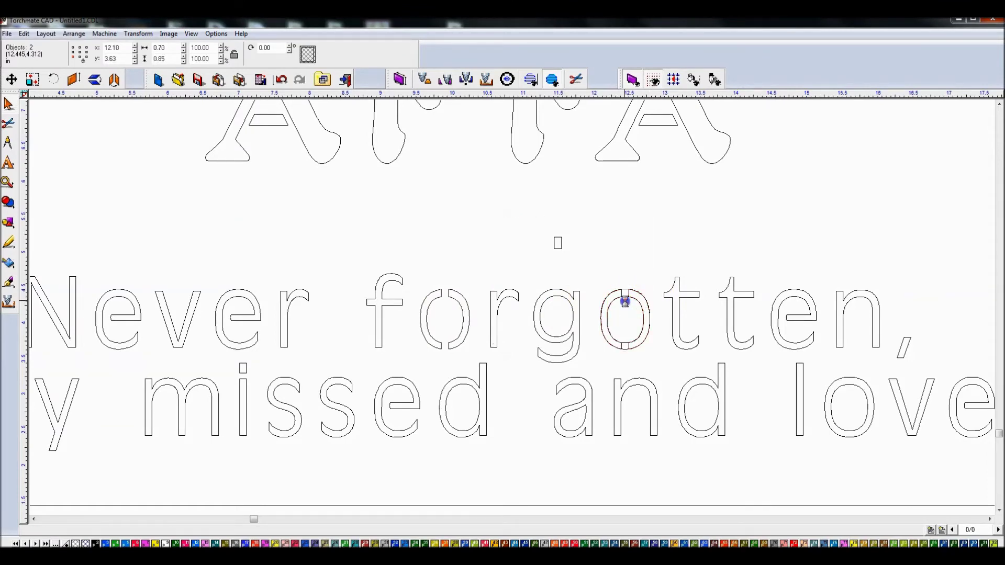
pyautogui.click(626, 297)
pyautogui.press('Delete')
pyautogui.click(627, 294)
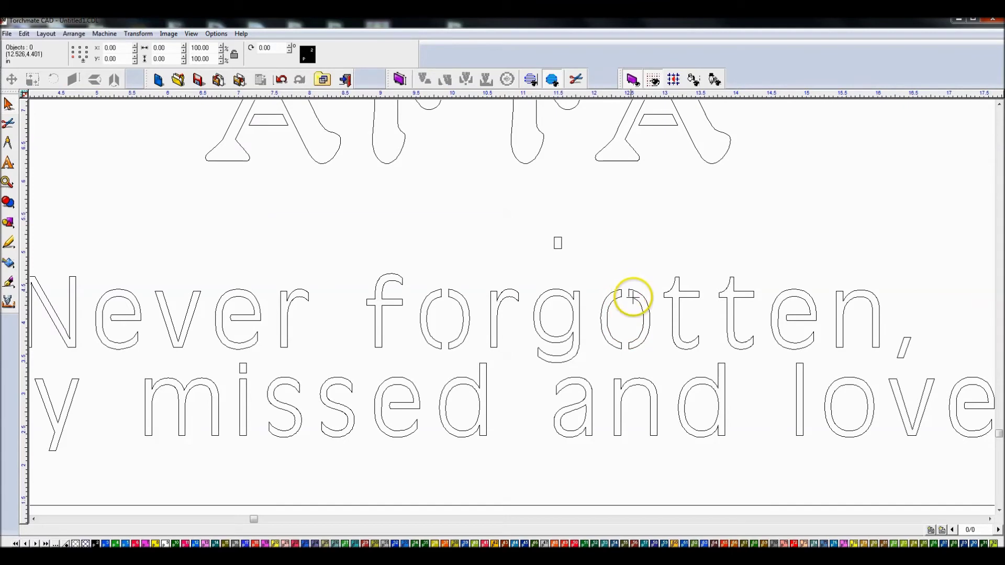
# Step: Center another duplicate of the bridged "o" on the "o" in "loved" and delete that letter's original contours
pyautogui.hotkey('ctrl', 'd')
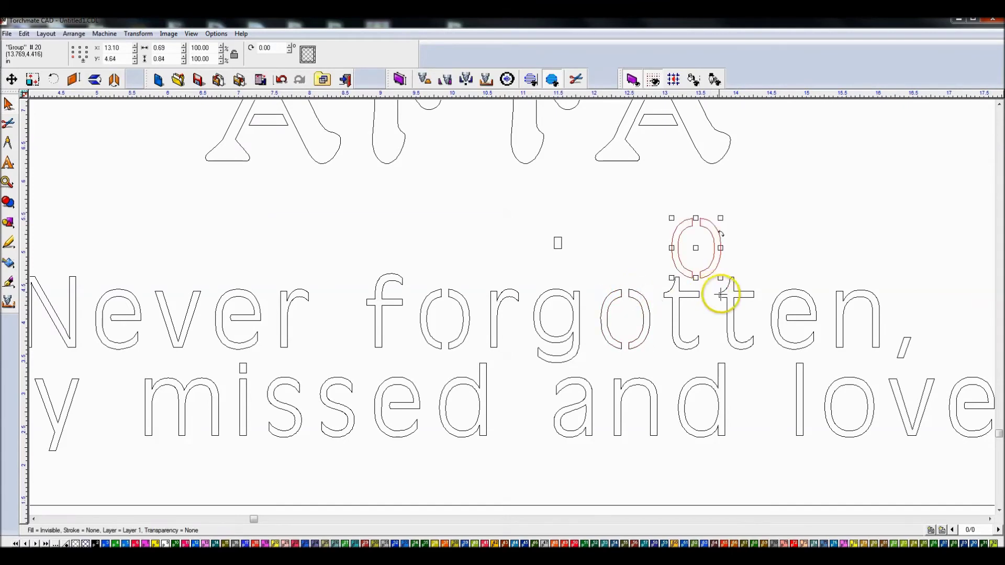
pyautogui.keyDown('shift'); pyautogui.click(846, 378); pyautogui.keyUp('shift')
pyautogui.press('c')
pyautogui.click(846, 394)
pyautogui.click(847, 384)
pyautogui.press('Delete')
pyautogui.click(848, 377)
pyautogui.press('Delete')
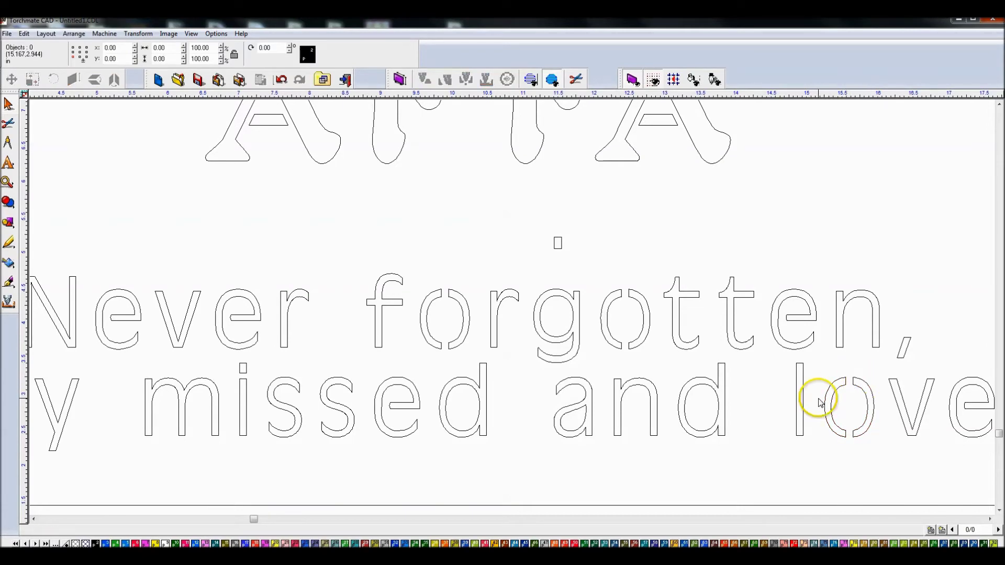
# Step: Center a duplicate of the bridged "o" on the first letter of "only" and delete the original unbridged contours
pyautogui.scroll(-3, 820, 402)
pyautogui.click(523, 311)
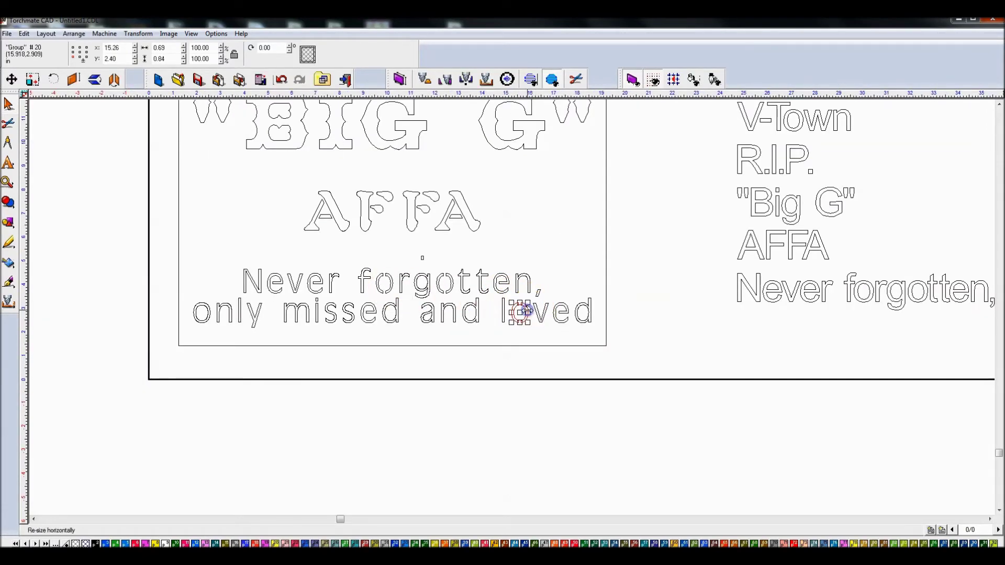
pyautogui.hotkey('ctrl', 'd')
pyautogui.keyDown('shift'); pyautogui.click(201, 302); pyautogui.keyUp('shift')
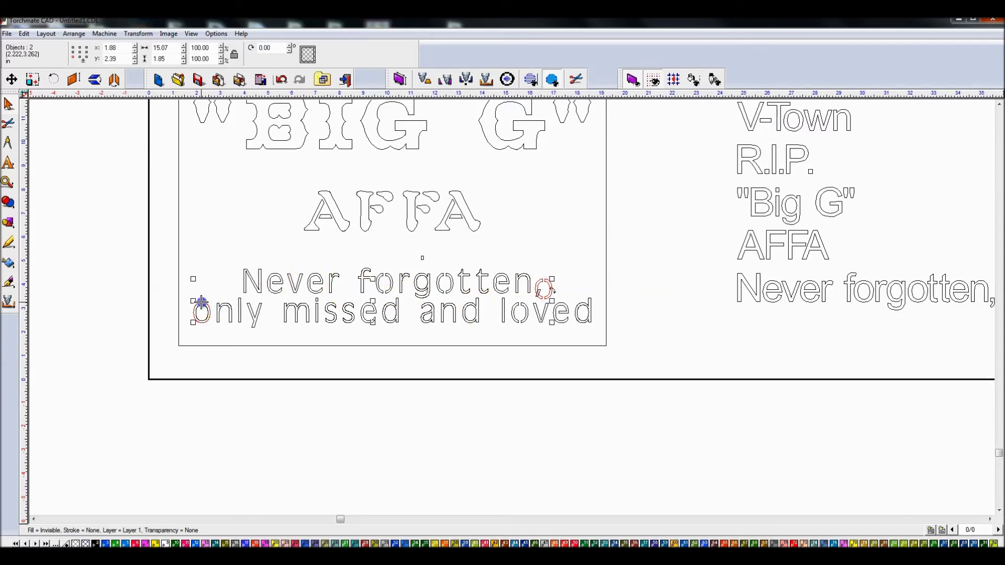
pyautogui.click(201, 310)
pyautogui.scroll(3, 201, 301)
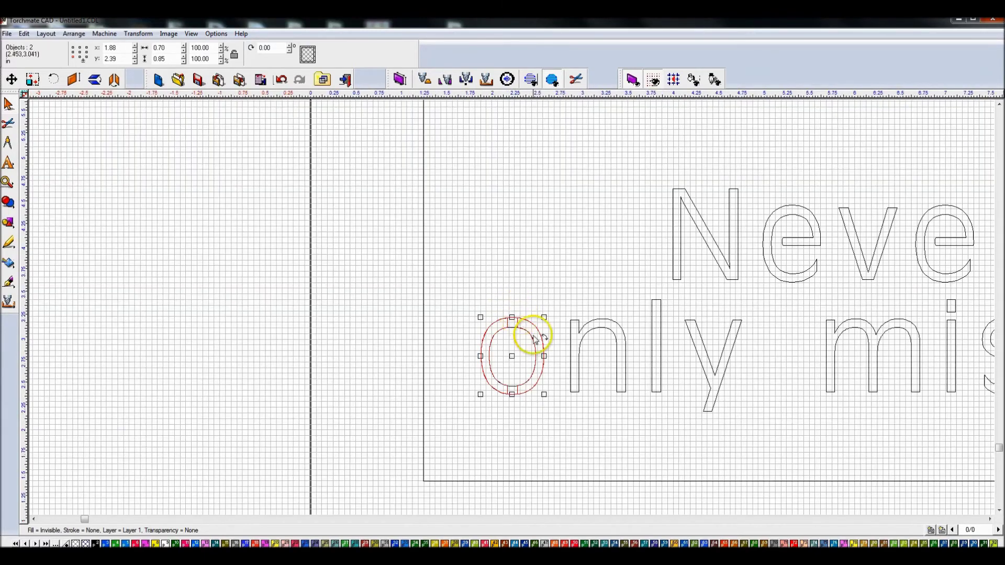
pyautogui.click(525, 406)
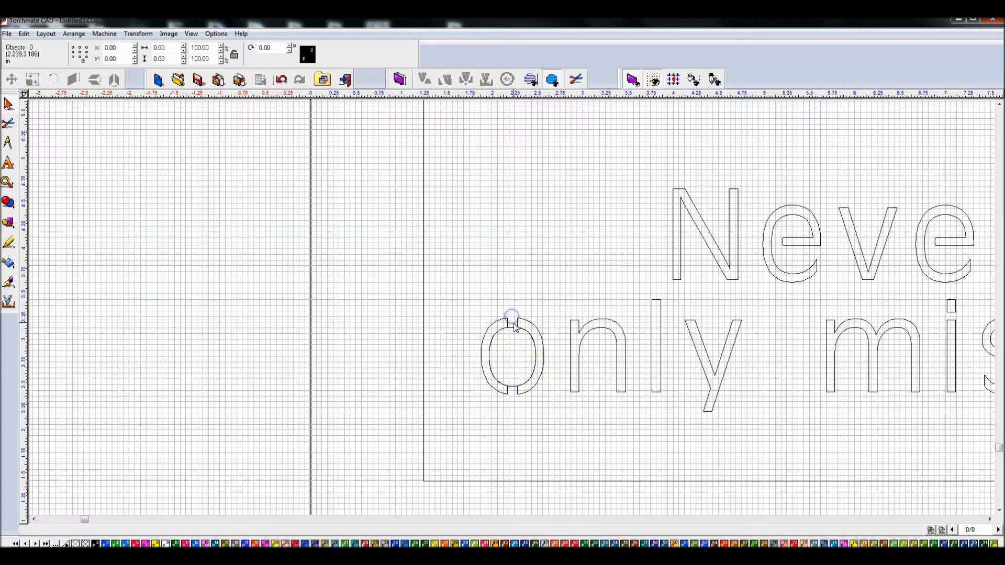
# Step: Duplicate the small rectangle above the "g" and place the copy above the "e" in "forgotten"
pyautogui.scroll(-3, 518, 305)
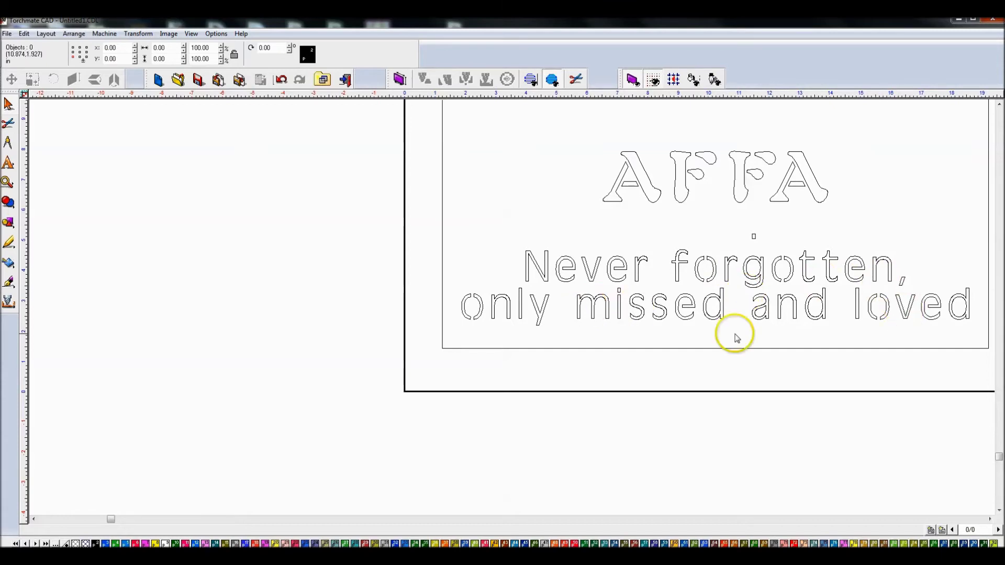
pyautogui.scroll(3, 775, 281)
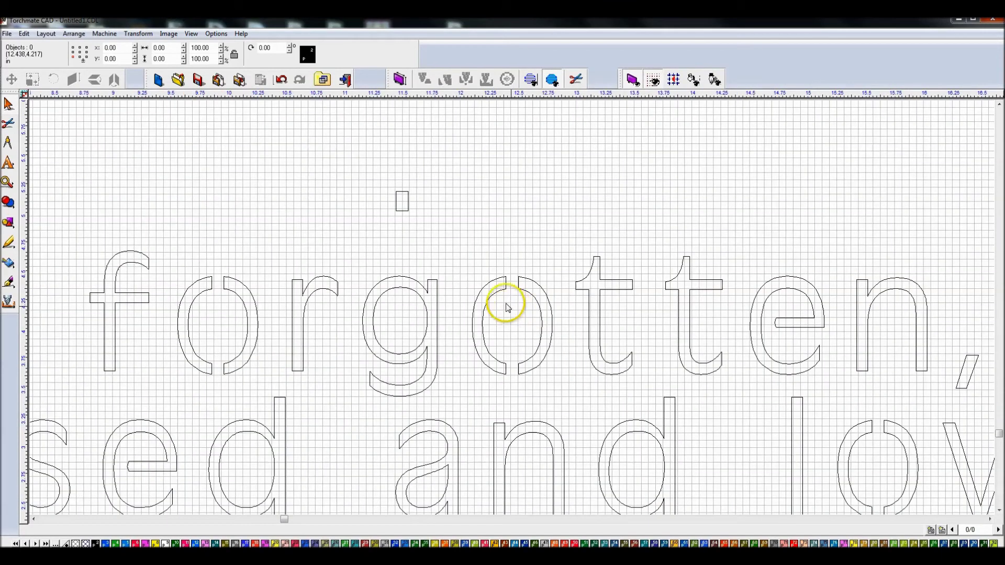
pyautogui.click(392, 201)
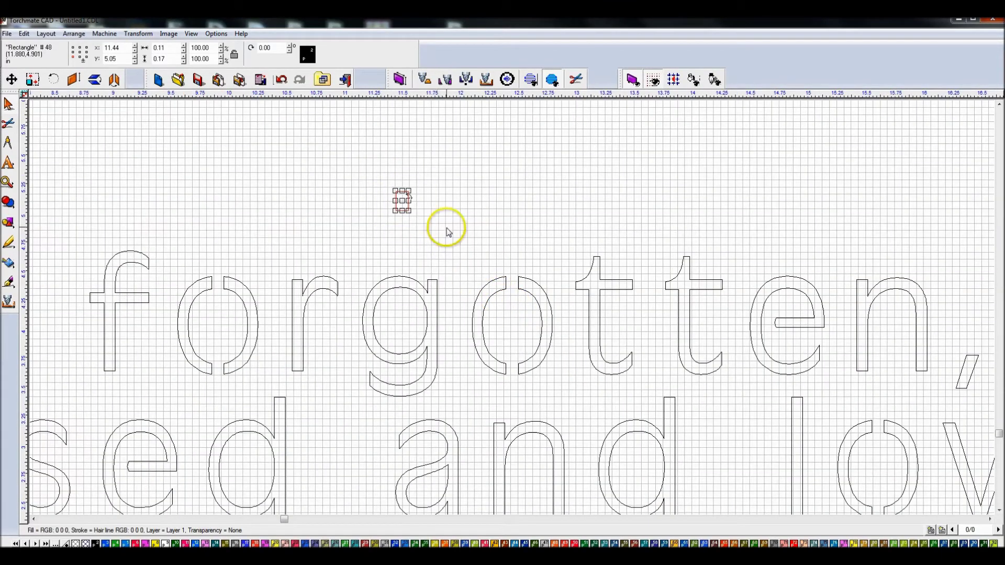
pyautogui.hotkey('ctrl', 'd')
pyautogui.scroll(-3, 481, 165)
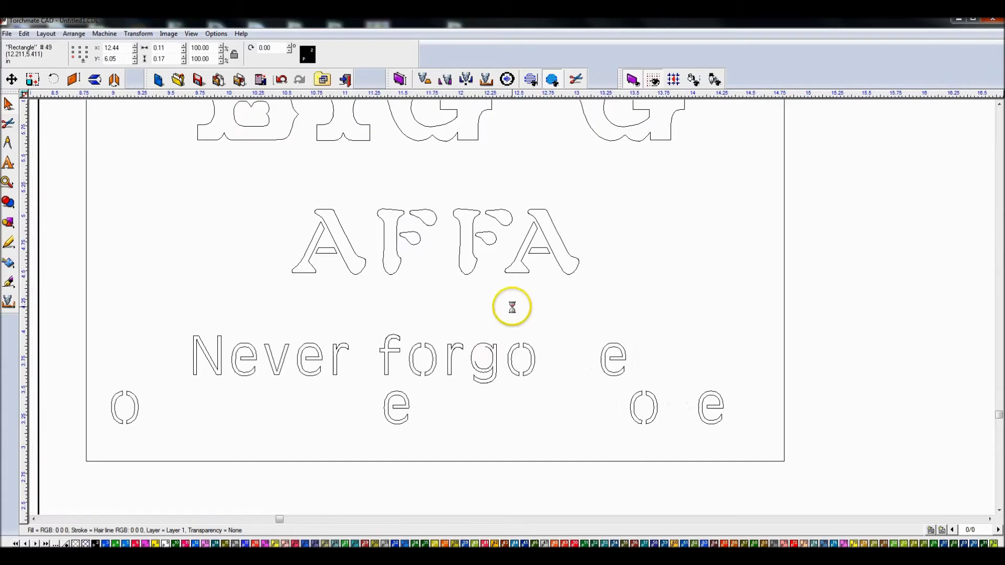
pyautogui.moveTo(515, 266); pyautogui.dragTo(602, 320)
# Step: Move the small rectangle onto the lower right of the "g" bowl and resize it to about 0.11 by 0.37 in
pyautogui.scroll(3, 513, 311)
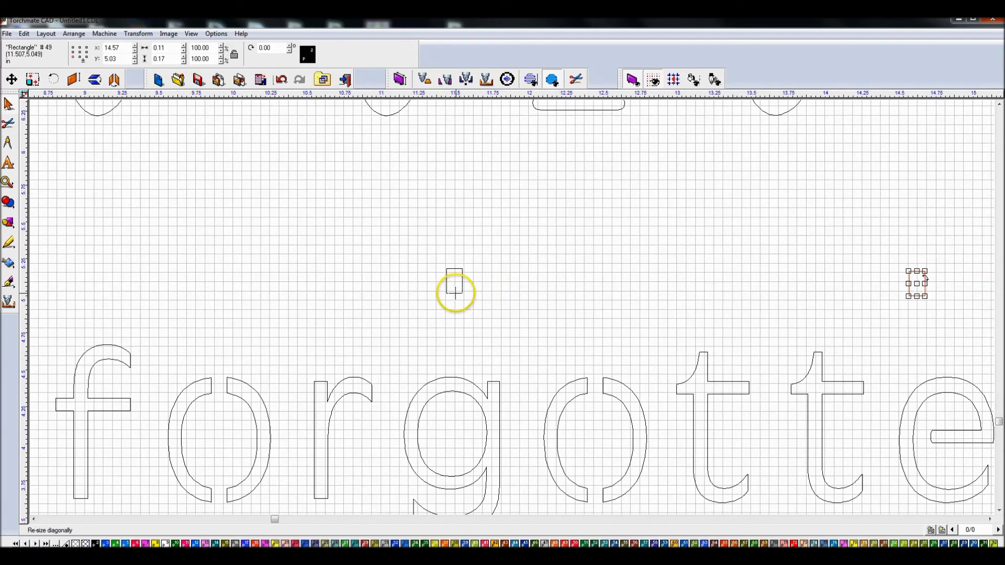
pyautogui.moveTo(456, 291)
pyautogui.mouseDown()
pyautogui.moveTo(473, 477)
pyautogui.moveTo(477, 469)
pyautogui.mouseUp()
pyautogui.scroll(2, 479, 467)
pyautogui.scroll(-3, 520, 302)
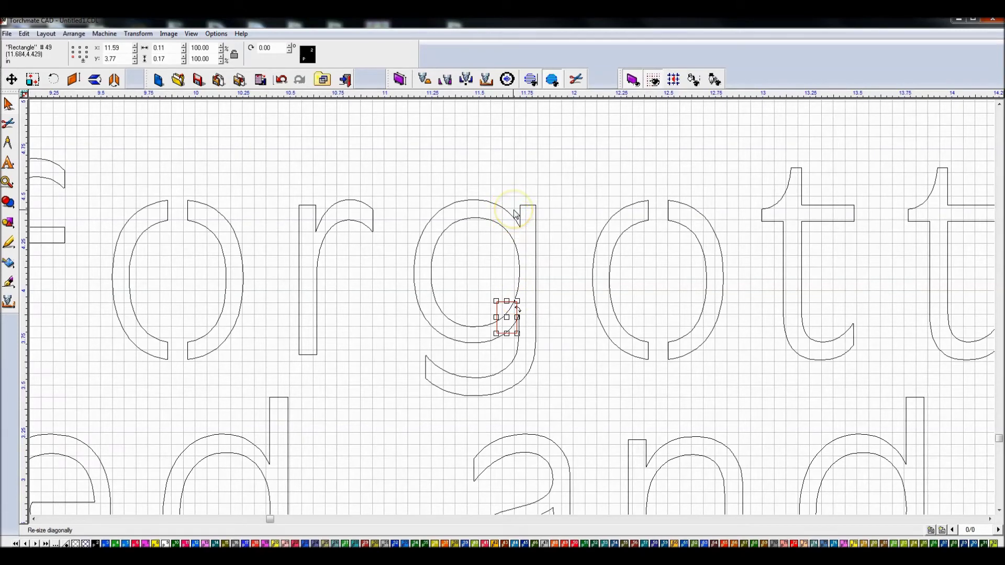
pyautogui.moveTo(506, 301); pyautogui.dragTo(503, 199)
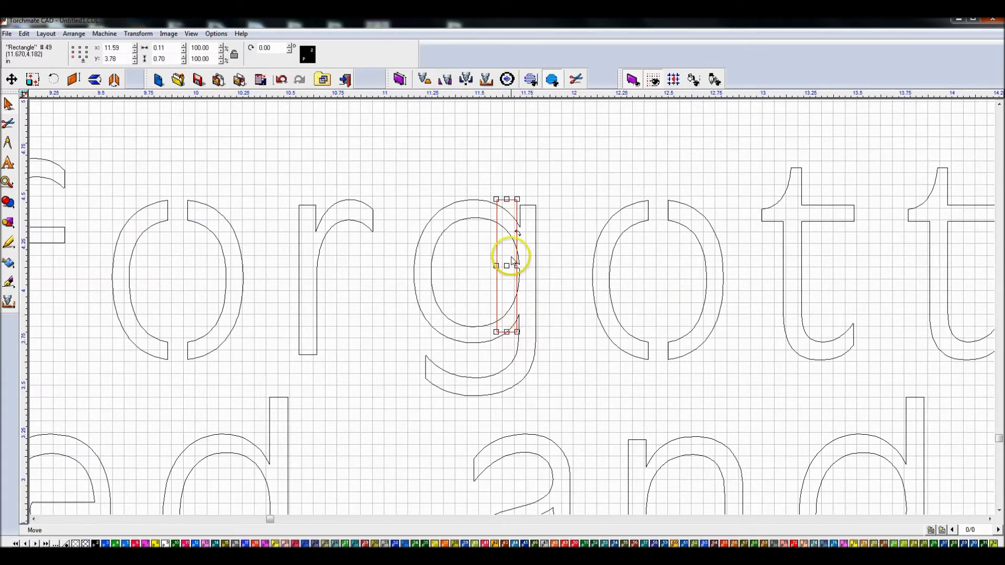
pyautogui.moveTo(505, 199); pyautogui.dragTo(507, 277)
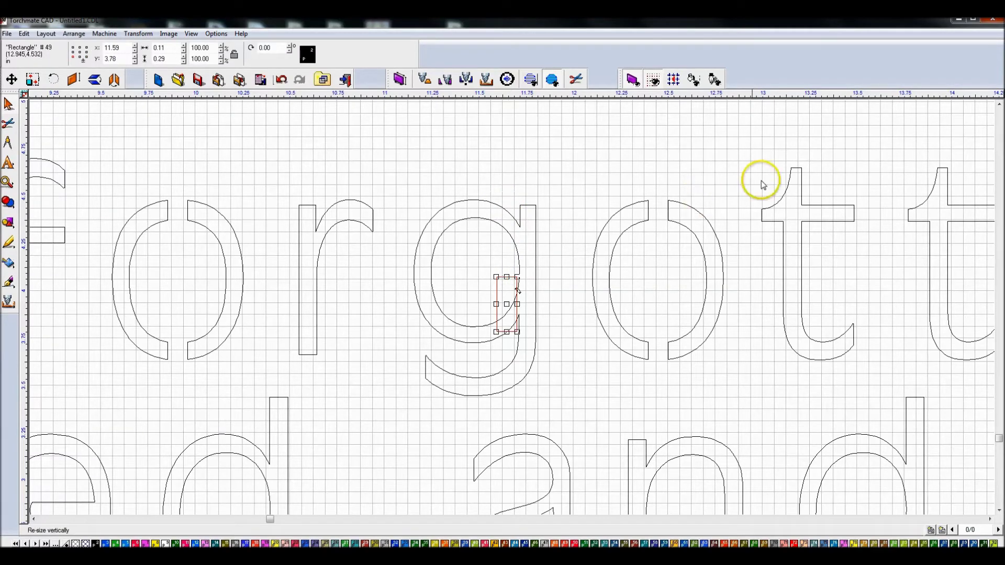
pyautogui.moveTo(506, 331); pyautogui.dragTo(511, 346)
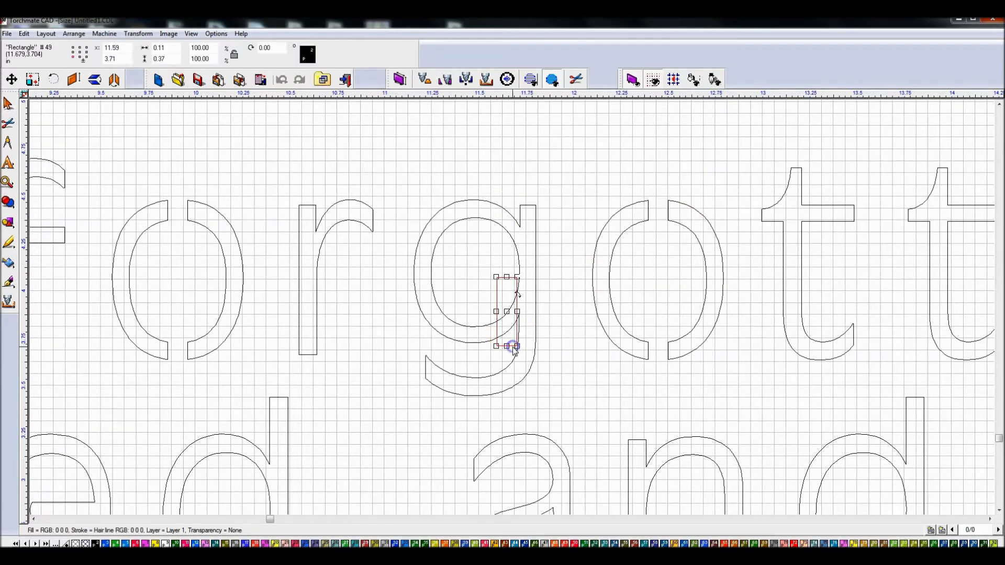
# Step: Nudge the rectangle slightly up and right against the stem of the "g", to about X 11.60, Y 3.73
pyautogui.scroll(3, 513, 311)
pyautogui.scroll(-3, 511, 298)
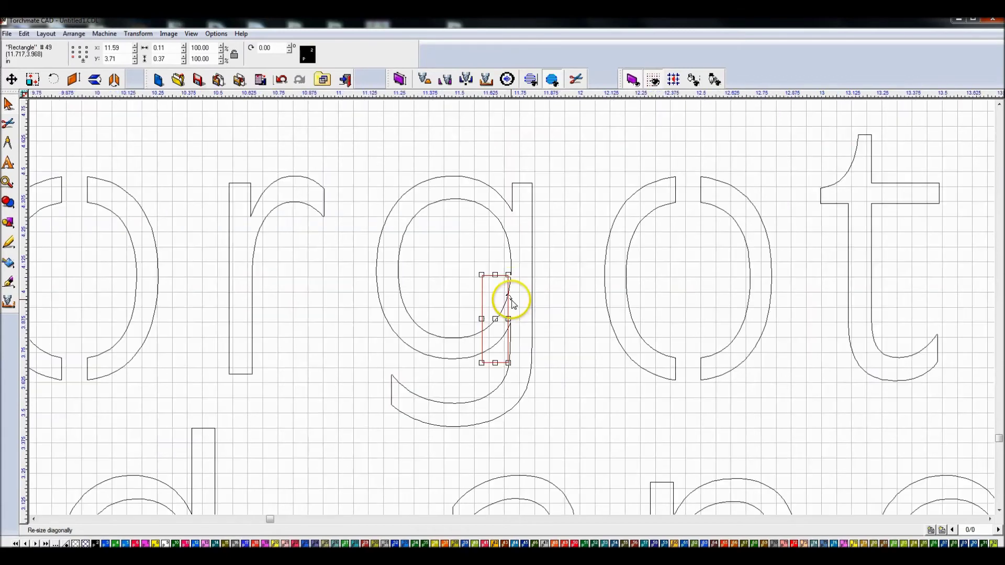
pyautogui.scroll(2, 511, 303)
pyautogui.press('Up')
pyautogui.press('Right')
pyautogui.scroll(-4, 519, 308)
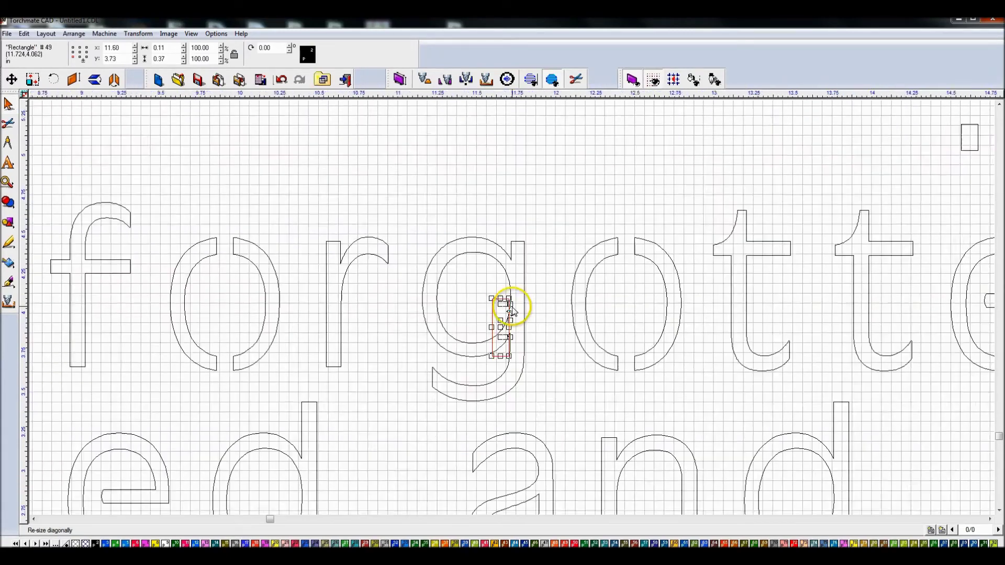
# Step: Combine the outer and inner contours of the "g" in "forgotten" into one shape
pyautogui.moveTo(447, 247); pyautogui.dragTo(518, 376)
pyautogui.click(492, 327)
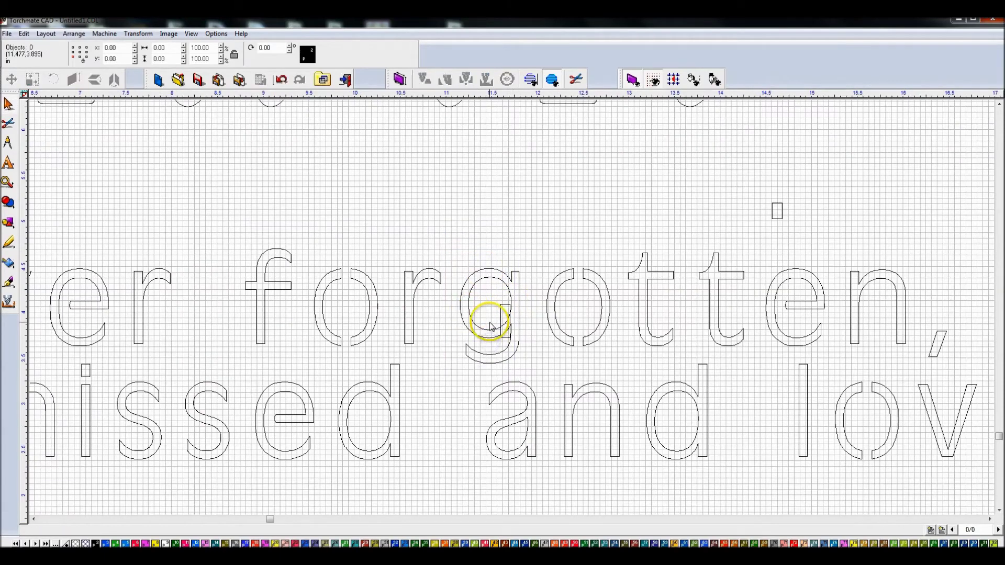
pyautogui.click(473, 324)
pyautogui.keyDown('shift'); pyautogui.click(479, 336); pyautogui.keyUp('shift')
pyautogui.click(528, 319)
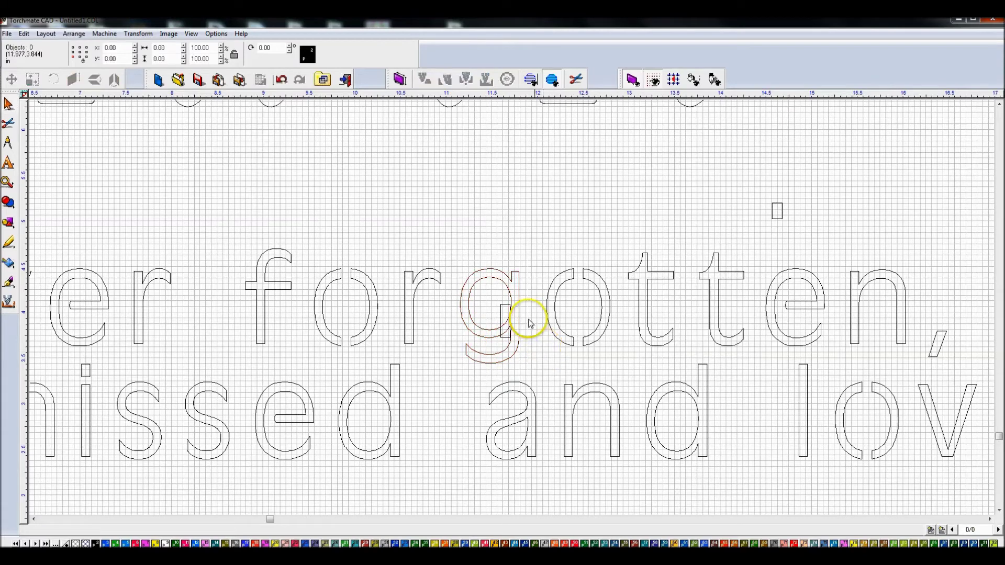
# Step: Cut the "g" with the overlapping rectangle and delete the leftover pieces to open a bridge beside its stem
pyautogui.moveTo(451, 248); pyautogui.dragTo(535, 386)
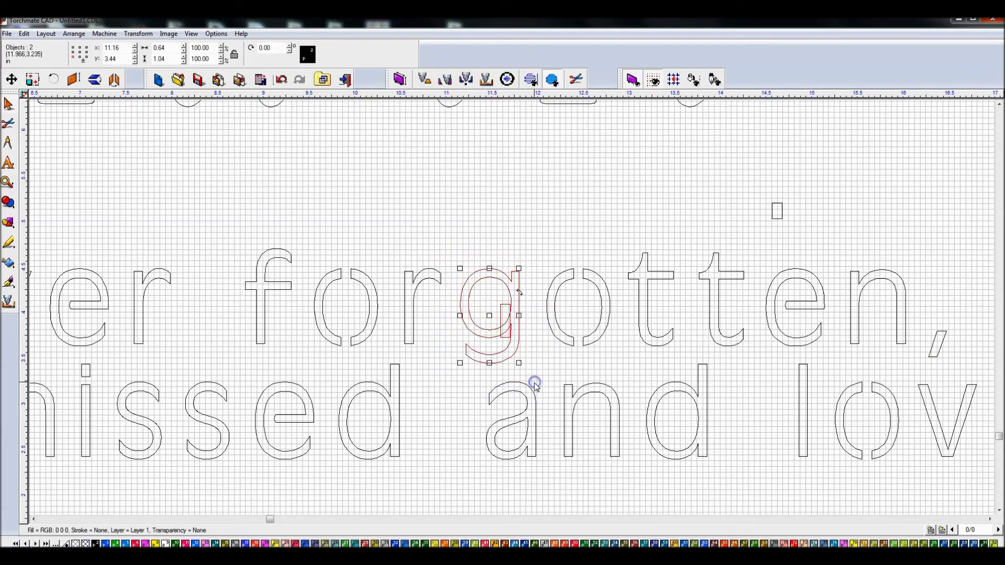
pyautogui.click(543, 374)
pyautogui.moveTo(488, 302); pyautogui.dragTo(517, 353)
pyautogui.press('Delete')
# Step: Delete the stray nodes along the inner edge of the "g" stem to straighten the notch left by the cut
pyautogui.scroll(3, 518, 339)
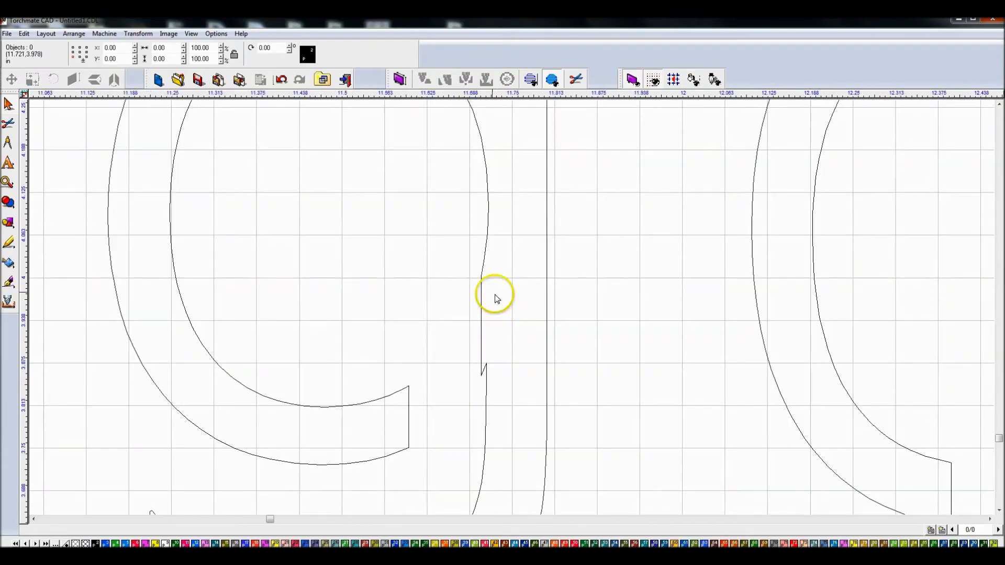
pyautogui.doubleClick(480, 291)
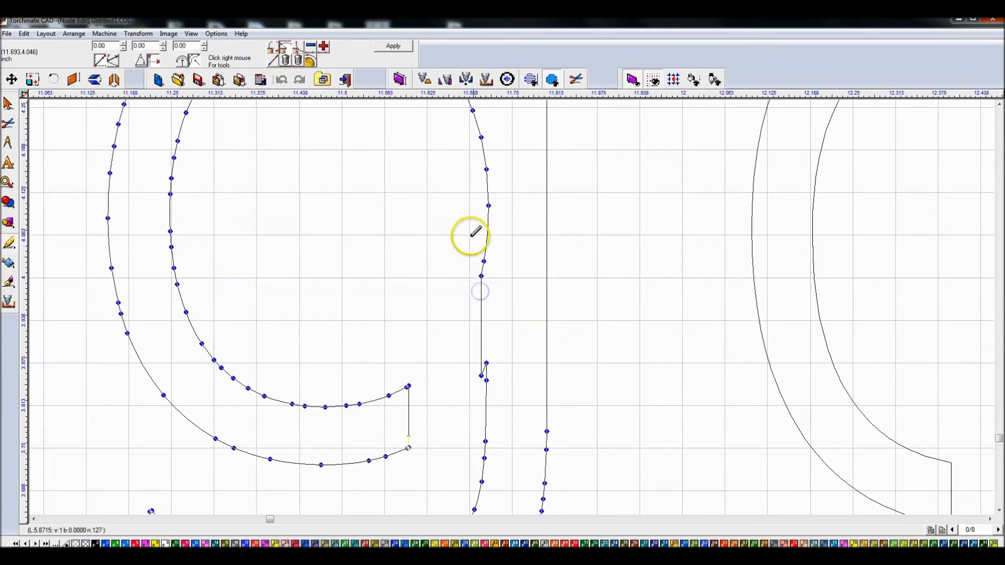
pyautogui.moveTo(454, 235); pyautogui.dragTo(501, 399)
pyautogui.press('Delete')
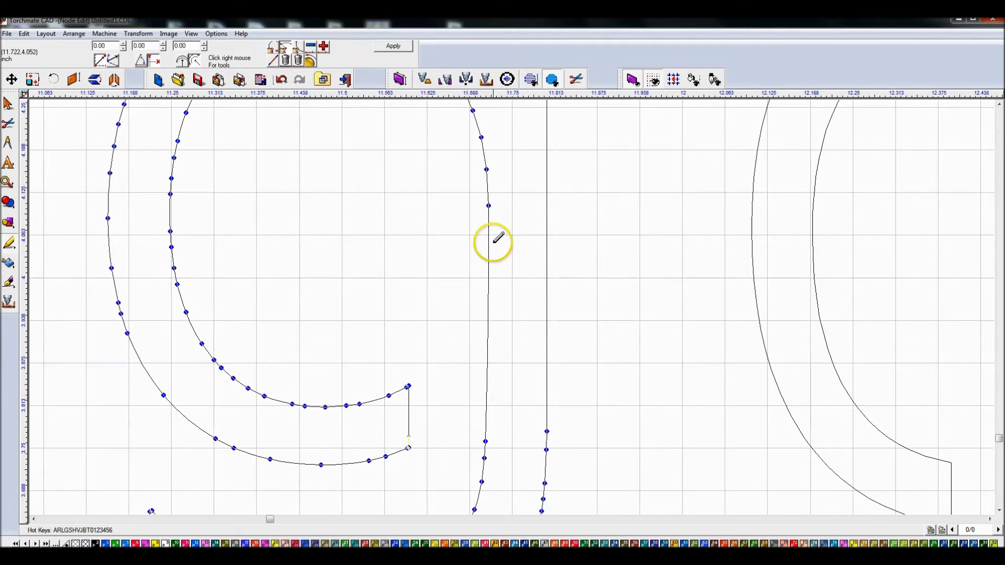
# Step: Apply the stem edit on the "g" in "forgotten" and bow the cut end of its bowl outward into a curve
pyautogui.click(394, 45)
pyautogui.scroll(-3, 456, 199)
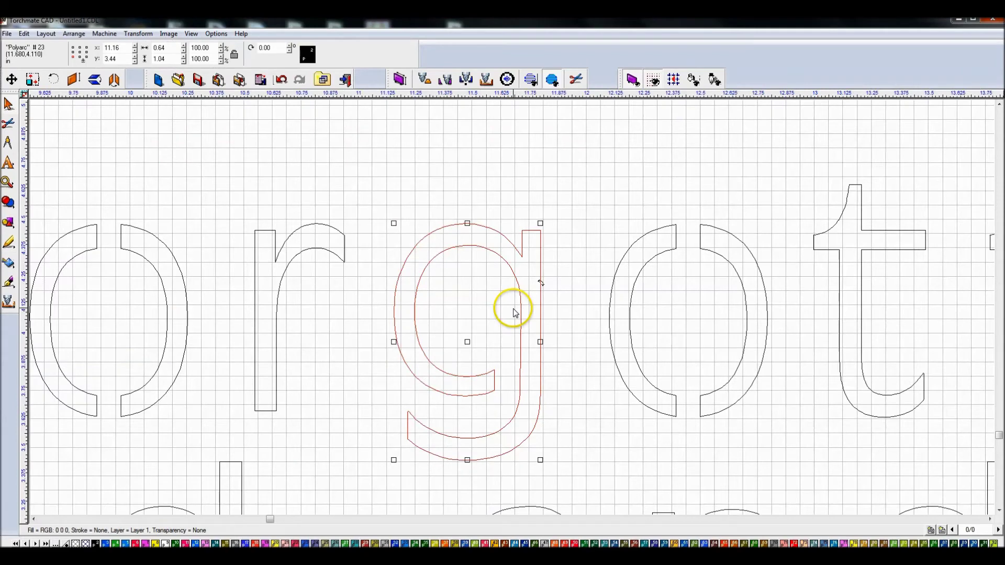
pyautogui.scroll(4, 511, 314)
pyautogui.scroll(-3, 511, 309)
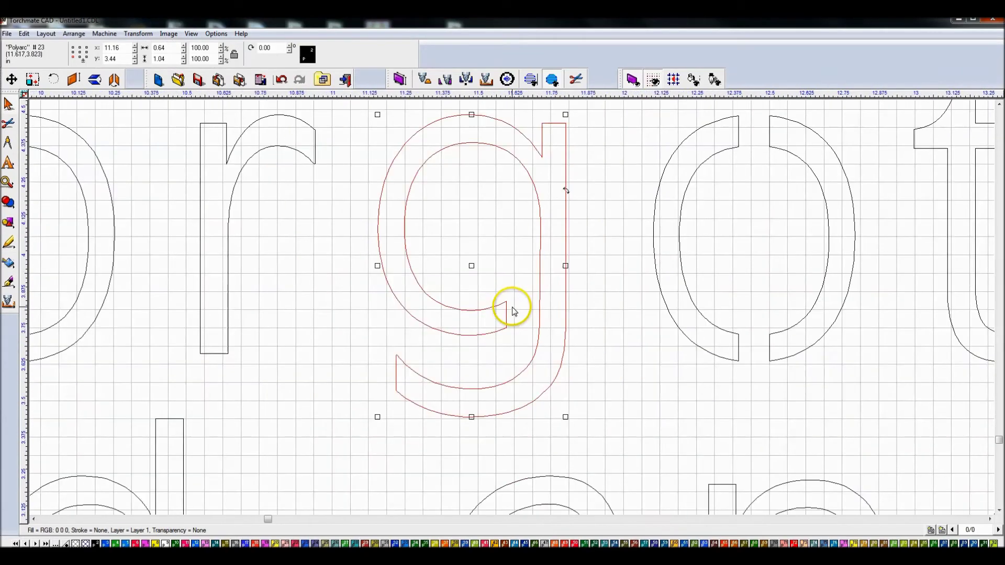
pyautogui.click(514, 309)
pyautogui.doubleClick(509, 314)
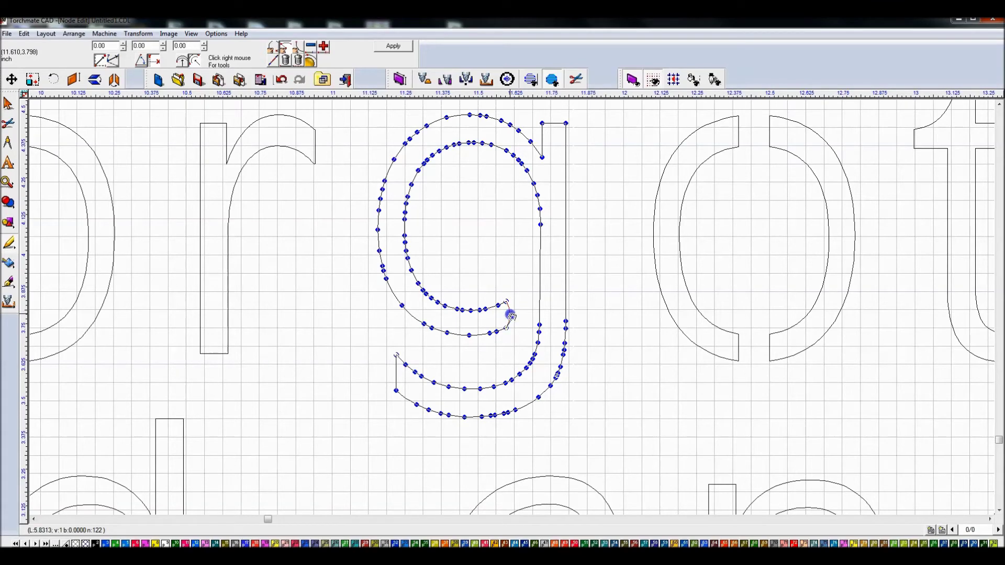
pyautogui.click(393, 46)
pyautogui.click(494, 189)
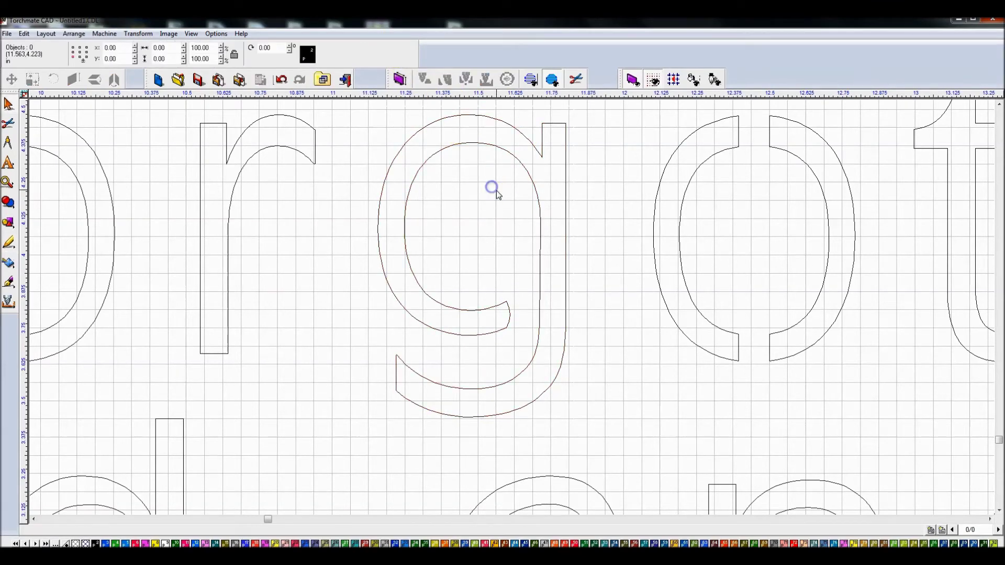
# Step: Move the small rectangle below "missed", duplicate it, and park the spare copy above "forgotten" at about X 10.51, Y 5.15
pyautogui.scroll(-3, 514, 312)
pyautogui.scroll(-3, 528, 317)
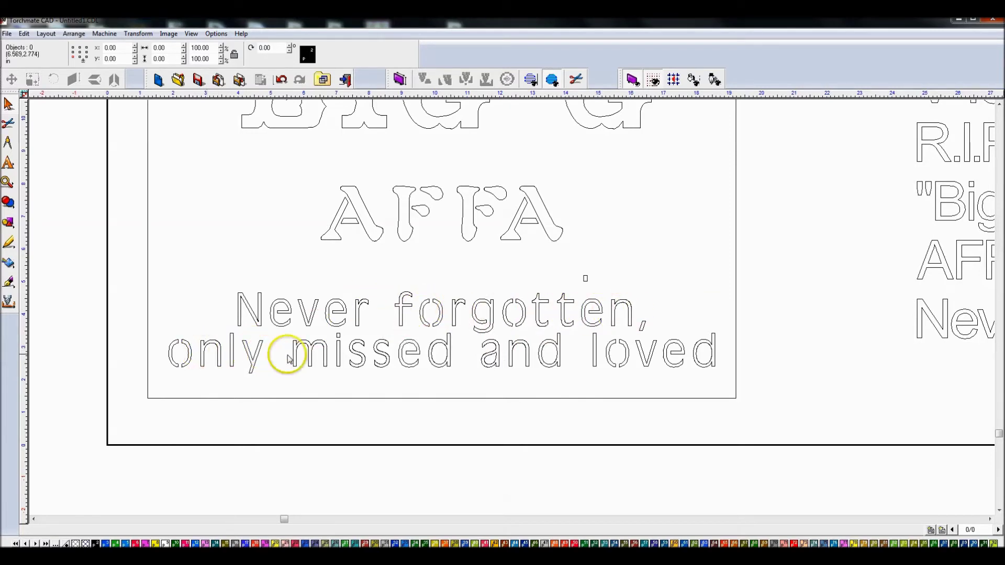
pyautogui.click(587, 276)
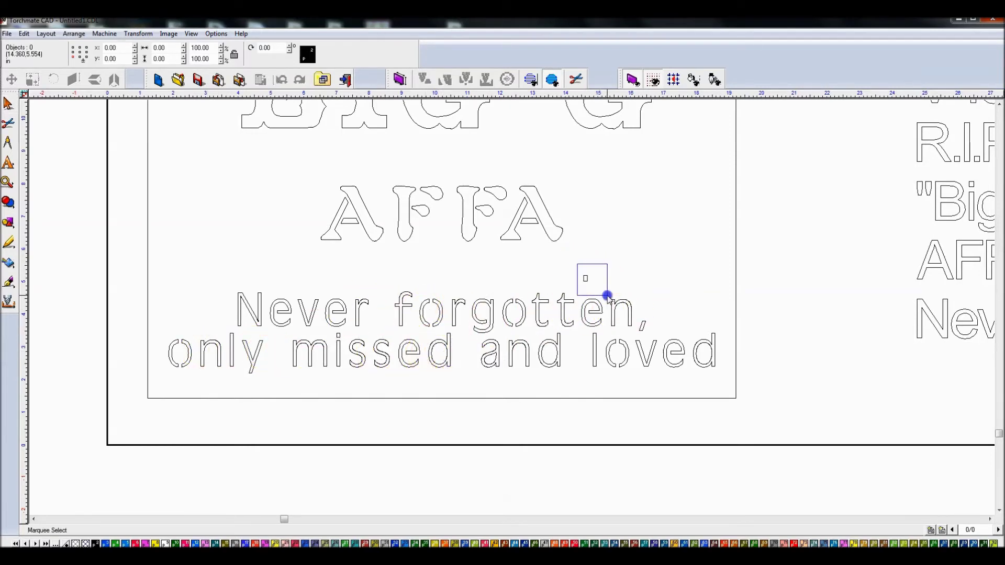
pyautogui.moveTo(585, 278); pyautogui.dragTo(438, 388)
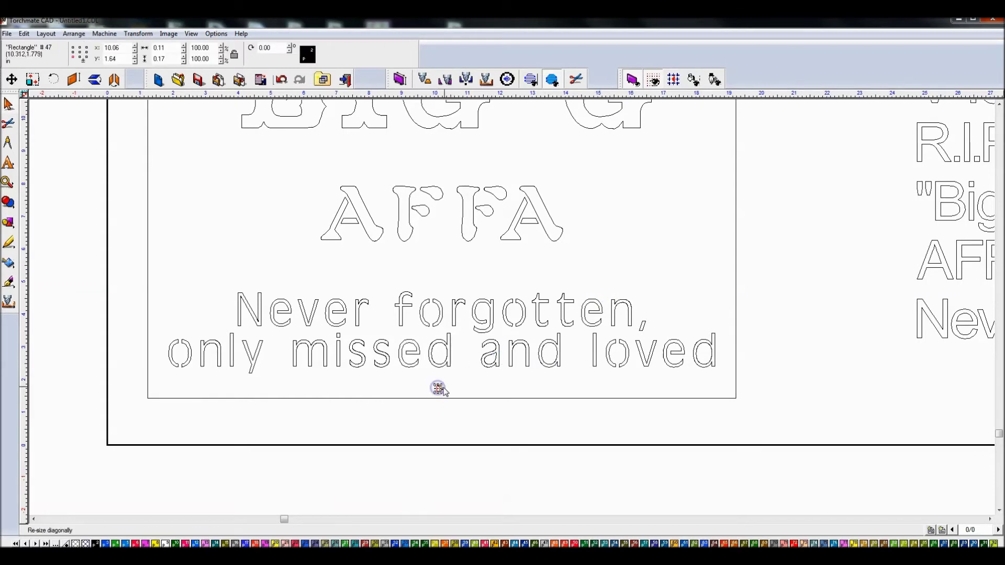
pyautogui.hotkey('ctrl', 'd')
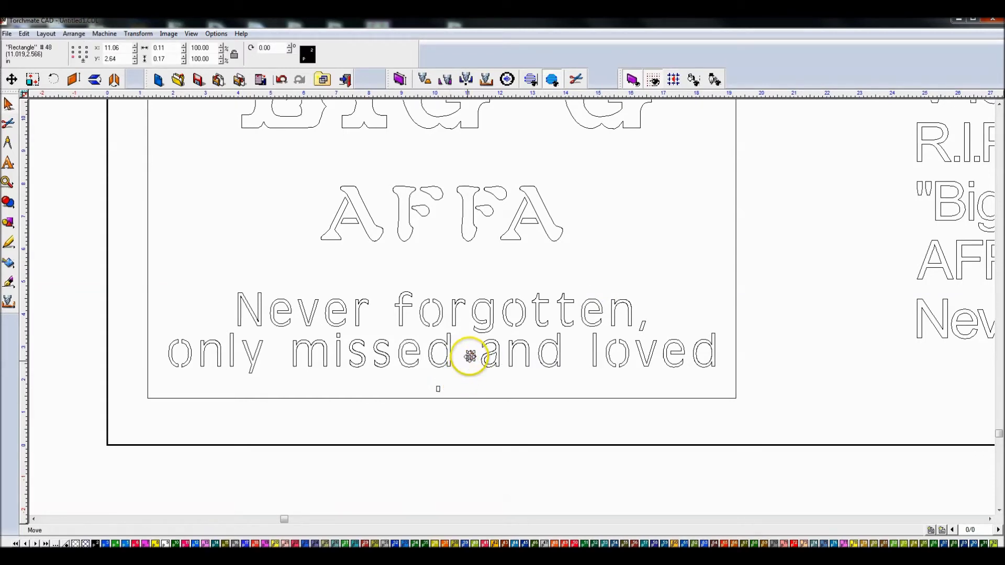
pyautogui.moveTo(470, 356); pyautogui.dragTo(472, 353)
pyautogui.moveTo(452, 273); pyautogui.dragTo(452, 275)
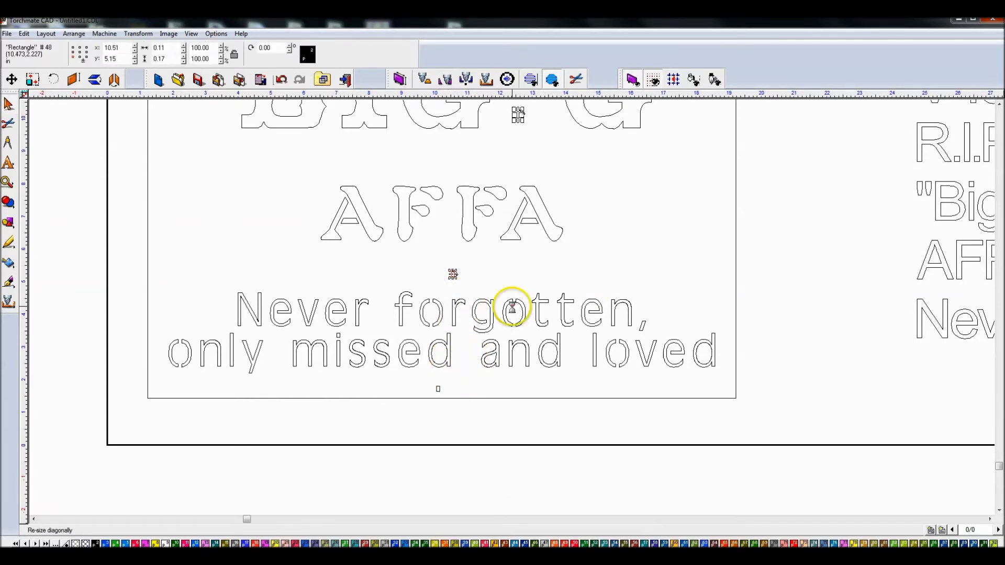
# Step: Place the lower rectangle against the stem of the "d" in "missed" and stretch it to about 0.44 in tall across the lower bowl
pyautogui.scroll(3, 449, 373)
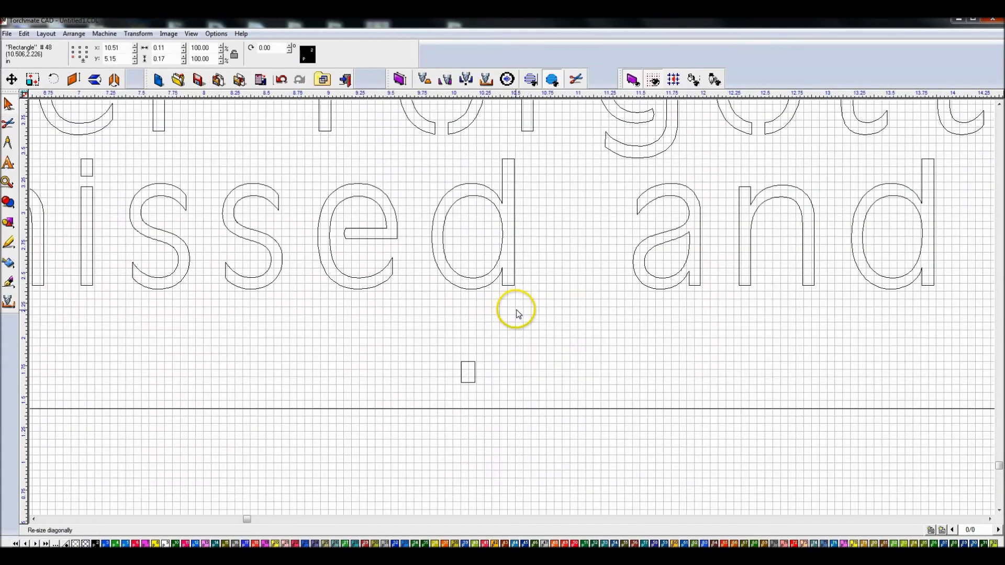
pyautogui.click(478, 373)
pyautogui.click(474, 372)
pyautogui.click(473, 372)
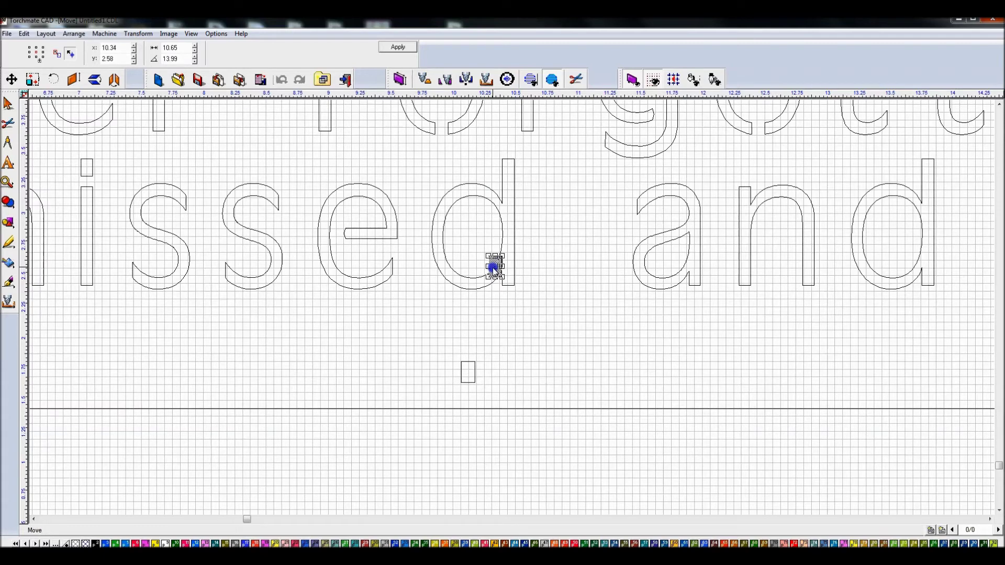
pyautogui.moveTo(493, 250); pyautogui.dragTo(496, 293)
pyautogui.scroll(3, 513, 308)
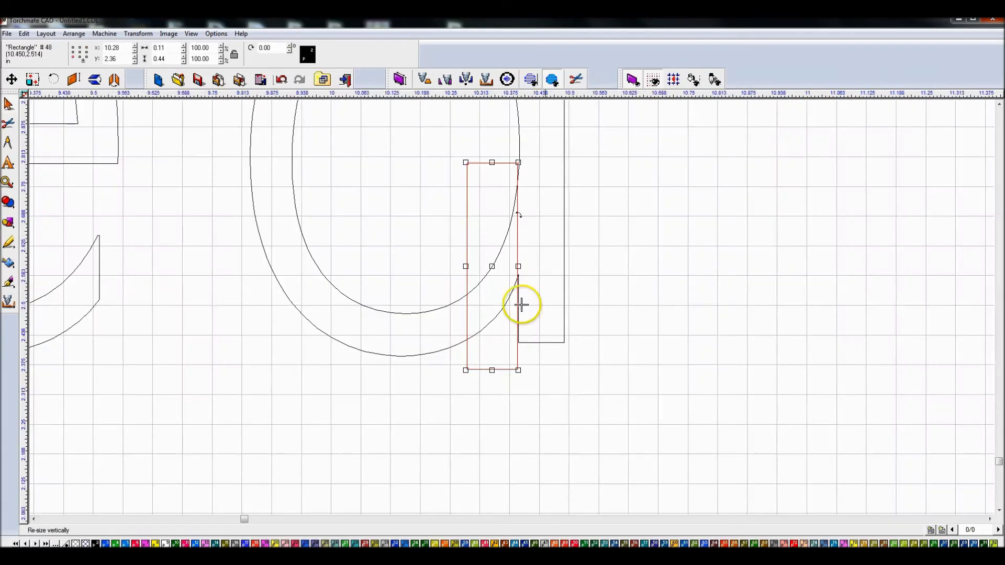
# Step: Combine the contours of the "d" in "missed" and cut them with the overlapping rectangle, removing the leftover pieces
pyautogui.scroll(-6, 596, 284)
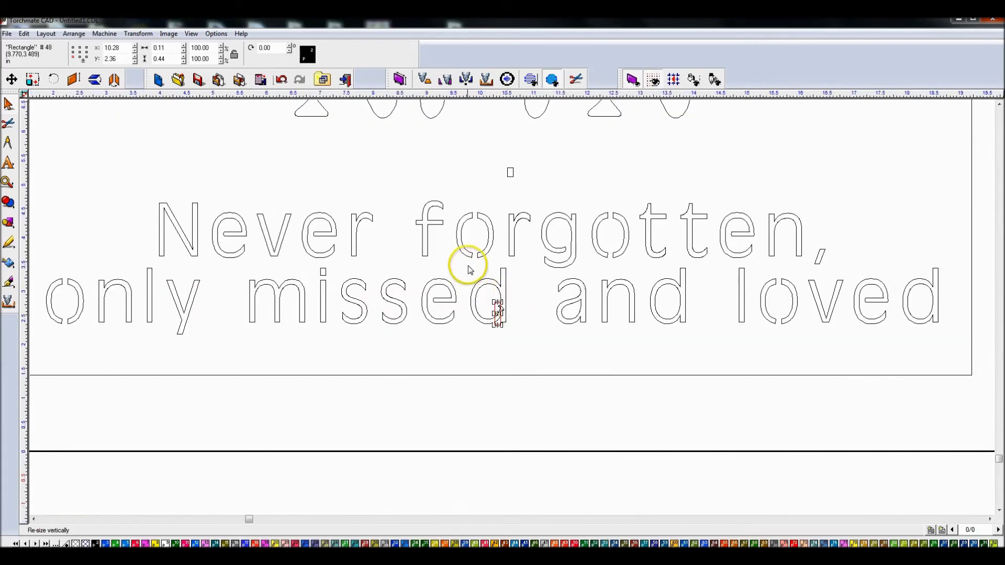
pyautogui.click(464, 266)
pyautogui.click(492, 291)
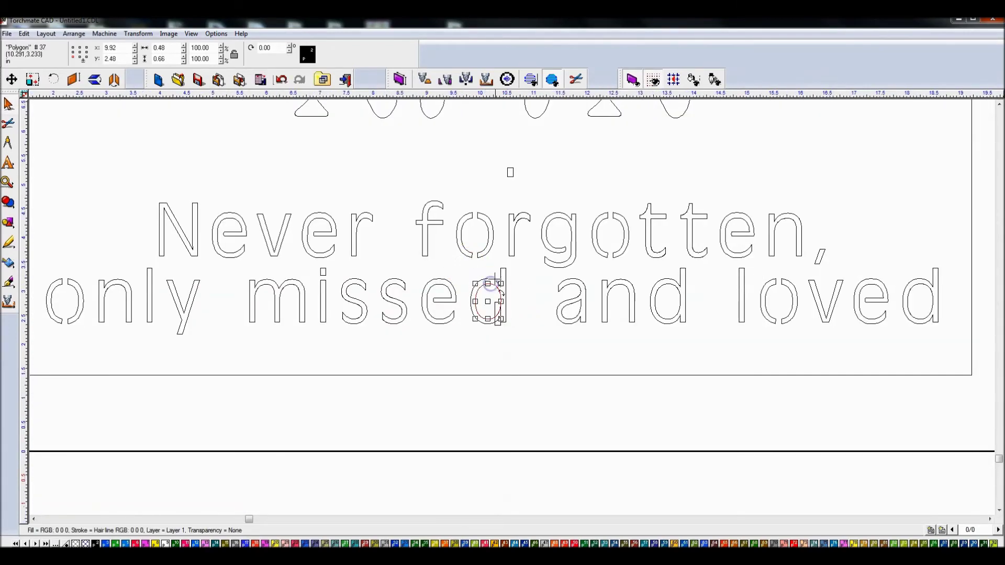
pyautogui.click(503, 291)
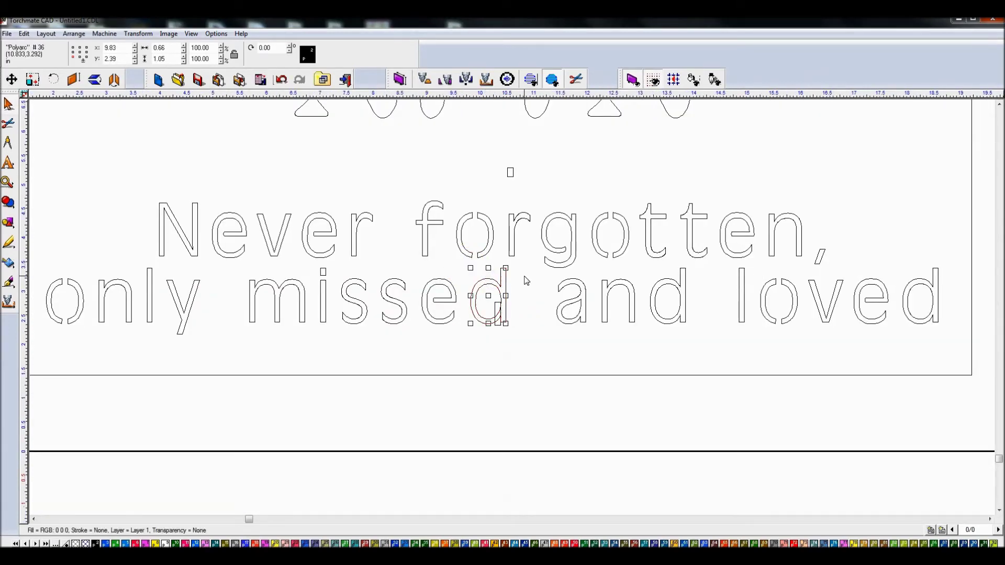
pyautogui.moveTo(455, 260); pyautogui.dragTo(530, 352)
pyautogui.click(530, 350)
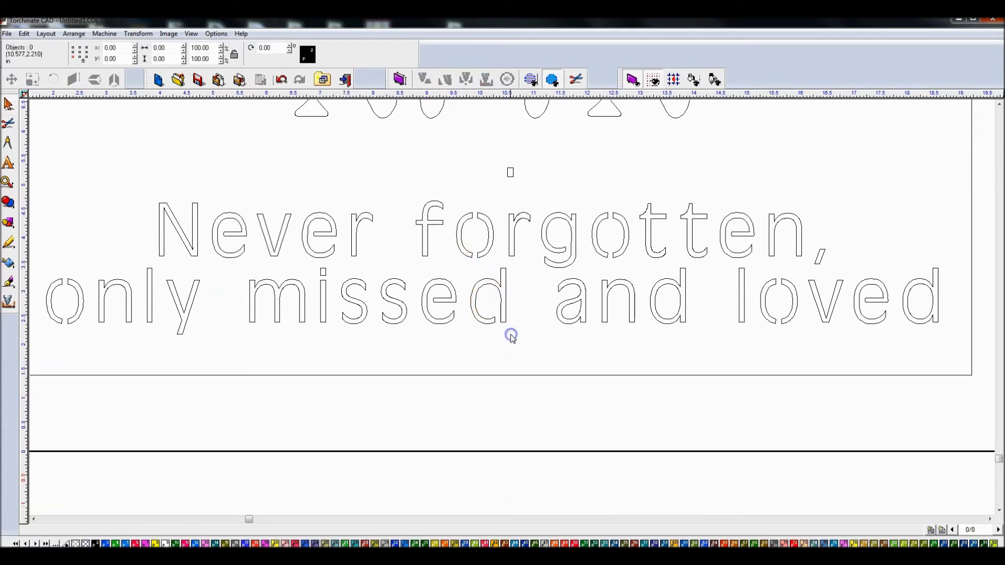
# Step: Delete the stray nodes along the inner edge of the stem of the "d" in "missed"
pyautogui.scroll(2, 497, 303)
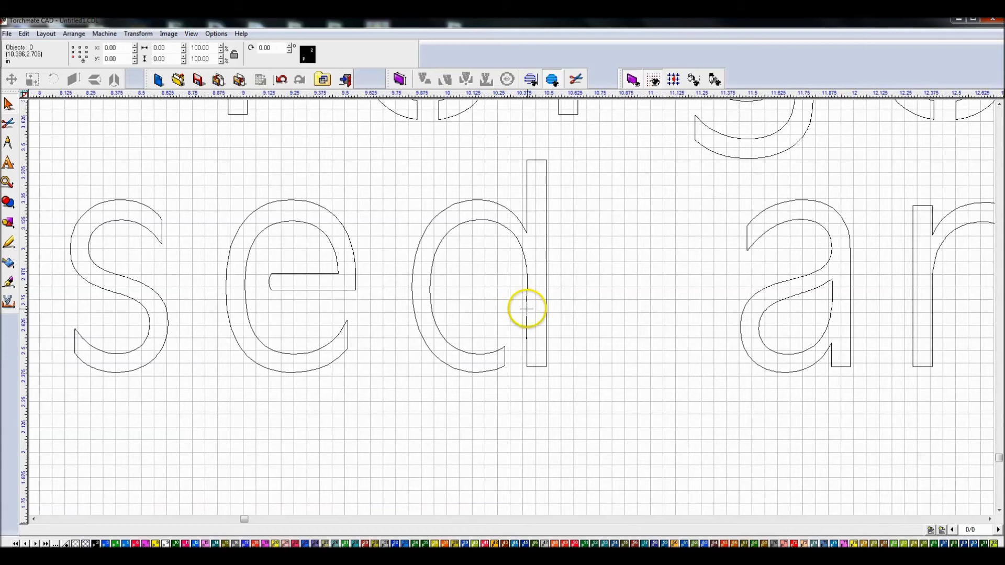
pyautogui.doubleClick(526, 308)
pyautogui.moveTo(538, 335); pyautogui.dragTo(541, 343)
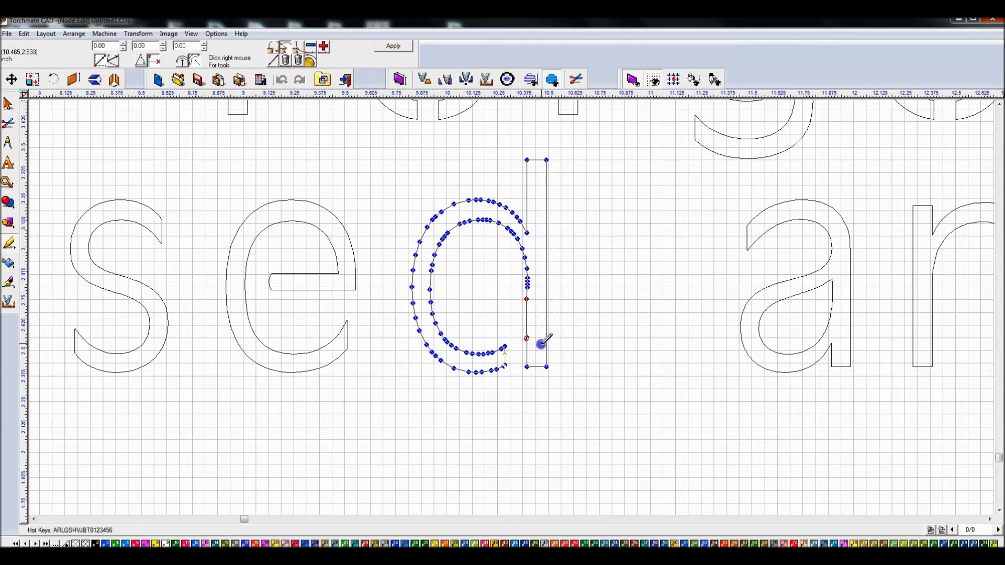
pyautogui.click(393, 46)
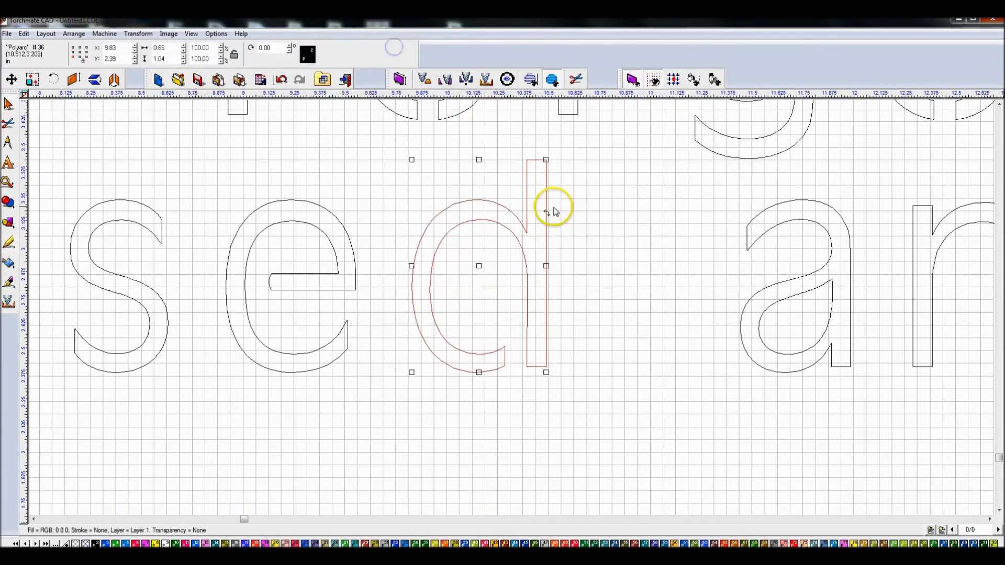
# Step: Bow the cut end of the bowl outward into a curve on the "d" in "missed"
pyautogui.doubleClick(504, 360)
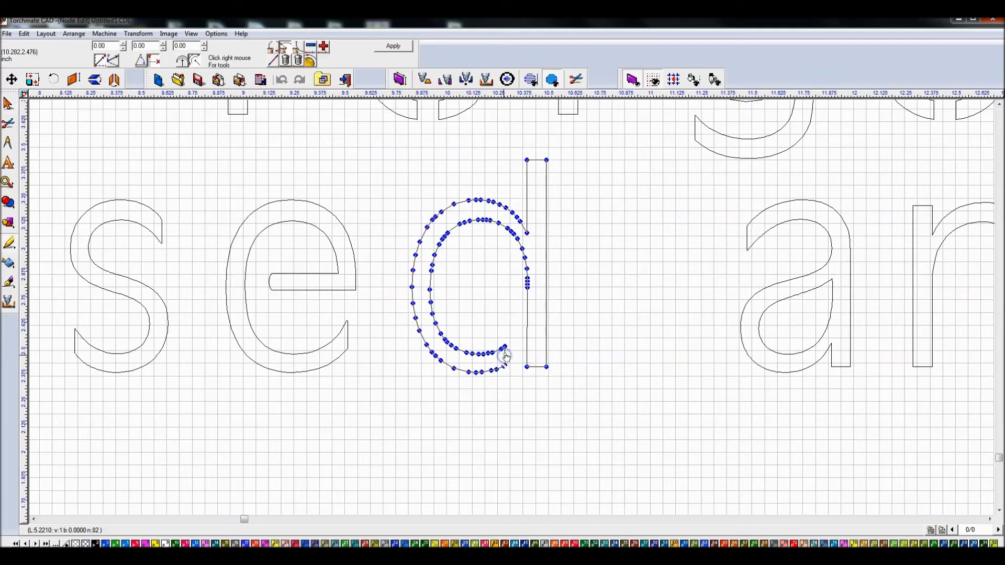
pyautogui.scroll(3, 510, 340)
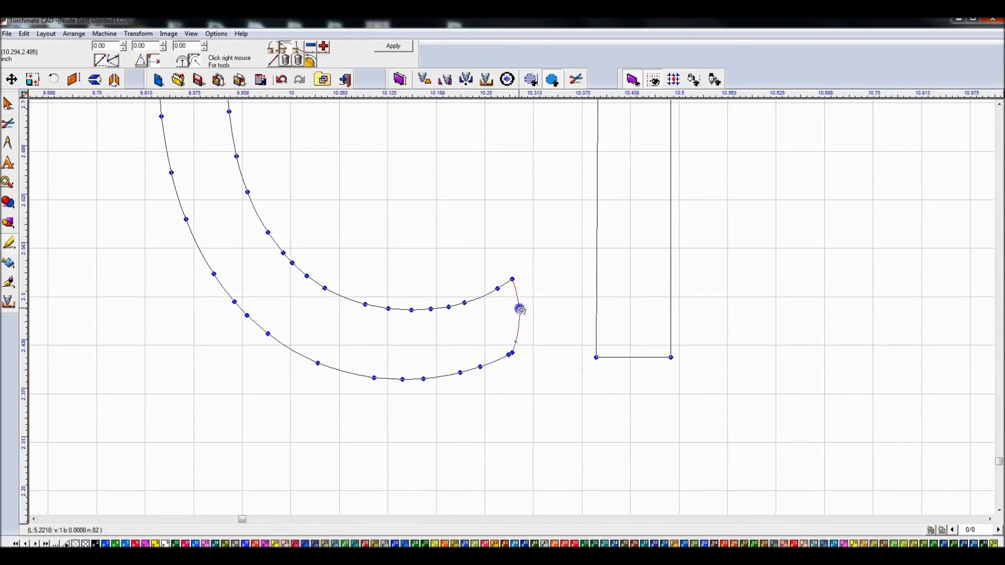
pyautogui.click(395, 46)
pyautogui.click(547, 177)
pyautogui.scroll(-3, 516, 309)
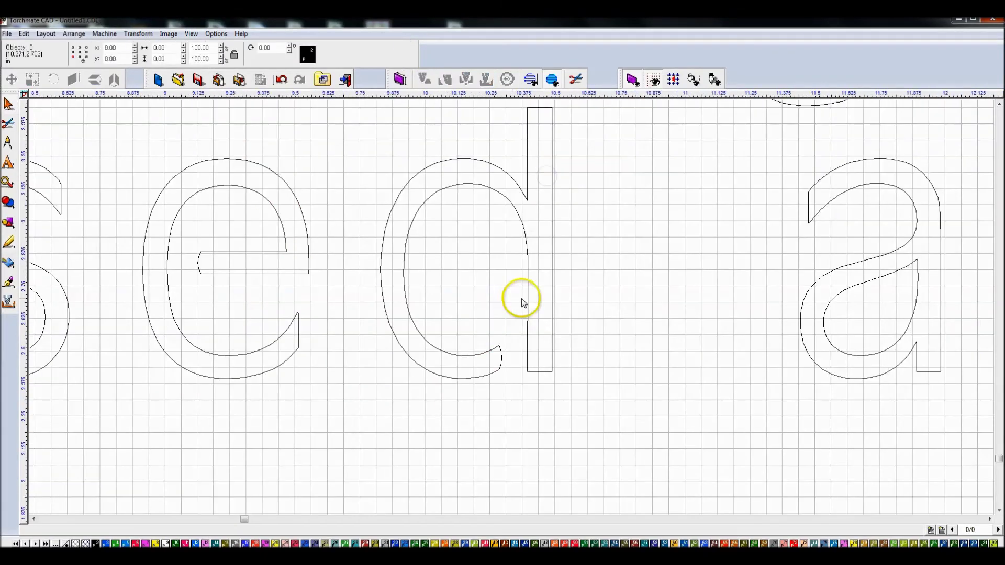
# Step: Duplicate the bridged "d" from "missed" and align the copy centred over the "d" in "and"
pyautogui.scroll(-3, 513, 306)
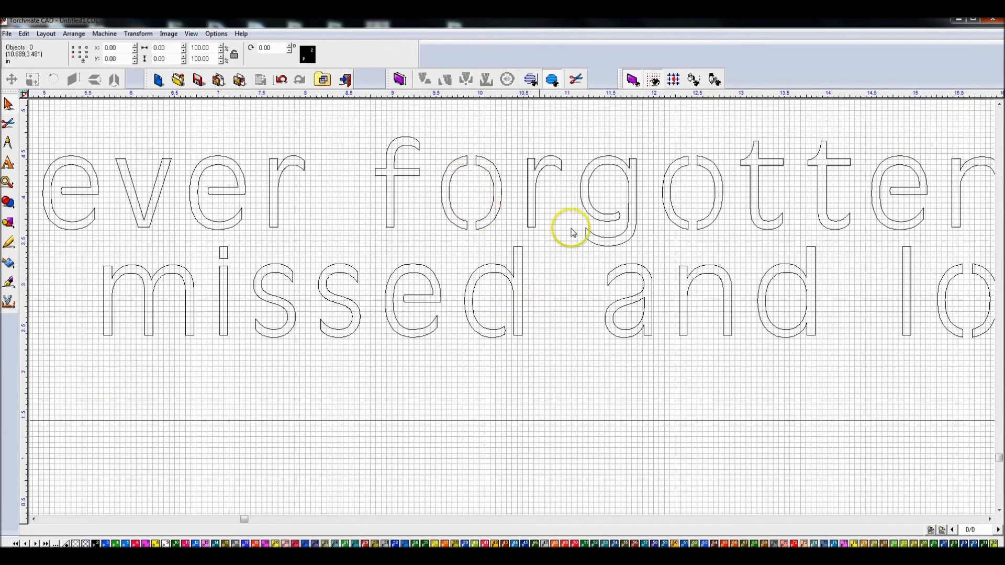
pyautogui.click(511, 294)
pyautogui.hotkey('ctrl', 'd')
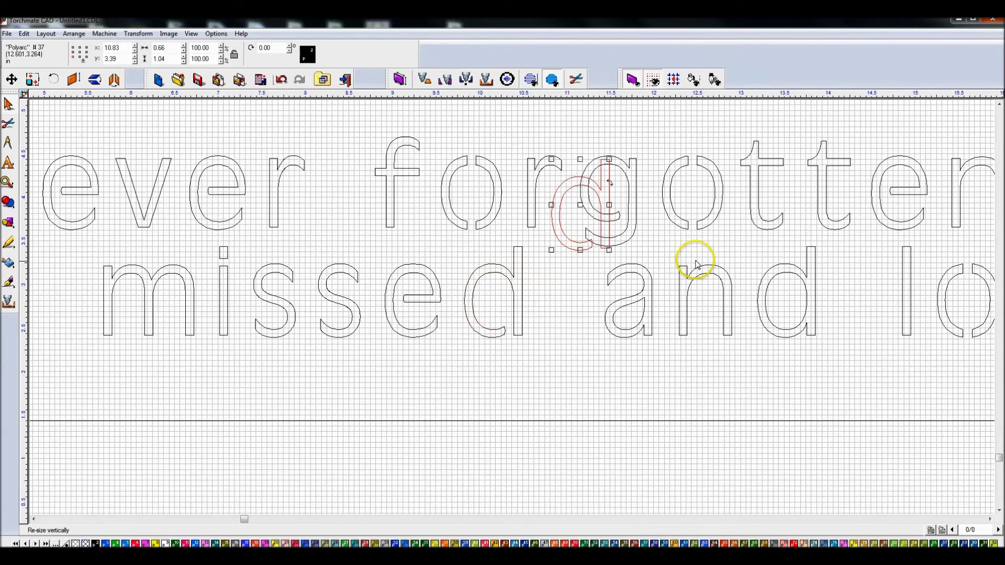
pyautogui.keyDown('shift'); pyautogui.click(783, 264); pyautogui.keyUp('shift')
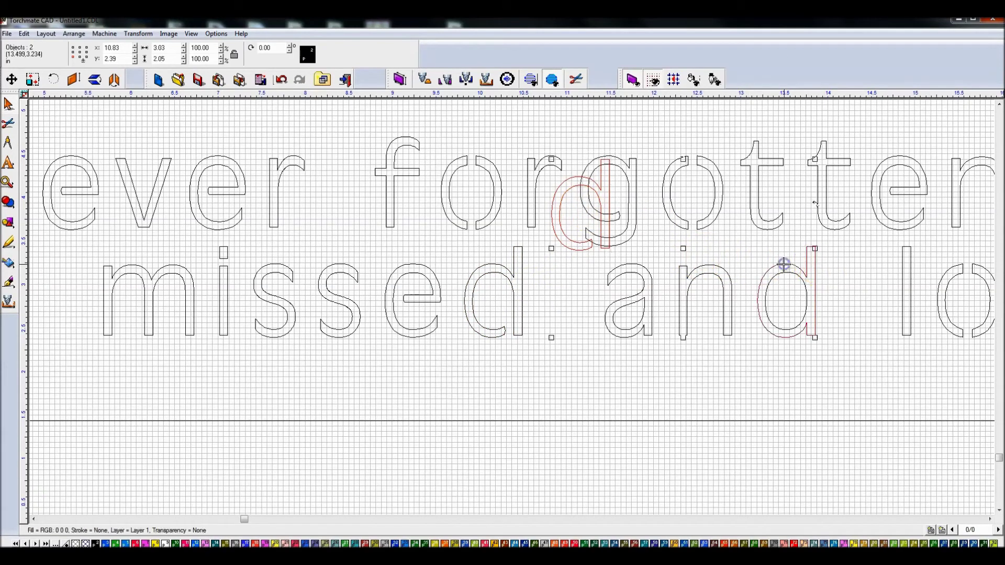
pyautogui.press('e')
pyautogui.press('c')
# Step: Delete the original inner and outer contours of the "d" in "and", keeping the bridged copy
pyautogui.click(799, 301)
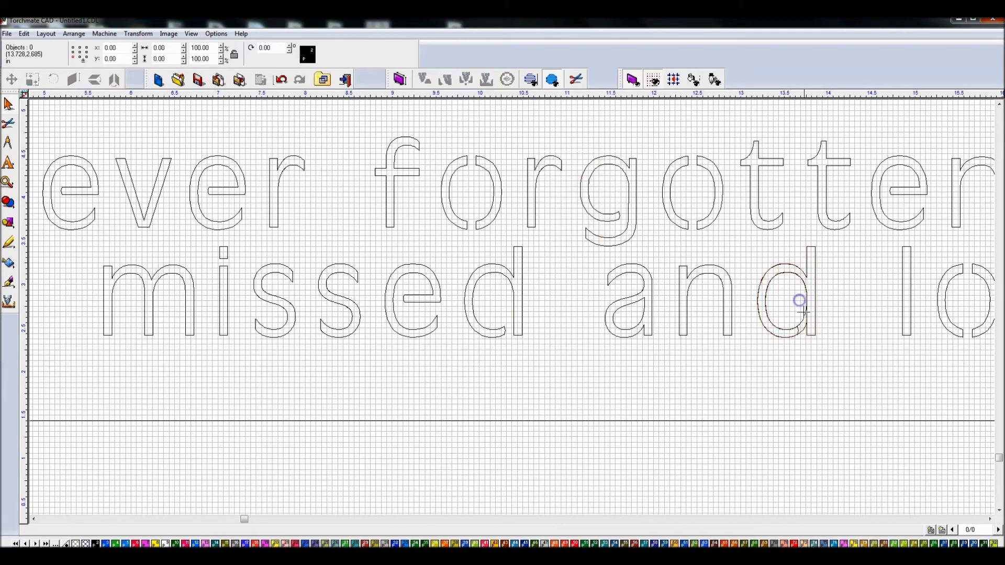
pyautogui.click(801, 317)
pyautogui.press('Delete')
pyautogui.click(803, 330)
pyautogui.press('Delete')
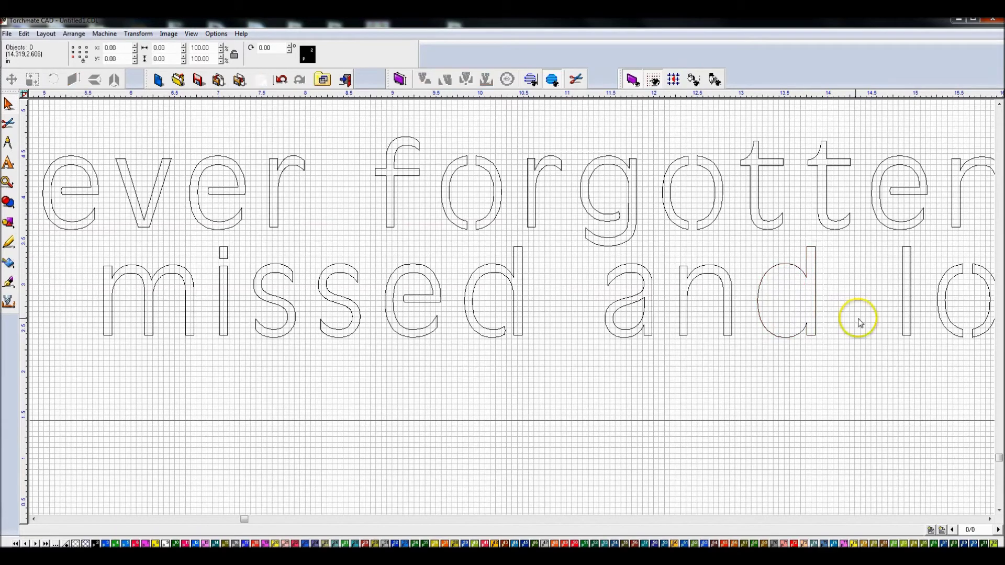
pyautogui.scroll(-3, 859, 321)
pyautogui.scroll(3, 512, 306)
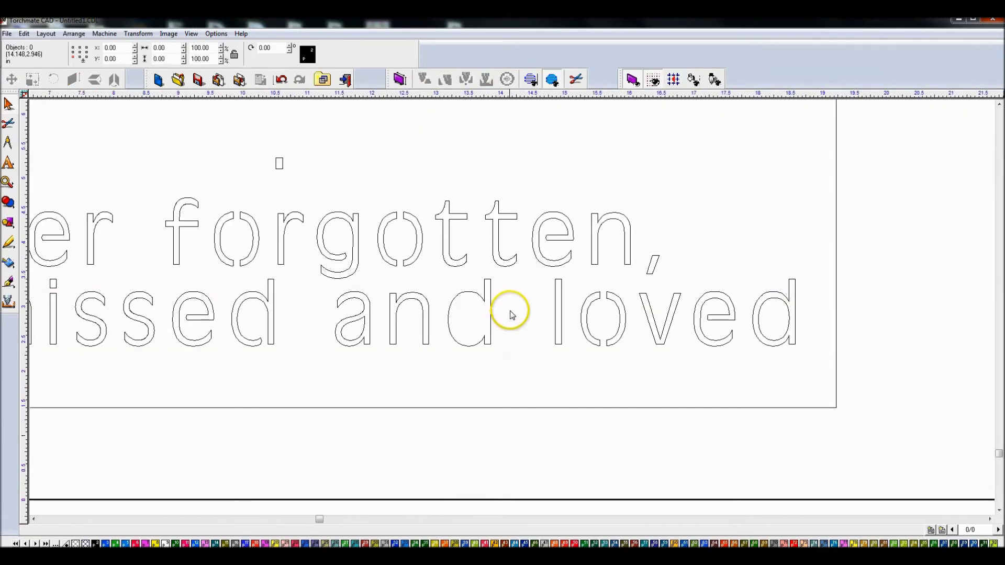
pyautogui.scroll(2, 487, 346)
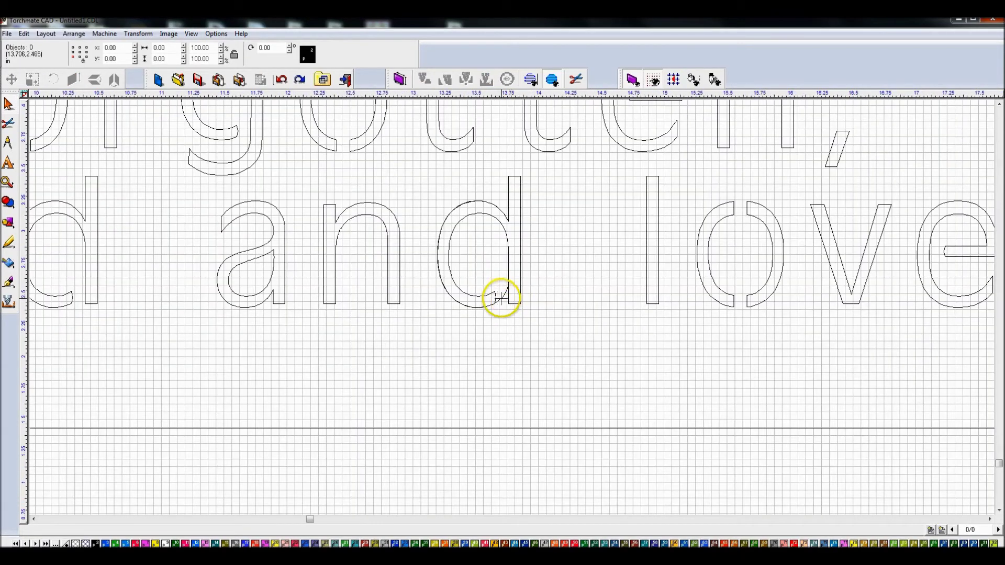
pyautogui.click(501, 297)
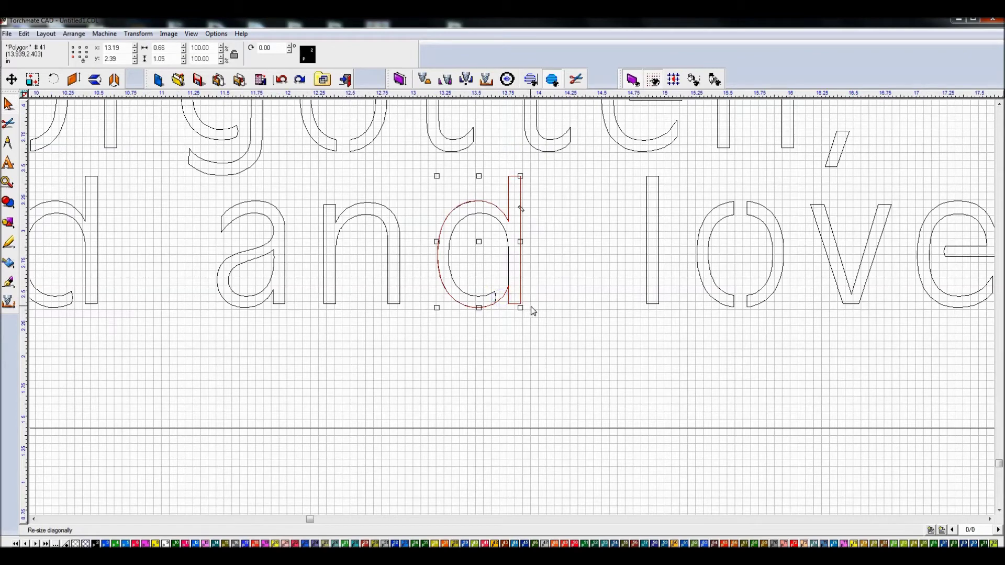
pyautogui.click(610, 285)
# Step: Duplicate the bridged "d" from "and" and align the copy centred over the last "d" in "loved"
pyautogui.scroll(-1, 610, 285)
pyautogui.scroll(-2, 511, 308)
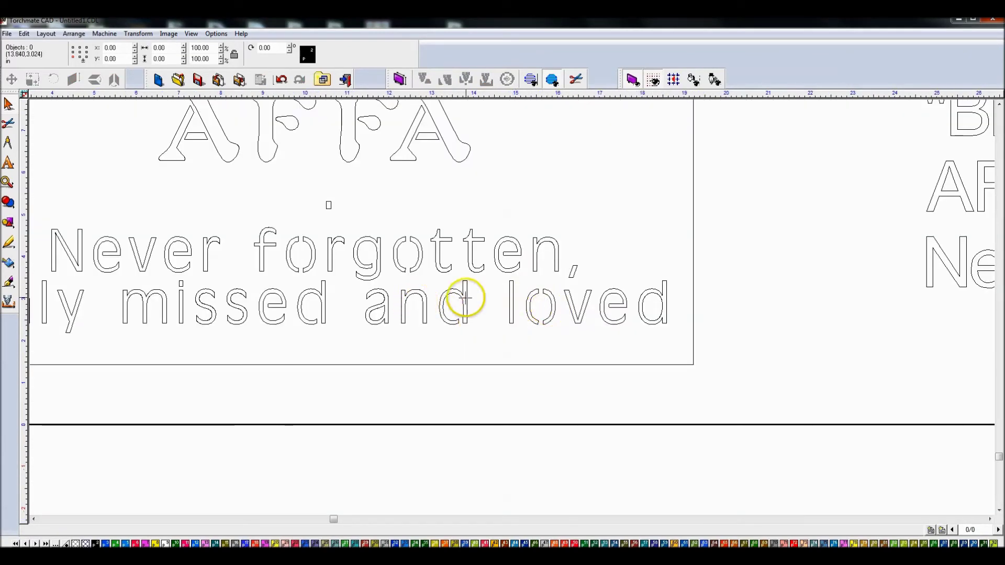
pyautogui.moveTo(465, 300); pyautogui.dragTo(641, 286)
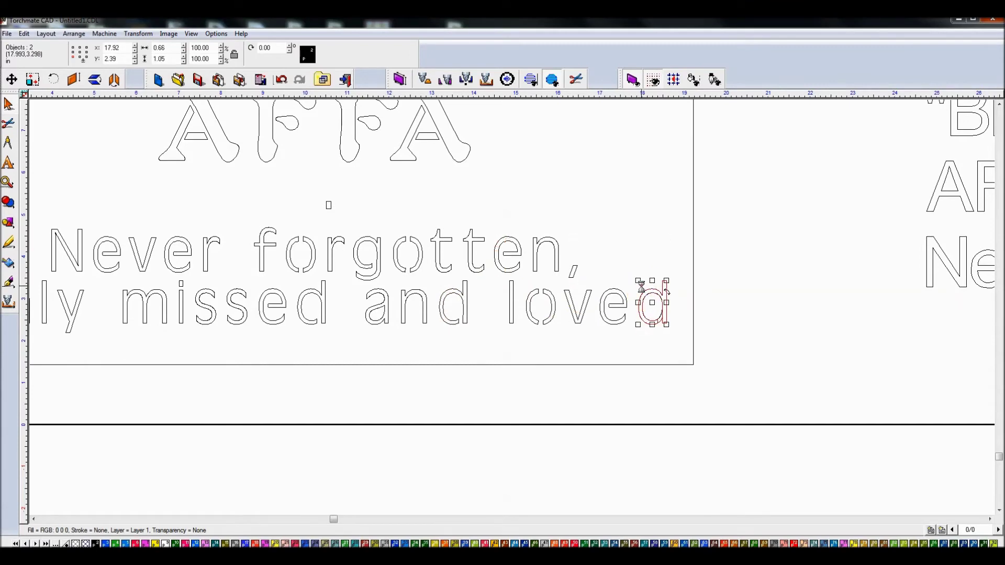
pyautogui.click(667, 330)
# Step: Delete the original inner and outer contours of the "d" in "loved", keeping the bridged copy
pyautogui.scroll(3, 668, 329)
pyautogui.click(481, 289)
pyautogui.press('Delete')
pyautogui.click(478, 271)
pyautogui.press('Delete')
# Step: Inspect the letters of "Never forgotten, only missed and loved" for closed counters and check the bridged "o" in "forgotten"
pyautogui.scroll(-1, 489, 244)
pyautogui.scroll(-4, 512, 307)
pyautogui.scroll(4, 512, 307)
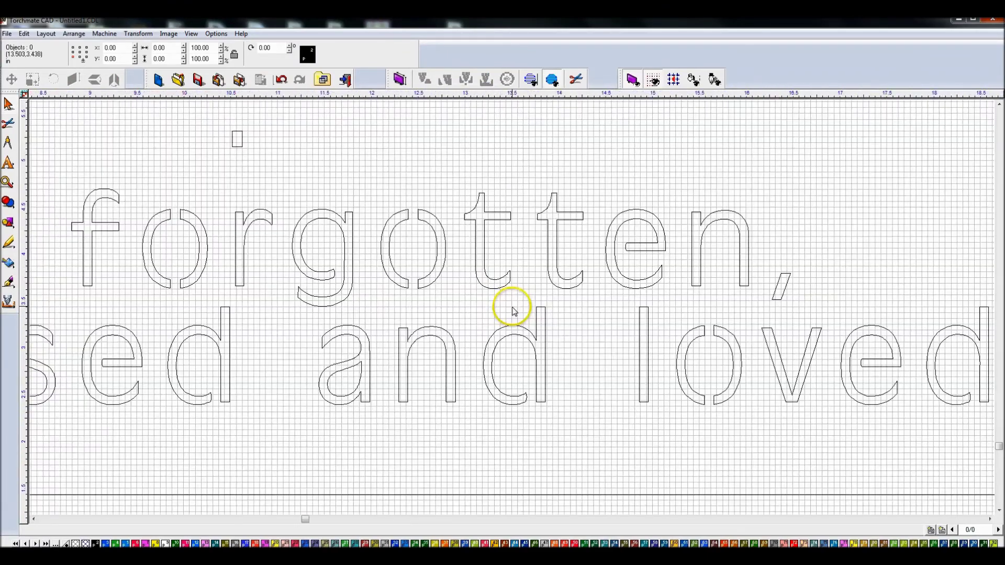
pyautogui.scroll(-3, 512, 307)
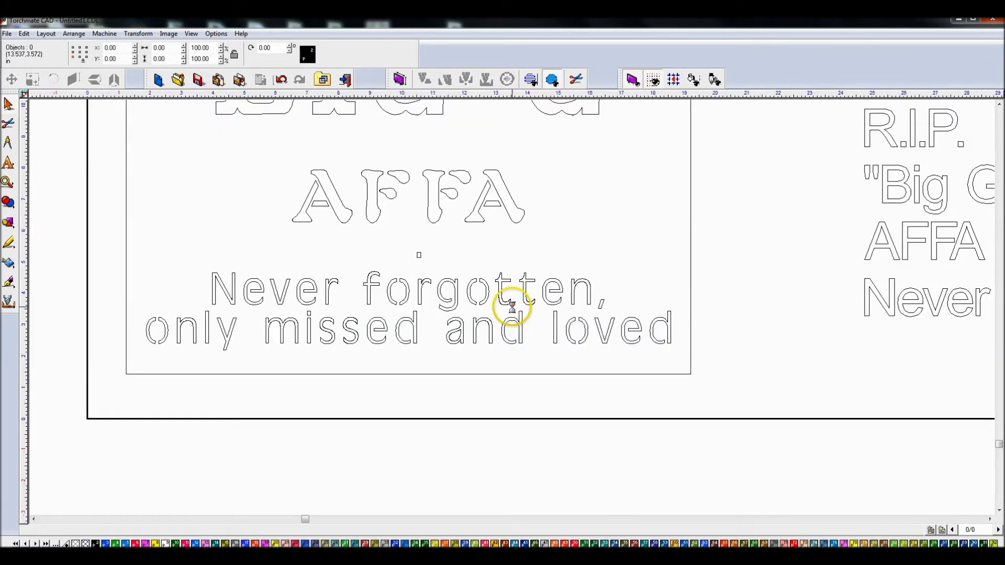
pyautogui.click(394, 289)
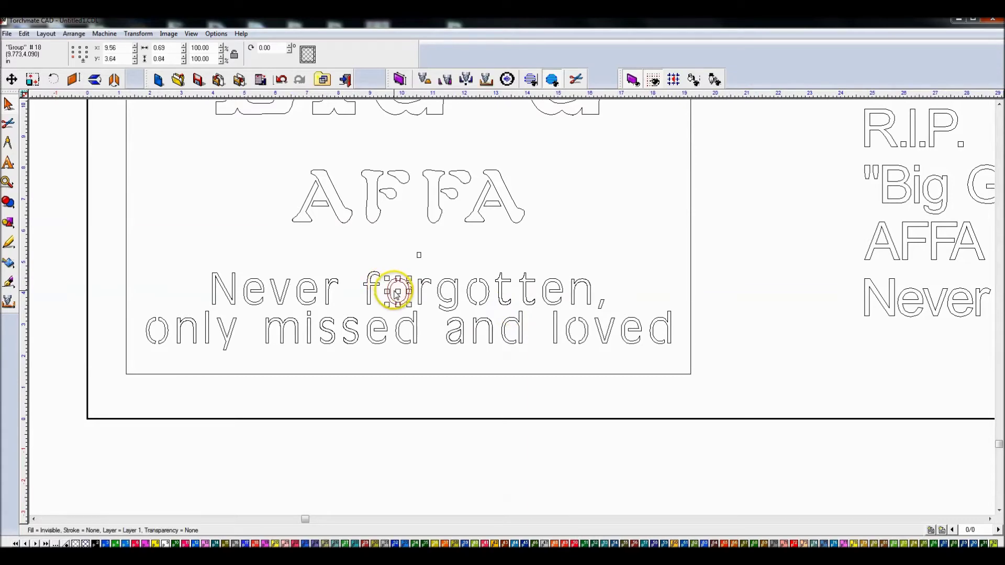
pyautogui.scroll(6, 394, 292)
pyautogui.scroll(-3, 395, 293)
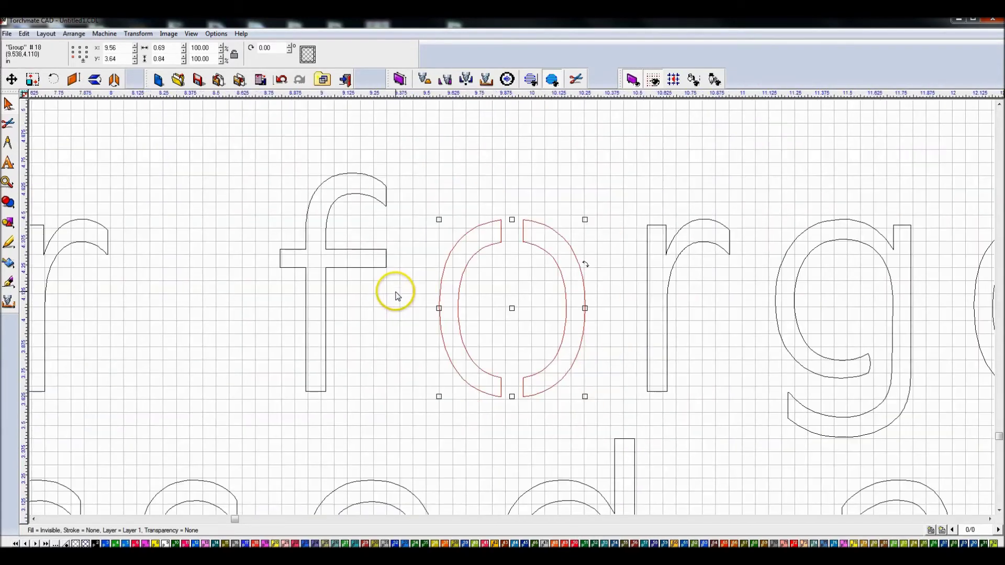
pyautogui.scroll(-4, 396, 293)
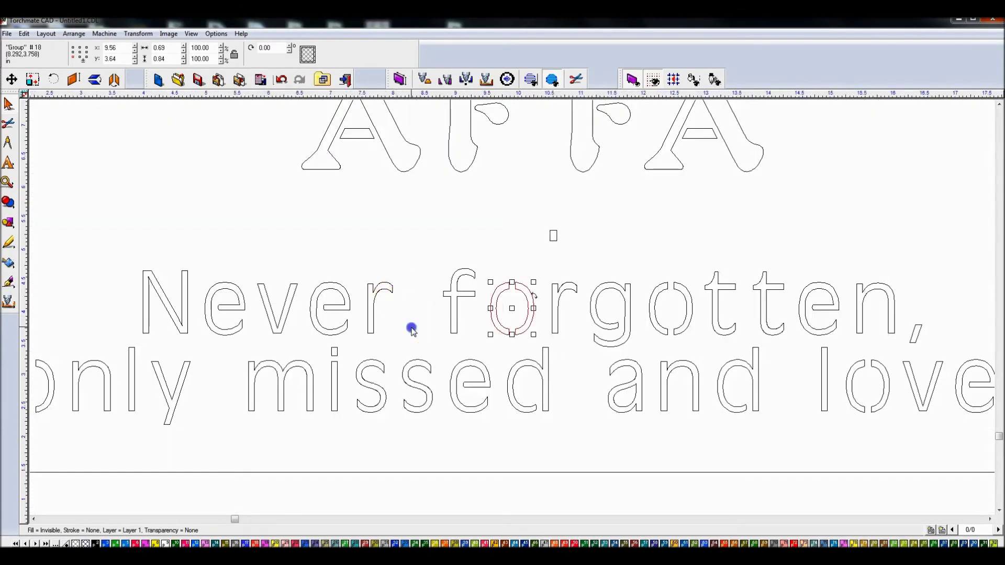
pyautogui.click(411, 328)
pyautogui.scroll(-3, 430, 330)
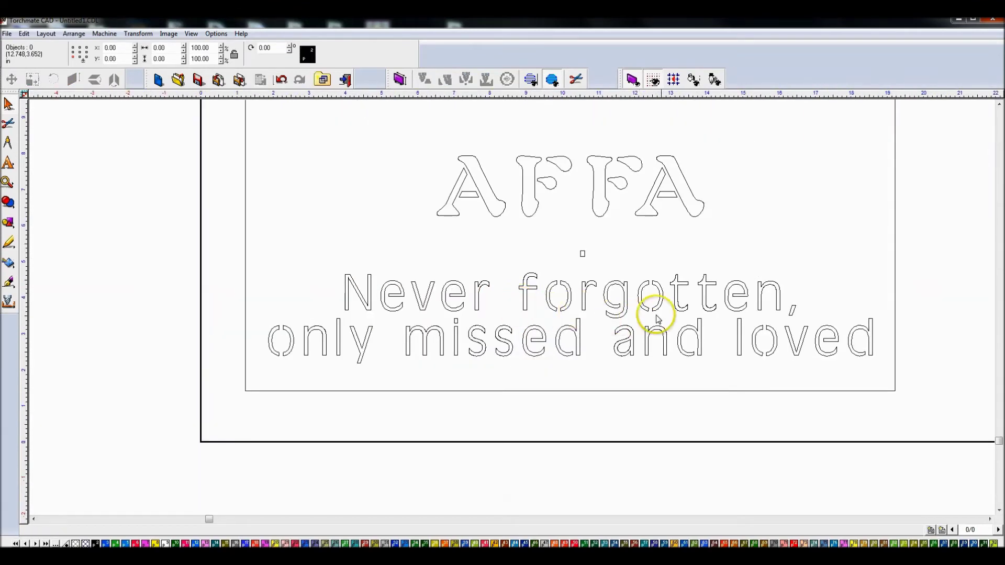
pyautogui.scroll(2, 510, 308)
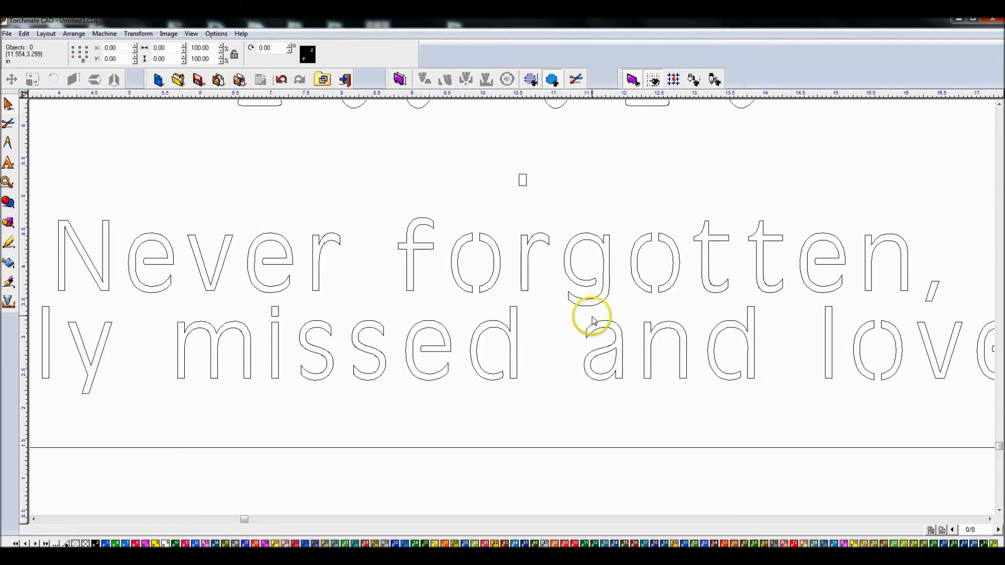
pyautogui.scroll(-2, 404, 298)
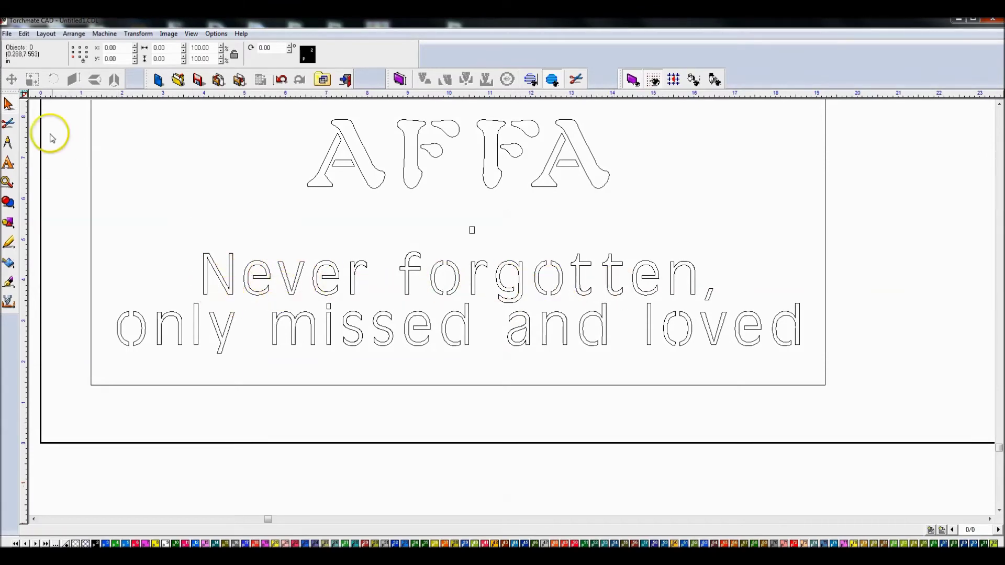
# Step: Move both lines of the "Never forgotten, only missed and loved" lettering out of the sign to below the work area and check them filled
pyautogui.moveTo(67, 213); pyautogui.dragTo(874, 379)
pyautogui.scroll(-2, 392, 311)
pyautogui.moveTo(411, 284); pyautogui.dragTo(417, 403)
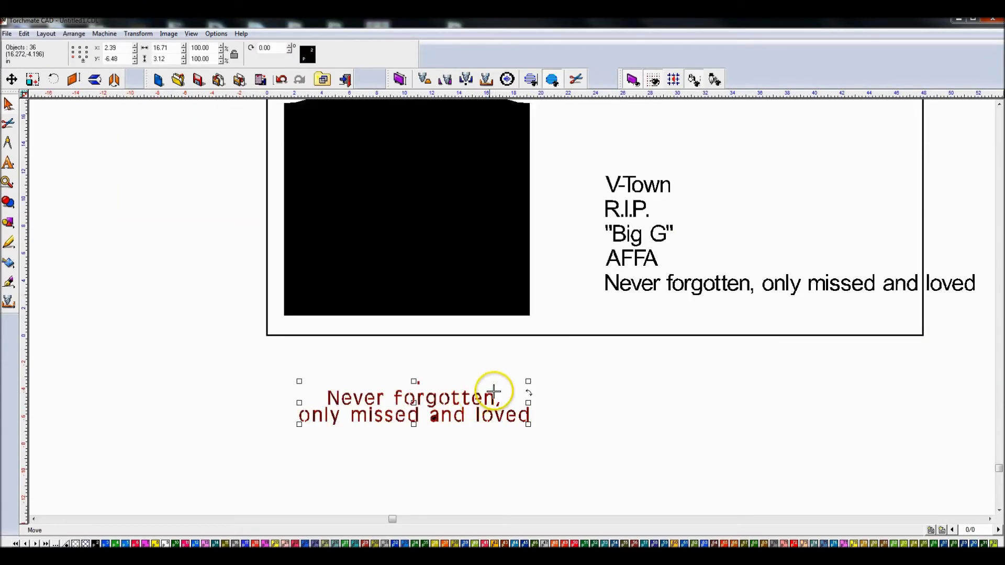
pyautogui.scroll(2, 448, 419)
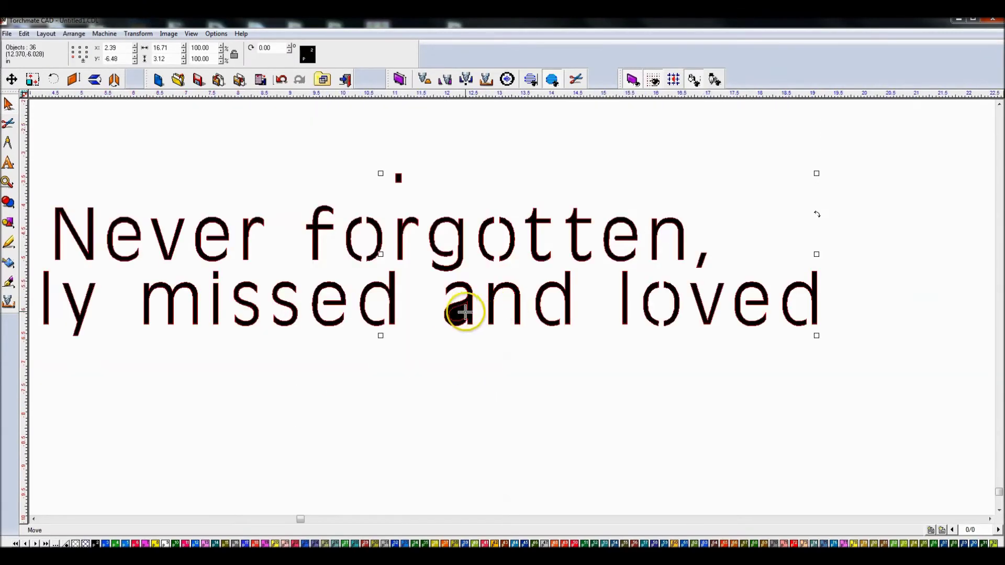
pyautogui.scroll(-1, 359, 303)
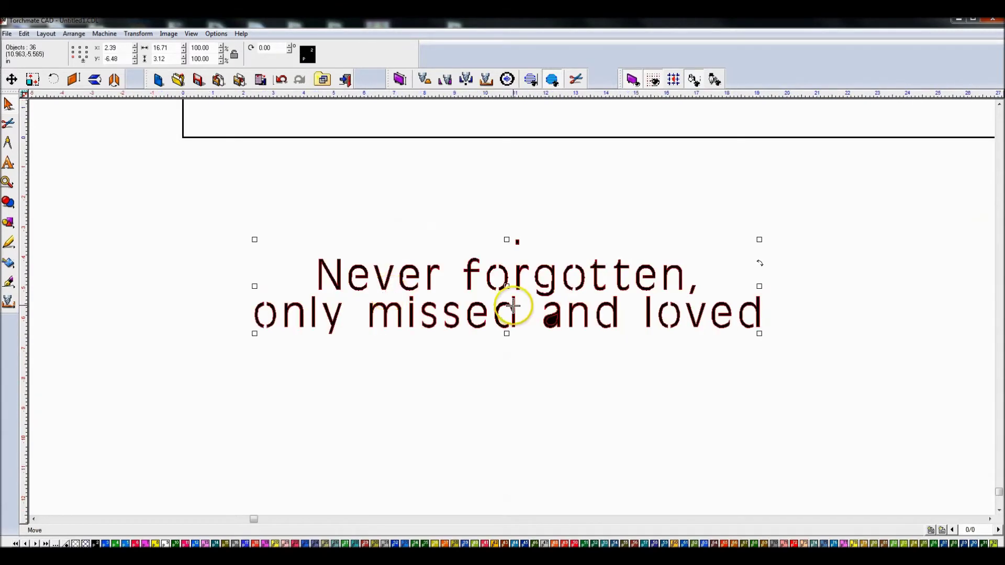
pyautogui.scroll(-2, 545, 251)
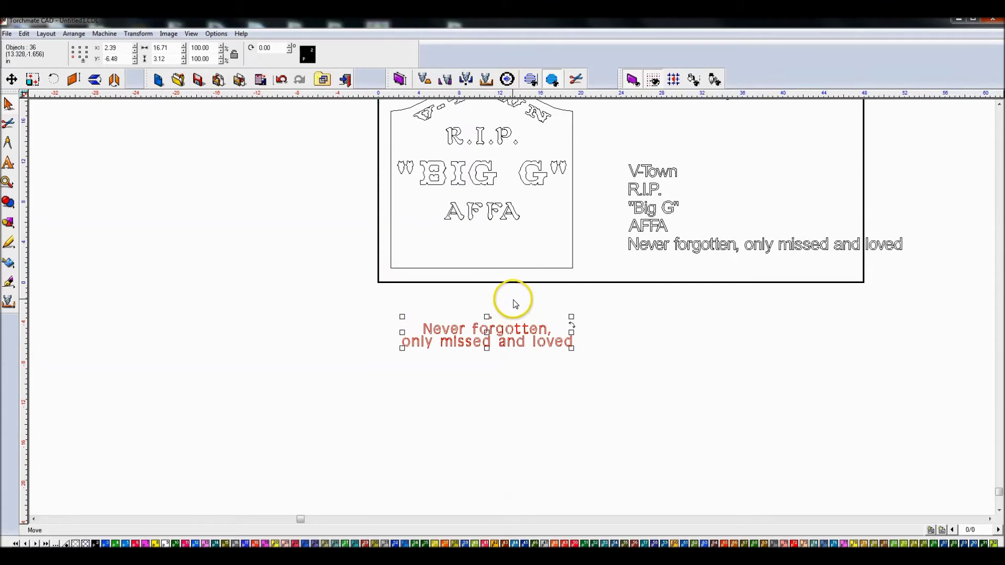
# Step: Undo the last text move and place the small bridge rectangle across the lower bowl of the "a" in "and"
pyautogui.hotkey('ctrl', 'z')
pyautogui.scroll(3, 498, 263)
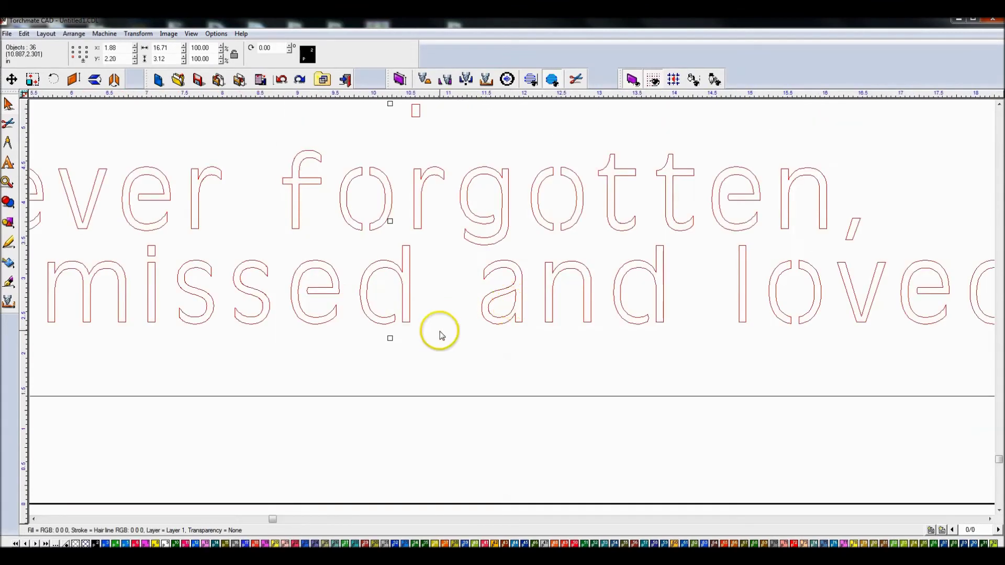
pyautogui.click(418, 112)
pyautogui.moveTo(418, 112); pyautogui.dragTo(460, 235)
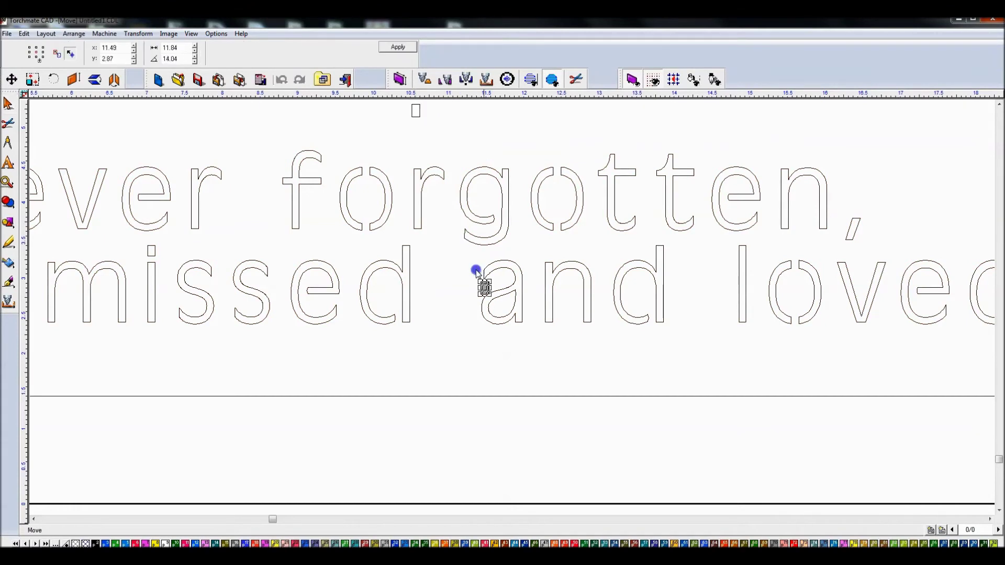
pyautogui.scroll(3, 509, 315)
pyautogui.moveTo(509, 314); pyautogui.dragTo(521, 357)
# Step: Combine the outer and inner outlines of the "a" into one path and cut the bridge rectangle out of it
pyautogui.click(512, 315)
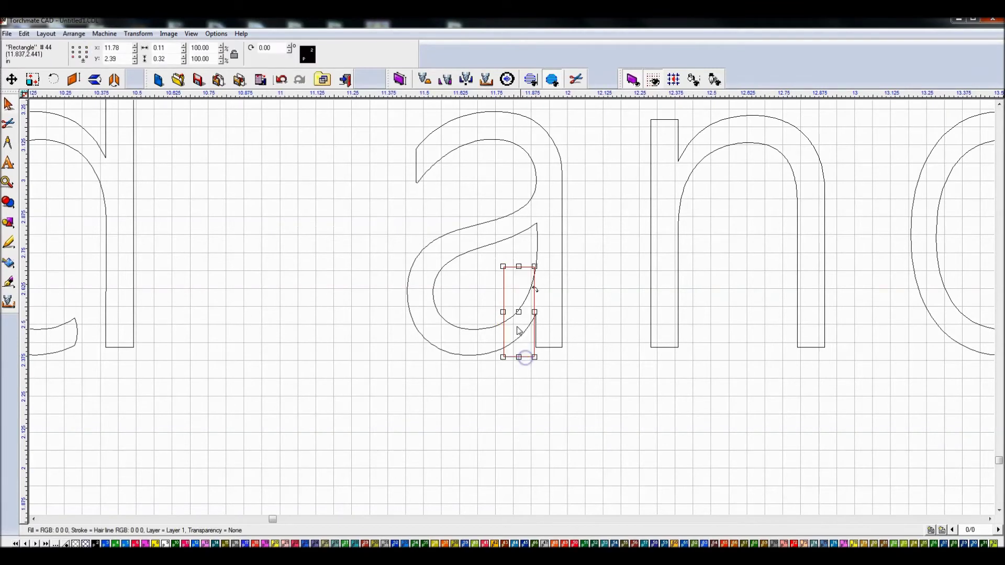
pyautogui.keyDown('shift'); pyautogui.click(475, 223); pyautogui.keyUp('shift')
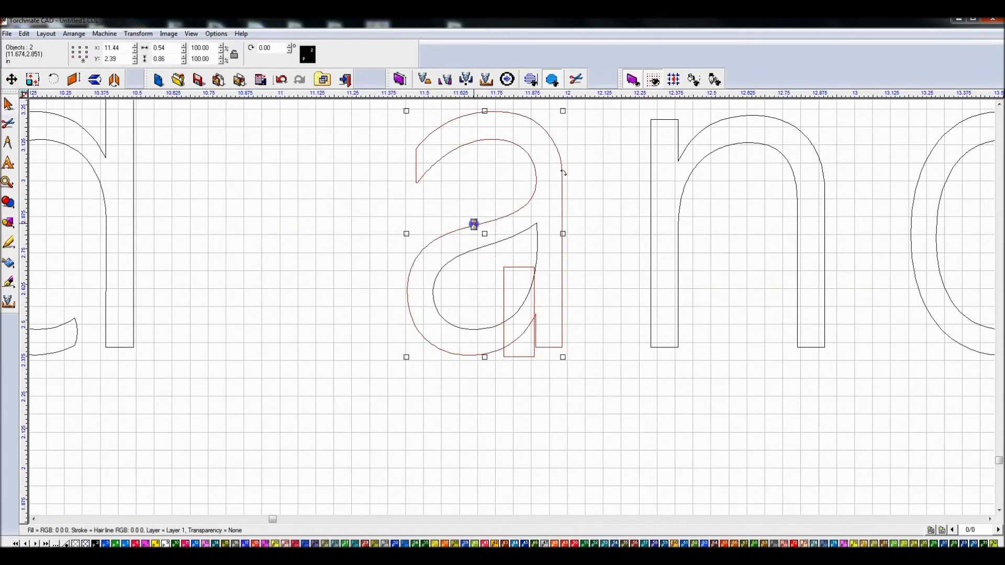
pyautogui.click(492, 252)
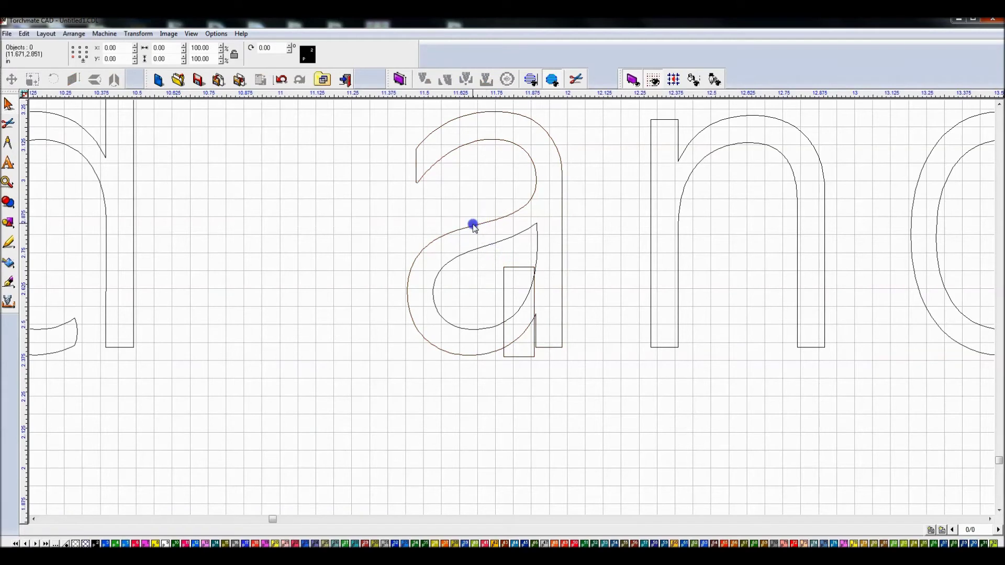
pyautogui.click(478, 226)
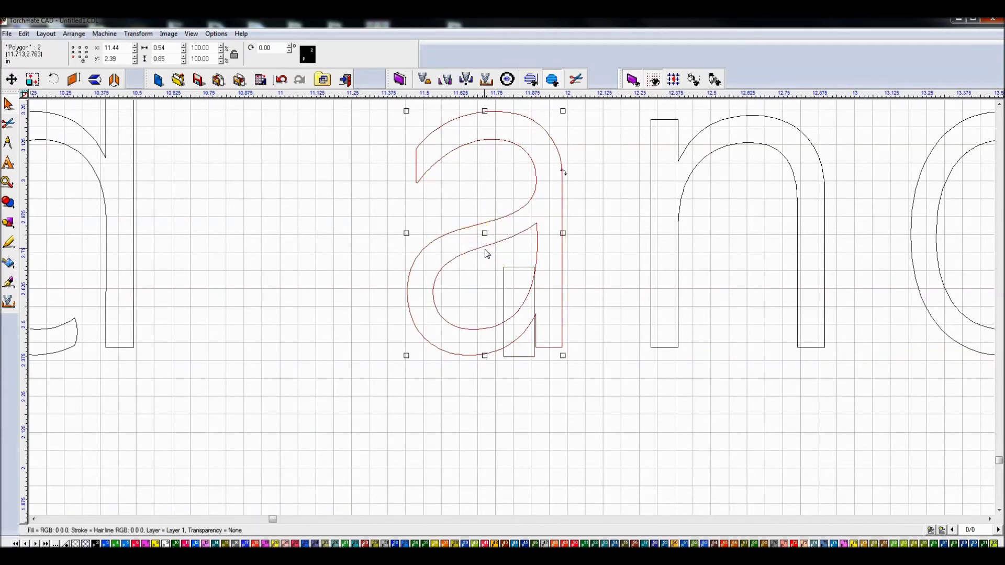
pyautogui.hotkey('ctrl', 'z')
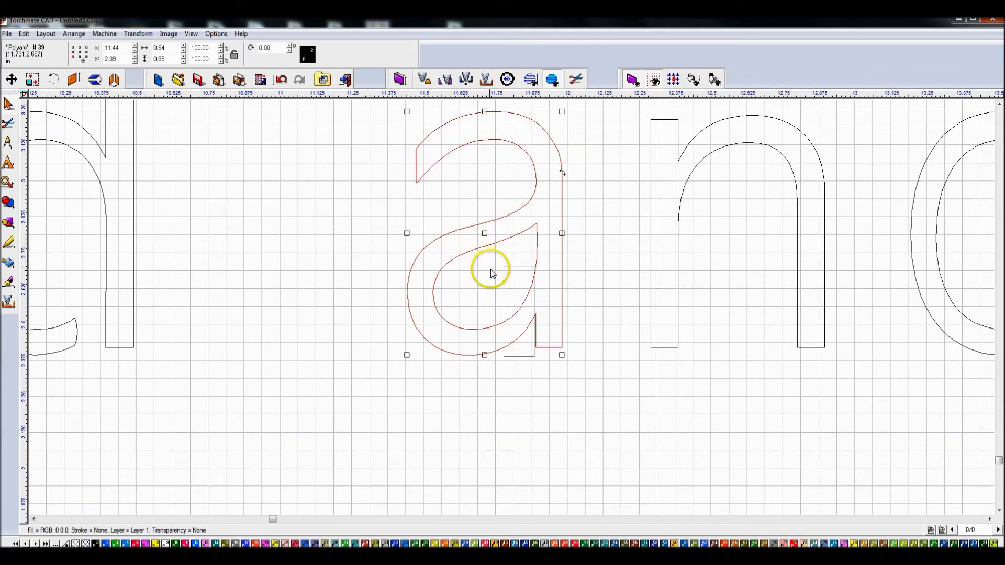
pyautogui.keyDown('shift'); pyautogui.click(514, 267); pyautogui.keyUp('shift')
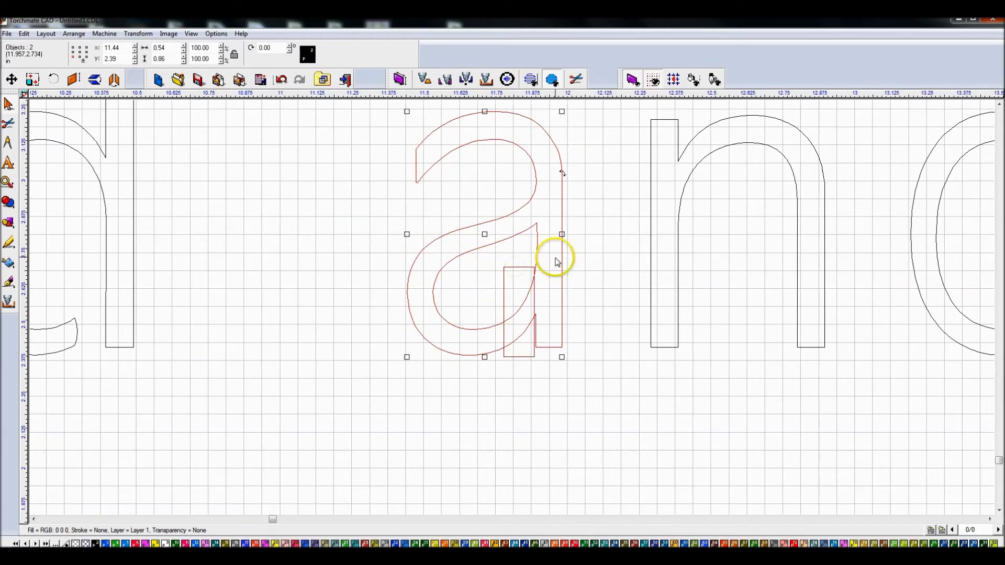
pyautogui.moveTo(485, 261); pyautogui.dragTo(566, 380)
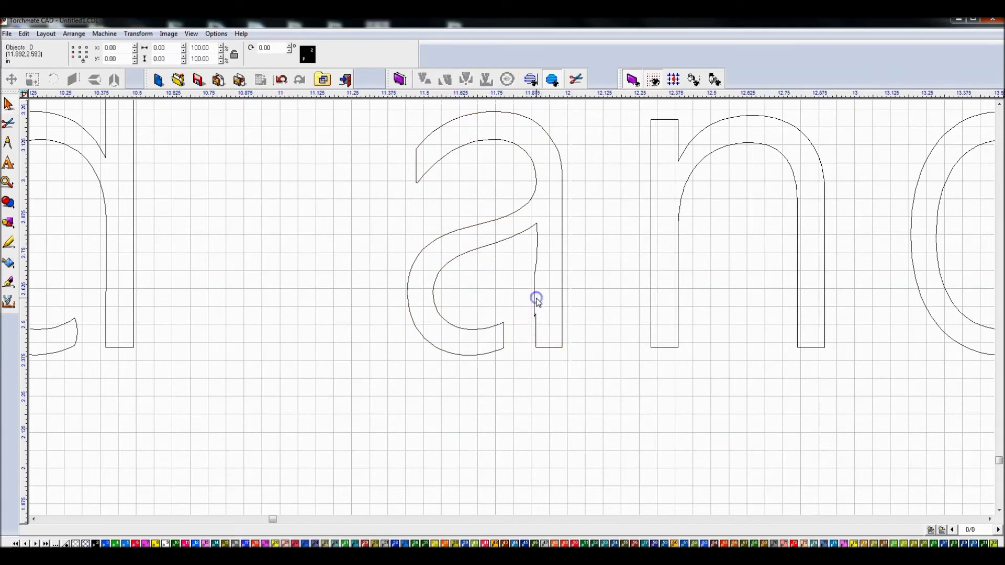
# Step: Edit the nodes of the "a" to remove the leftover points along its stem and round the cut end of its bowl
pyautogui.doubleClick(534, 299)
pyautogui.moveTo(522, 247); pyautogui.dragTo(555, 328)
pyautogui.press('Delete')
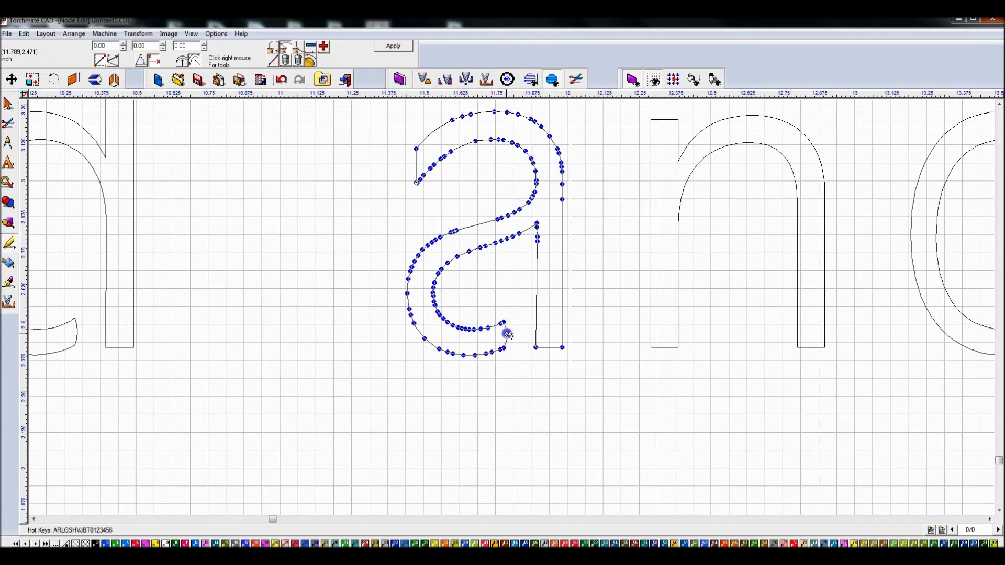
pyautogui.click(526, 331)
pyautogui.click(385, 46)
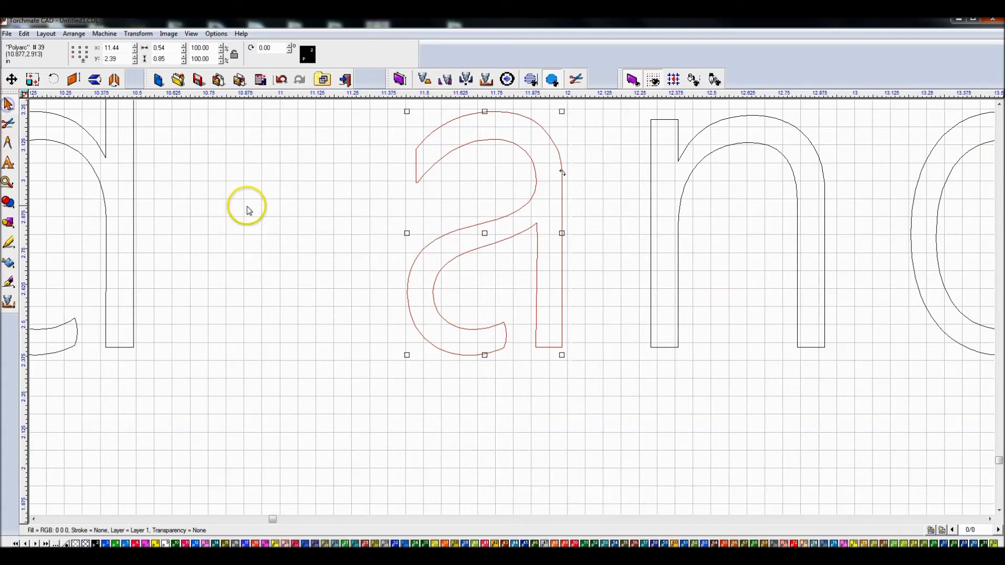
pyautogui.click(218, 202)
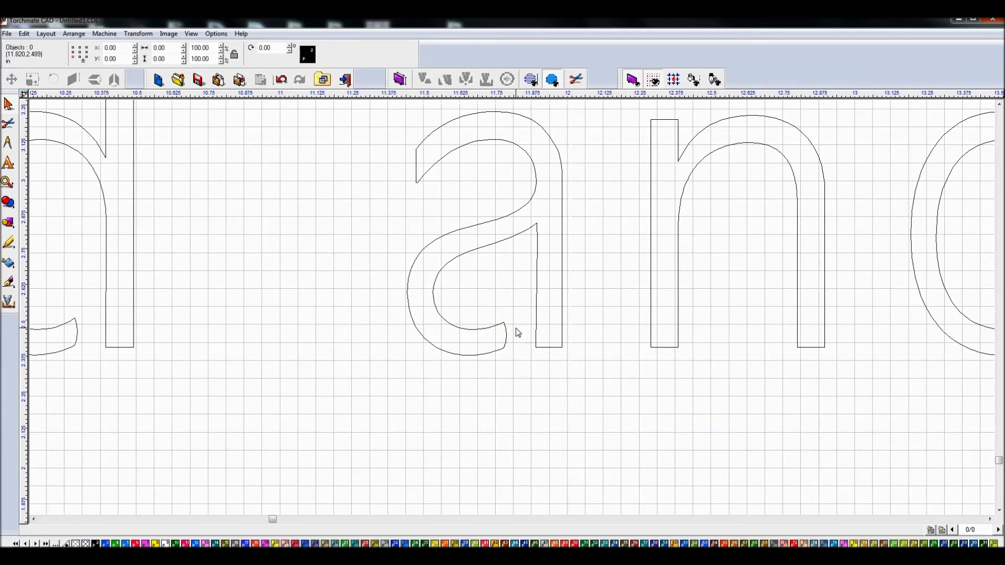
# Step: Try moving the two-line text below the tombstone, preview the design in filled view, and undo the move
pyautogui.scroll(-3, 515, 329)
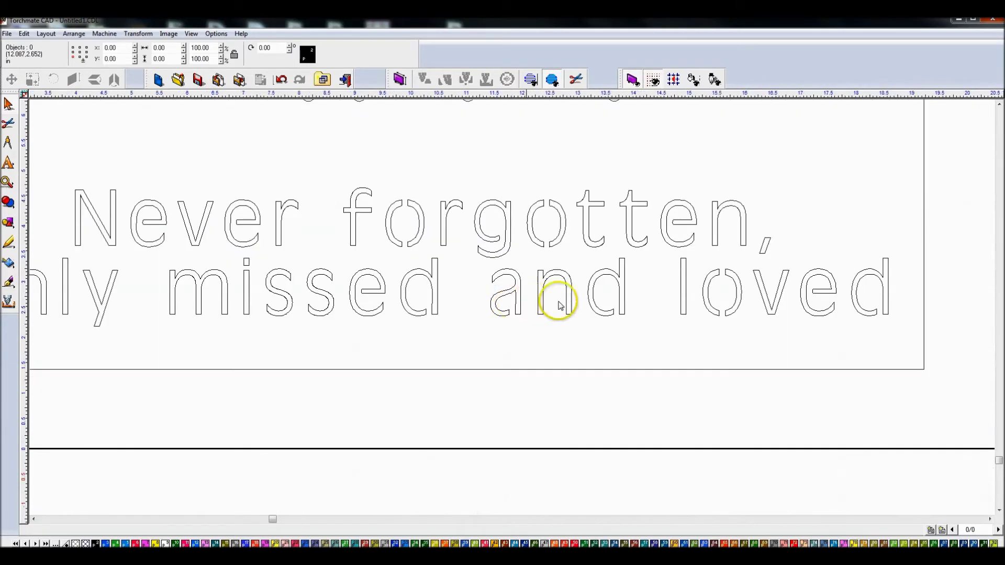
pyautogui.scroll(-3, 563, 299)
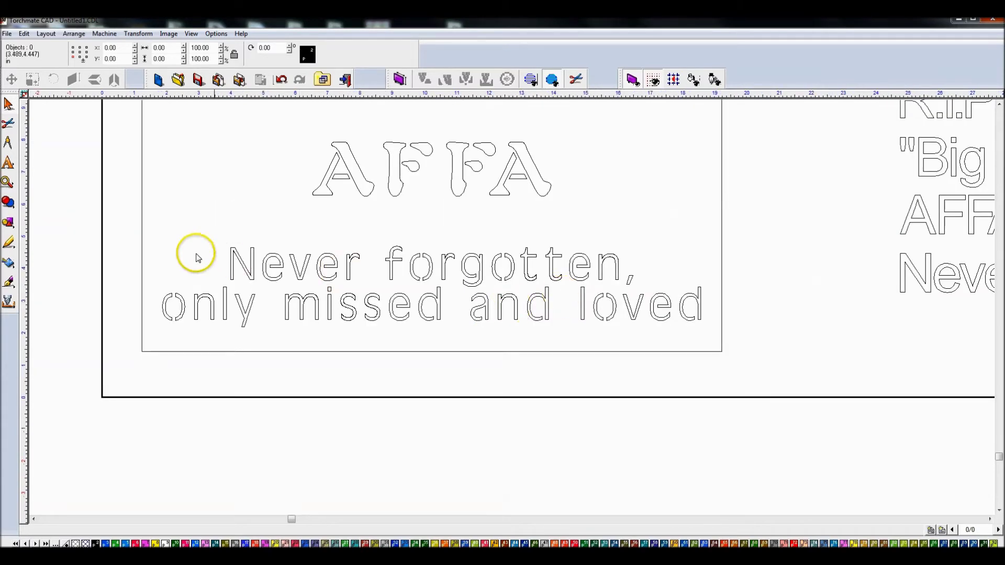
pyautogui.moveTo(111, 225); pyautogui.dragTo(717, 358)
pyautogui.moveTo(432, 284); pyautogui.dragTo(439, 450)
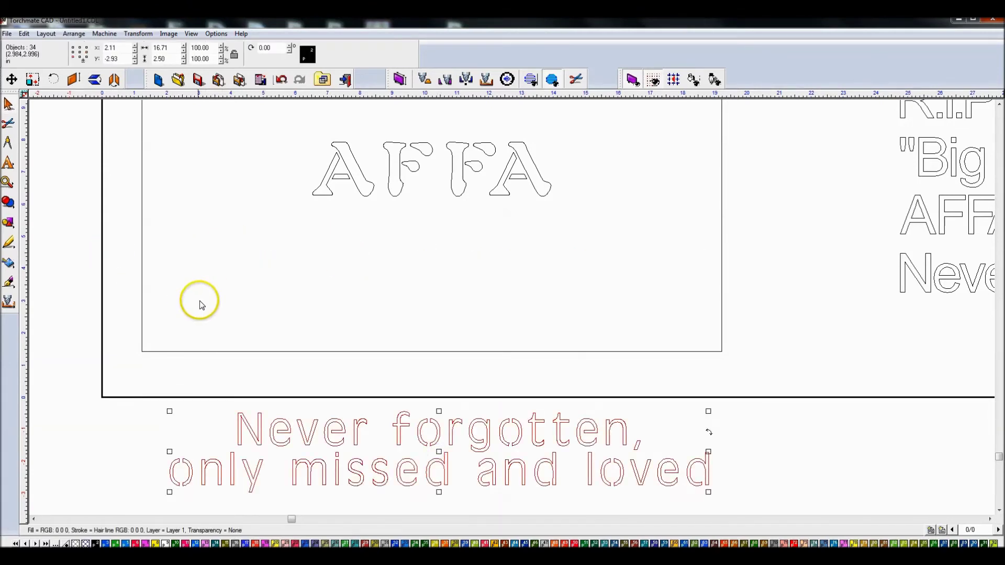
pyautogui.hotkey('ctrl', 'f')
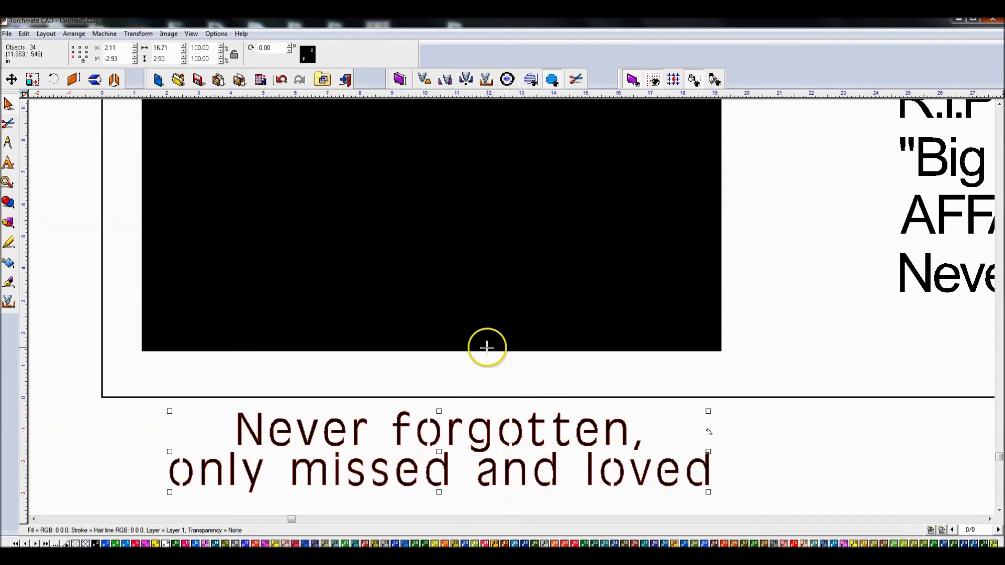
pyautogui.press('f')
pyautogui.hotkey('ctrl', 'z')
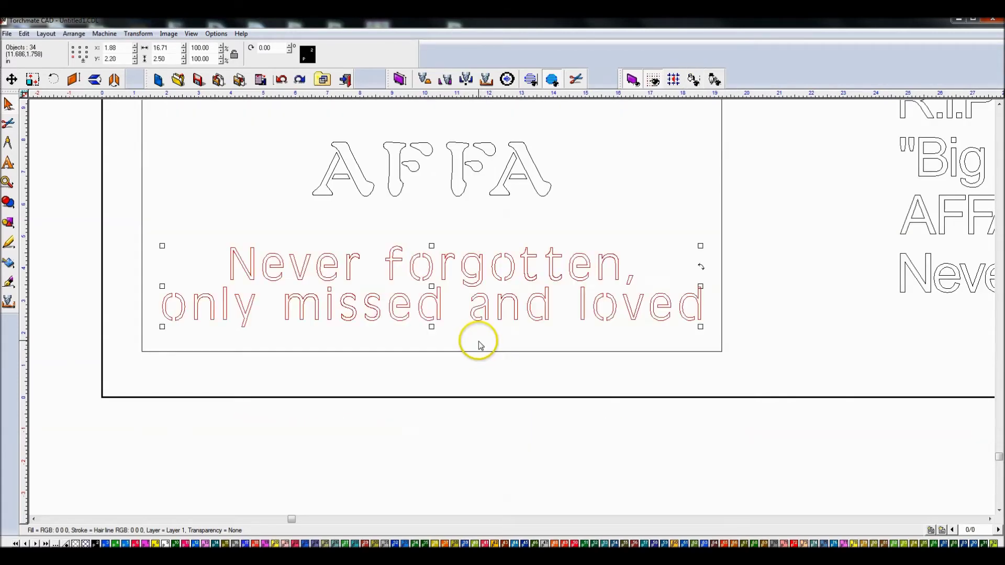
pyautogui.click(464, 230)
pyautogui.scroll(-2, 471, 230)
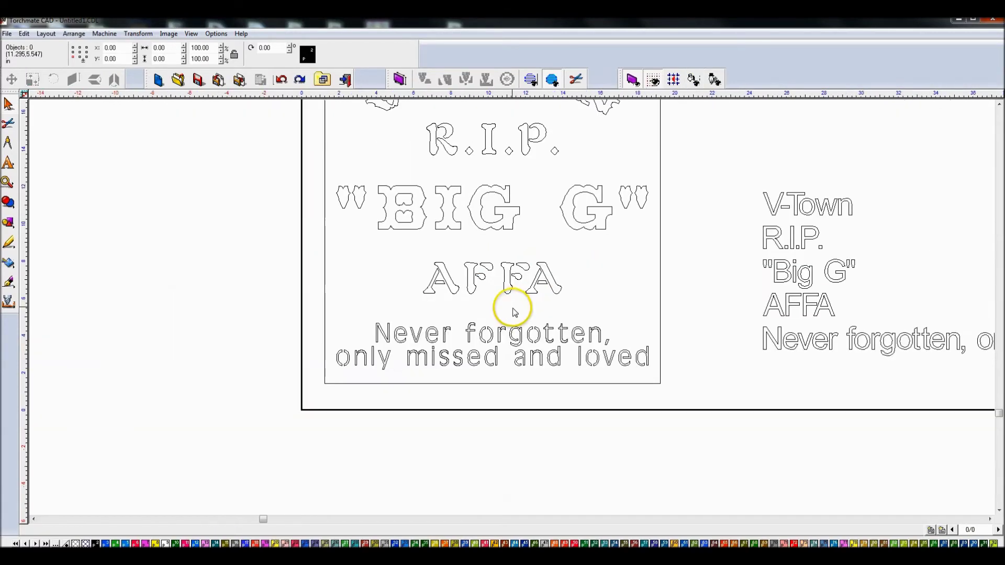
# Step: Group the two-line text, try to combine it with the tombstone outline into one path, and ungroup the text again
pyautogui.scroll(3, 486, 309)
pyautogui.moveTo(74, 318); pyautogui.dragTo(842, 458)
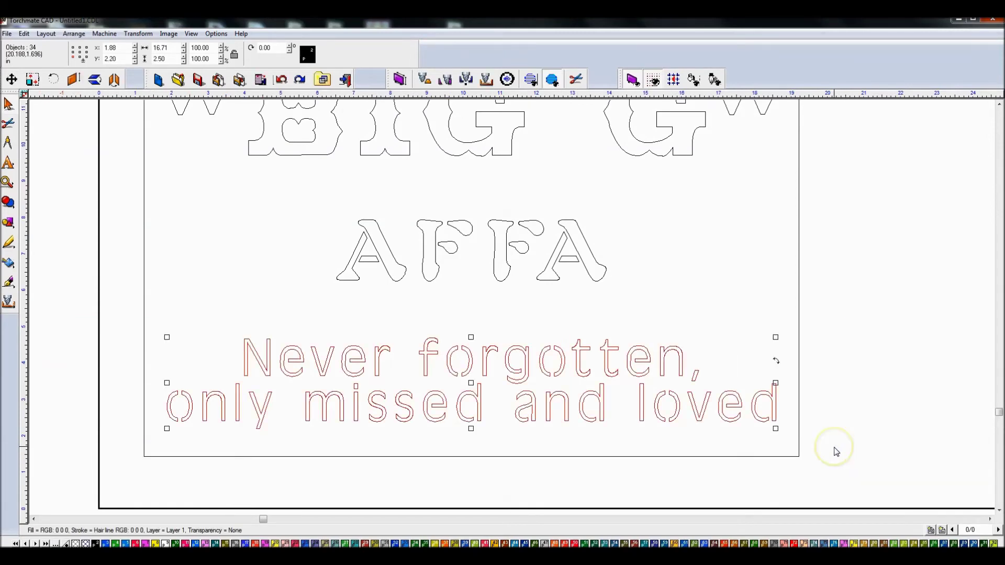
pyautogui.hotkey('ctrl', 'g')
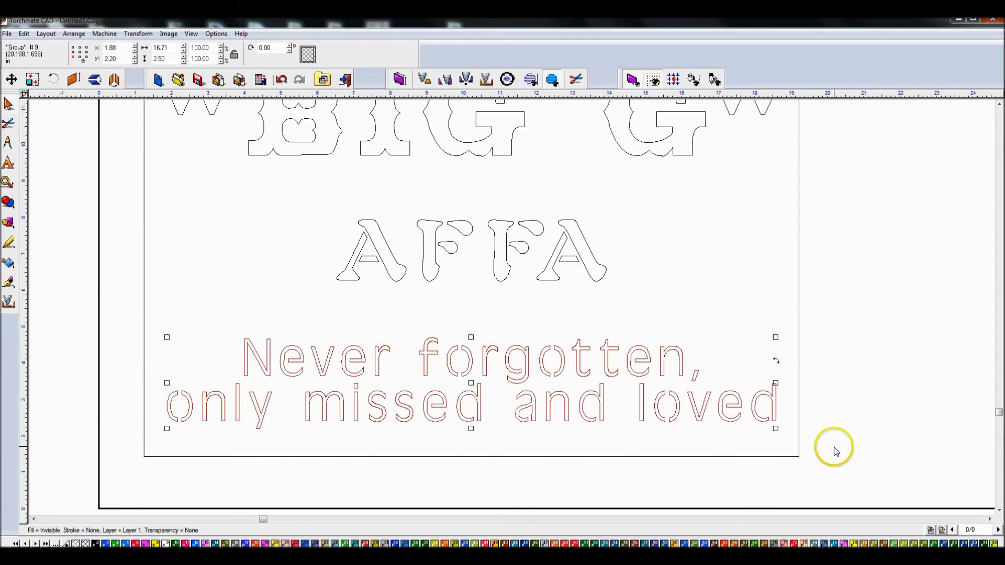
pyautogui.keyDown('shift'); pyautogui.click(798, 282); pyautogui.keyUp('shift')
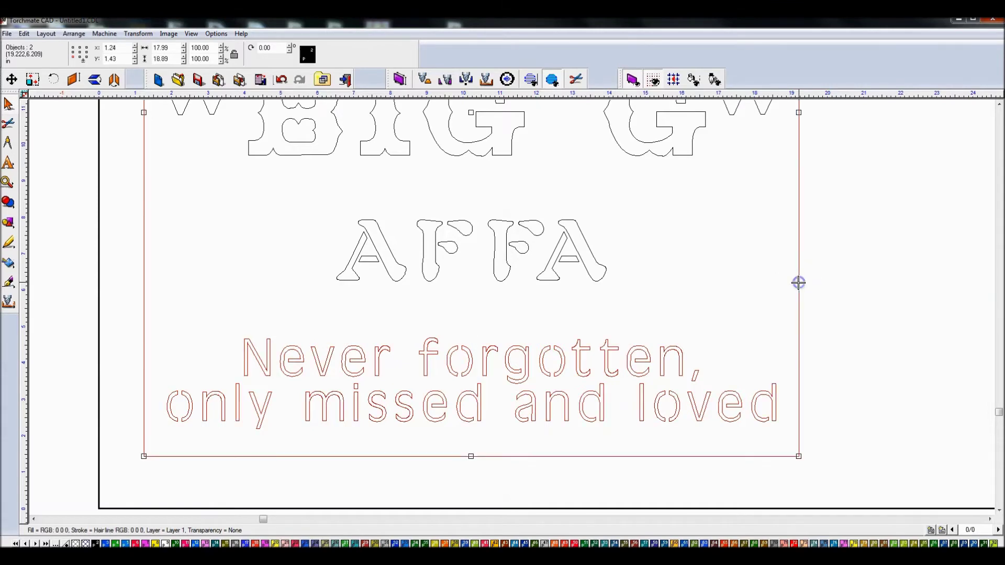
pyautogui.hotkey('ctrl', 'm')
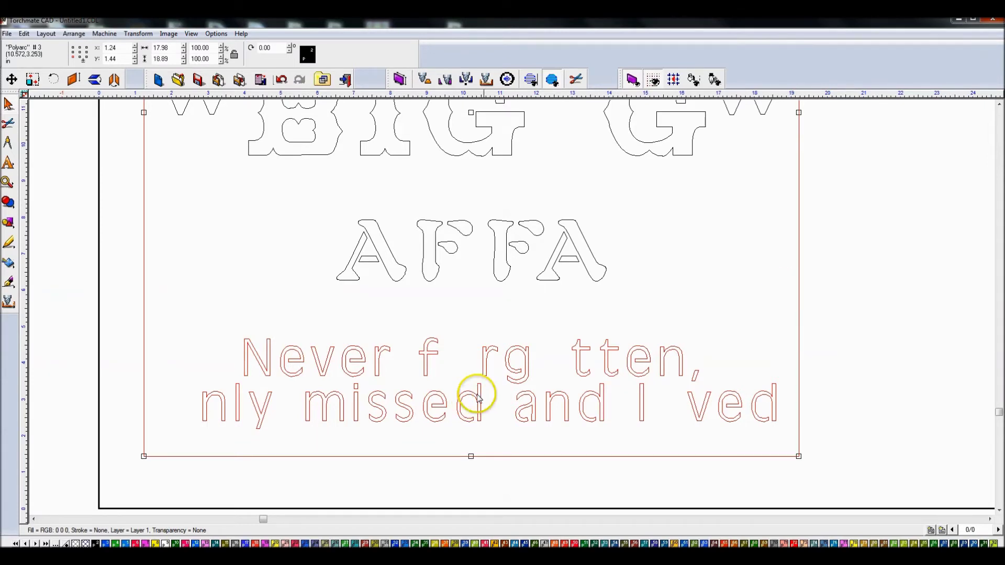
pyautogui.click(548, 391)
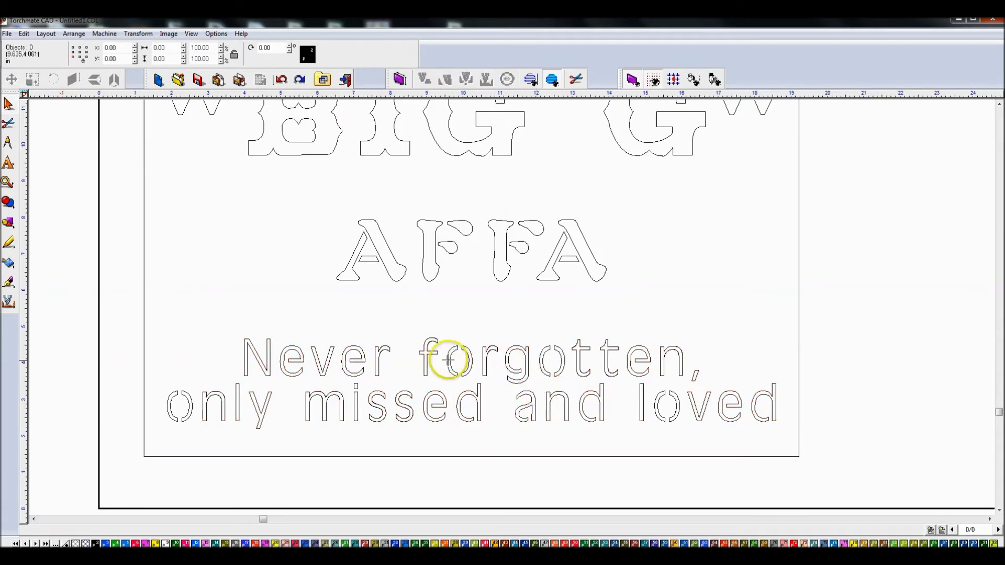
pyautogui.click(434, 350)
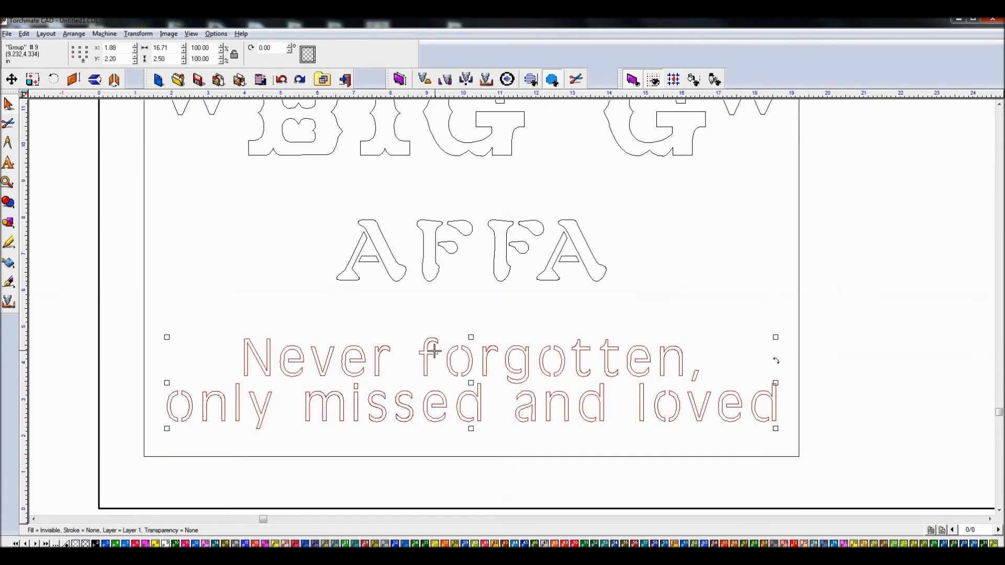
pyautogui.hotkey('ctrl', 'u')
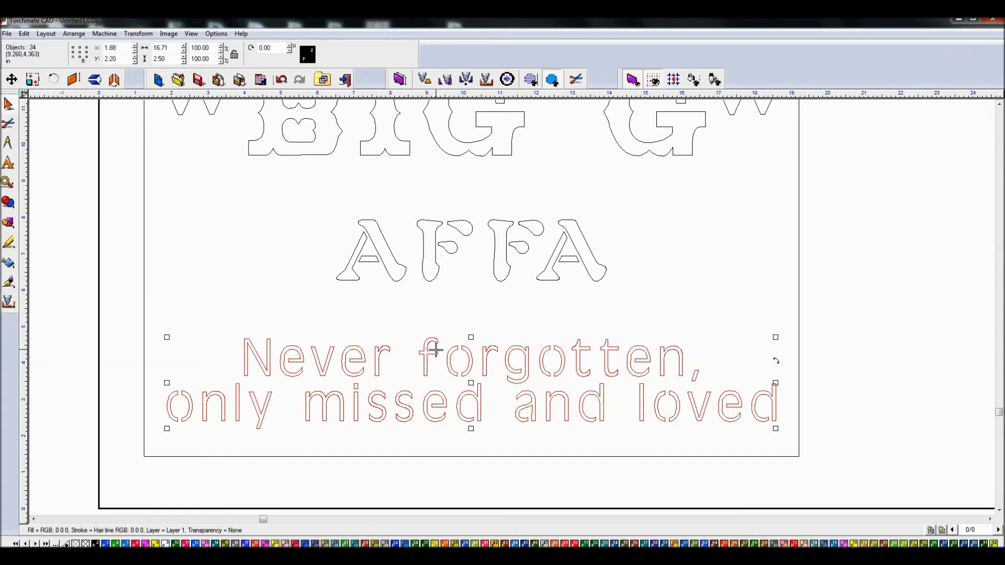
# Step: Combine the letters of "Never" with the tombstone outline into one path and check the result in filled view
pyautogui.click(468, 325)
pyautogui.moveTo(193, 327); pyautogui.dragTo(404, 382)
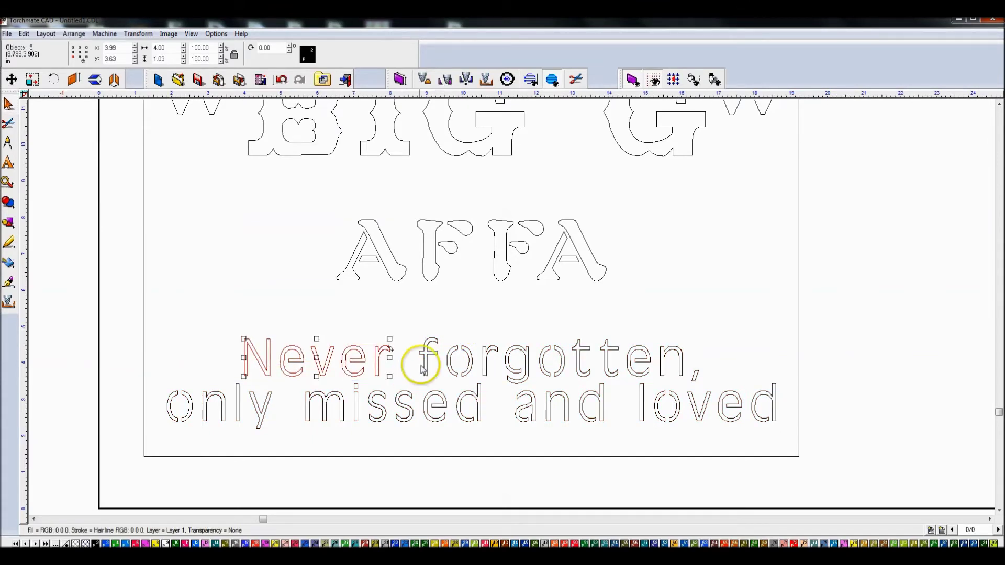
pyautogui.click(798, 326)
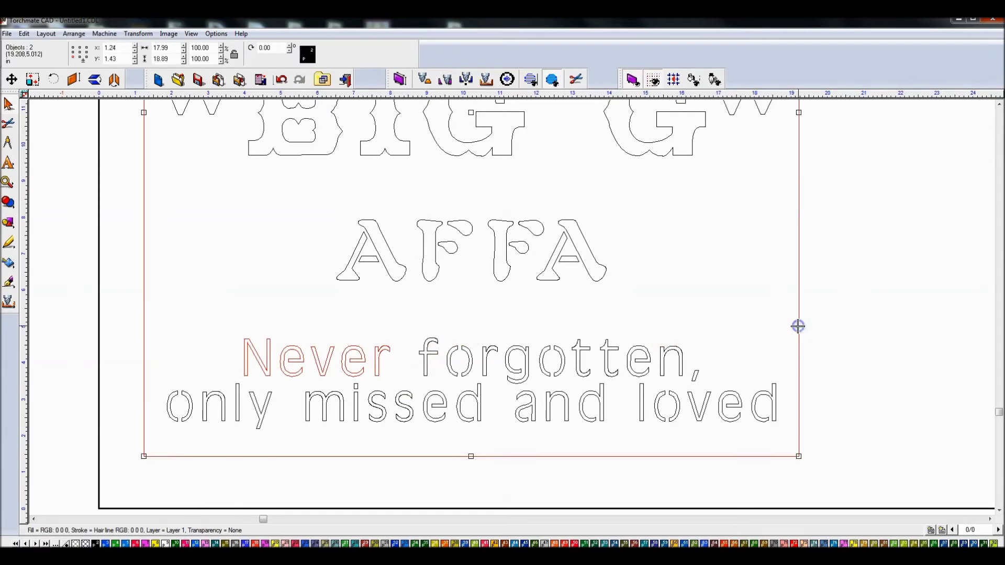
pyautogui.click(690, 326)
pyautogui.moveTo(416, 321); pyautogui.dragTo(437, 354)
pyautogui.hotkey('ctrl', 'f')
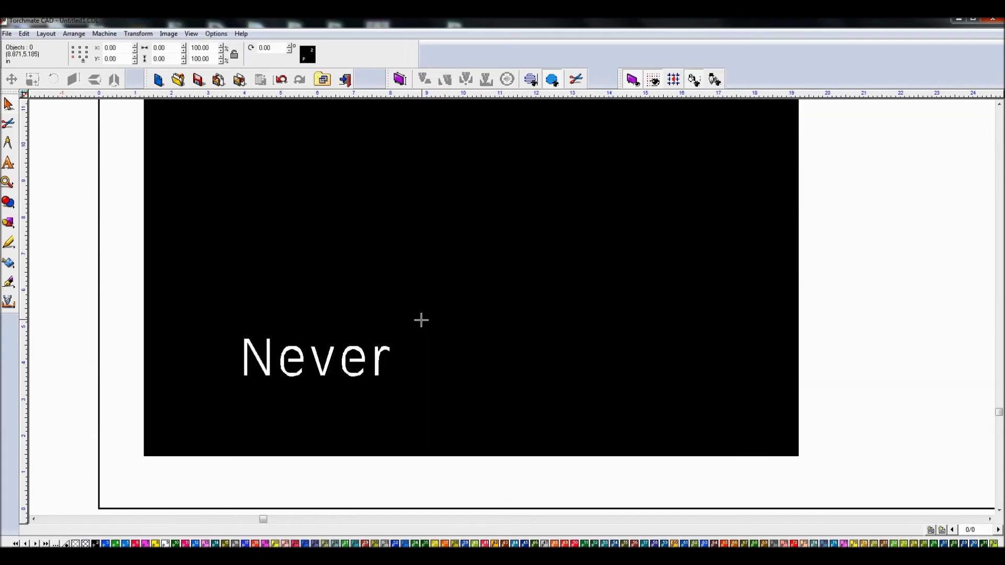
pyautogui.hotkey('ctrl', 'f')
# Step: Try to combine the letters of "forgotten," with the tombstone outline into one path
pyautogui.moveTo(400, 316); pyautogui.dragTo(718, 386)
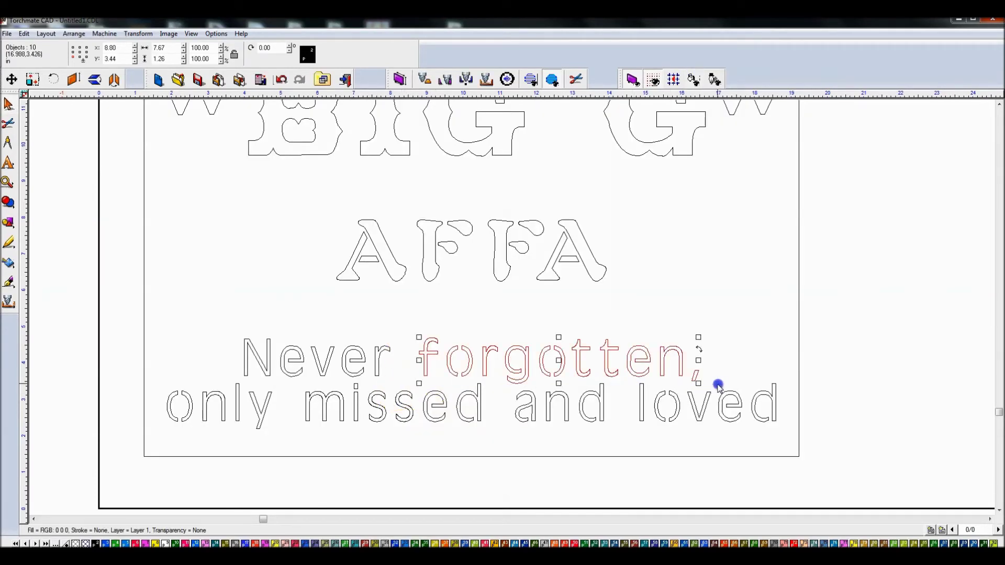
pyautogui.click(797, 341)
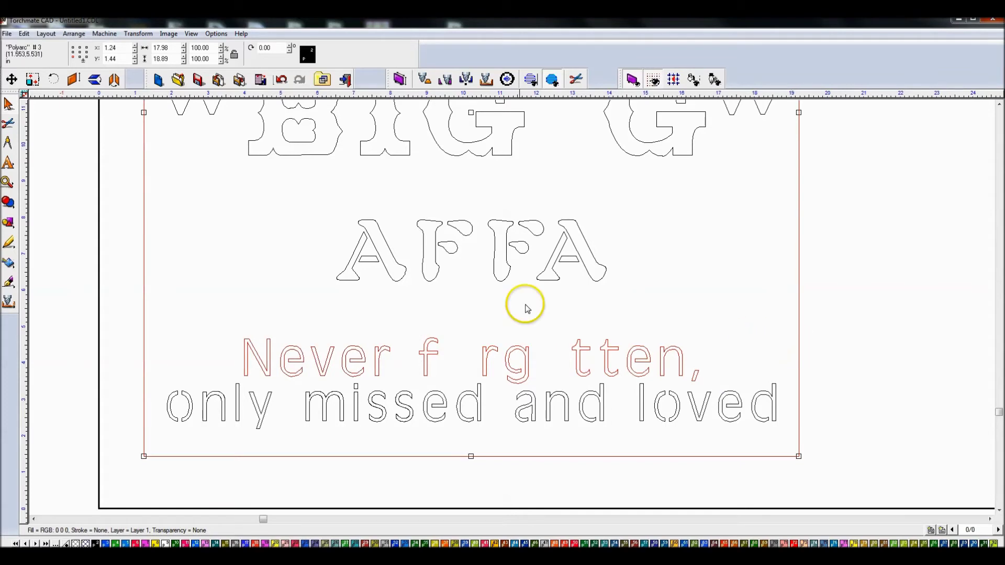
pyautogui.click(575, 325)
pyautogui.moveTo(447, 336); pyautogui.dragTo(474, 385)
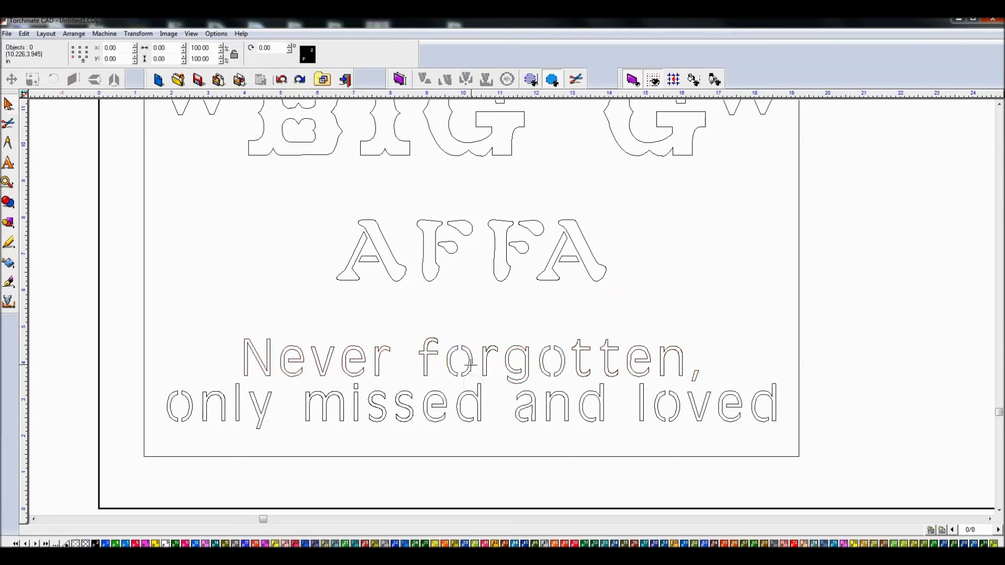
pyautogui.click(470, 364)
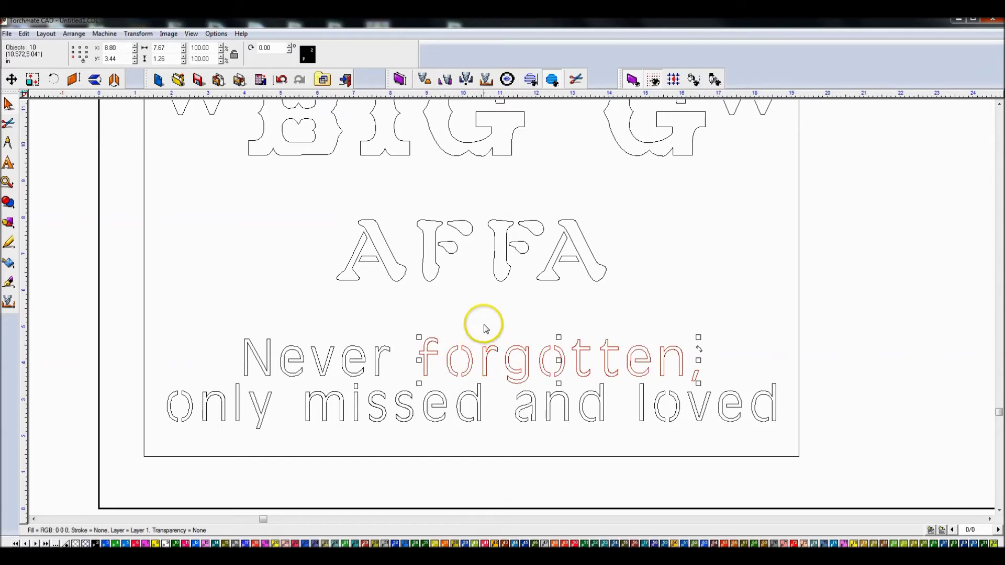
# Step: Select the two "o" letters in "forgotten," and try to combine them with the tombstone outline
pyautogui.click(478, 325)
pyautogui.click(464, 348)
pyautogui.keyDown('shift'); pyautogui.click(547, 351); pyautogui.keyUp('shift')
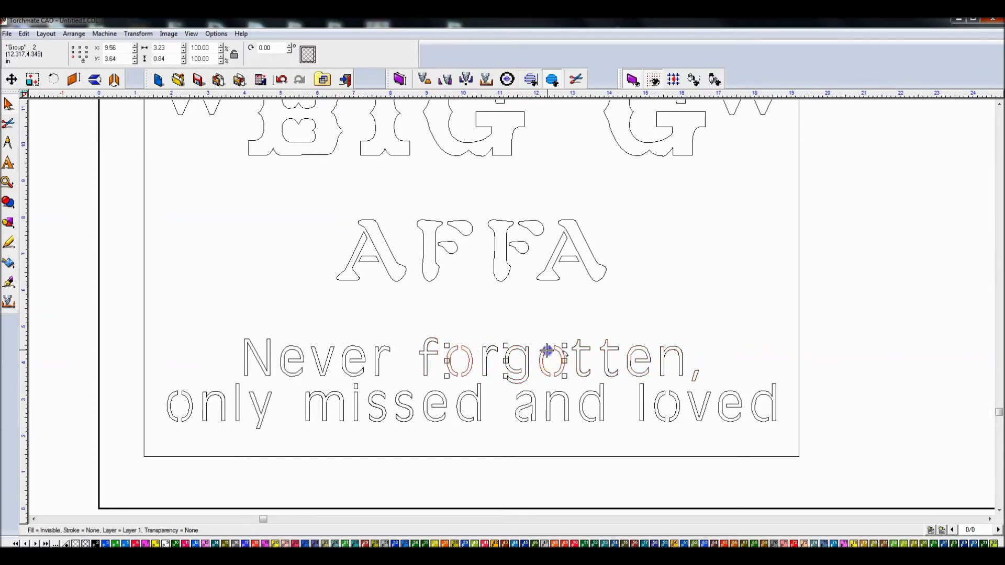
pyautogui.click(797, 312)
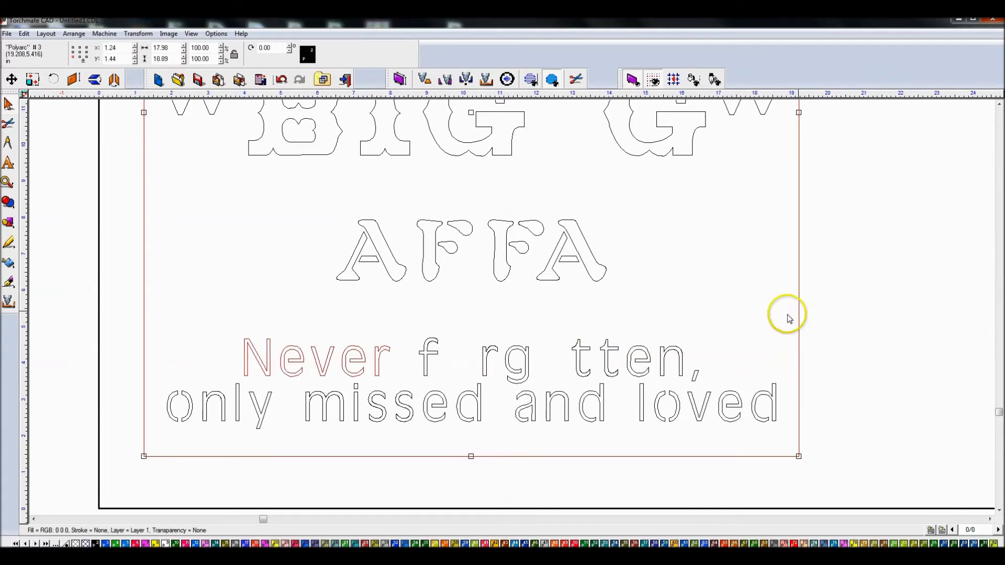
pyautogui.click(744, 319)
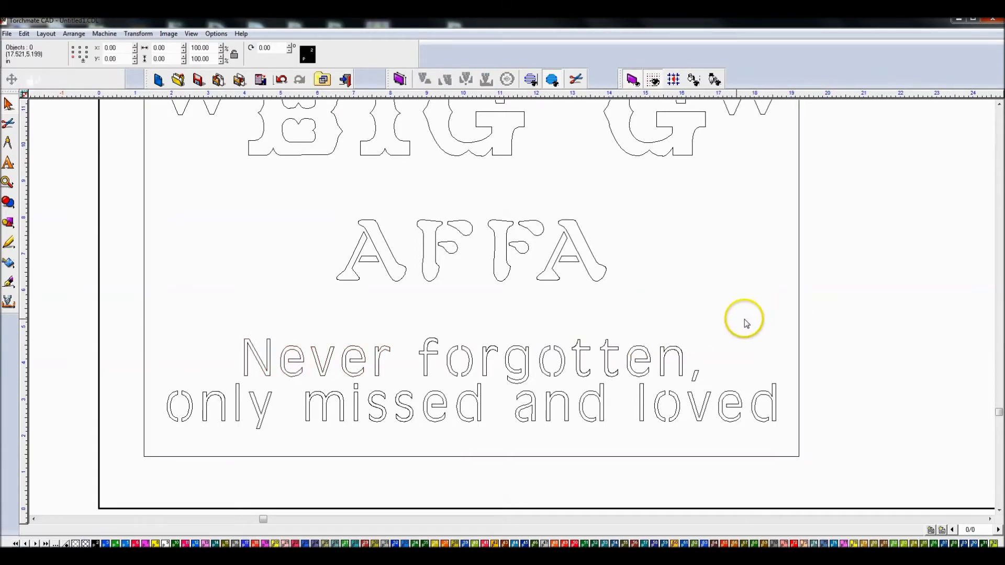
# Step: Ungroup the two bridged "o" letters in "forgotten," into separate halves
pyautogui.click(561, 353)
pyautogui.hotkey('ctrl', 'u')
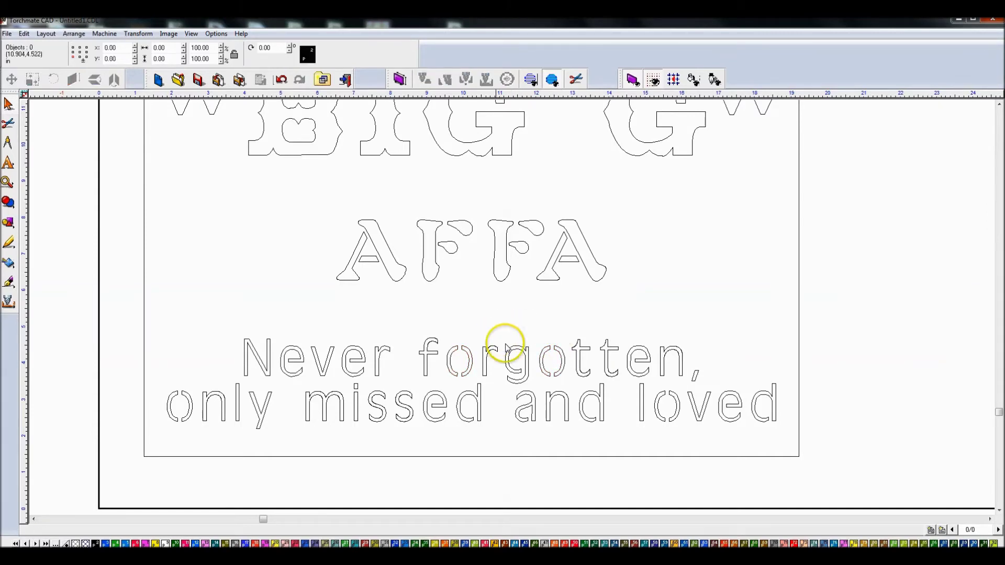
pyautogui.click(471, 352)
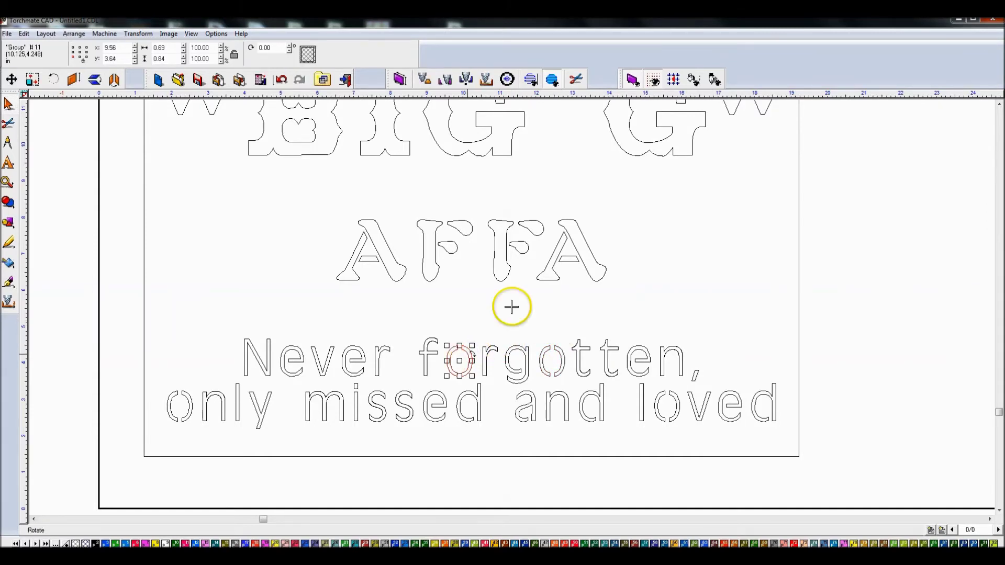
pyautogui.scroll(6, 467, 353)
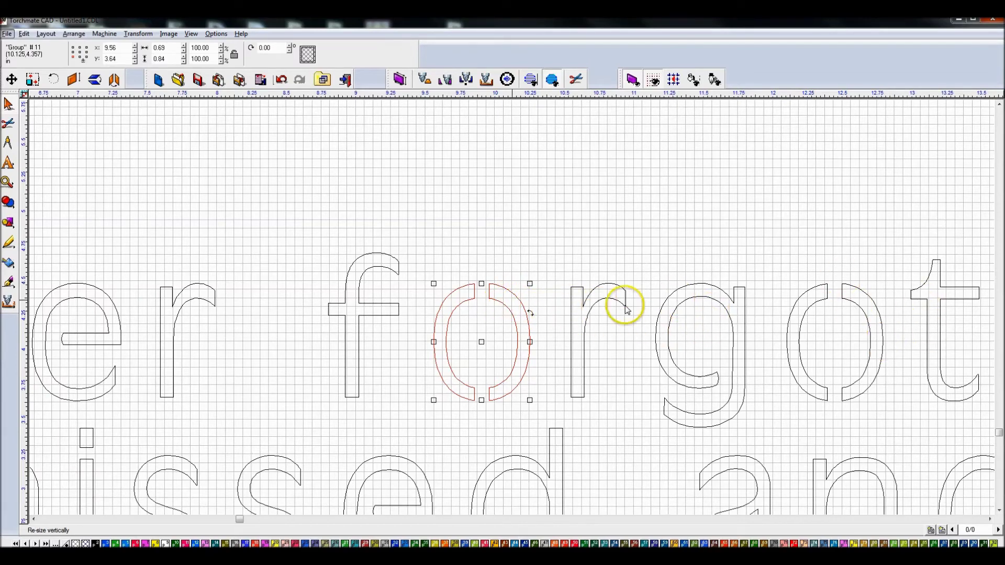
pyautogui.click(790, 313)
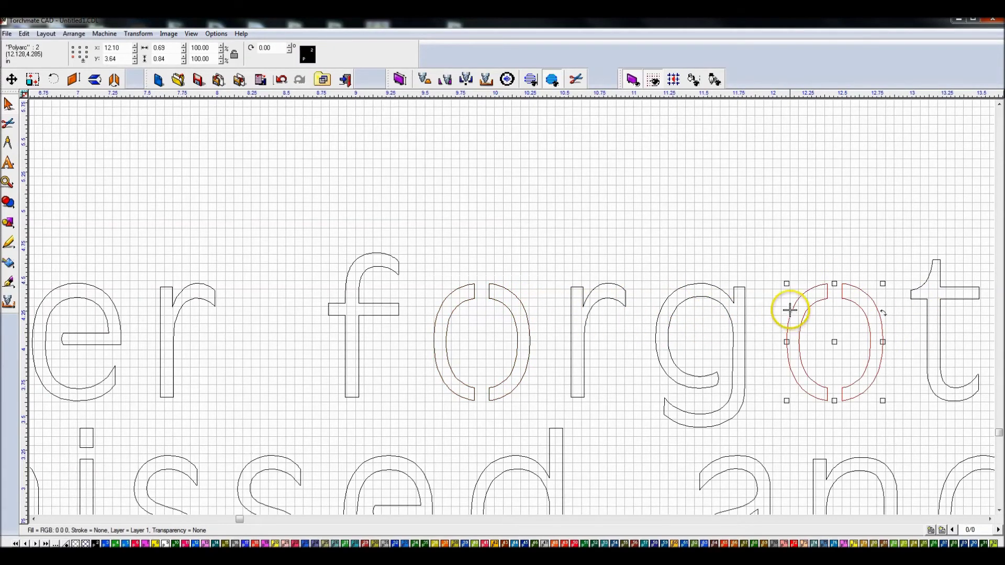
# Step: Group the letters of "forgotten," and combine them with the tombstone outline into one path
pyautogui.scroll(-3, 789, 295)
pyautogui.moveTo(344, 275); pyautogui.dragTo(759, 358)
pyautogui.hotkey('ctrl', 'g')
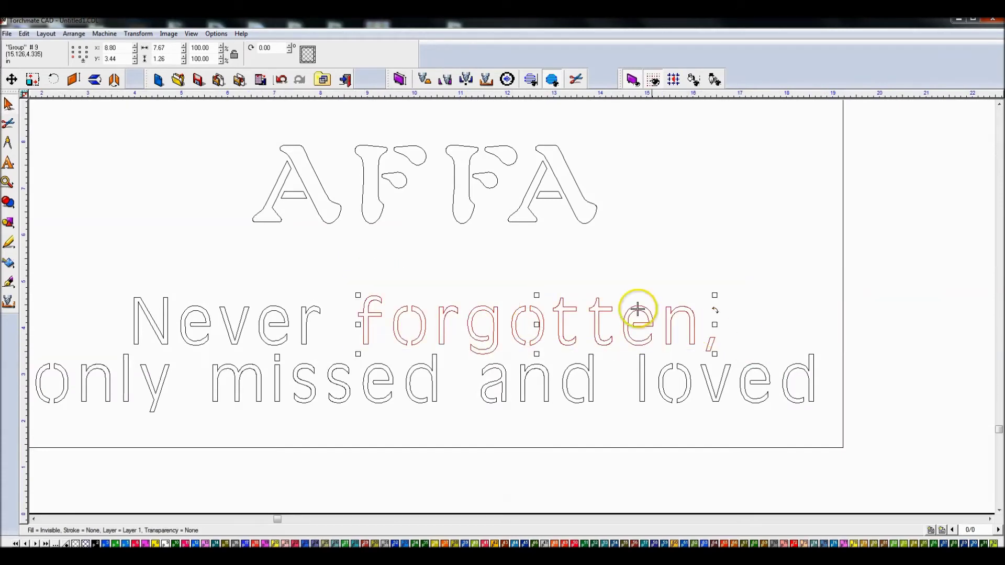
pyautogui.keyDown('shift'); pyautogui.click(842, 276); pyautogui.keyUp('shift')
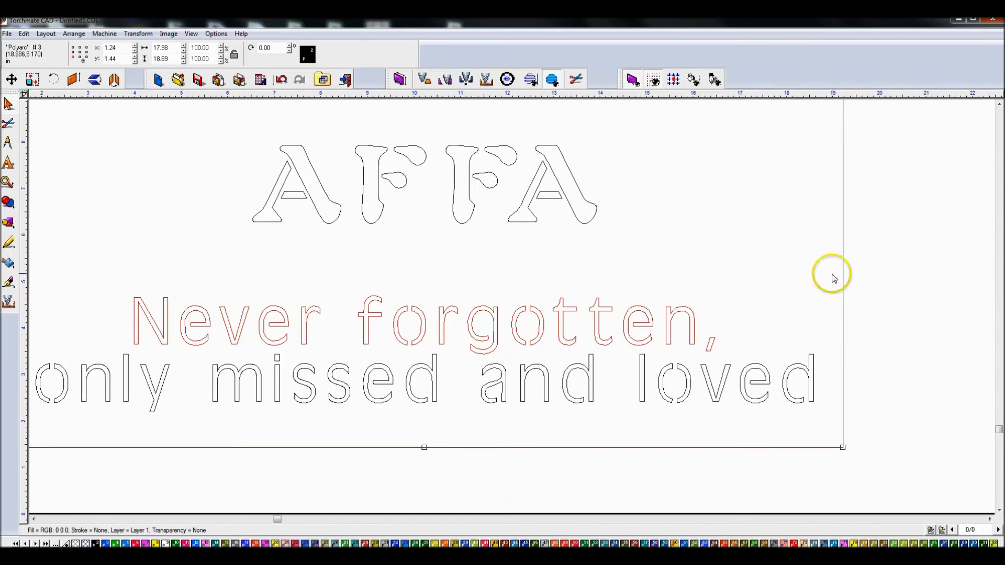
# Step: Ungroup the bridged "o" letters in "only" and "loved" into separate halves
pyautogui.click(172, 433)
pyautogui.scroll(1, 172, 434)
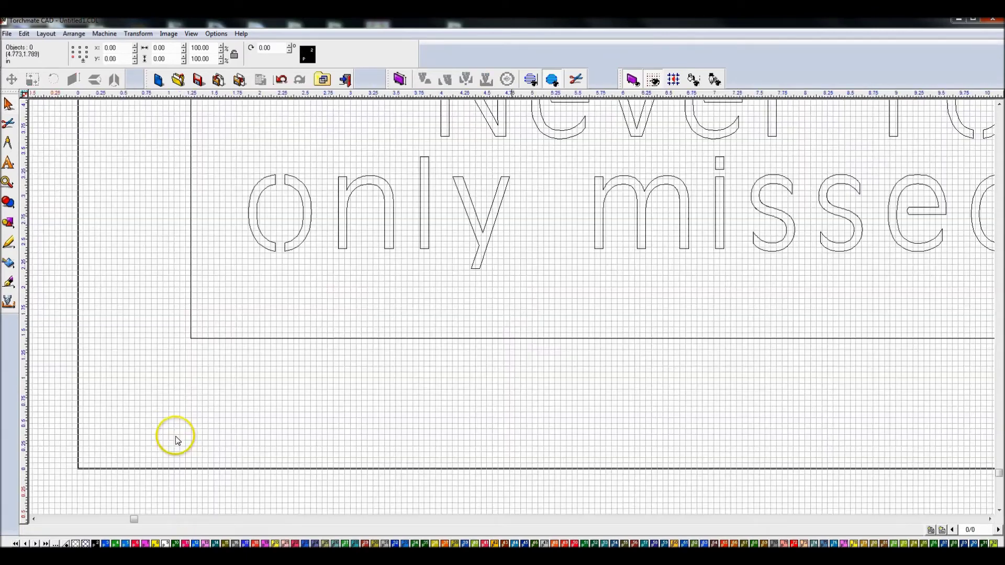
pyautogui.scroll(-2, 484, 287)
pyautogui.click(398, 246)
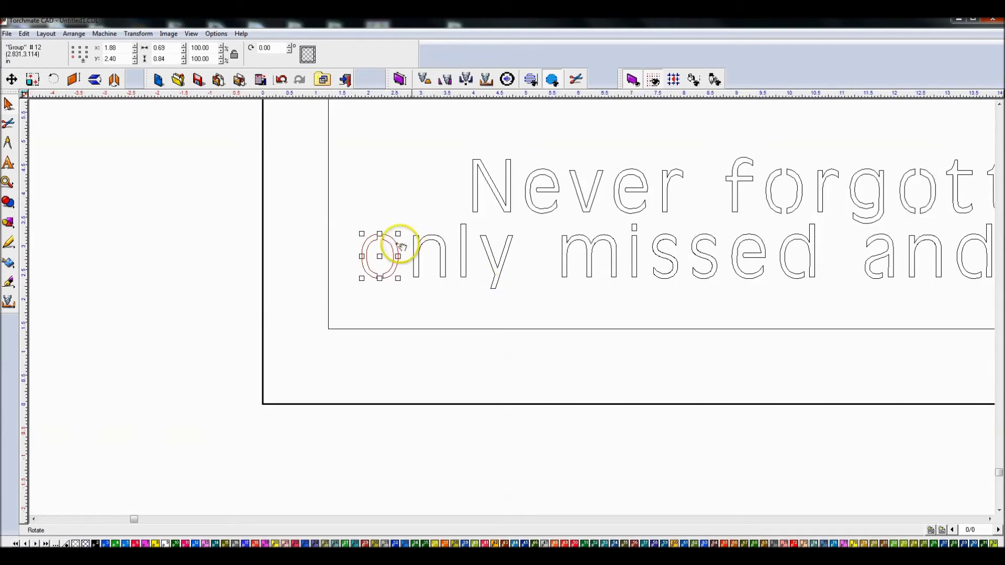
pyautogui.click(418, 287)
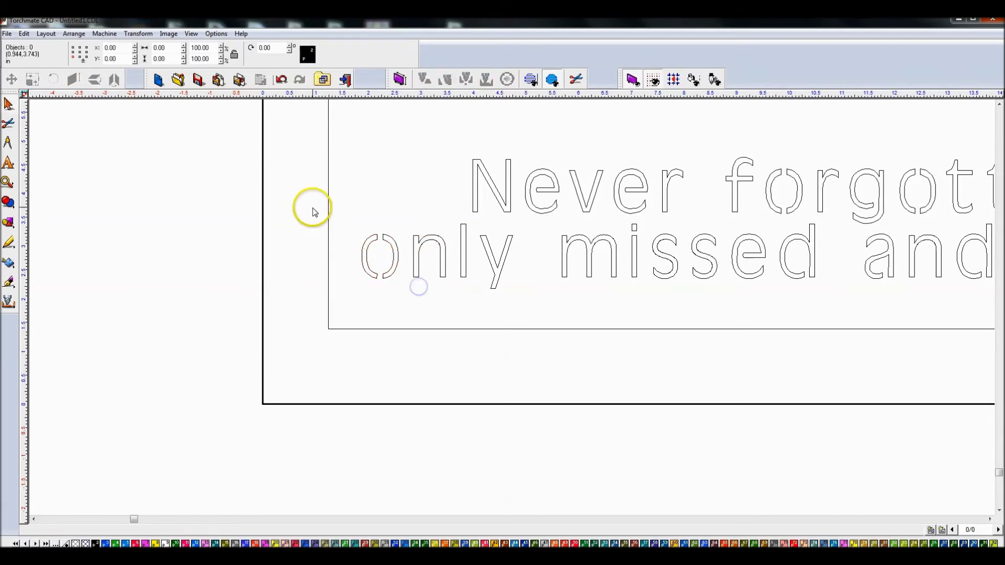
pyautogui.scroll(-3, 588, 298)
pyautogui.scroll(2, 512, 308)
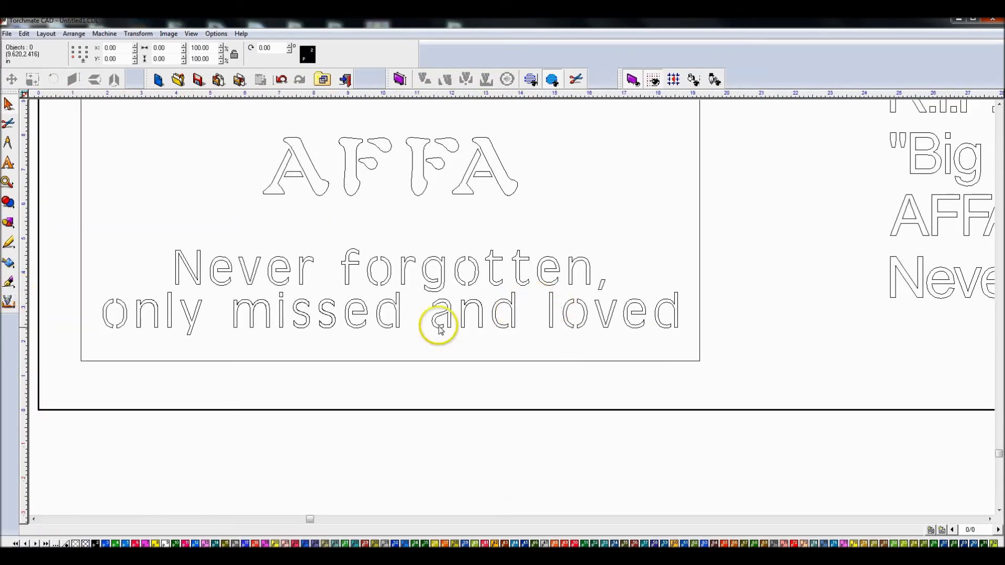
pyautogui.click(568, 314)
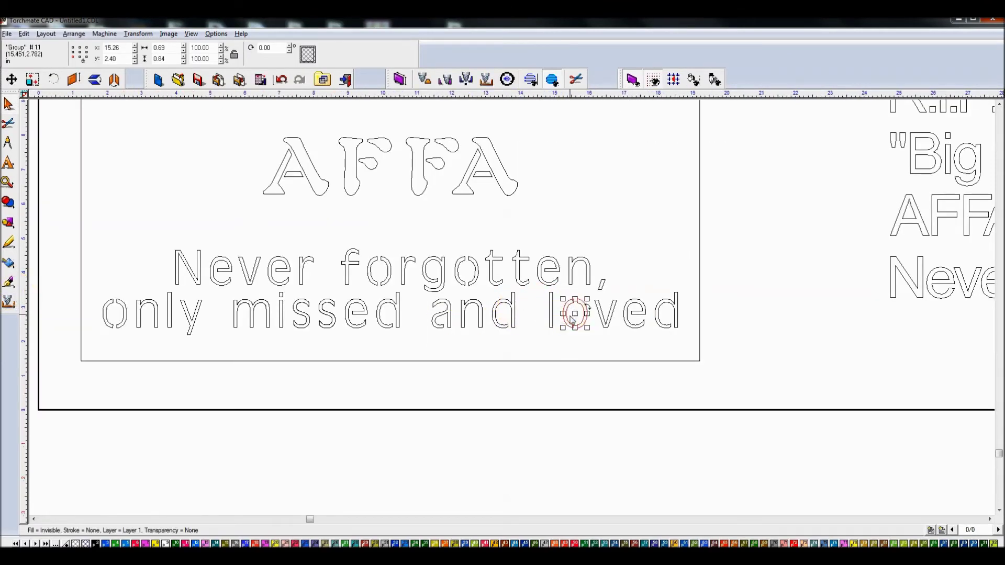
pyautogui.click(472, 379)
# Step: Group the letters of "only missed and loved" and try to combine them with the tombstone outline
pyautogui.moveTo(79, 285); pyautogui.dragTo(801, 358)
pyautogui.hotkey('ctrl', 'g')
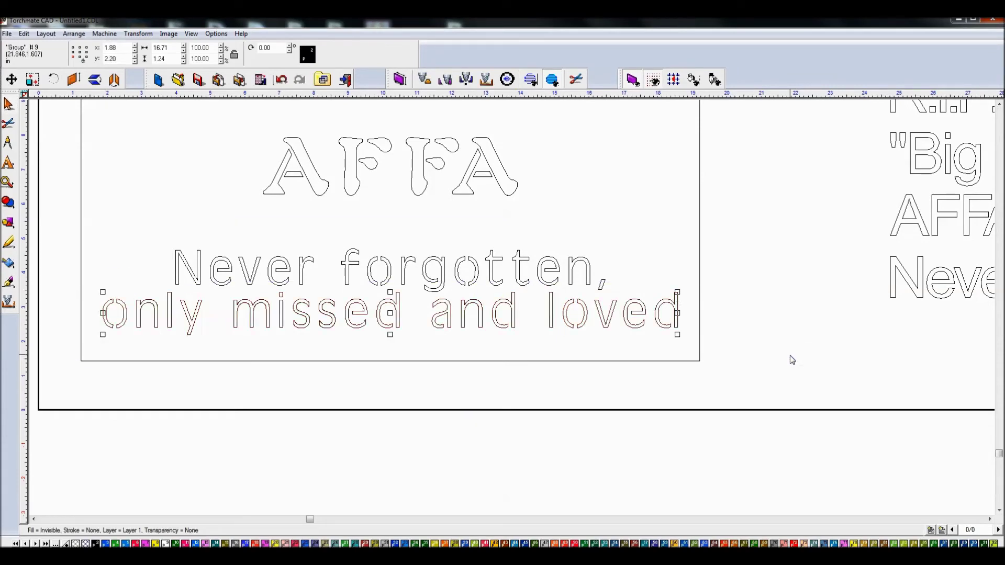
pyautogui.keyDown('shift'); pyautogui.click(700, 305); pyautogui.keyUp('shift')
pyautogui.click(699, 305)
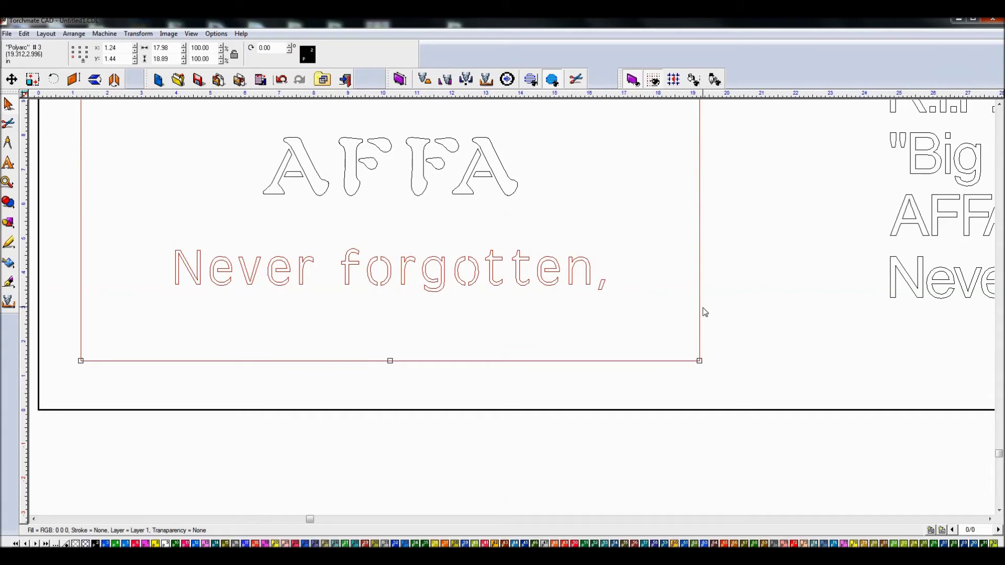
# Step: Restore the line "only missed and loved" and combine it with the tombstone outline, checking the cutouts in filled view
pyautogui.hotkey('ctrl', 'z')
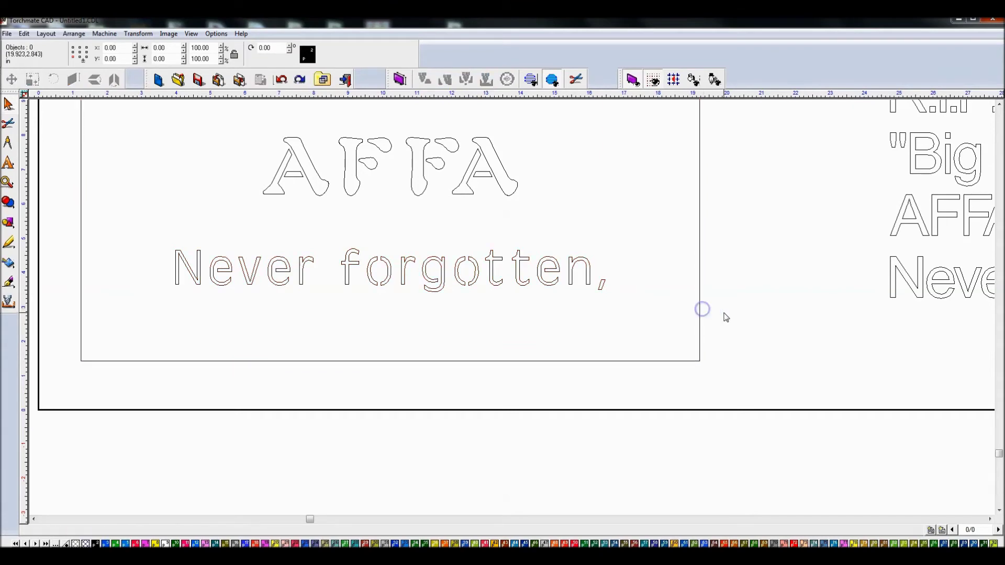
pyautogui.hotkey('ctrl', 'z')
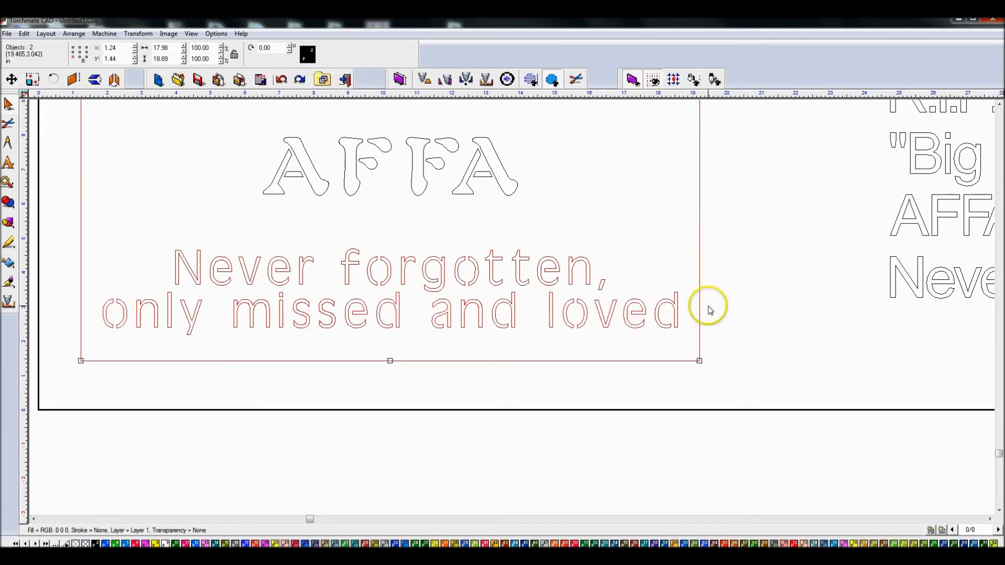
pyautogui.hotkey('ctrl', 'm')
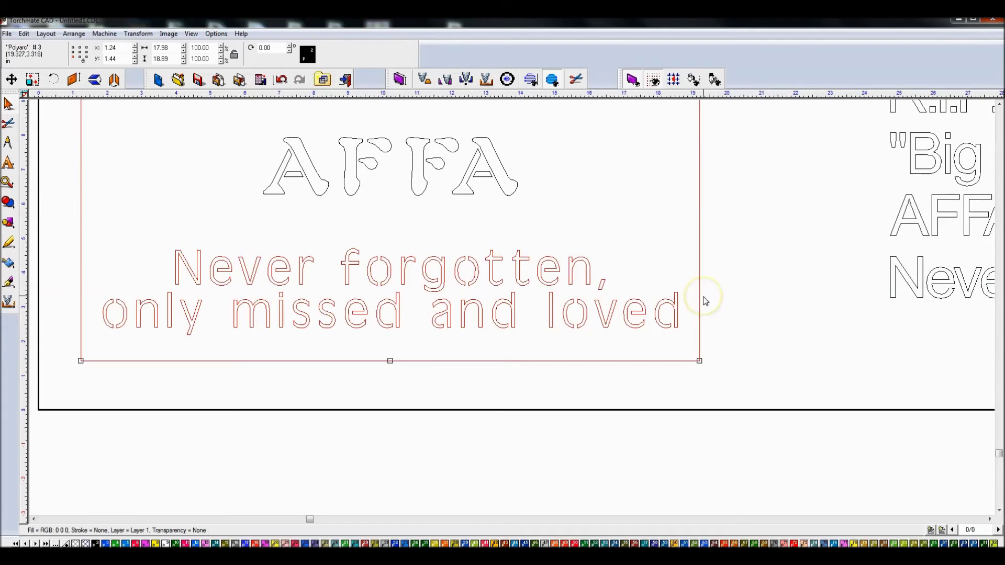
pyautogui.click(721, 288)
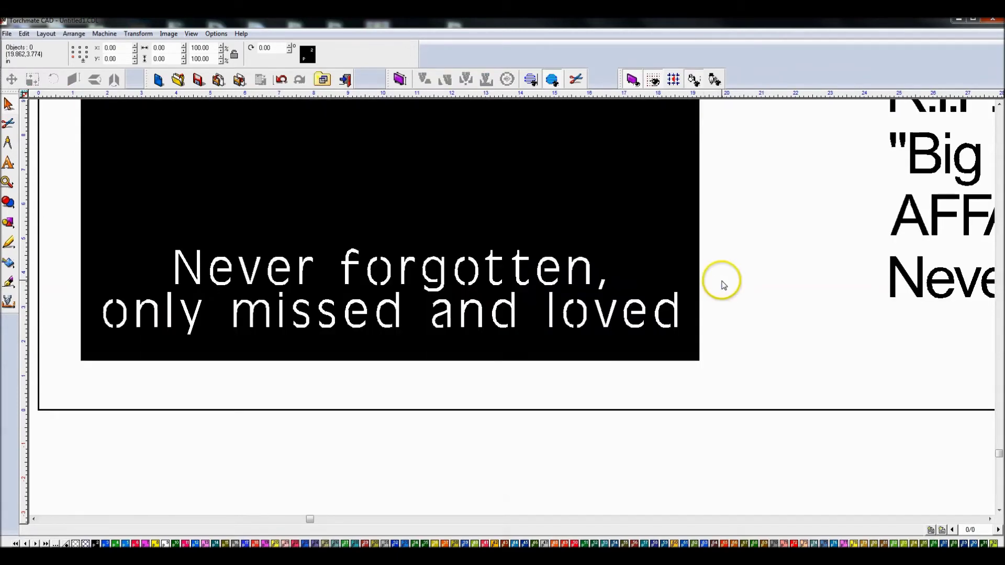
pyautogui.hotkey('ctrl', 'f')
# Step: Inspect the "R.I.P." and "AFFA" lines by selecting each on the tombstone
pyautogui.scroll(-2, 720, 282)
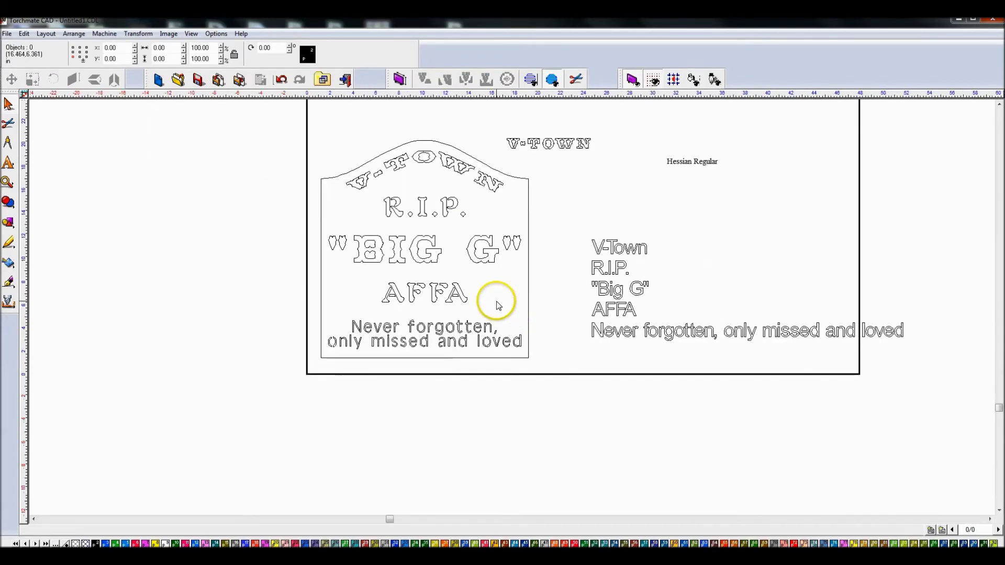
pyautogui.scroll(1, 496, 304)
pyautogui.scroll(-1, 512, 306)
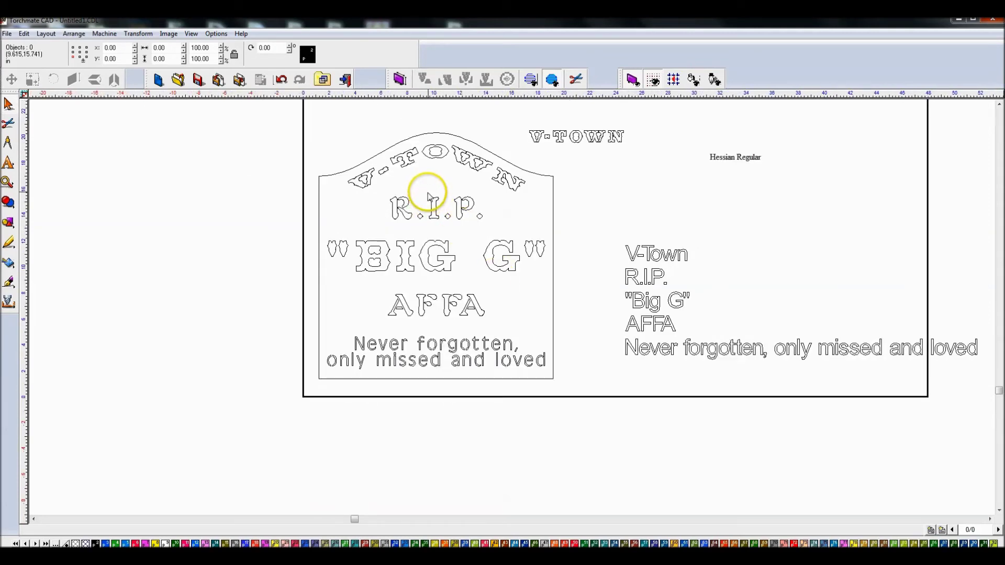
pyautogui.moveTo(381, 190)
pyautogui.mouseDown()
pyautogui.moveTo(516, 226)
pyautogui.moveTo(497, 228)
pyautogui.mouseUp()
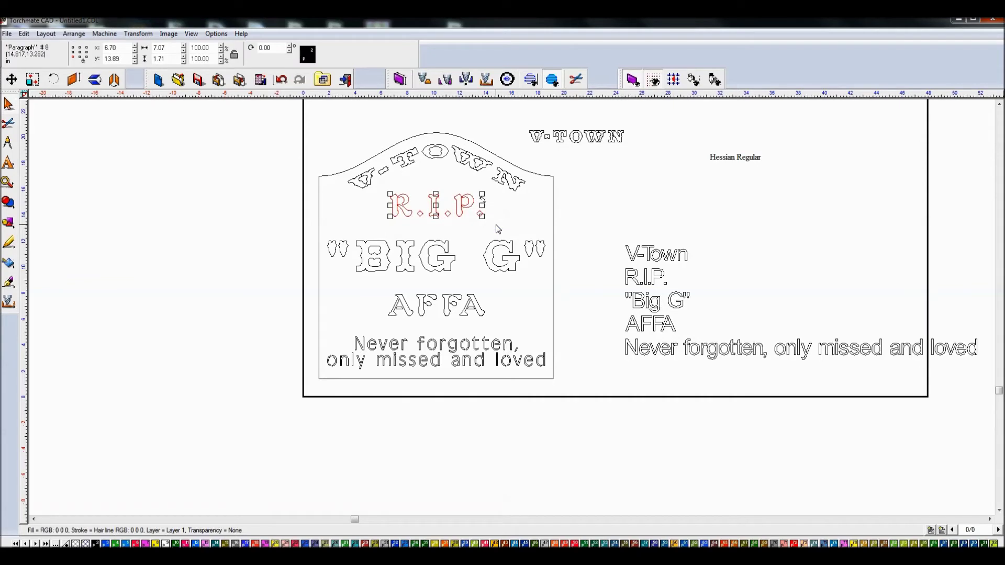
pyautogui.click(430, 278)
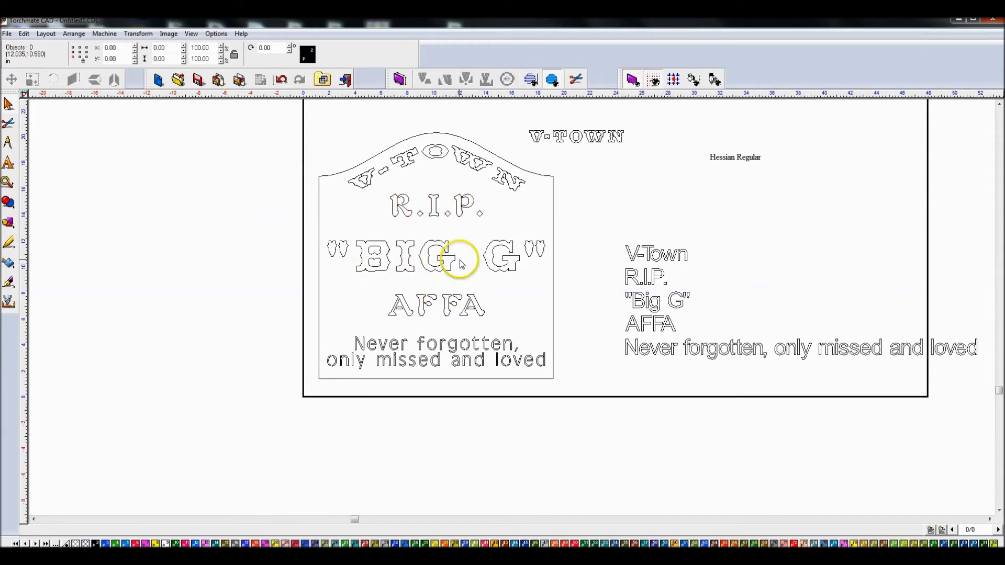
pyautogui.moveTo(359, 281); pyautogui.dragTo(520, 334)
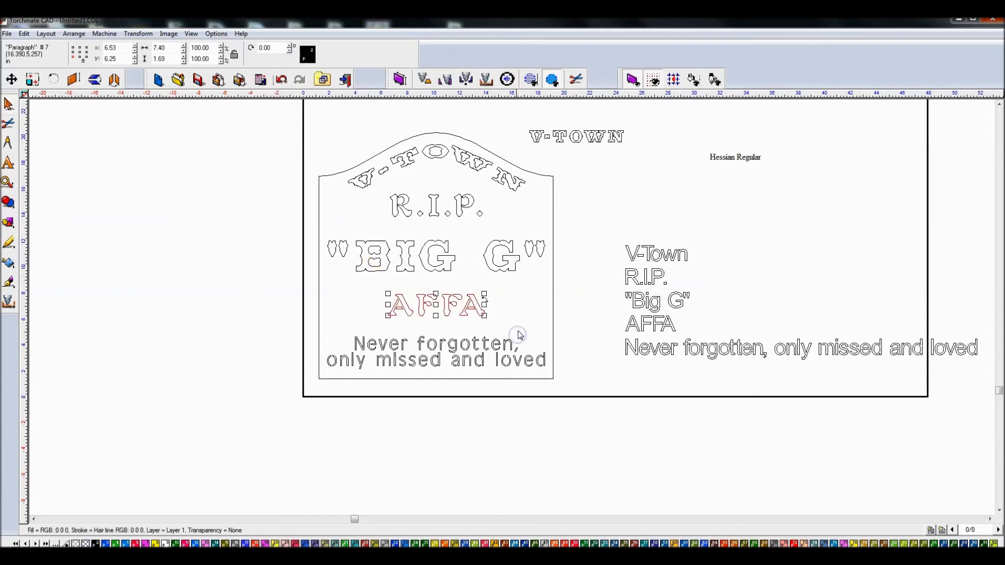
pyautogui.scroll(1, 473, 304)
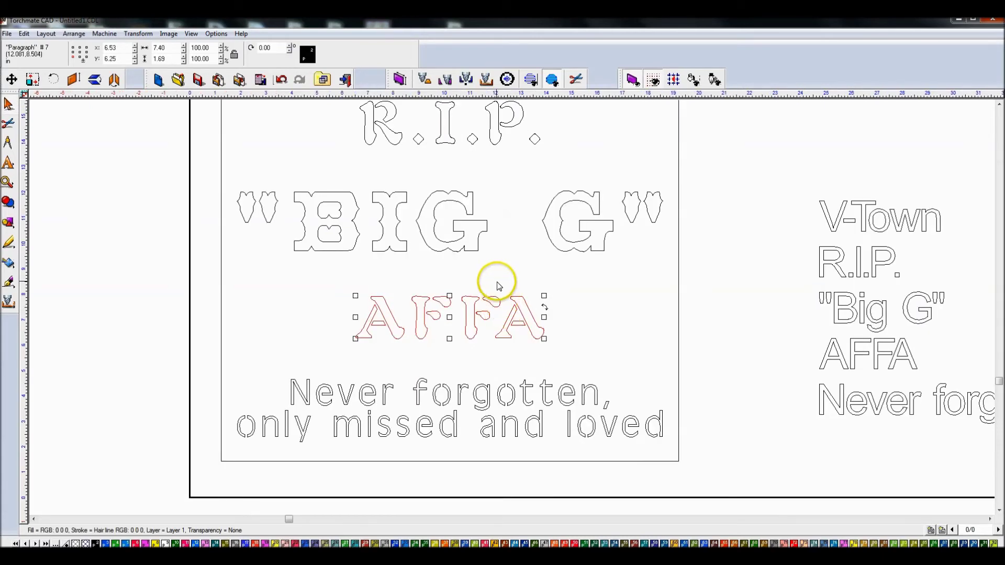
pyautogui.click(526, 277)
pyautogui.scroll(-1, 574, 260)
# Step: Combine the "BIG G" line with the tombstone outline into one path and check it in filled view
pyautogui.moveTo(250, 265); pyautogui.dragTo(626, 335)
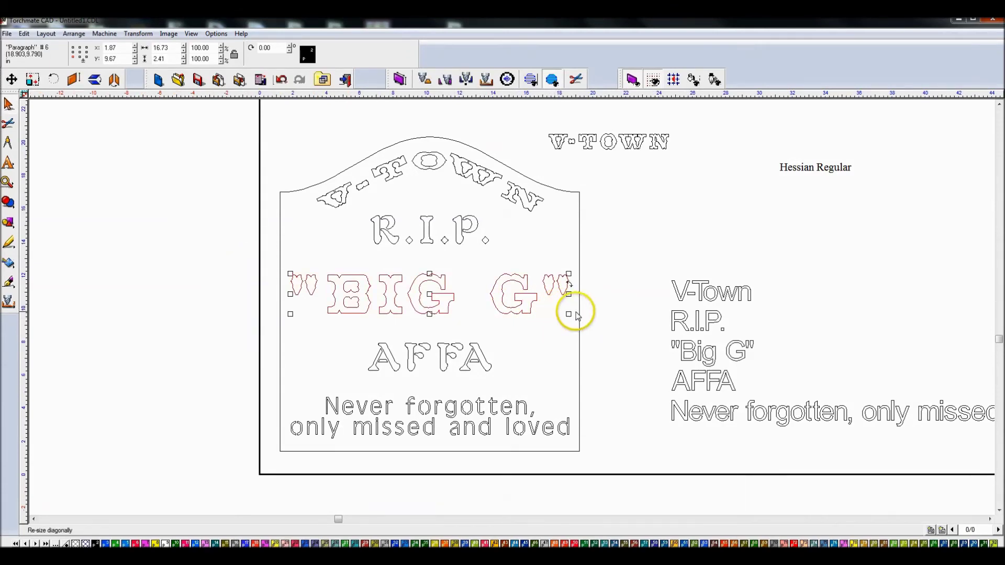
pyautogui.keyDown('shift'); pyautogui.click(579, 312); pyautogui.keyUp('shift')
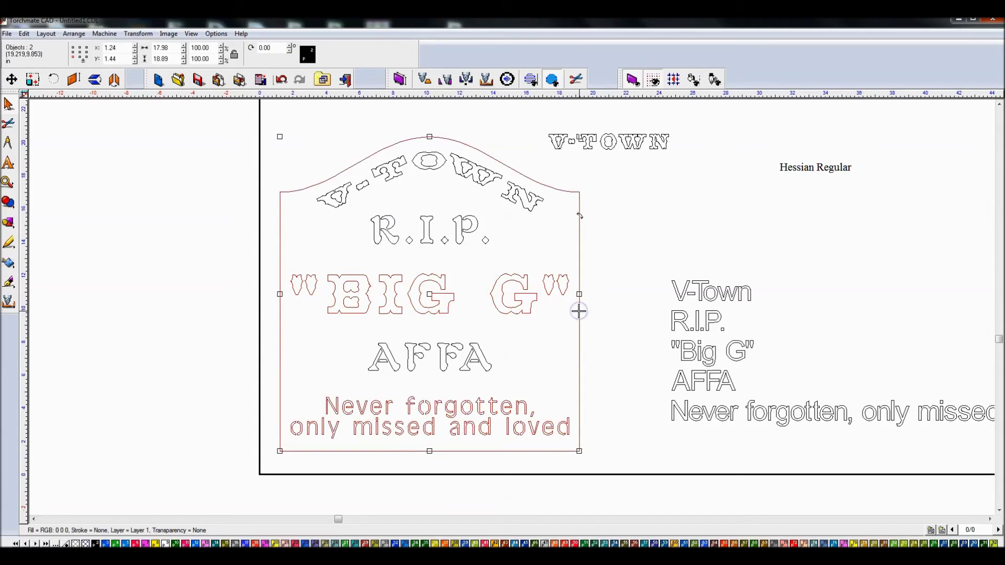
pyautogui.hotkey('ctrl', 'f')
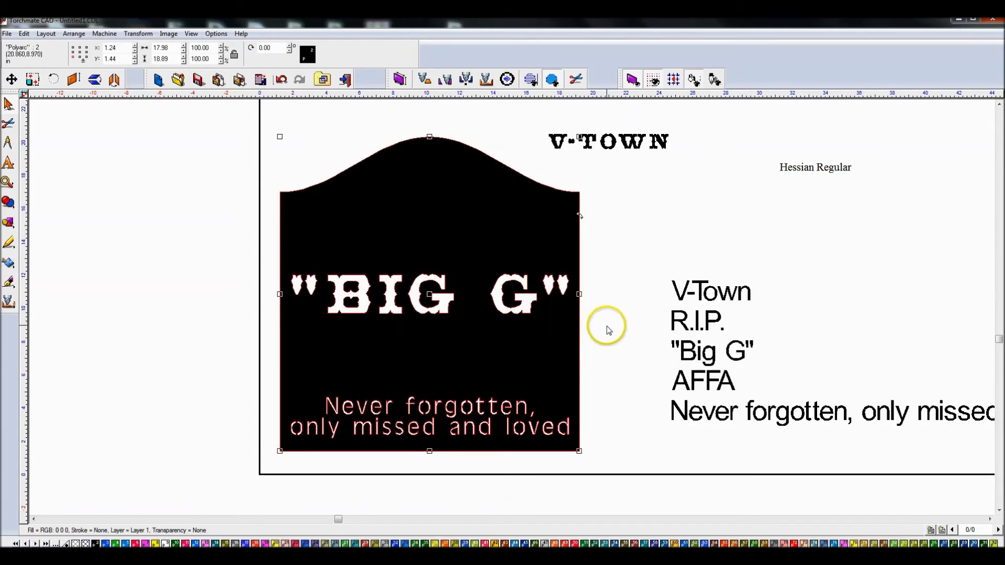
pyautogui.hotkey('shift', 'F9')
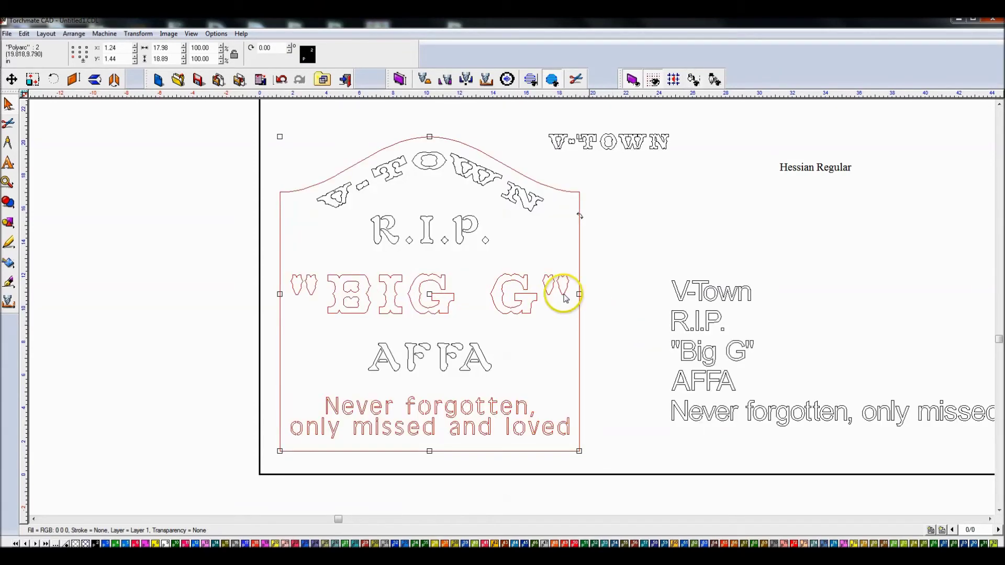
# Step: Combine the arched "V-TOWN" text with the tombstone outline into one path and check it in filled view
pyautogui.click(428, 166)
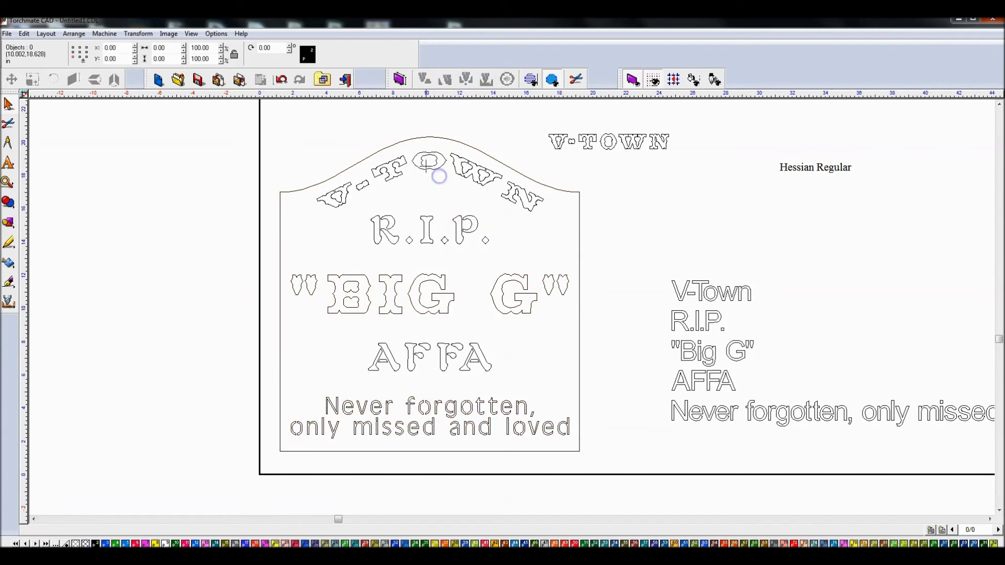
pyautogui.click(403, 139)
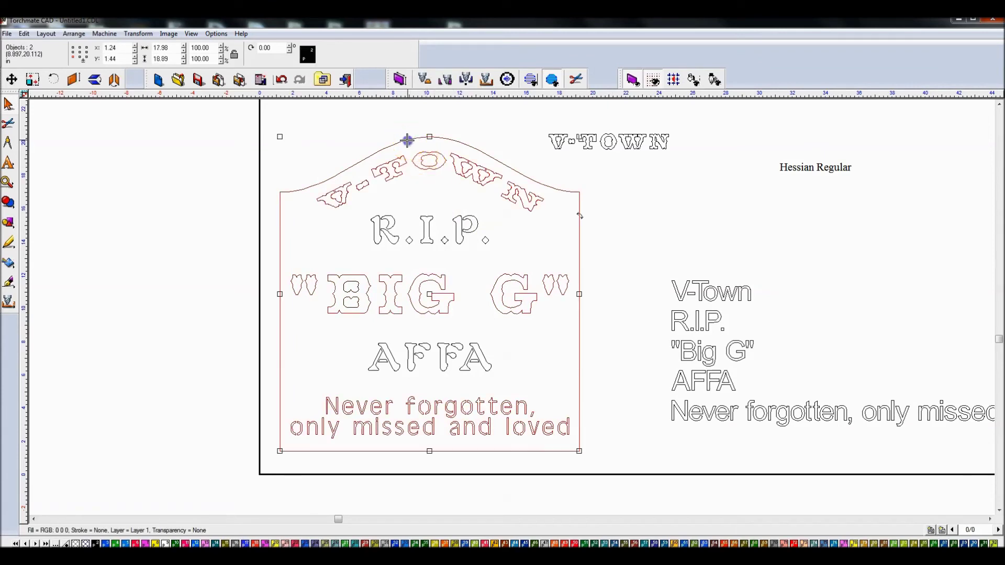
pyautogui.click(514, 210)
pyautogui.hotkey('shift', 'F9')
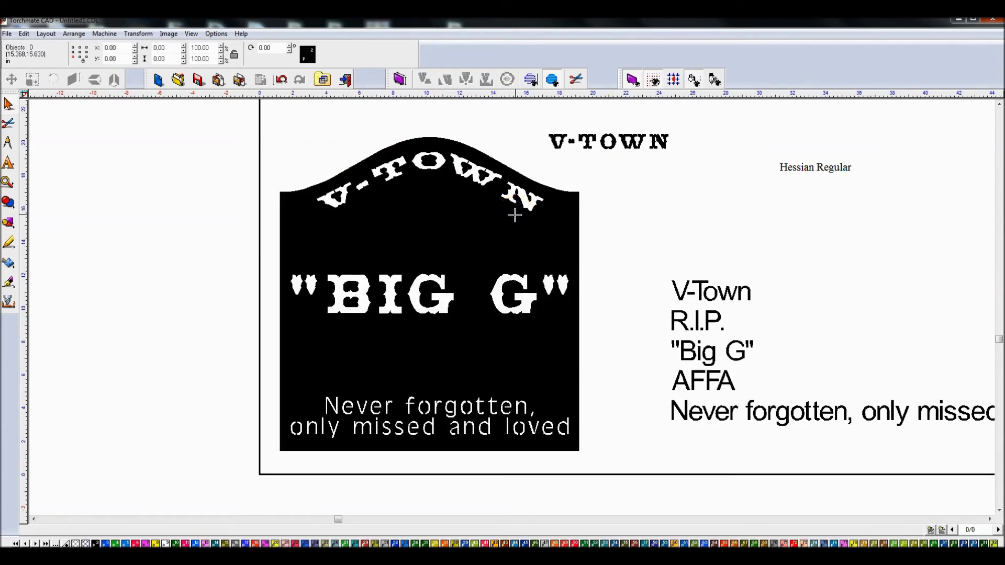
pyautogui.hotkey('shift', 'F9')
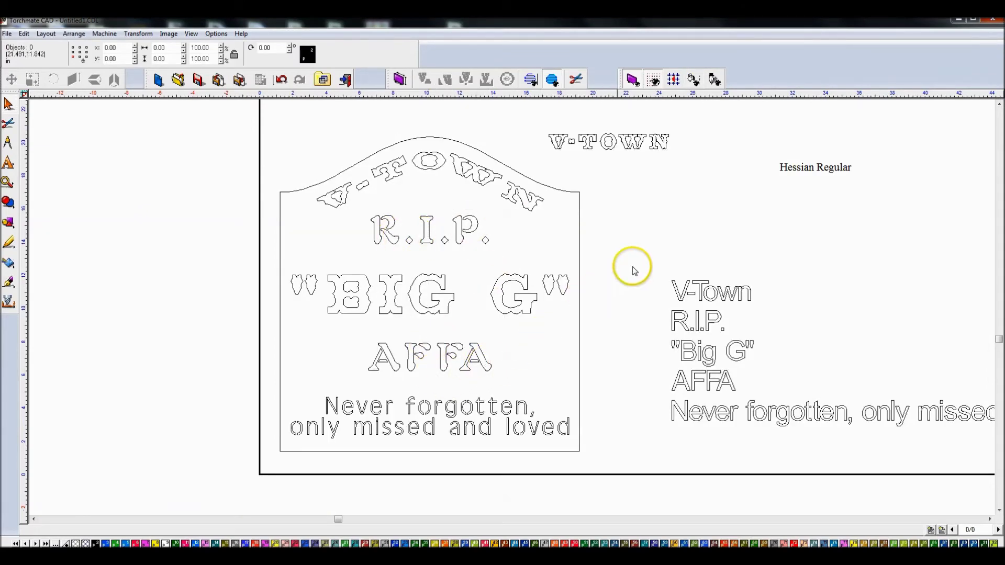
# Step: Break the "AFFA" lettering into separate pieces and shift the first F's lower arm slightly right, away from its stem
pyautogui.scroll(9, 421, 342)
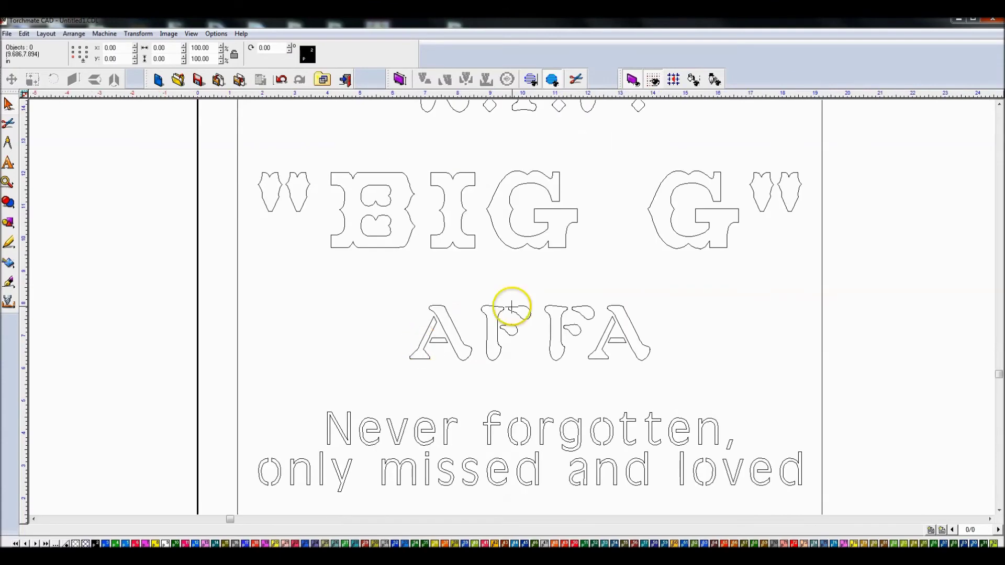
pyautogui.scroll(1, 513, 311)
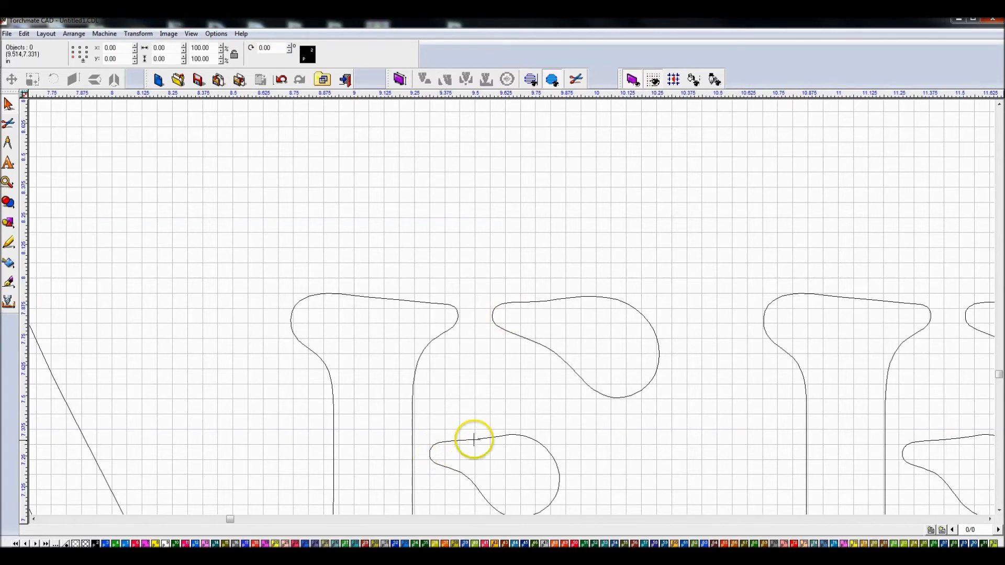
pyautogui.scroll(-1, 473, 437)
pyautogui.click(508, 308)
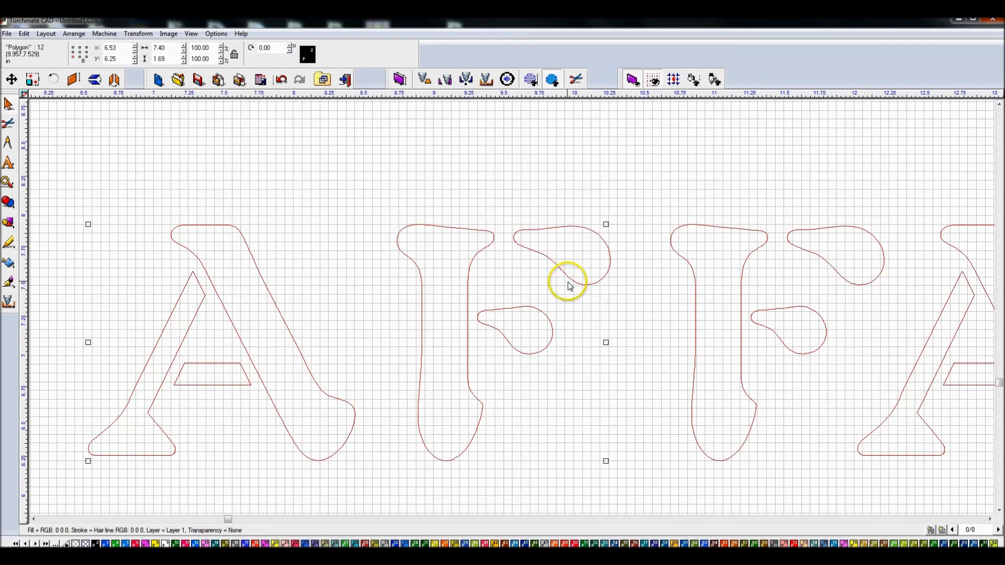
pyautogui.click(547, 299)
pyautogui.click(528, 305)
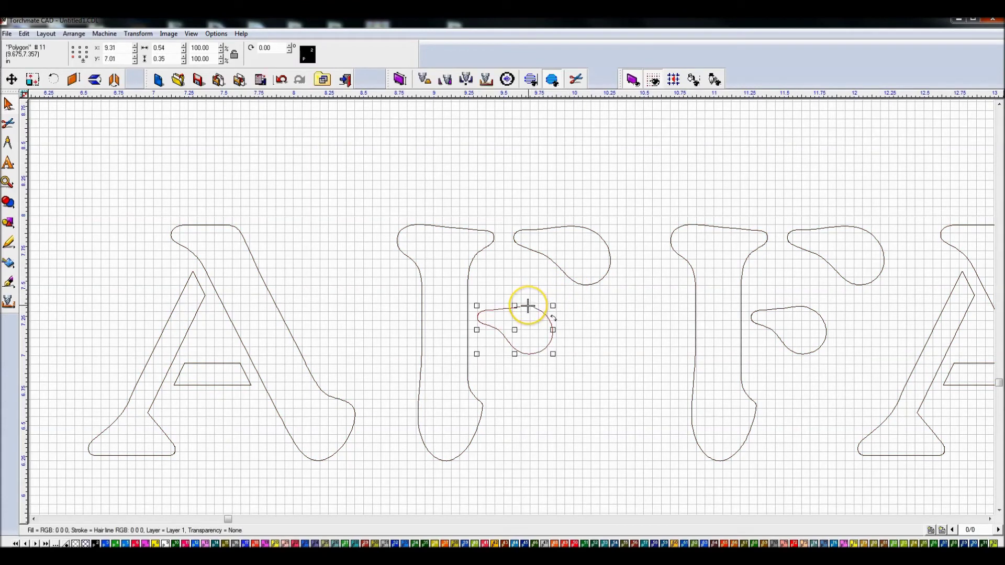
pyautogui.press('Right')
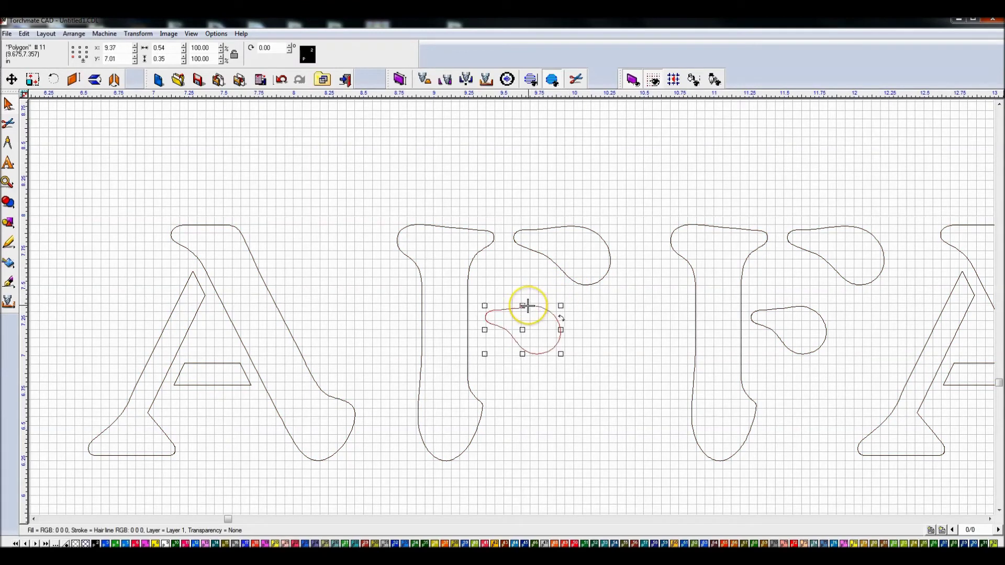
pyautogui.click(588, 293)
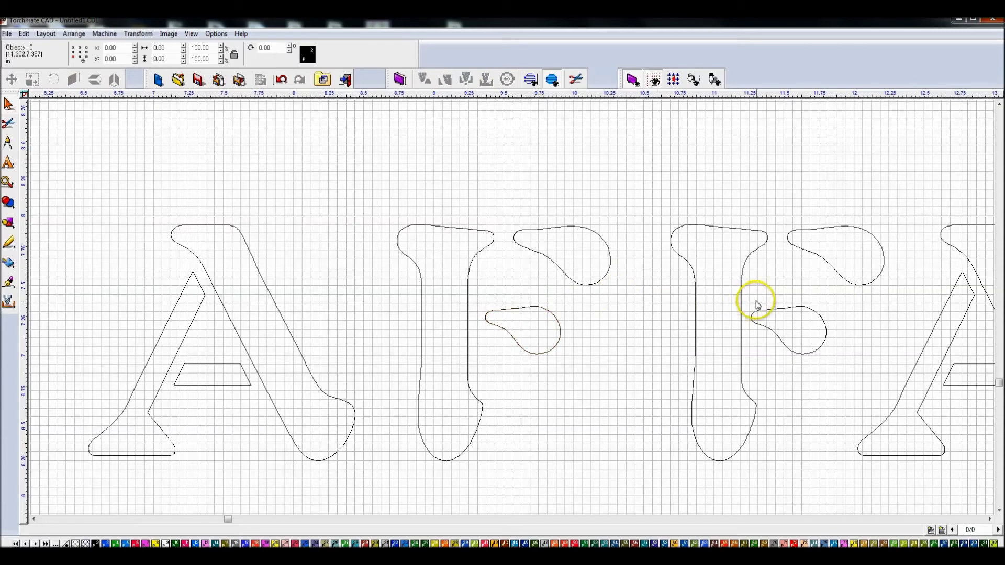
# Step: Shift the second F's lower arm slightly right to widen the gap between it and the stem
pyautogui.click(767, 311)
pyautogui.press('Right')
pyautogui.press('Right')
pyautogui.press('Right')
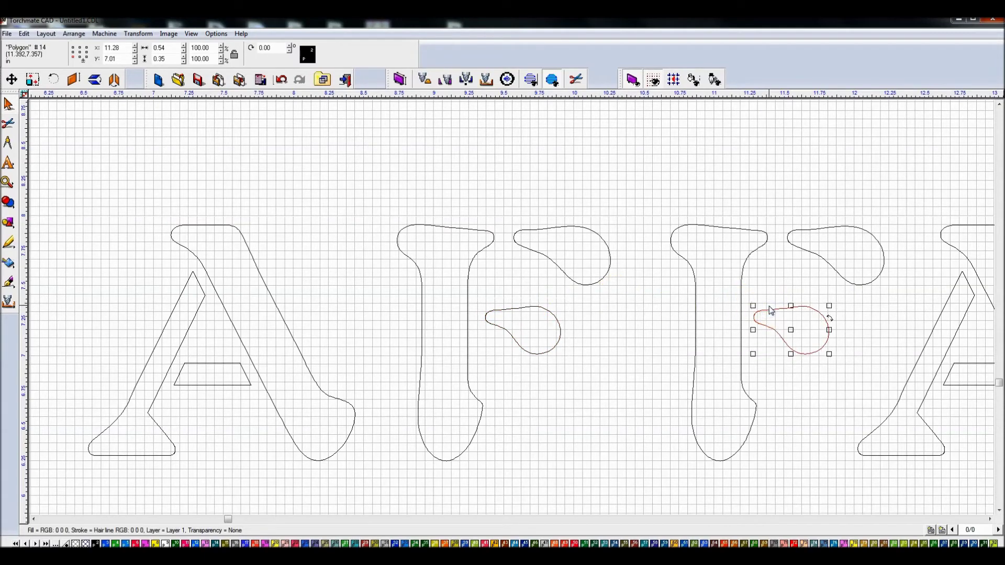
pyautogui.press('Left')
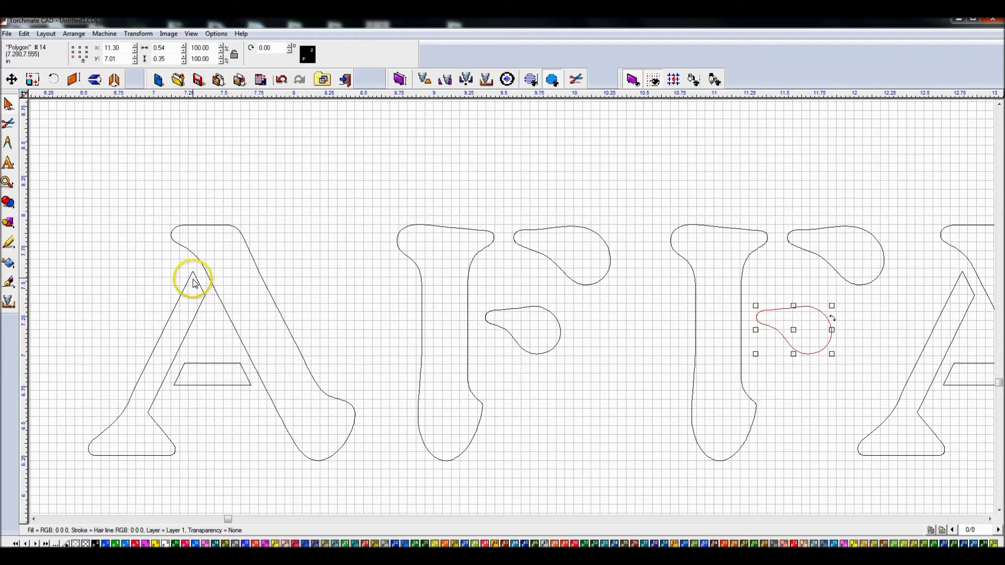
pyautogui.scroll(-2, 810, 409)
pyautogui.scroll(1, 529, 296)
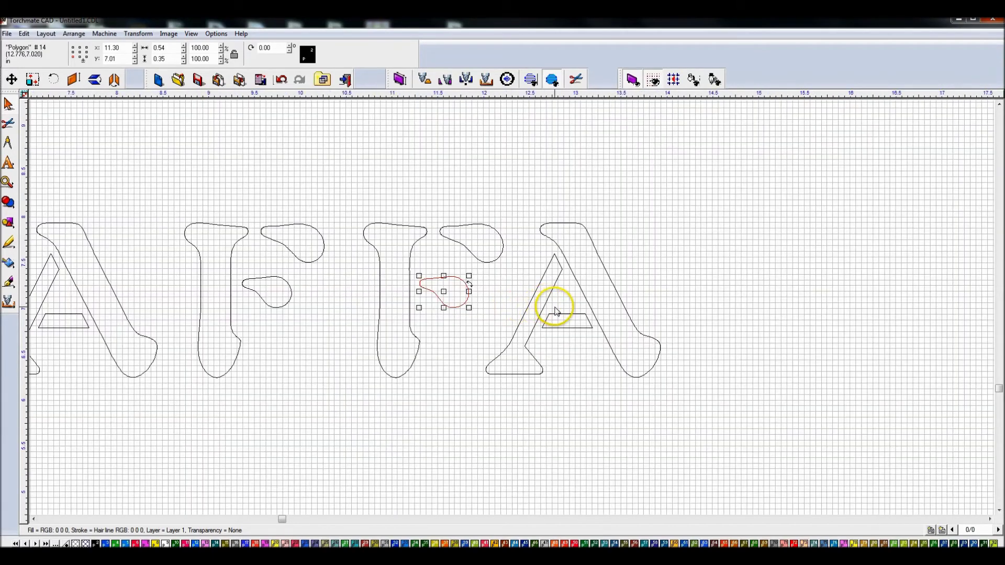
pyautogui.scroll(2, 565, 314)
pyautogui.scroll(-1, 516, 298)
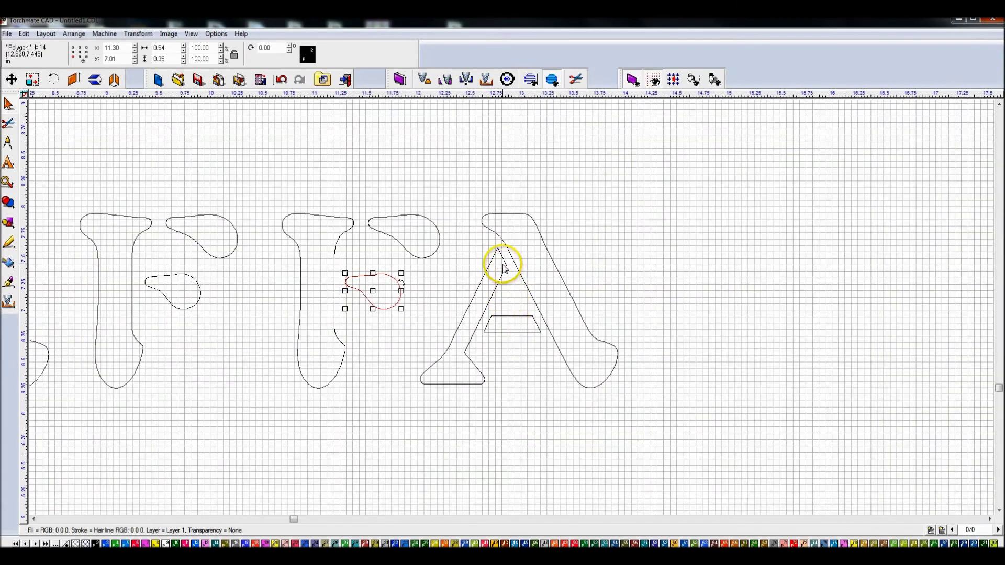
pyautogui.scroll(2, 503, 268)
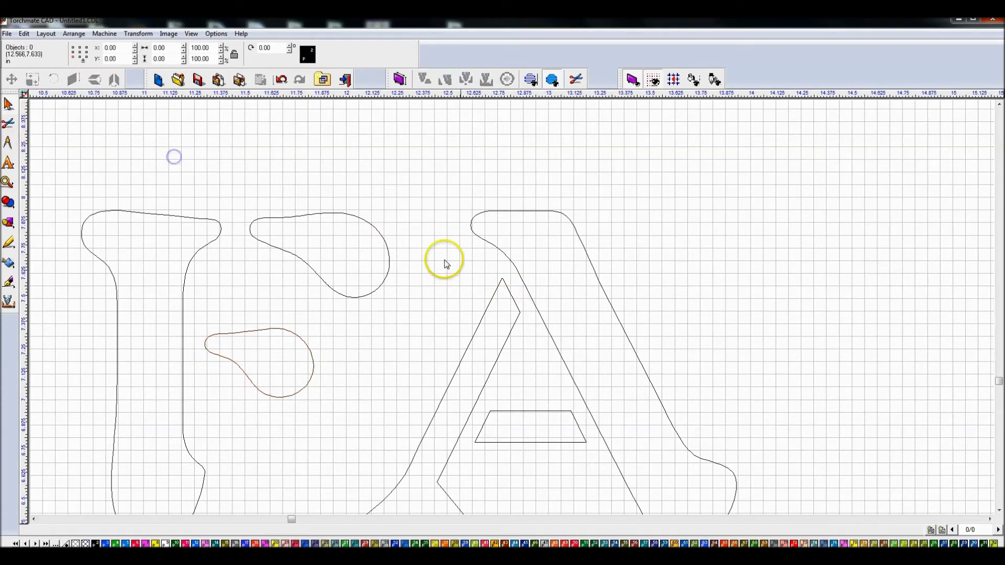
pyautogui.click(495, 292)
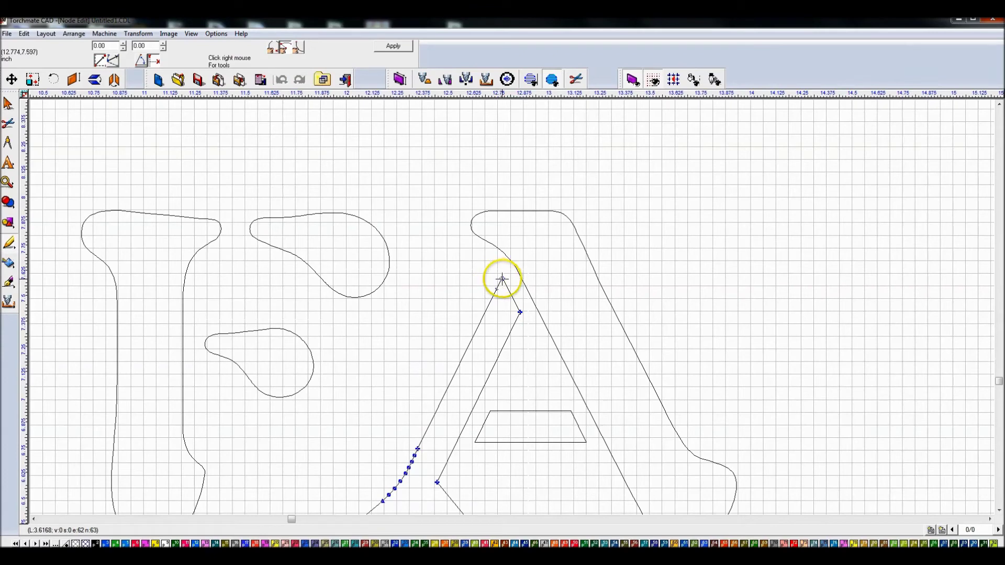
pyautogui.scroll(3, 501, 279)
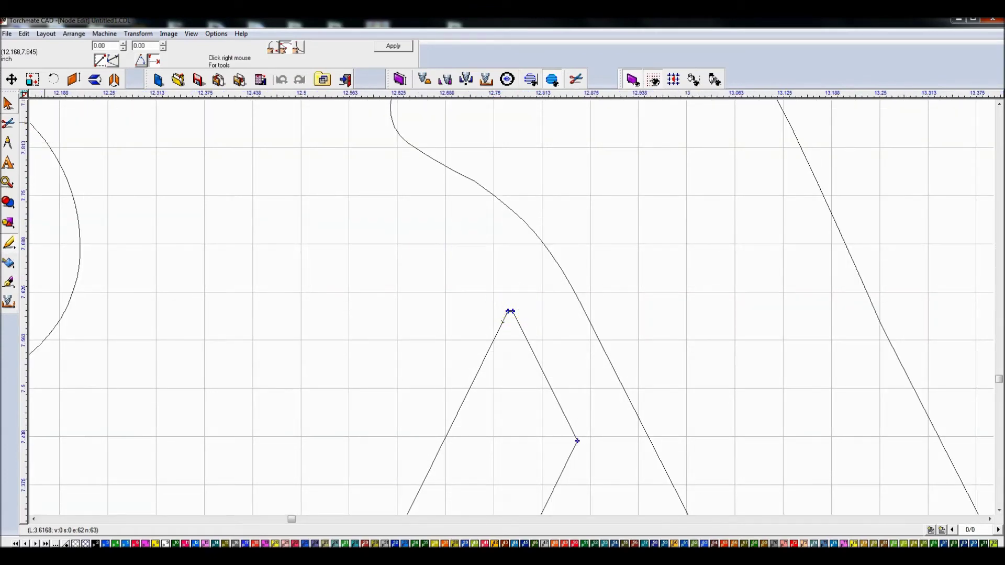
pyautogui.click(8, 104)
pyautogui.scroll(-3, 601, 335)
pyautogui.scroll(-3, 512, 309)
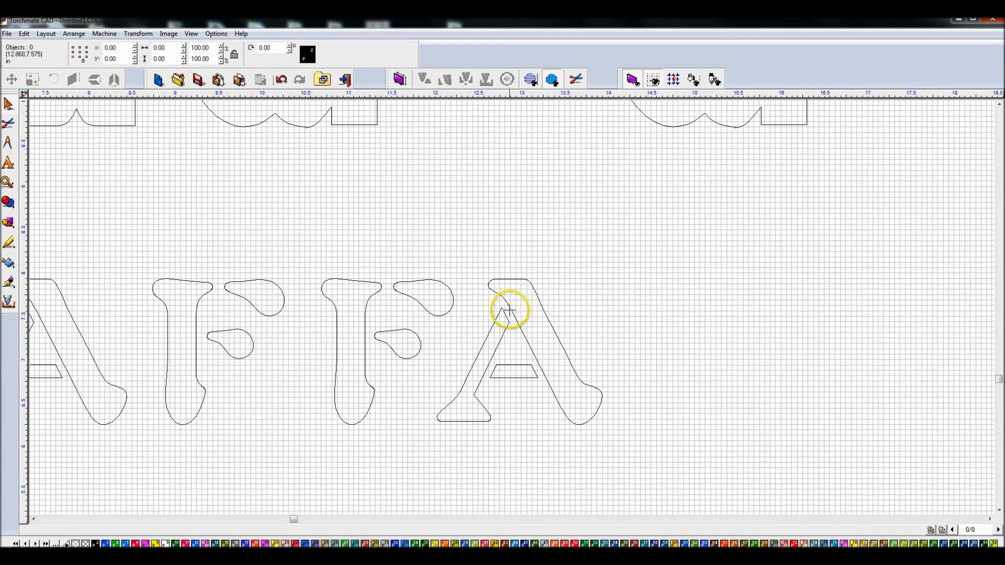
# Step: Draw a narrow vertical rectangle about 0.06 in wide and 0.57 in high beside the last A of "AFFA"
pyautogui.click(11, 208)
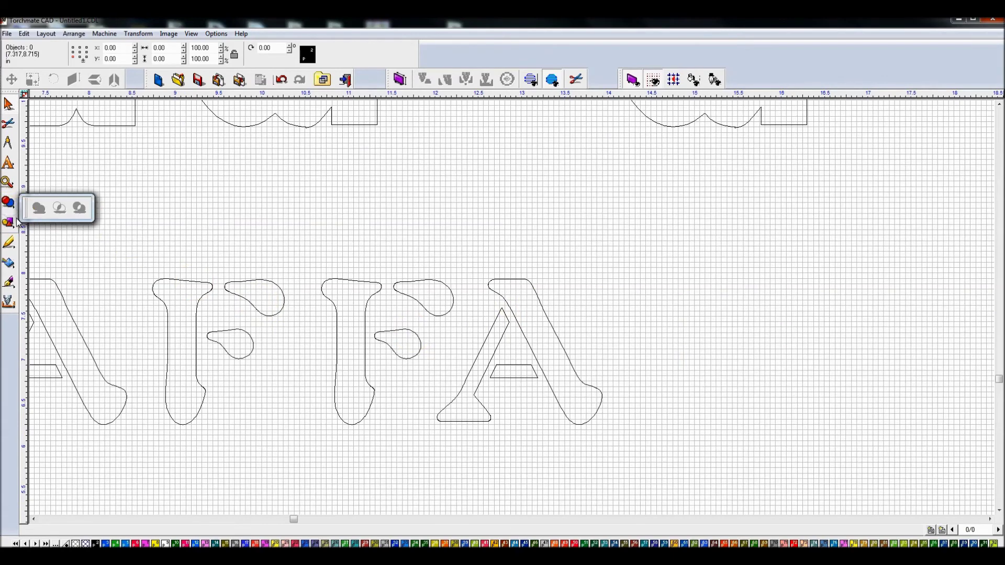
pyautogui.click(16, 222)
pyautogui.click(82, 229)
pyautogui.moveTo(578, 276); pyautogui.dragTo(585, 325)
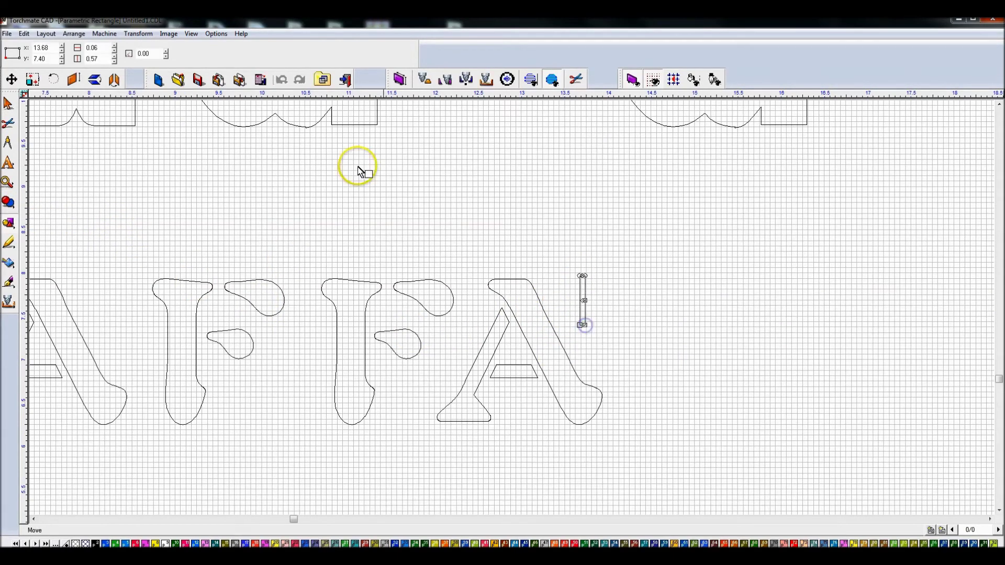
pyautogui.click(9, 104)
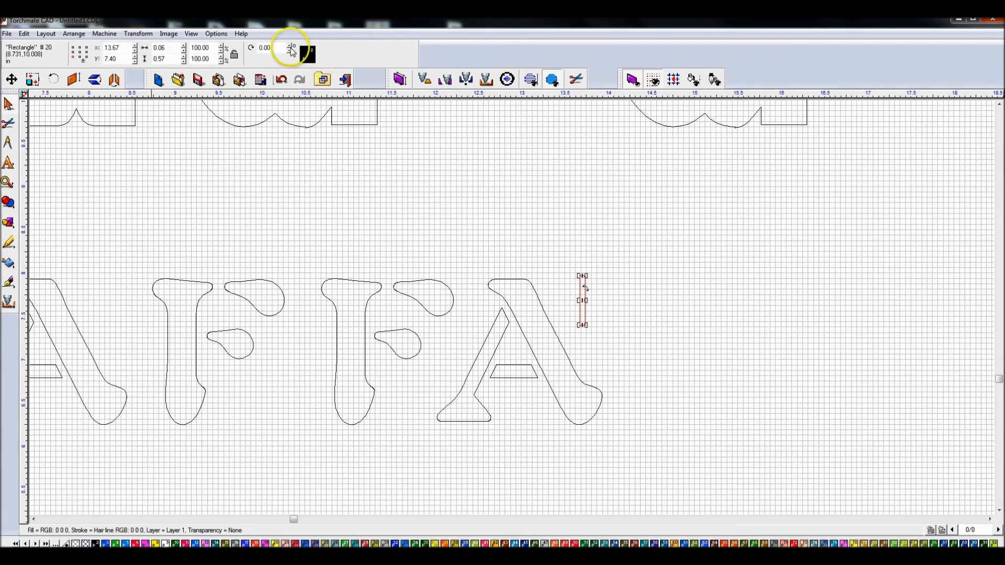
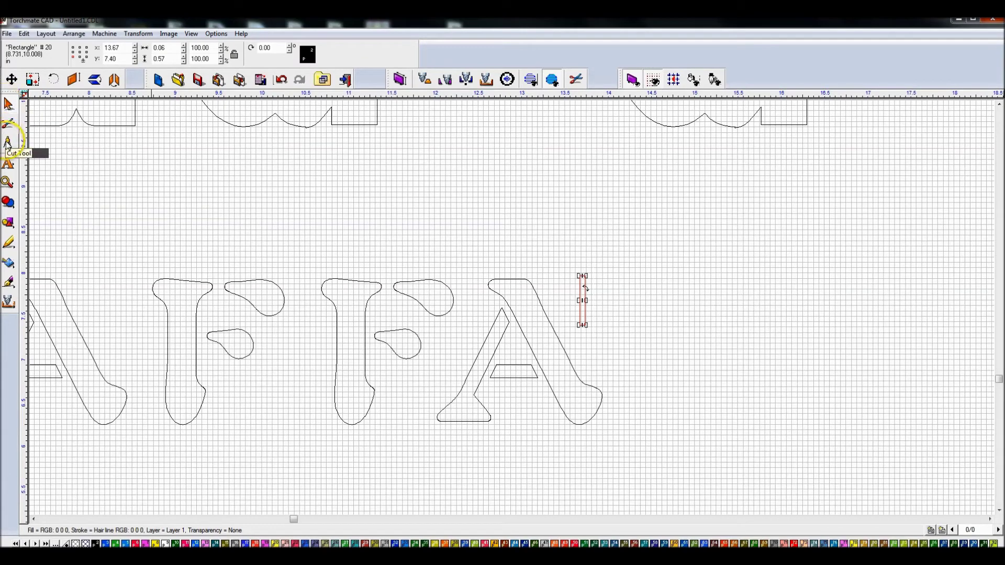
# Step: Rotate the narrow rectangle about 27 degrees, place it over the upper end of the last A's left leg, and make a spare duplicate
pyautogui.moveTo(585, 288); pyautogui.dragTo(540, 303)
pyautogui.click(511, 318)
pyautogui.scroll(3, 513, 317)
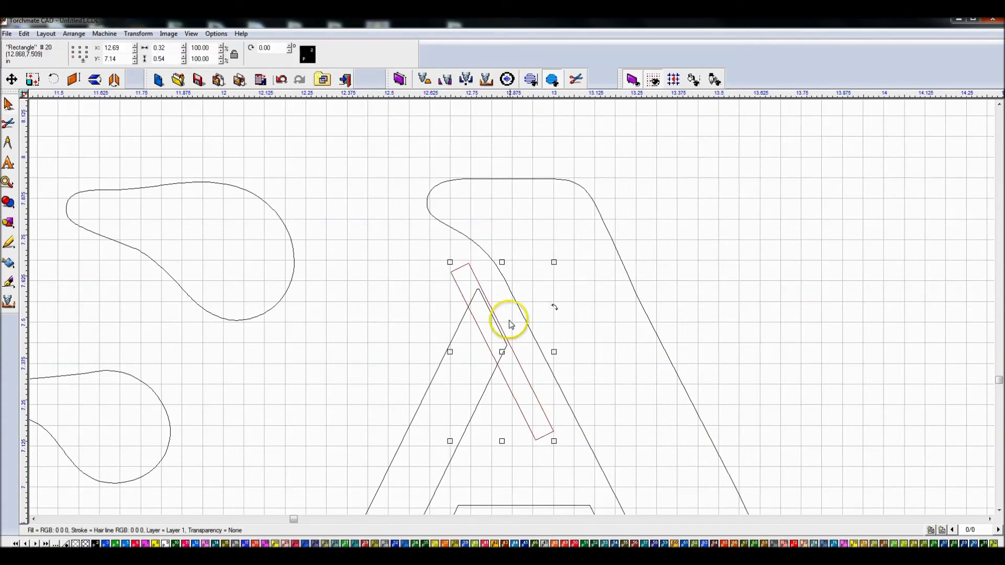
pyautogui.hotkey('ctrl', 'd')
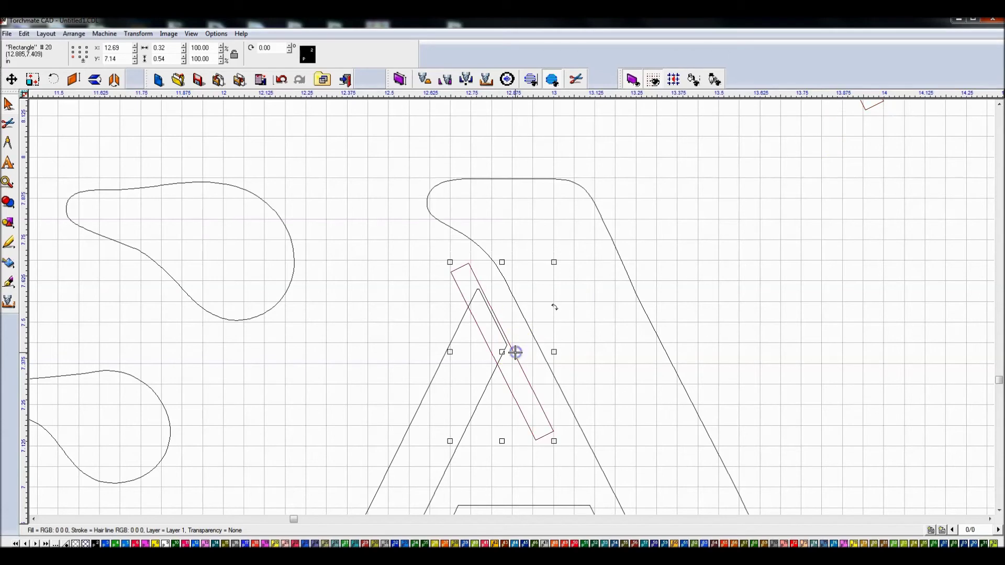
pyautogui.moveTo(501, 351); pyautogui.dragTo(501, 349)
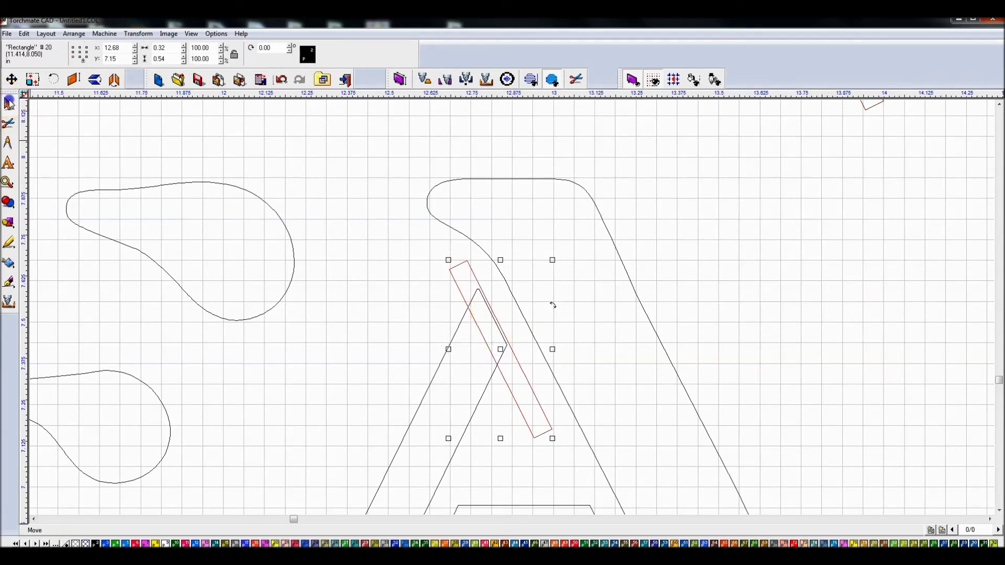
pyautogui.click(453, 335)
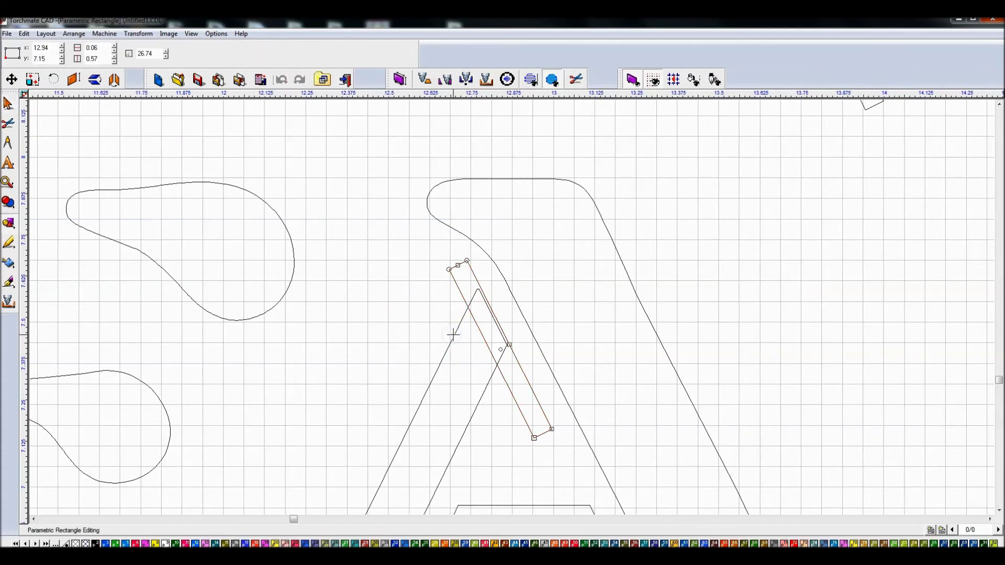
pyautogui.click(7, 103)
pyautogui.click(204, 142)
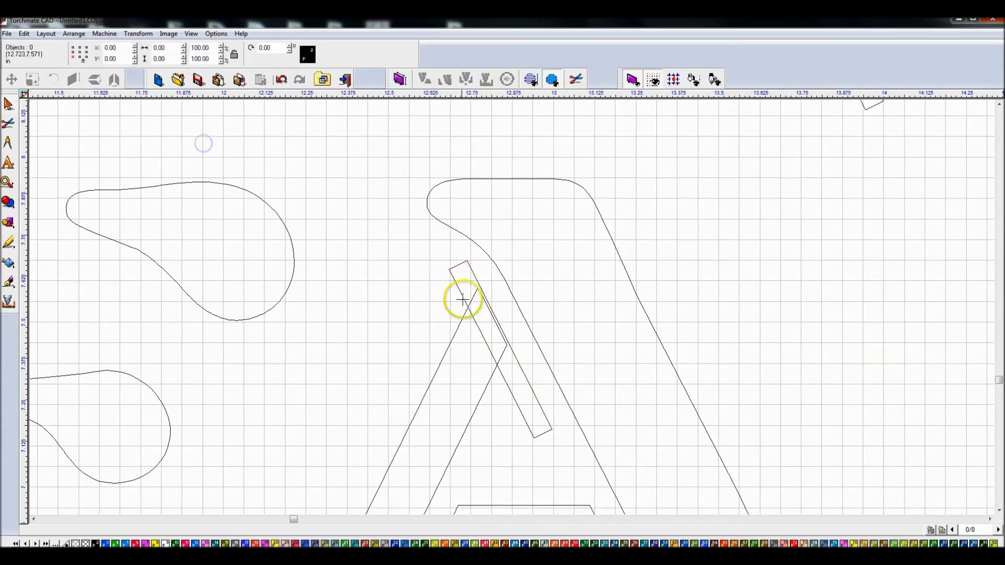
# Step: Trim the upper end of the last A's left leg with the slanted bar and delete the leftover bar piece
pyautogui.click(464, 297)
pyautogui.keyDown('shift'); pyautogui.click(457, 326); pyautogui.keyUp('shift')
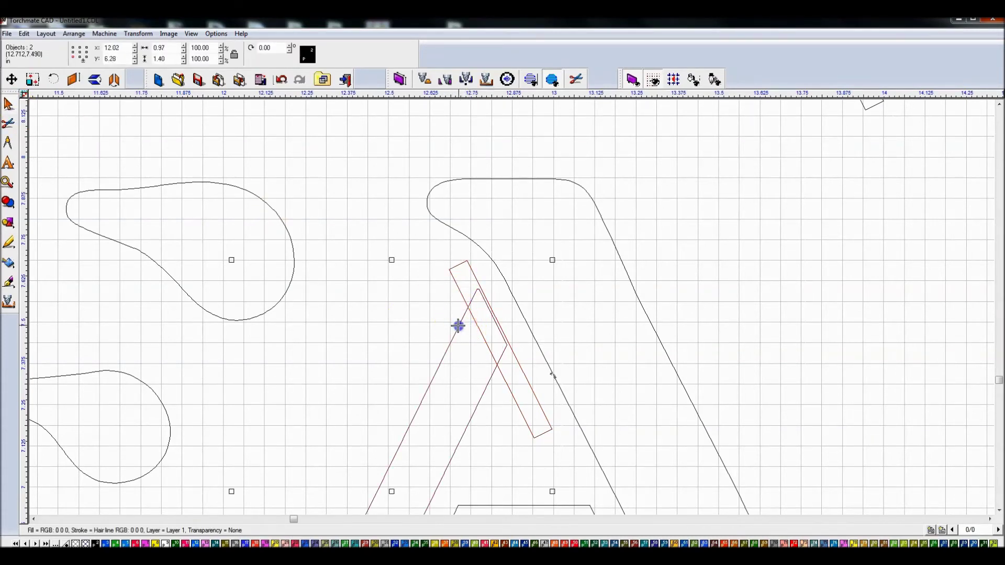
pyautogui.click(482, 316)
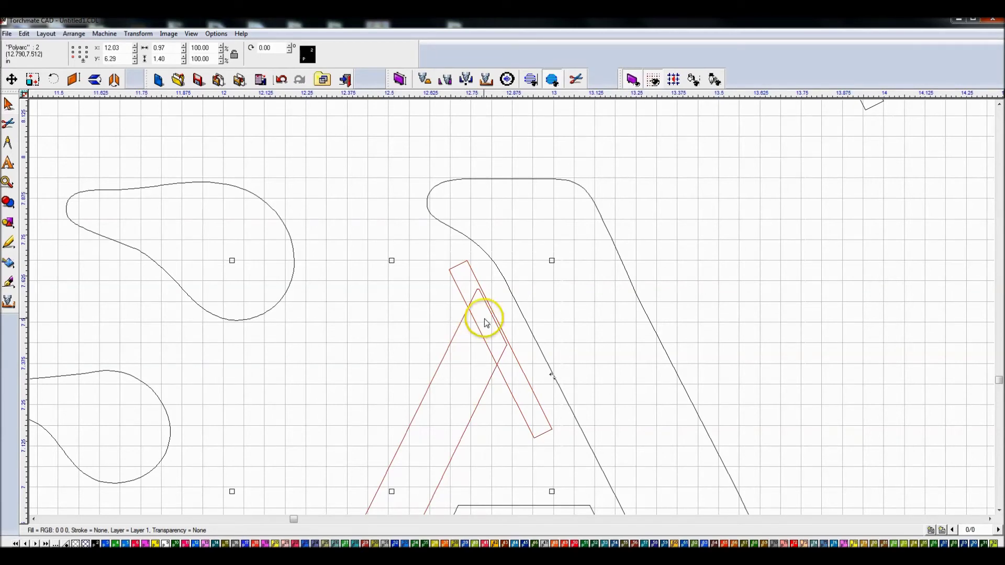
pyautogui.moveTo(422, 244); pyautogui.dragTo(579, 469)
pyautogui.press('Delete')
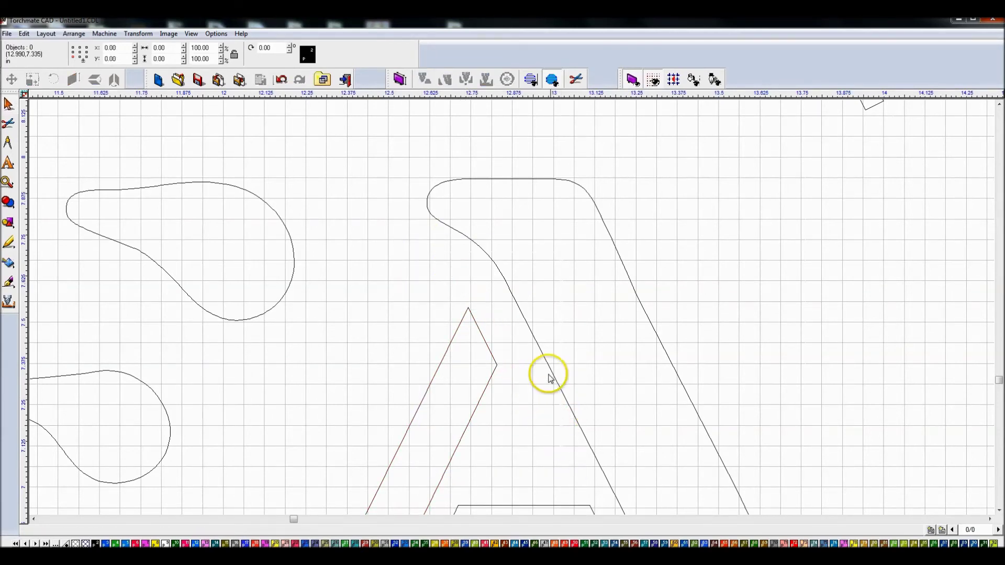
pyautogui.scroll(-3, 502, 302)
pyautogui.scroll(3, 507, 308)
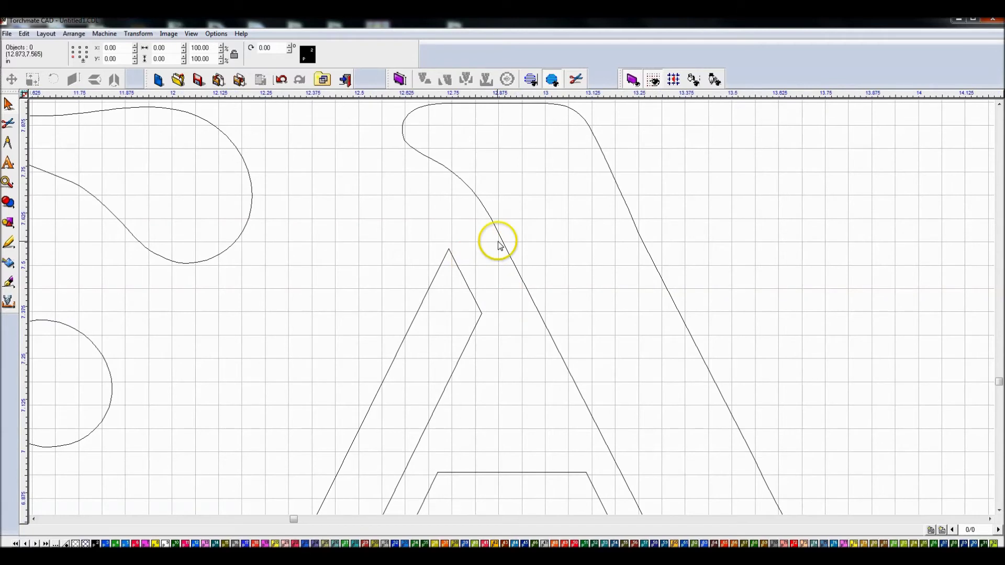
pyautogui.moveTo(483, 272); pyautogui.dragTo(483, 272)
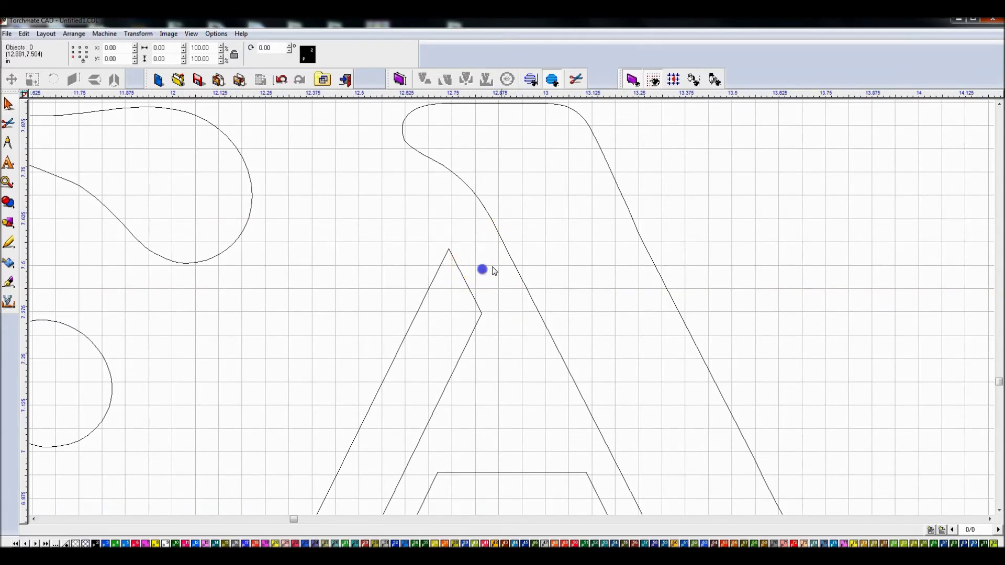
# Step: Duplicate the spare slanted bar and place one bar over the trimmed upper end of the last A's left leg
pyautogui.scroll(-2, 484, 273)
pyautogui.click(702, 146)
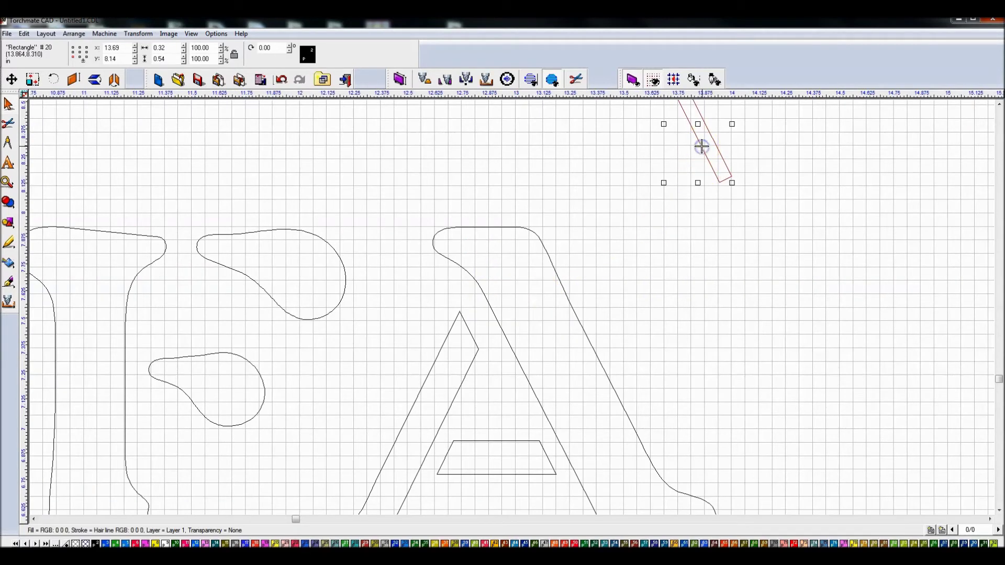
pyautogui.moveTo(698, 128); pyautogui.dragTo(654, 278)
pyautogui.hotkey('ctrl', 'd')
pyautogui.click(661, 281)
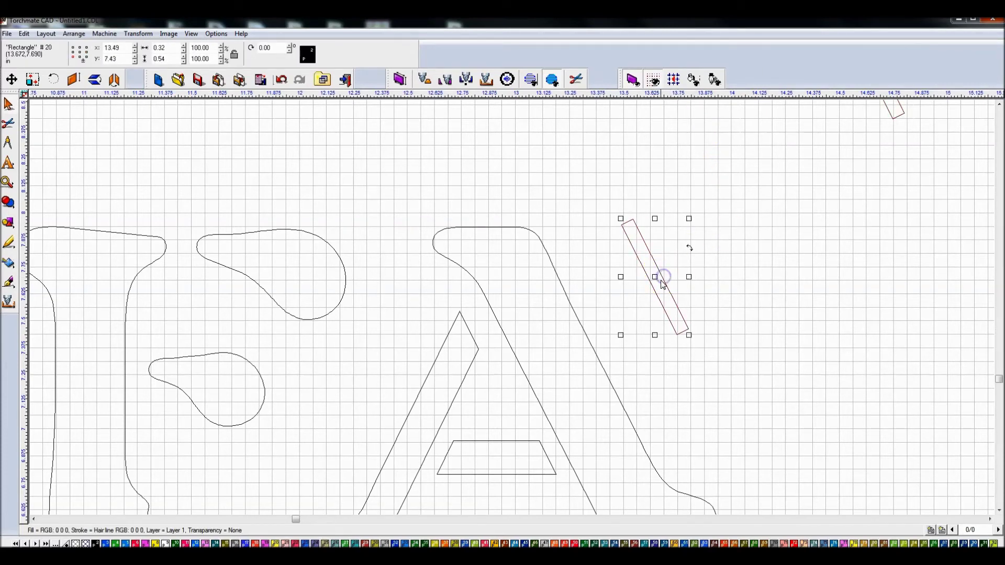
pyautogui.moveTo(602, 306); pyautogui.dragTo(601, 305)
pyautogui.moveTo(660, 276); pyautogui.dragTo(476, 345)
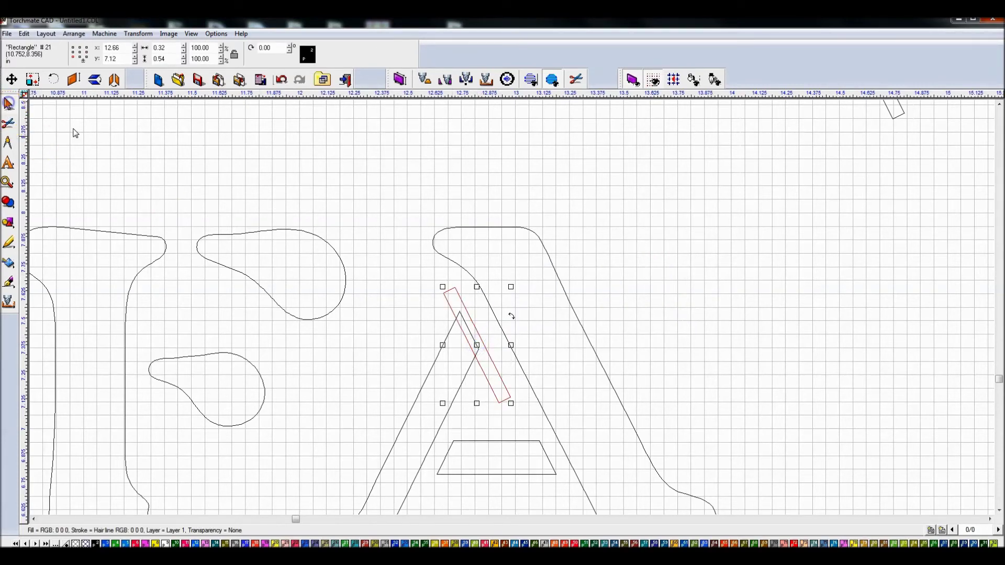
# Step: Trim the last A's left leg a second time with the placed bar and delete the leftover bar piece
pyautogui.keyDown('shift'); pyautogui.click(448, 334); pyautogui.keyUp('shift')
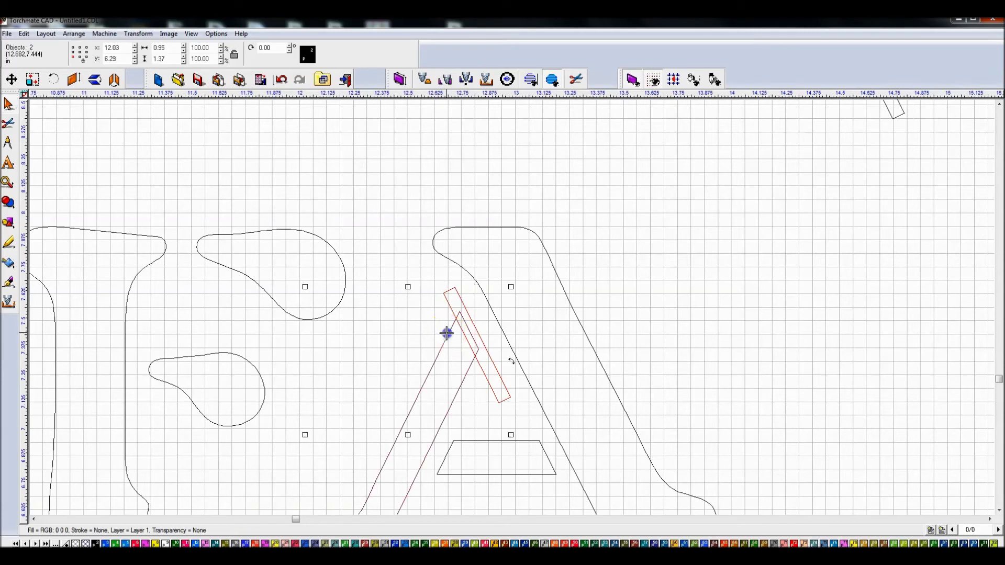
pyautogui.hotkey('ctrl', 'q')
pyautogui.click(488, 343)
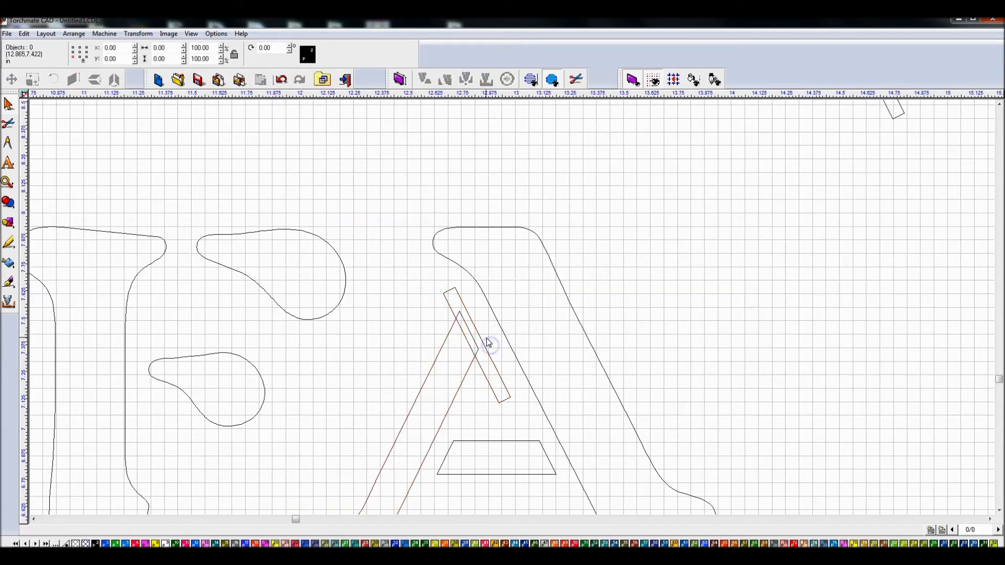
pyautogui.click(481, 338)
pyautogui.scroll(-3, 495, 339)
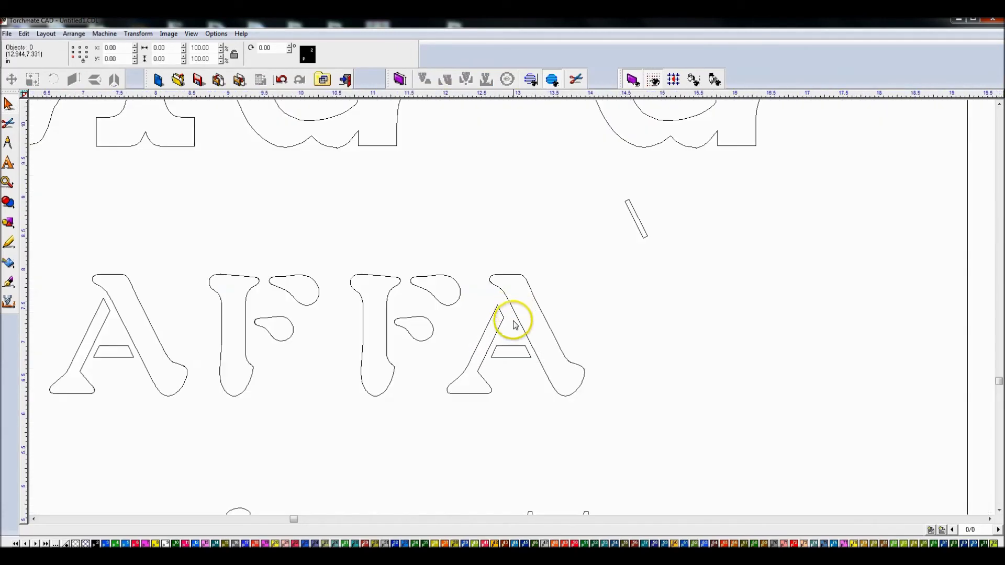
pyautogui.scroll(2, 511, 314)
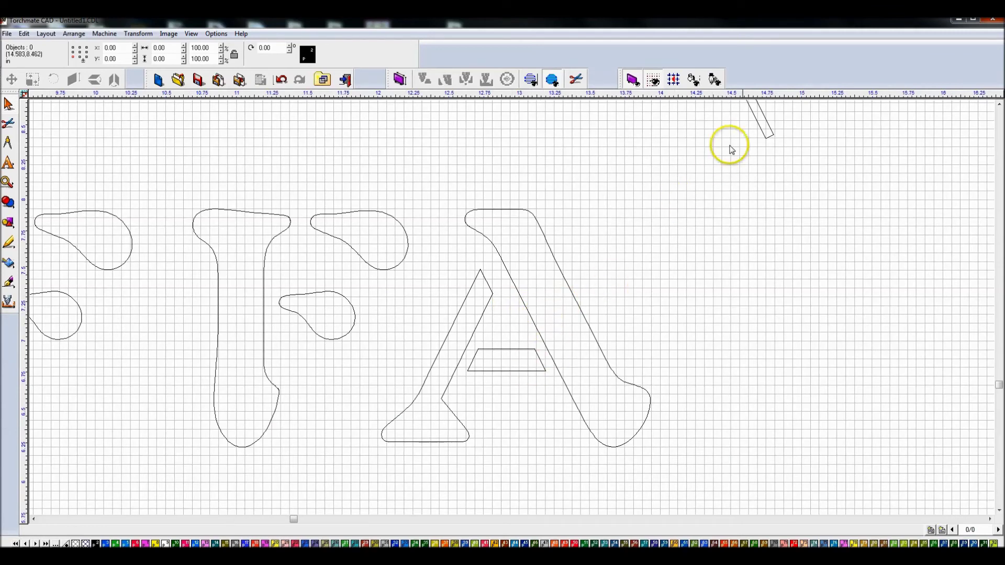
# Step: Place the slanted bar over the end of the last A's crossbar next to its thick leg and make a duplicate bar
pyautogui.click(755, 117)
pyautogui.moveTo(753, 108)
pyautogui.mouseDown()
pyautogui.moveTo(718, 177)
pyautogui.moveTo(541, 369)
pyautogui.mouseUp()
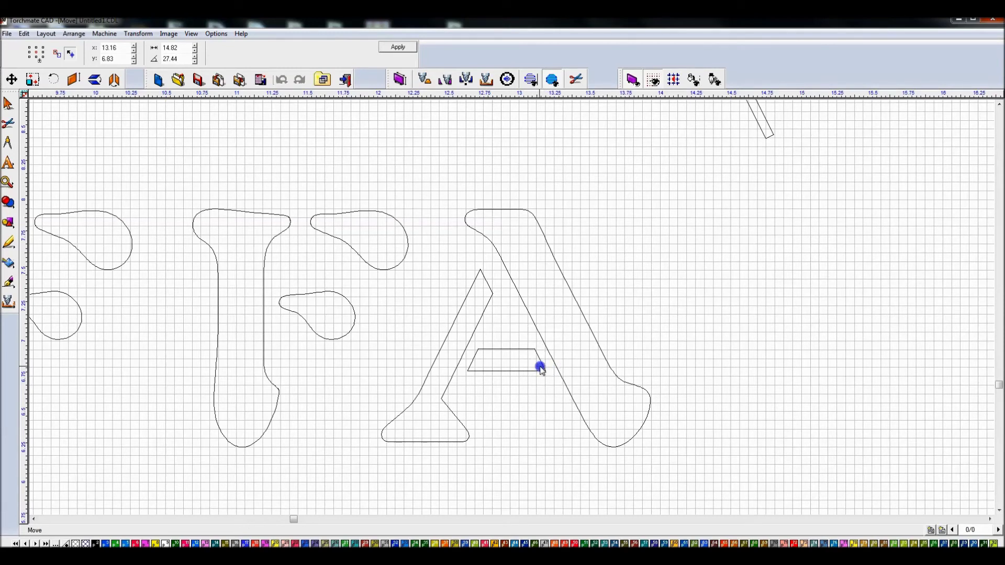
pyautogui.hotkey('ctrl', 'd')
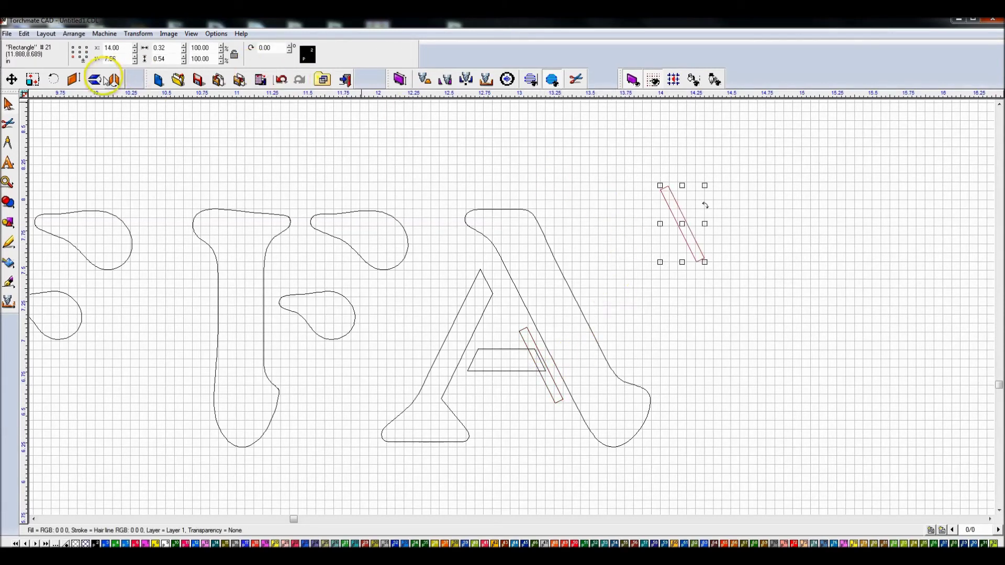
# Step: Mirror the duplicate bar horizontally and place it over the crossbar's end next to the last A's thin leg
pyautogui.click(115, 81)
pyautogui.moveTo(681, 224)
pyautogui.mouseDown()
pyautogui.moveTo(464, 357)
pyautogui.moveTo(477, 365)
pyautogui.mouseUp()
pyautogui.scroll(2, 477, 365)
pyautogui.click(519, 299)
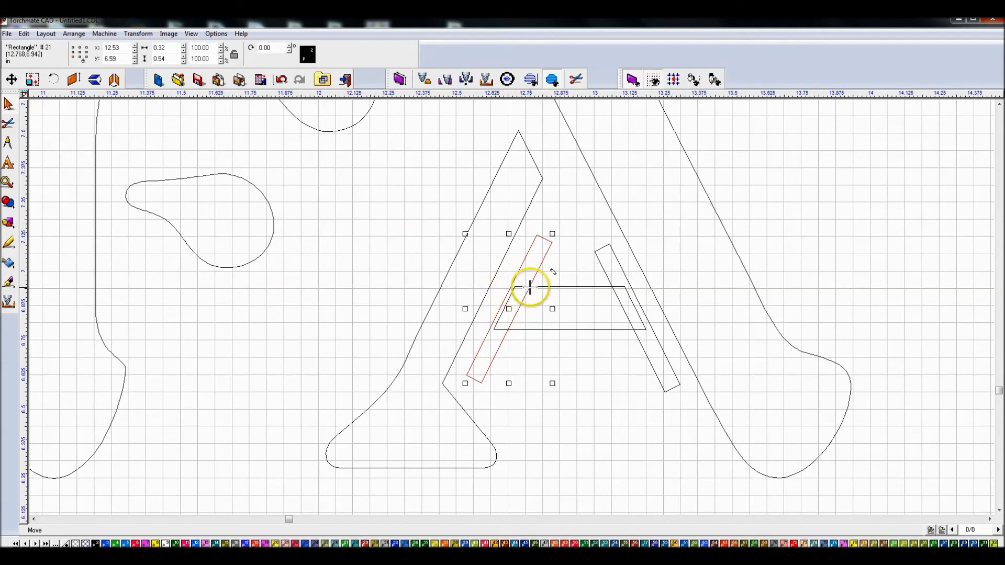
pyautogui.moveTo(509, 307); pyautogui.dragTo(505, 308)
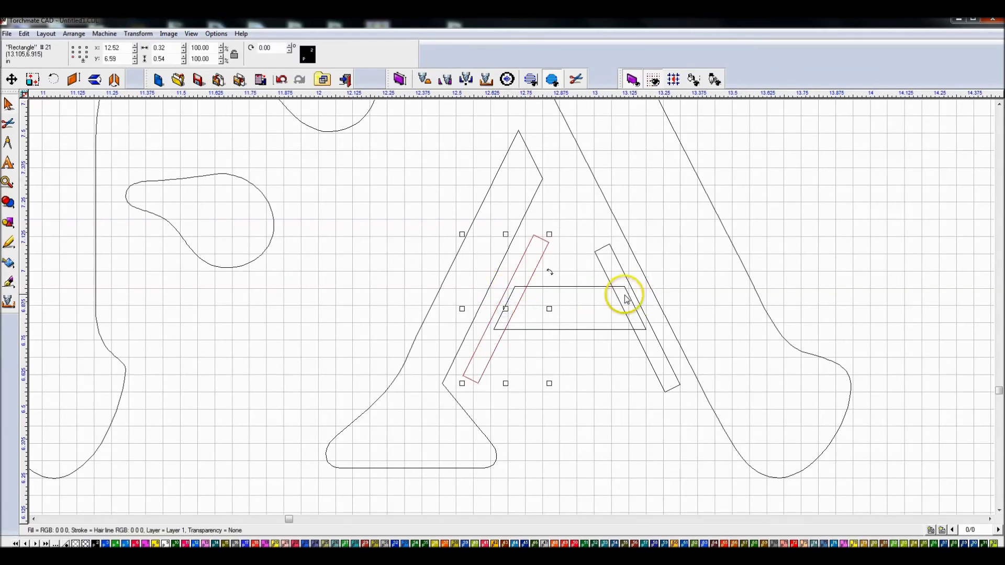
# Step: Trim both ends of the last A's crossbar with the two slanted bars and delete the leftover bar pieces
pyautogui.keyDown('shift'); pyautogui.click(604, 274); pyautogui.keyUp('shift')
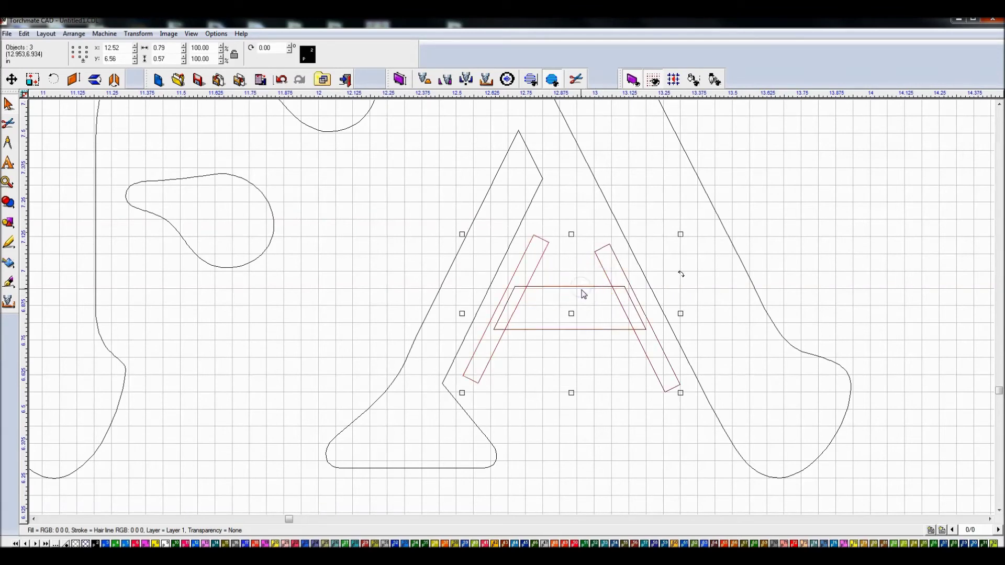
pyautogui.hotkey('ctrl', 'w')
pyautogui.click(559, 324)
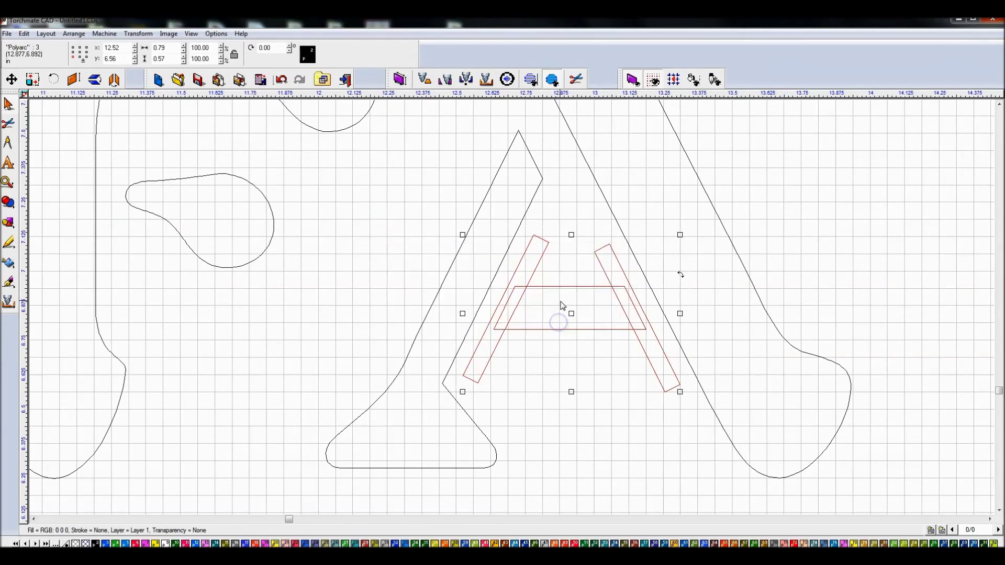
pyautogui.click(578, 376)
pyautogui.moveTo(576, 233); pyautogui.dragTo(699, 437)
pyautogui.press('Delete')
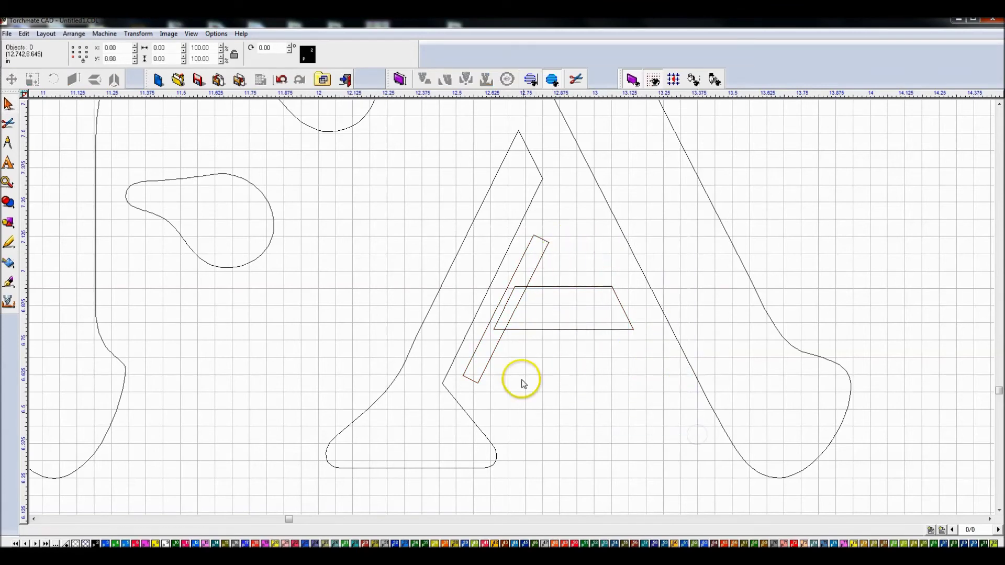
pyautogui.moveTo(589, 415)
pyautogui.mouseDown()
pyautogui.moveTo(511, 262)
pyautogui.moveTo(460, 226)
pyautogui.mouseUp()
pyautogui.press('Delete')
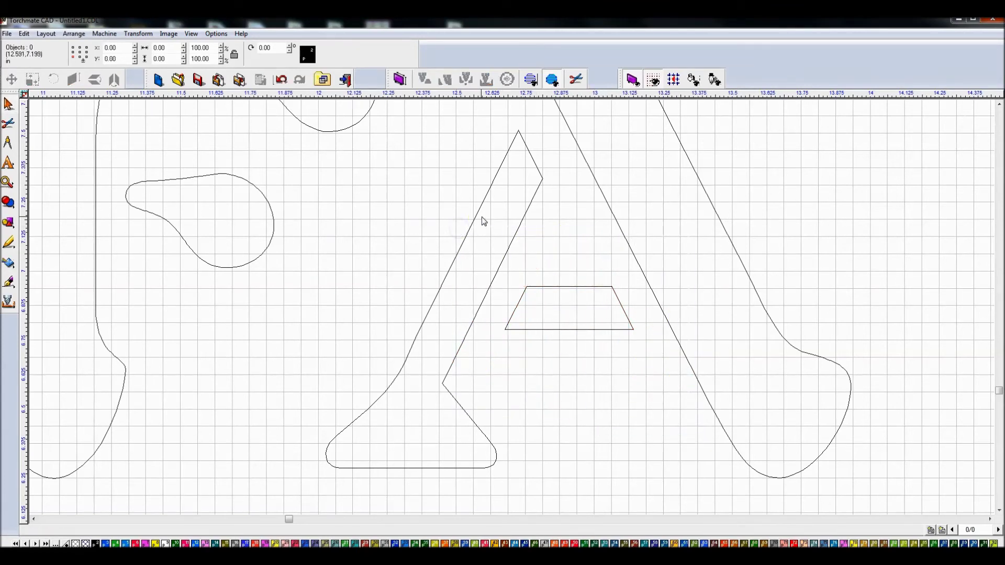
# Step: Group the three pieces of the last A and duplicate the group
pyautogui.scroll(-1, 628, 233)
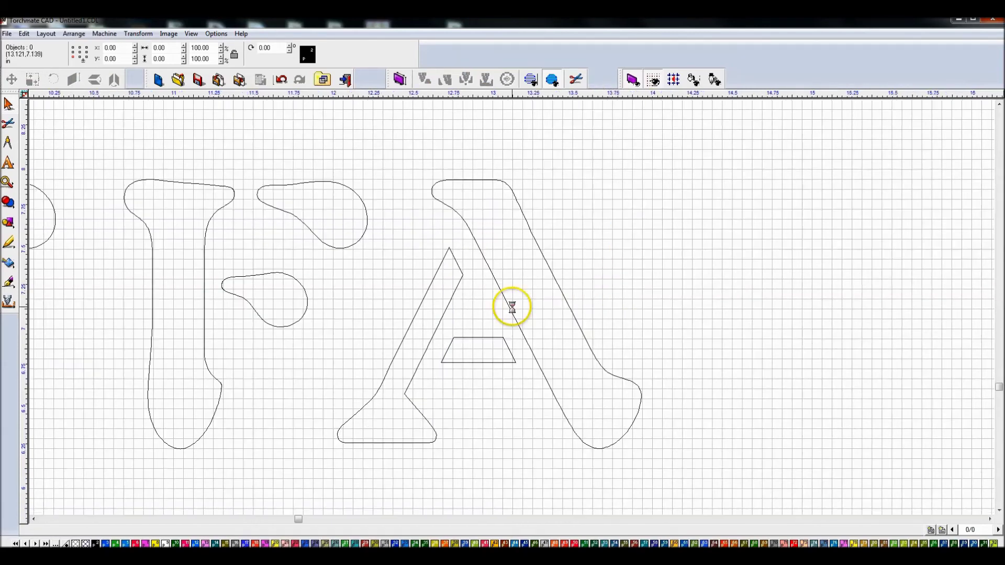
pyautogui.scroll(-1, 512, 306)
pyautogui.scroll(1, 488, 296)
pyautogui.scroll(-1, 512, 307)
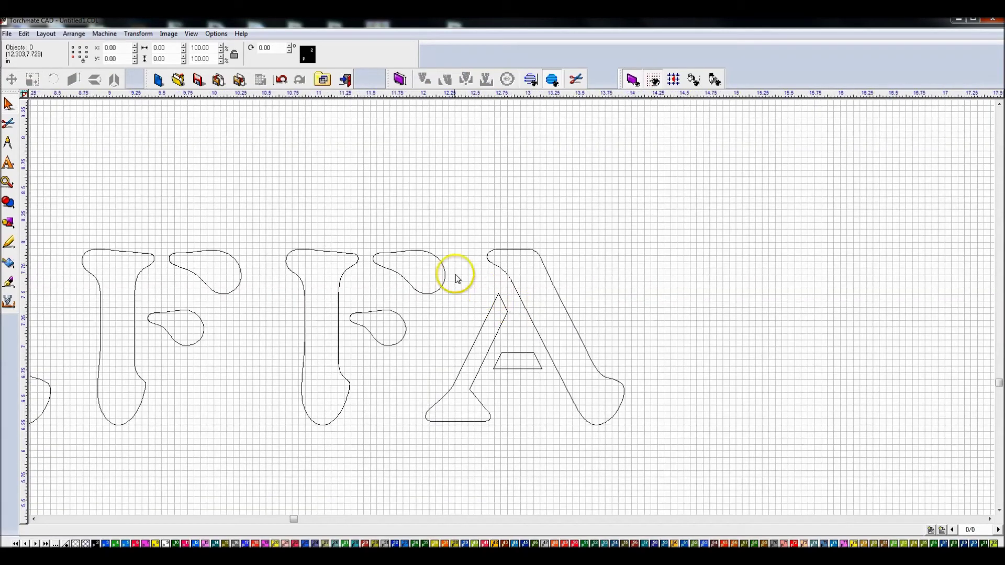
pyautogui.moveTo(672, 507); pyautogui.dragTo(435, 242)
pyautogui.keyDown('shift'); pyautogui.click(490, 343); pyautogui.keyUp('shift')
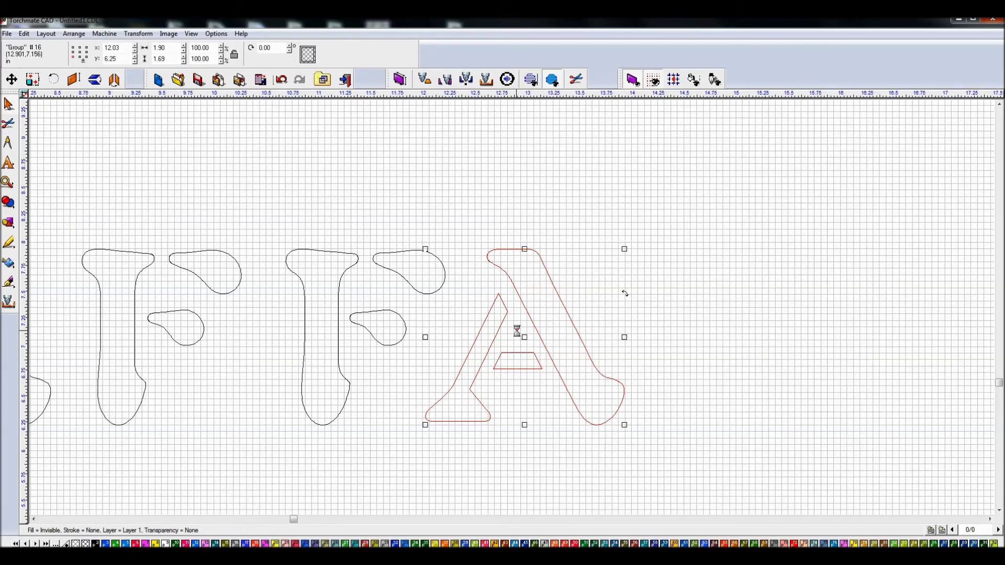
pyautogui.hotkey('ctrl', 'd')
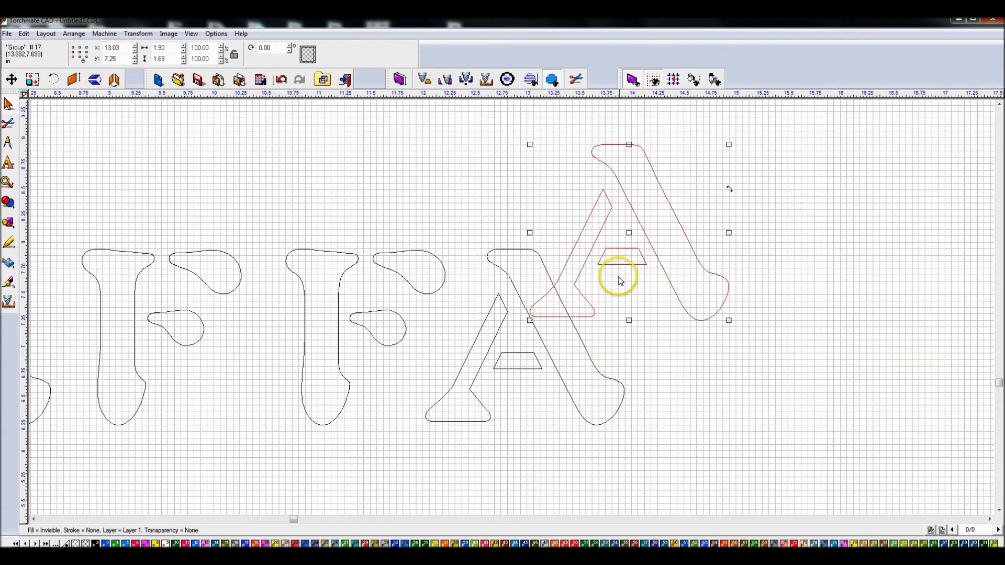
# Step: Select all pieces of the first A in "AFFA" and group them
pyautogui.scroll(-3, 262, 322)
pyautogui.scroll(3, 488, 309)
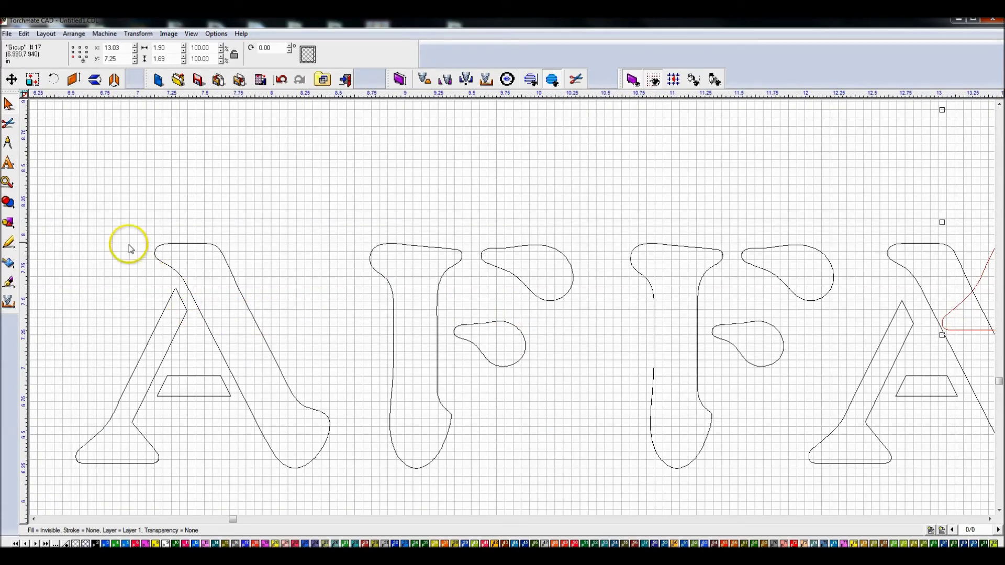
pyautogui.moveTo(58, 202); pyautogui.dragTo(347, 509)
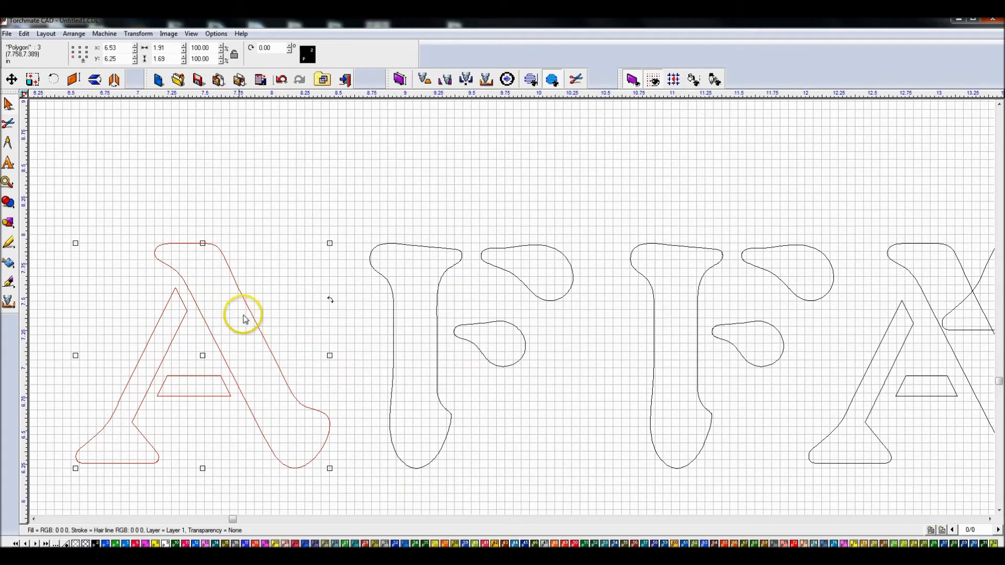
pyautogui.click(263, 334)
pyautogui.moveTo(62, 187); pyautogui.dragTo(353, 513)
pyautogui.hotkey('ctrl', 'g')
# Step: Align the duplicated A over the first A of "AFFA" and delete the original first A
pyautogui.scroll(-2, 823, 386)
pyautogui.click(597, 244)
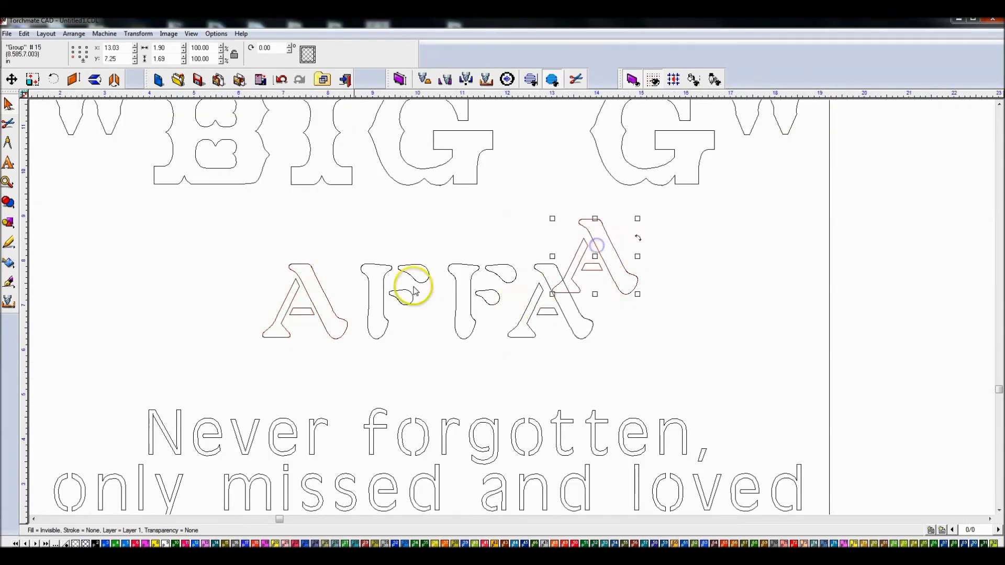
pyautogui.keyDown('shift'); pyautogui.click(307, 296); pyautogui.keyUp('shift')
pyautogui.hotkey('ctrl', 'z')
pyautogui.click(302, 301)
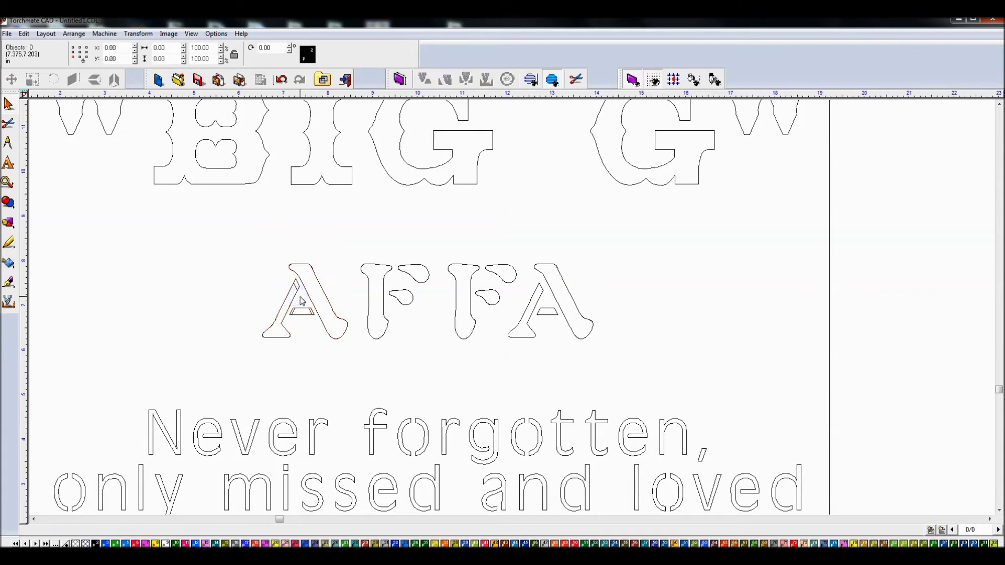
pyautogui.click(297, 283)
pyautogui.press('Delete')
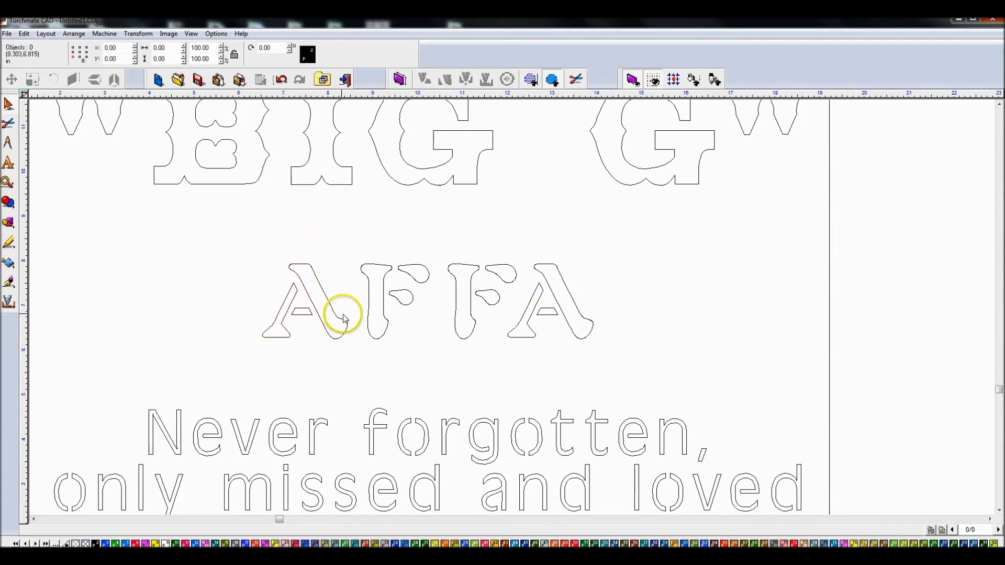
# Step: Ungroup both A's to regroup all the "AFFA" letters together, and combine them with the tombstone outline
pyautogui.scroll(-3, 514, 307)
pyautogui.scroll(4, 516, 307)
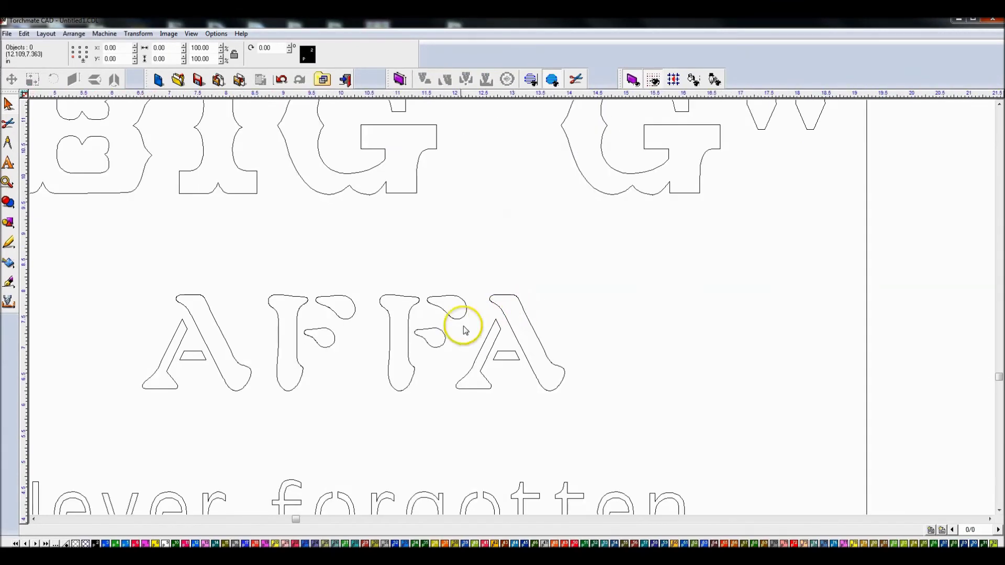
pyautogui.moveTo(108, 258); pyautogui.dragTo(255, 429)
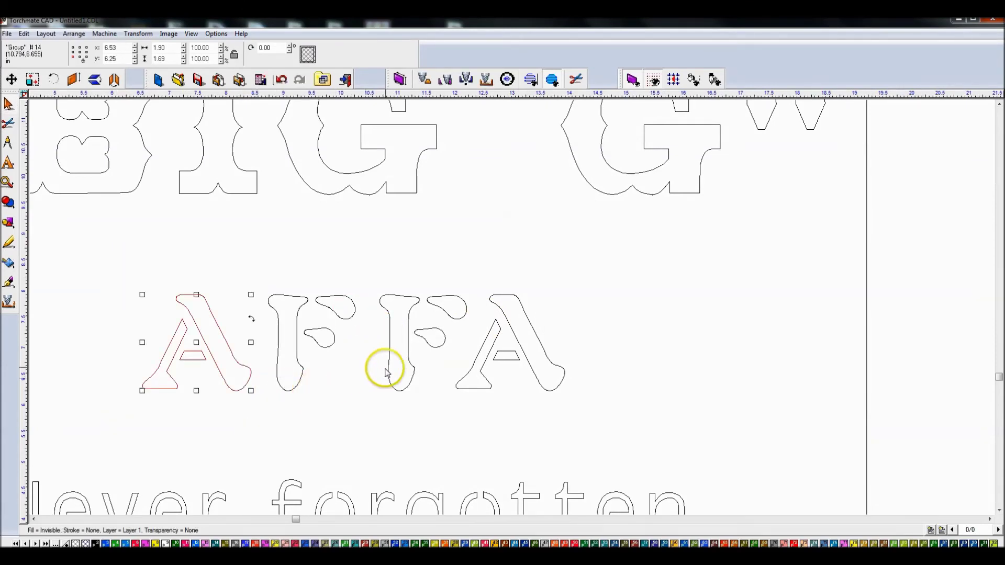
pyautogui.scroll(-3, 572, 309)
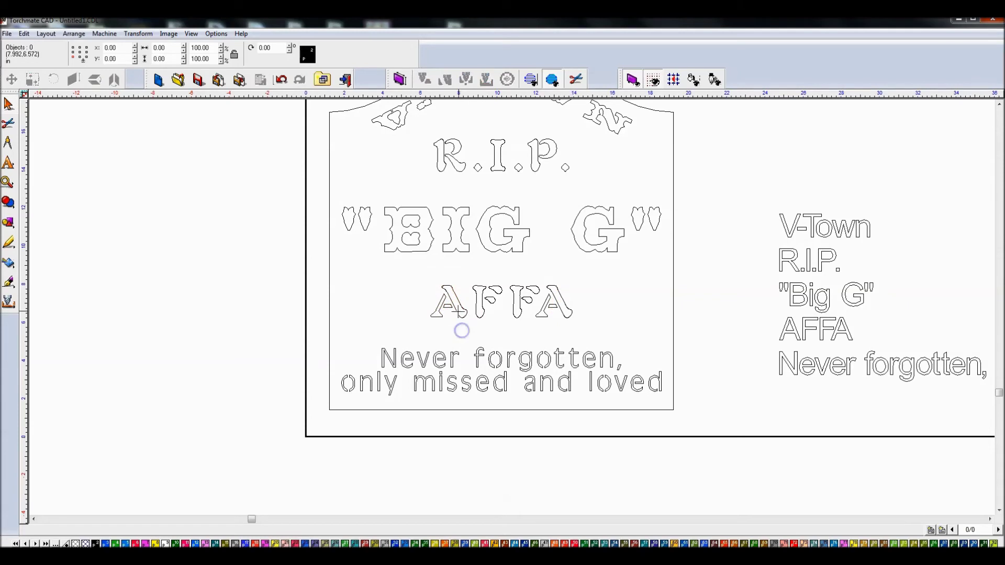
pyautogui.moveTo(375, 274); pyautogui.dragTo(630, 360)
pyautogui.click(509, 331)
pyautogui.click(464, 309)
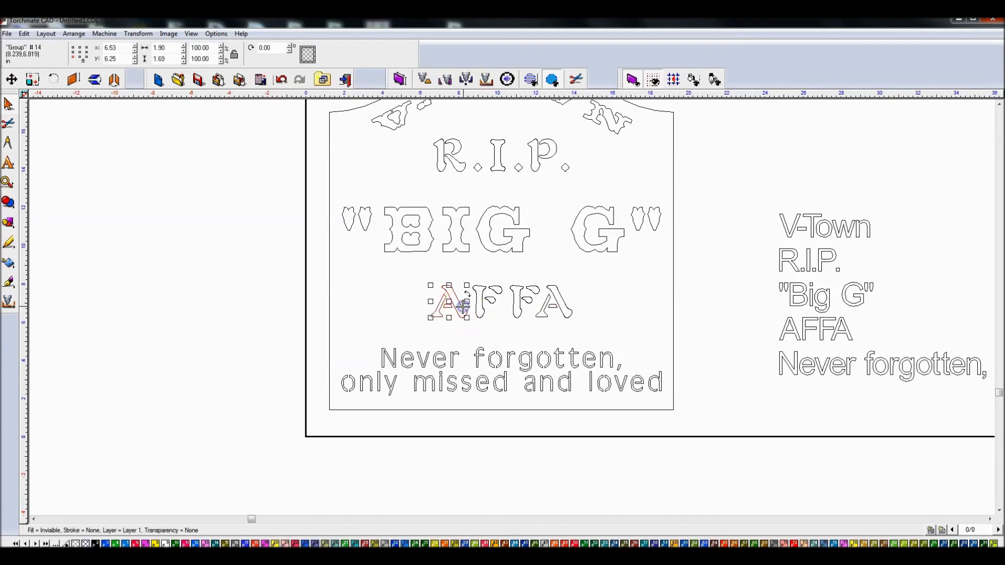
pyautogui.click(538, 336)
pyautogui.click(540, 312)
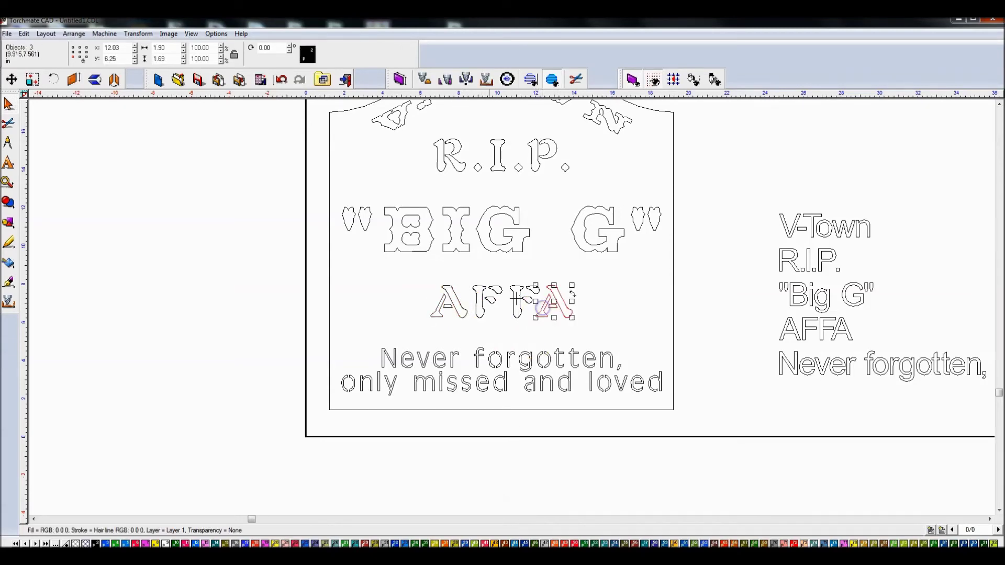
pyautogui.moveTo(404, 278); pyautogui.dragTo(635, 333)
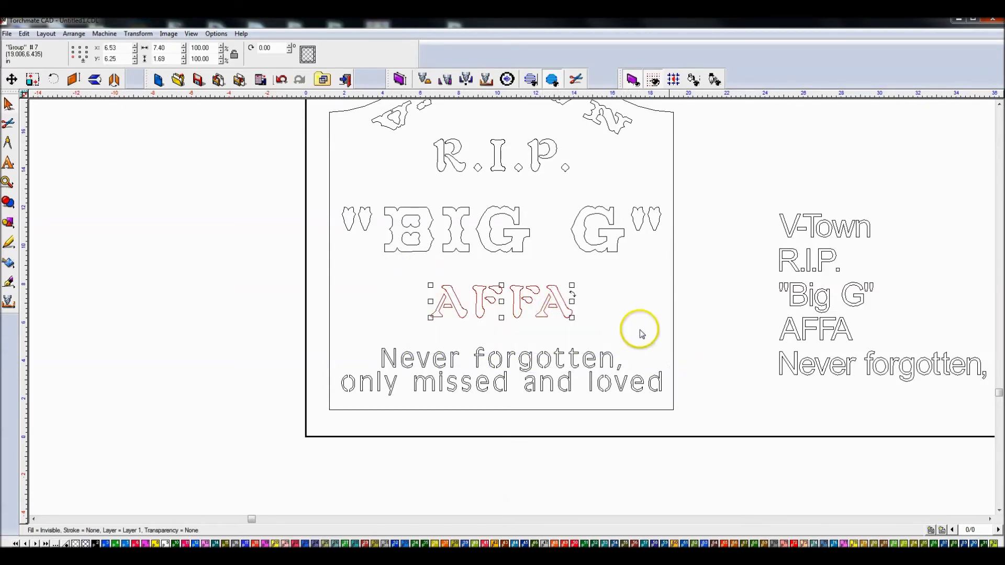
pyautogui.click(673, 305)
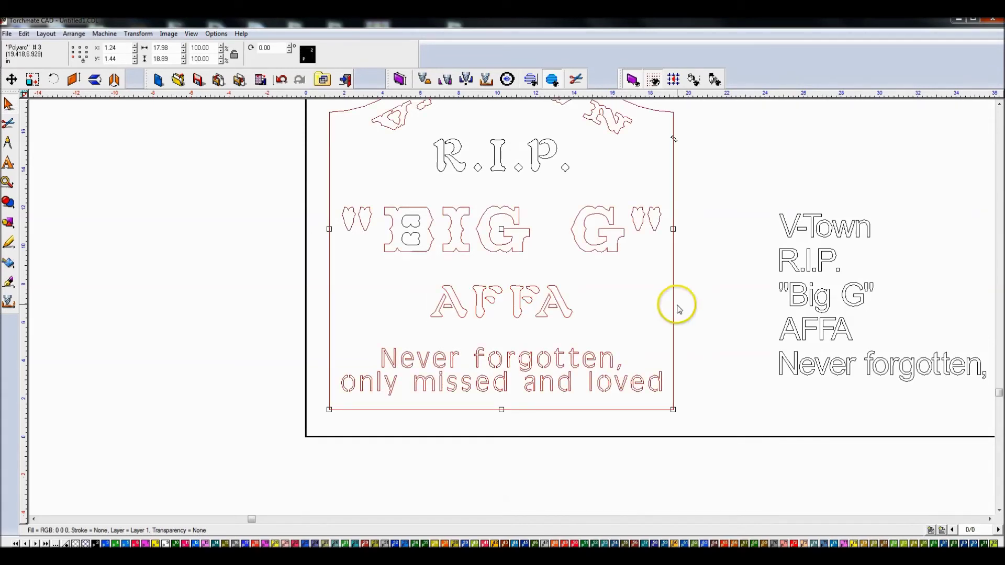
pyautogui.click(706, 272)
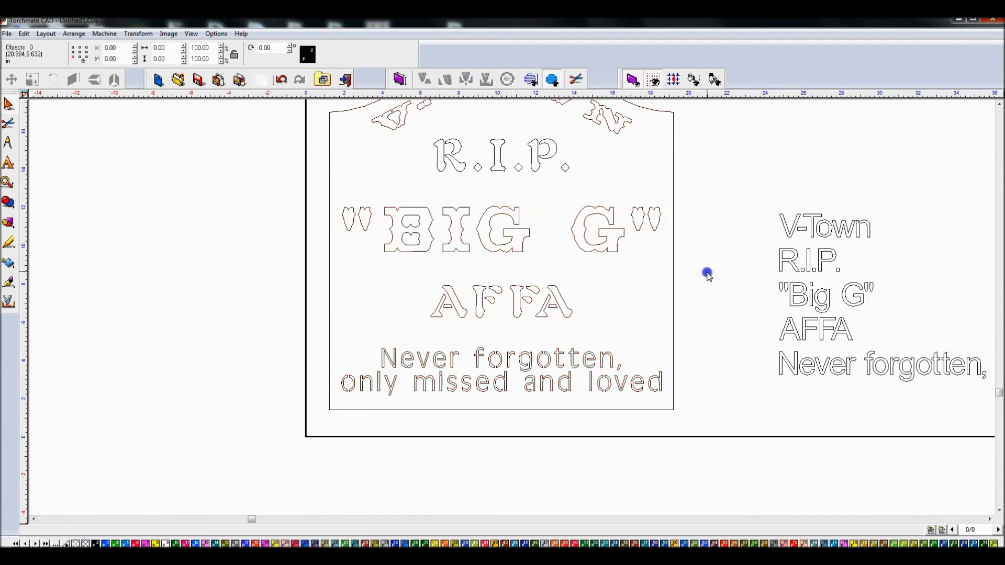
# Step: Preview the sign with fill, return to outlines, and examine the inner islands of the B in "BIG G"
pyautogui.hotkey('ctrl', 'f')
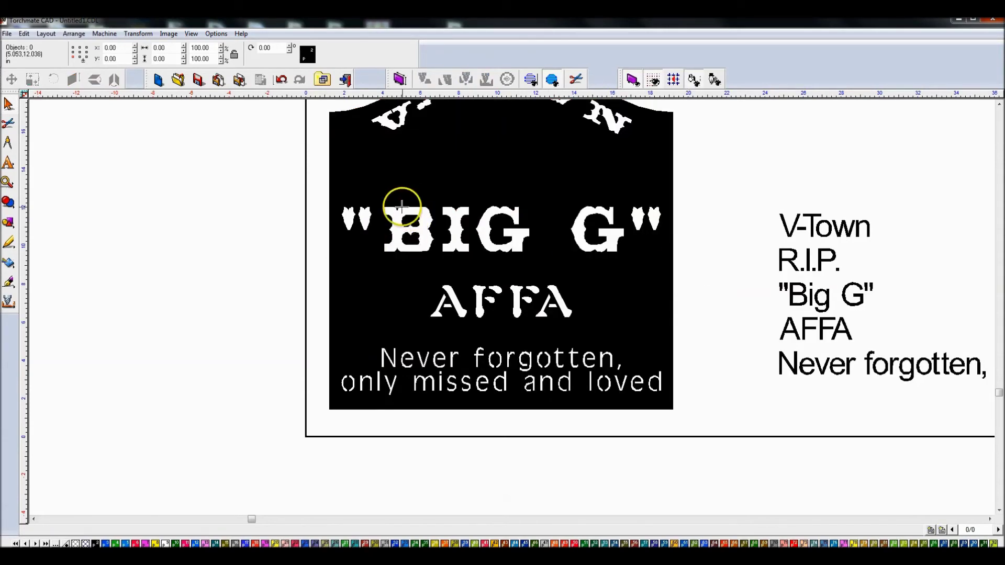
pyautogui.hotkey('ctrl', 'f')
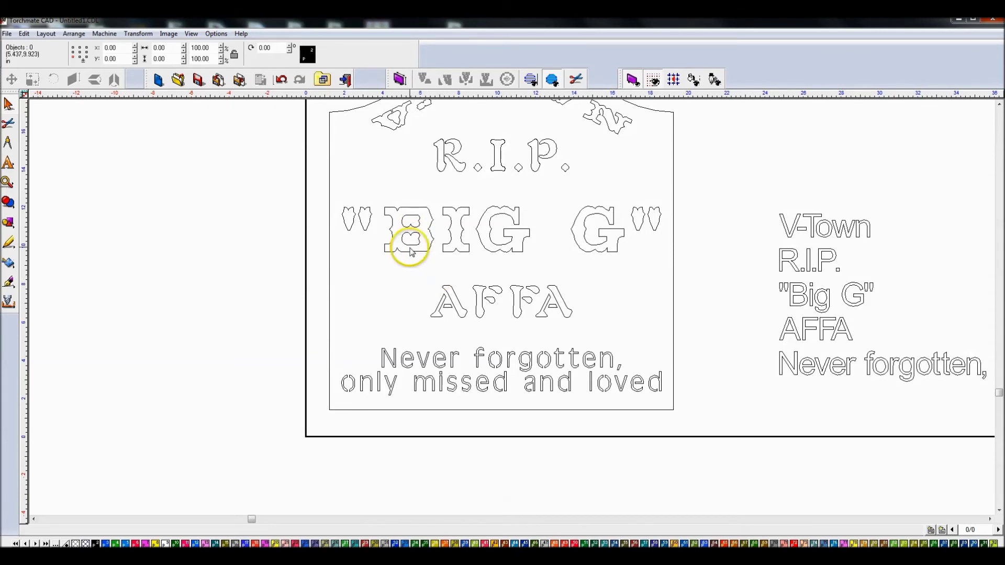
pyautogui.hotkey('ctrl', 'a')
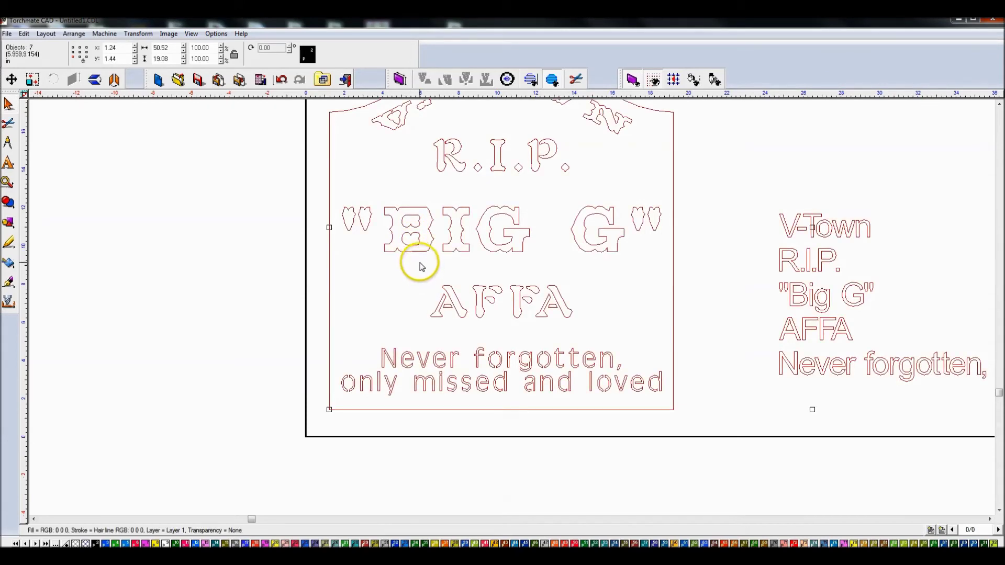
pyautogui.click(420, 264)
pyautogui.click(413, 251)
pyautogui.scroll(1, 415, 251)
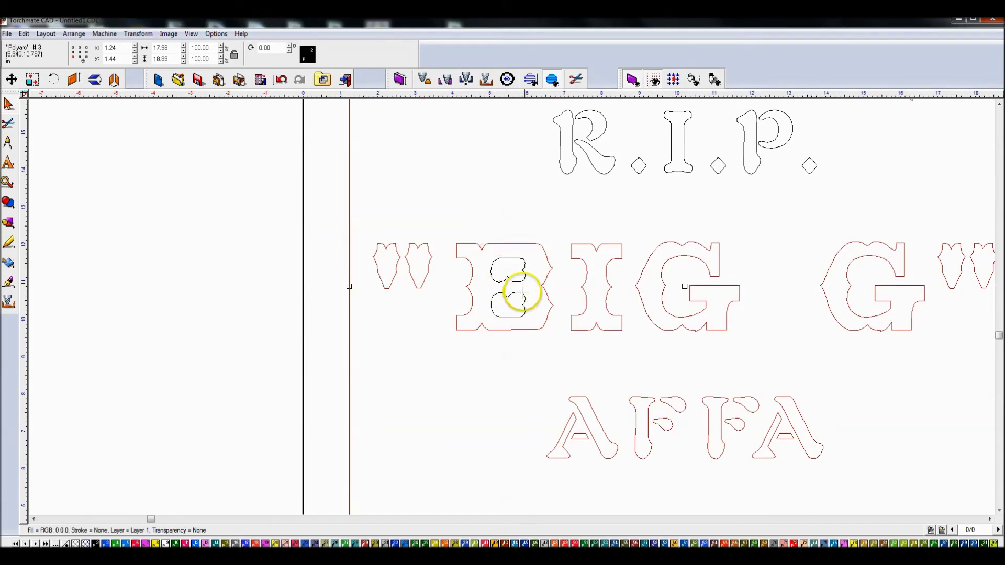
pyautogui.click(601, 341)
pyautogui.scroll(-1, 658, 326)
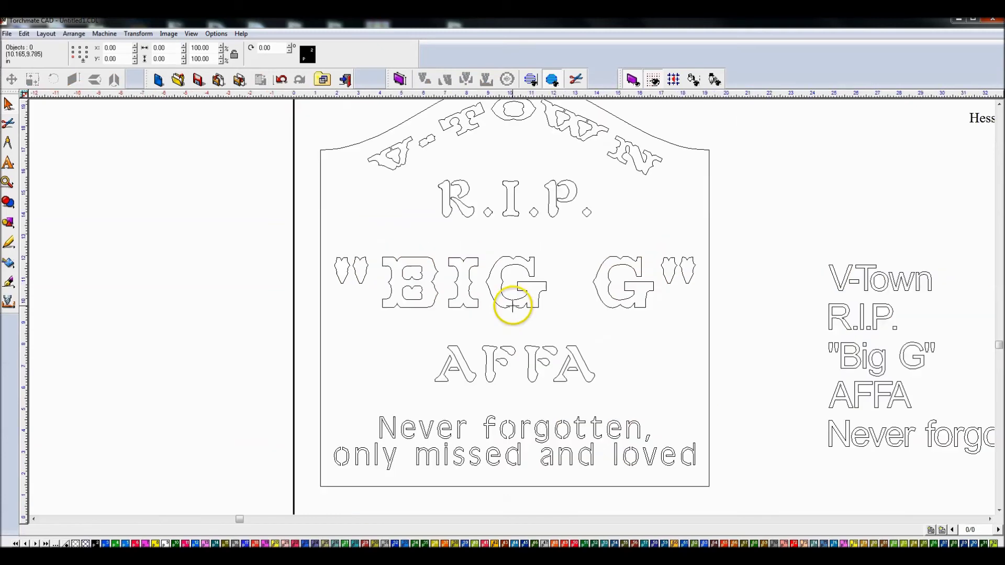
pyautogui.scroll(1, 521, 296)
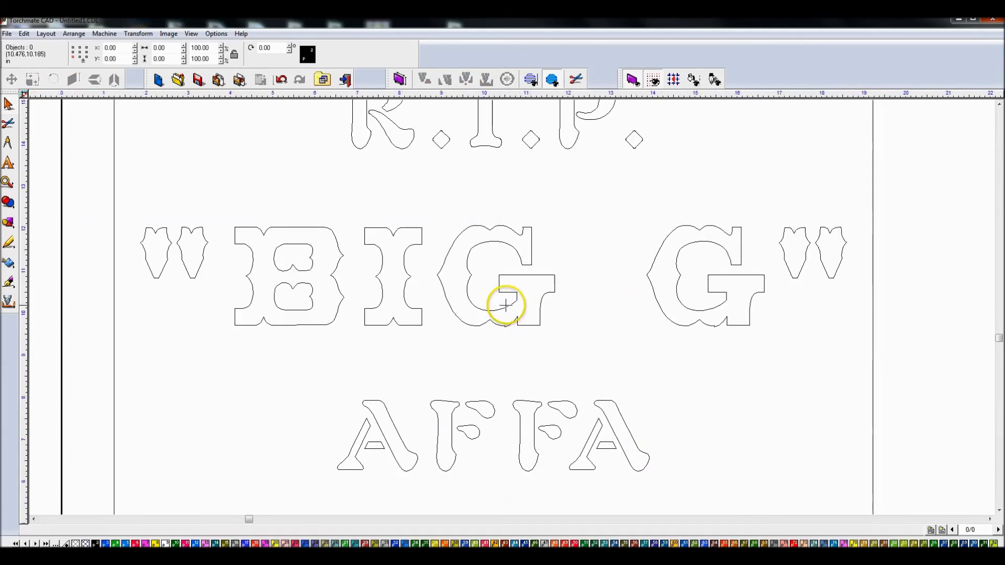
# Step: Break the combined tombstone outline and text apart into separate shapes
pyautogui.click(339, 253)
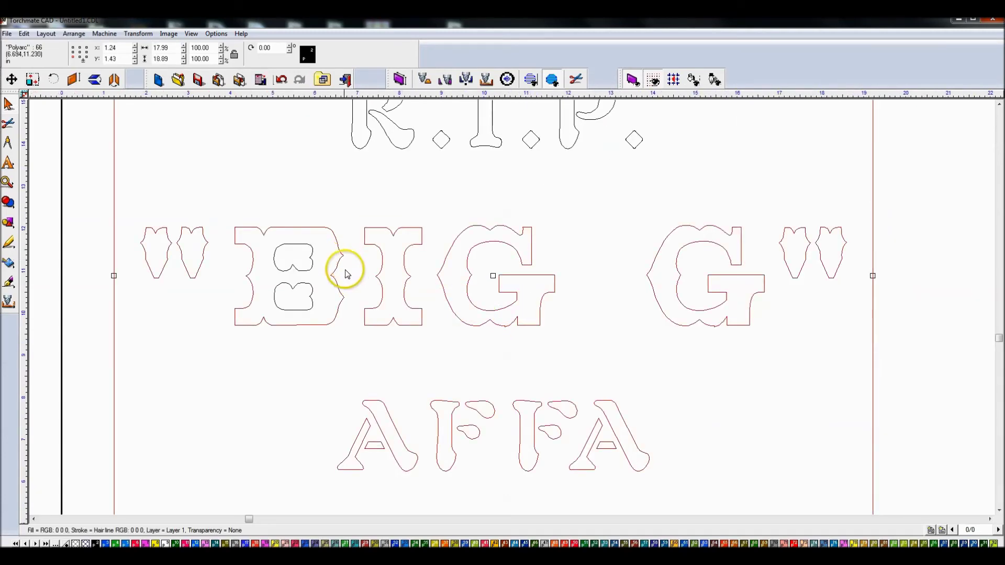
pyautogui.click(346, 291)
pyautogui.scroll(-3, 346, 291)
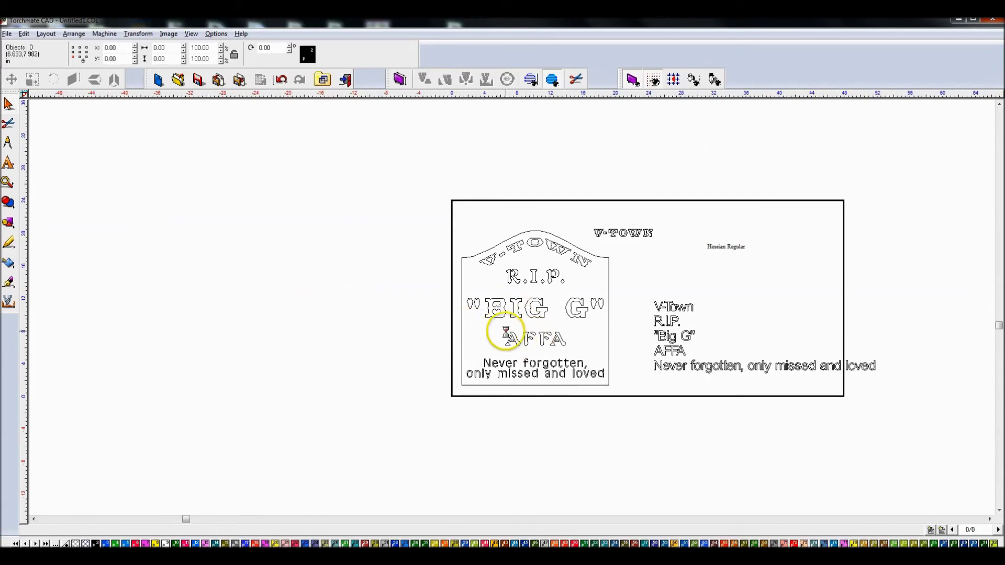
# Step: Group the two "Never forgotten, only missed and loved" lines together, and group the "AFFA" letters together
pyautogui.press('F9')
pyautogui.press('F9')
pyautogui.click(536, 384)
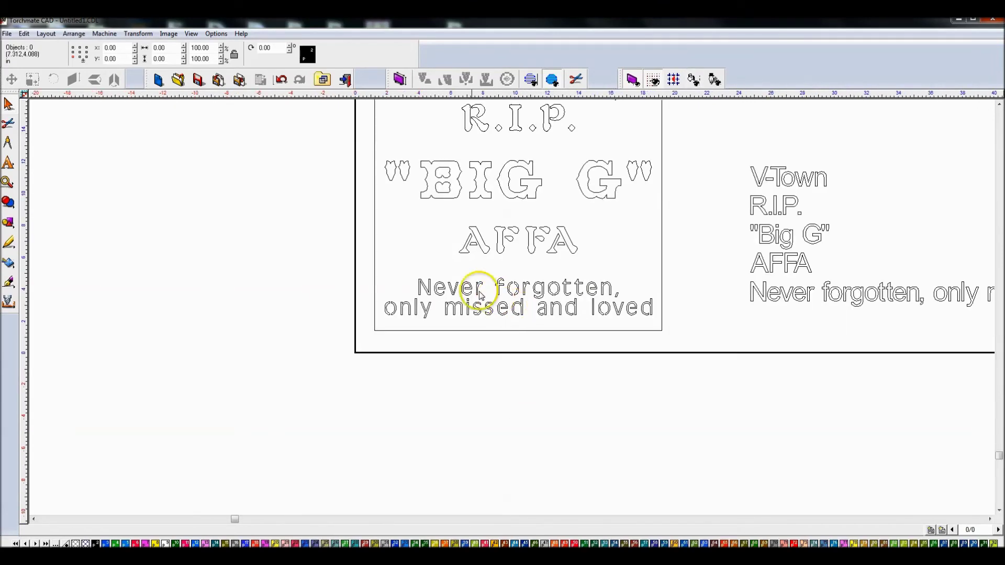
pyautogui.moveTo(345, 265); pyautogui.dragTo(679, 329)
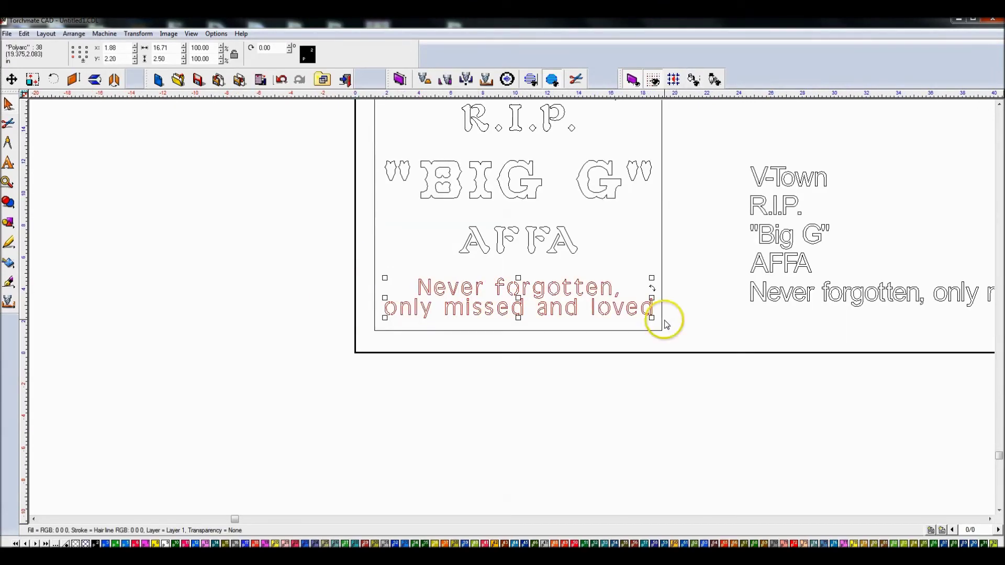
pyautogui.moveTo(397, 201); pyautogui.dragTo(620, 263)
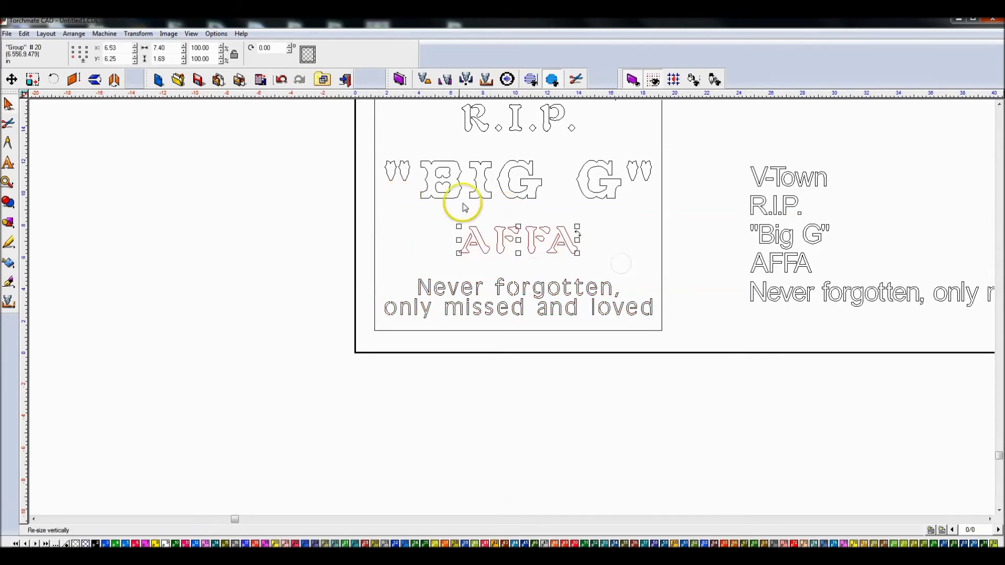
# Step: Draw a narrow vertical rectangle about 0.09 in wide and 2.90 in tall through the left edges of the B's inner islands
pyautogui.scroll(2, 453, 195)
pyautogui.click(9, 222)
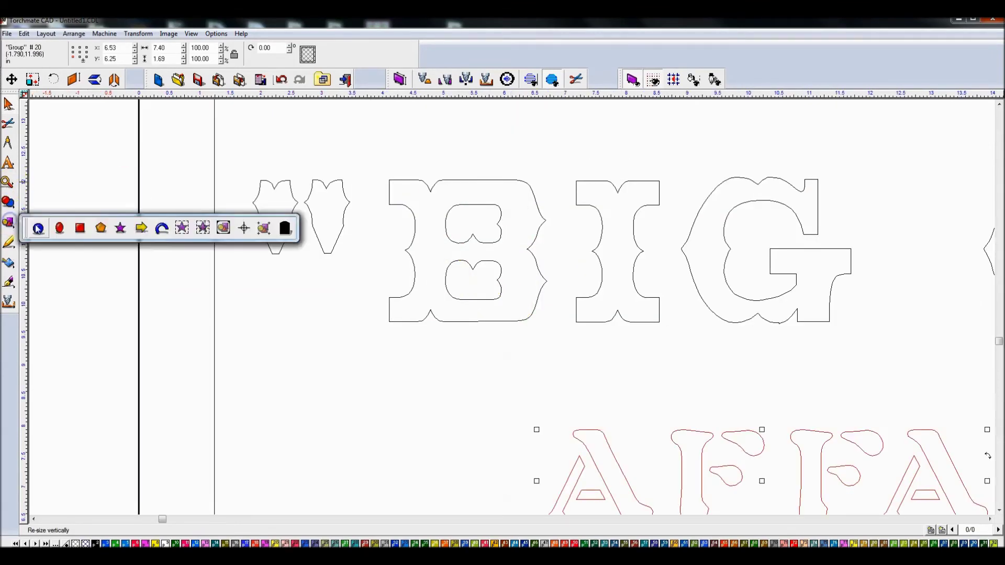
pyautogui.click(80, 228)
pyautogui.moveTo(449, 161); pyautogui.dragTo(451, 336)
pyautogui.click(8, 104)
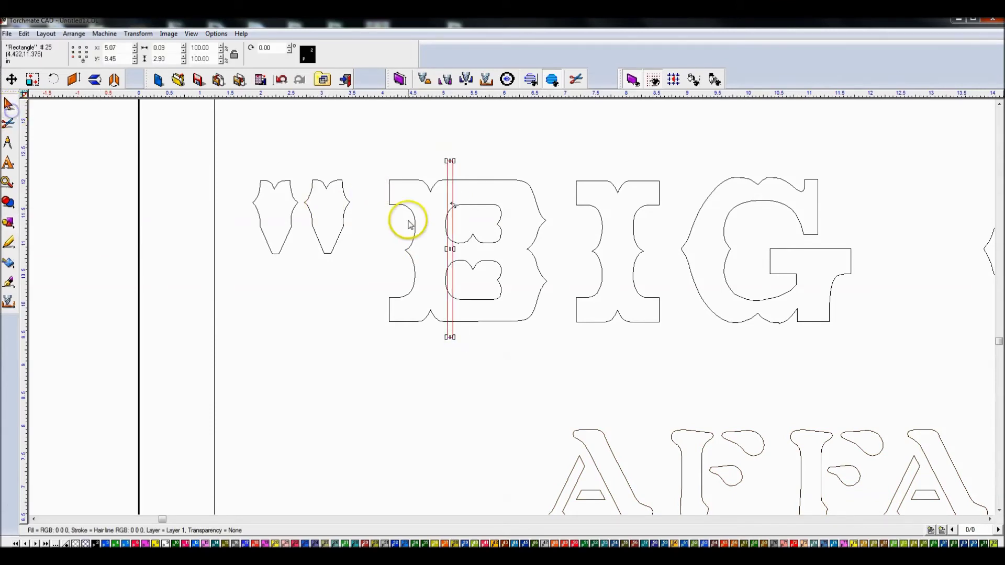
# Step: Widen the thin rectangle to about 0.13 in and nudge it left to X 5.04 along the islands' left edges
pyautogui.moveTo(452, 249); pyautogui.dragTo(456, 249)
pyautogui.scroll(4, 453, 242)
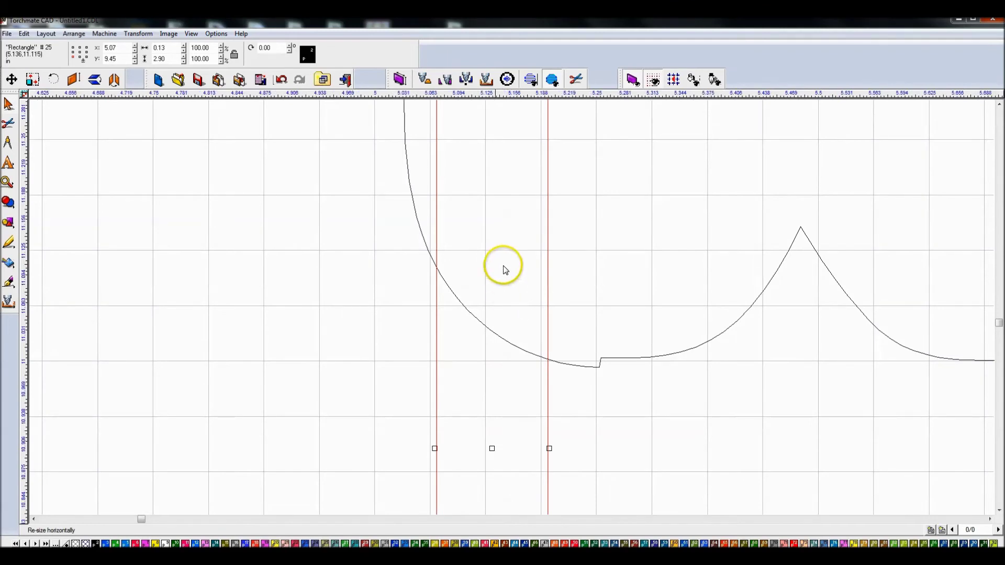
pyautogui.scroll(-3, 511, 308)
pyautogui.scroll(-2, 511, 308)
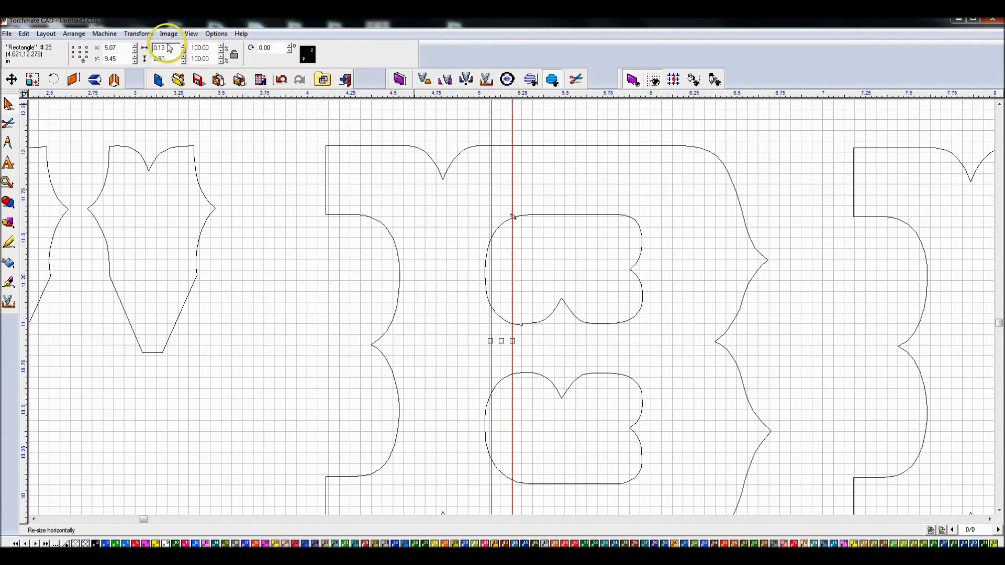
pyautogui.scroll(-3, 514, 319)
pyautogui.scroll(4, 511, 308)
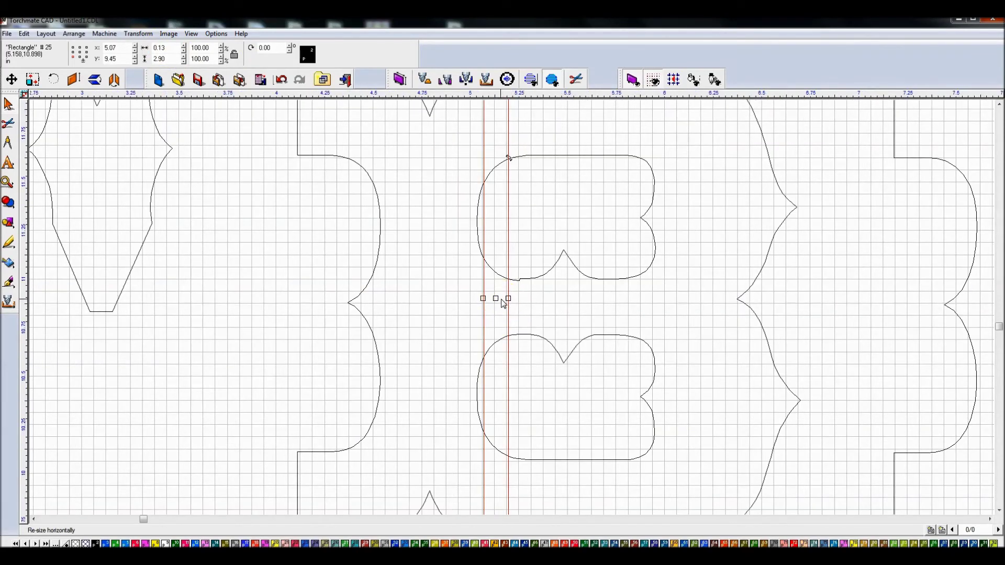
pyautogui.press('Left')
pyautogui.press('Left')
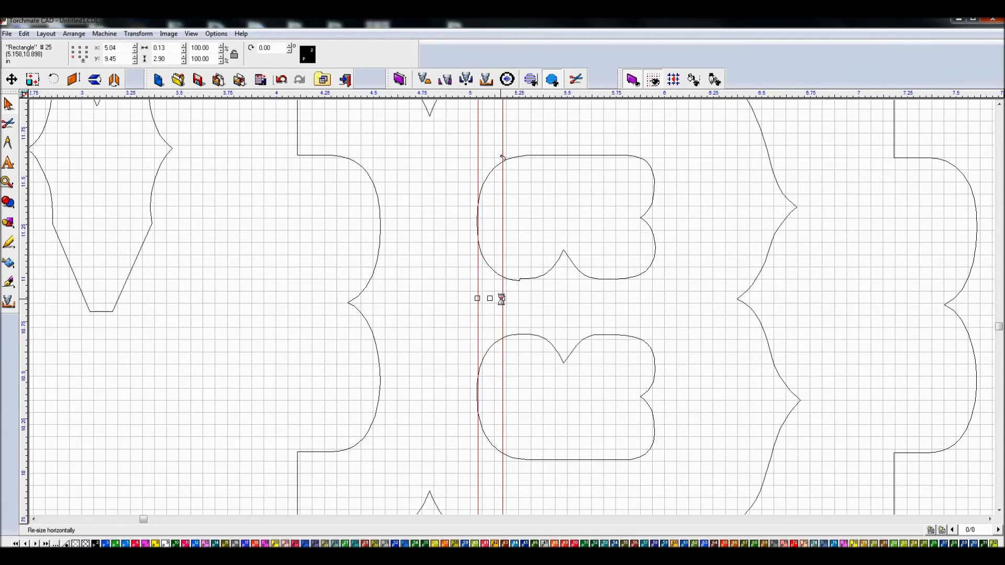
# Step: Try to cut the B's outer outline with the thin rectangle and delete the pieces inside the strip
pyautogui.scroll(-2, 501, 298)
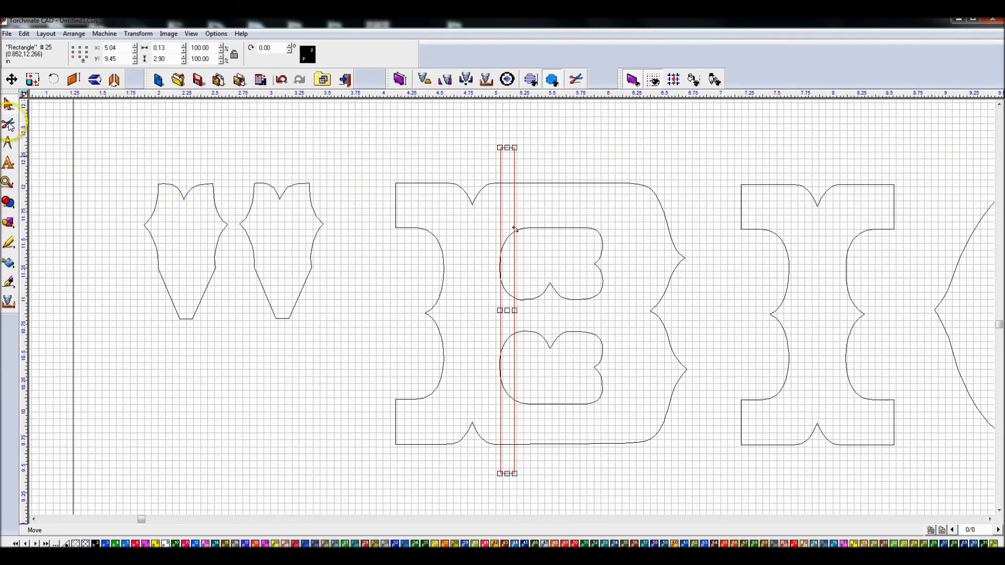
pyautogui.keyDown('shift'); pyautogui.click(538, 183); pyautogui.keyUp('shift')
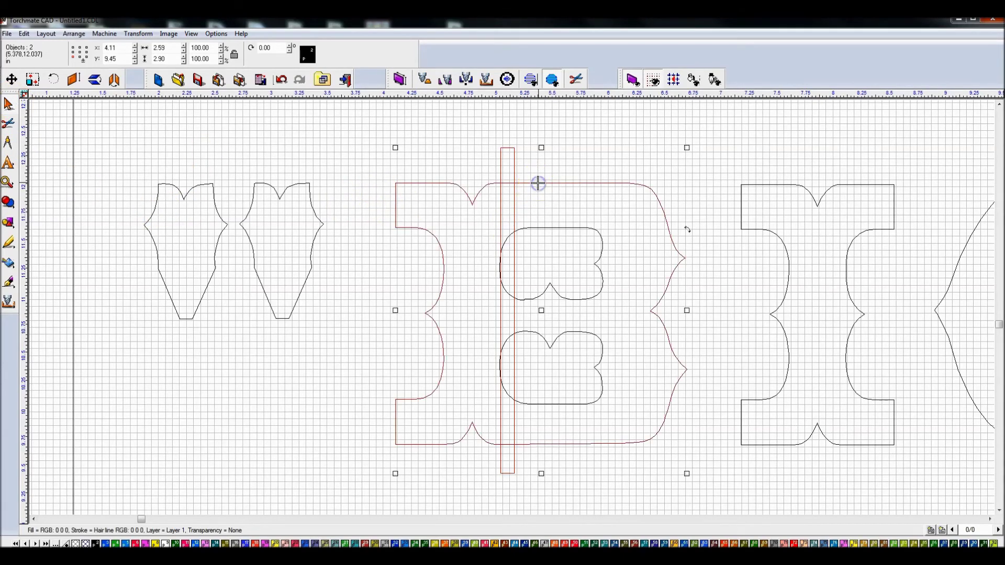
pyautogui.hotkey('ctrl', 'l')
pyautogui.click(546, 255)
pyautogui.moveTo(461, 126); pyautogui.dragTo(521, 538)
pyautogui.press('Delete')
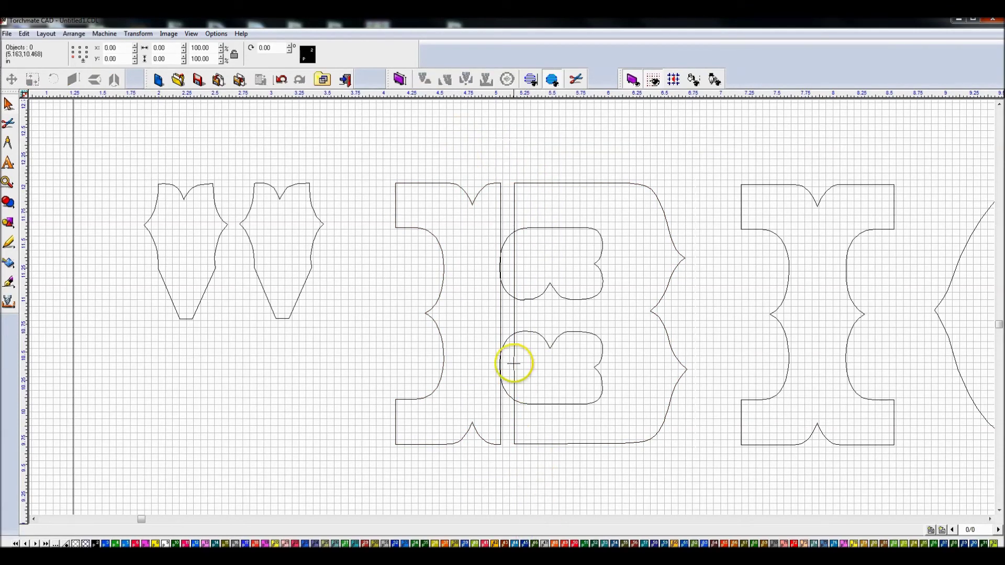
# Step: Combine the B's inner islands with its outer outline, and cut out the strip covered by the thin rectangle
pyautogui.click(505, 241)
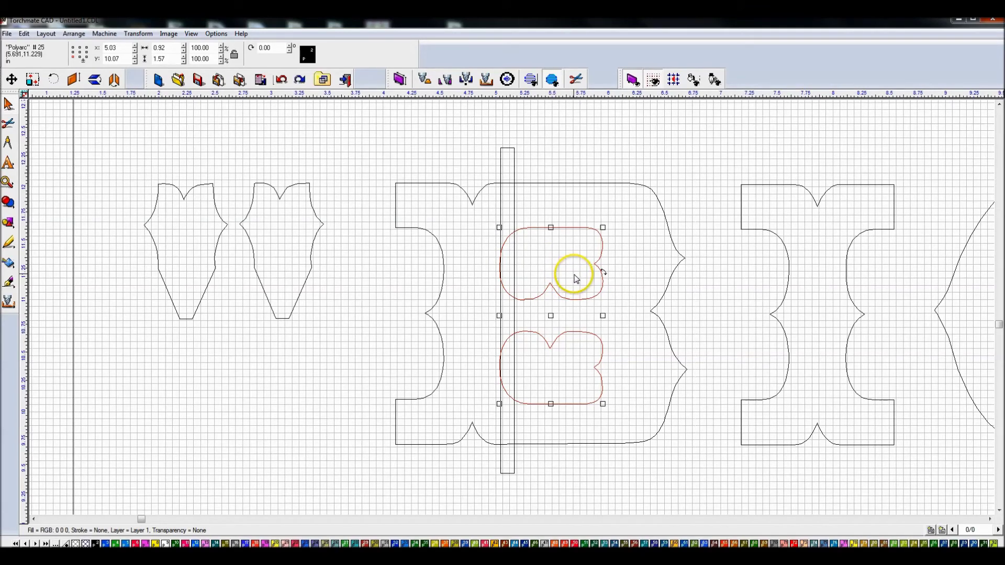
pyautogui.click(569, 228)
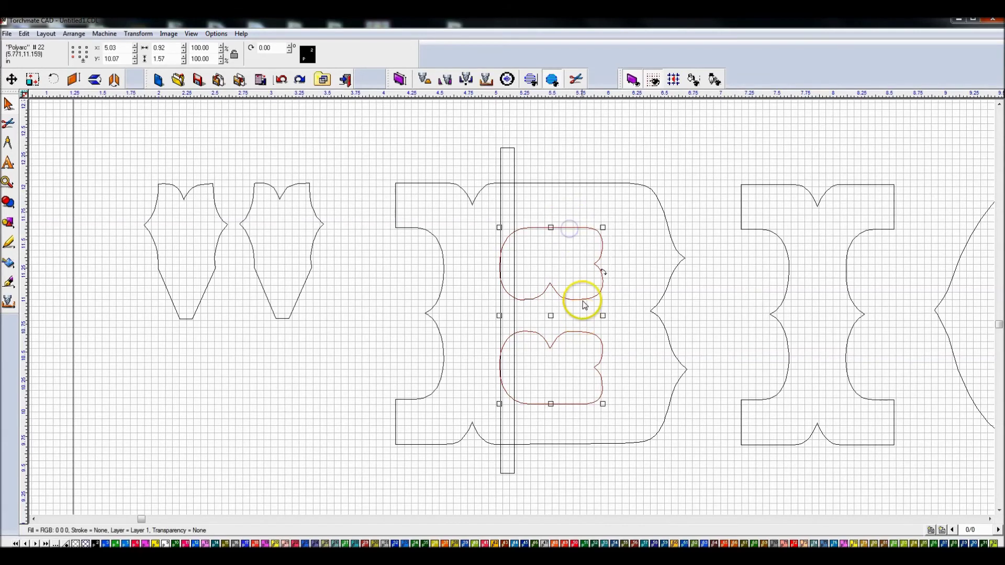
pyautogui.keyDown('shift'); pyautogui.click(574, 183); pyautogui.keyUp('shift')
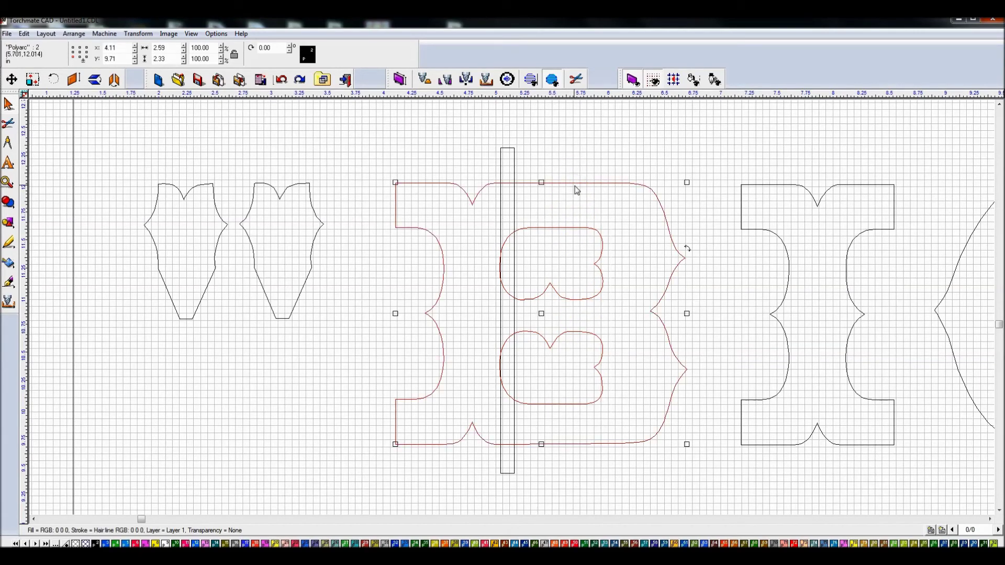
pyautogui.keyDown('shift'); pyautogui.click(514, 167); pyautogui.keyUp('shift')
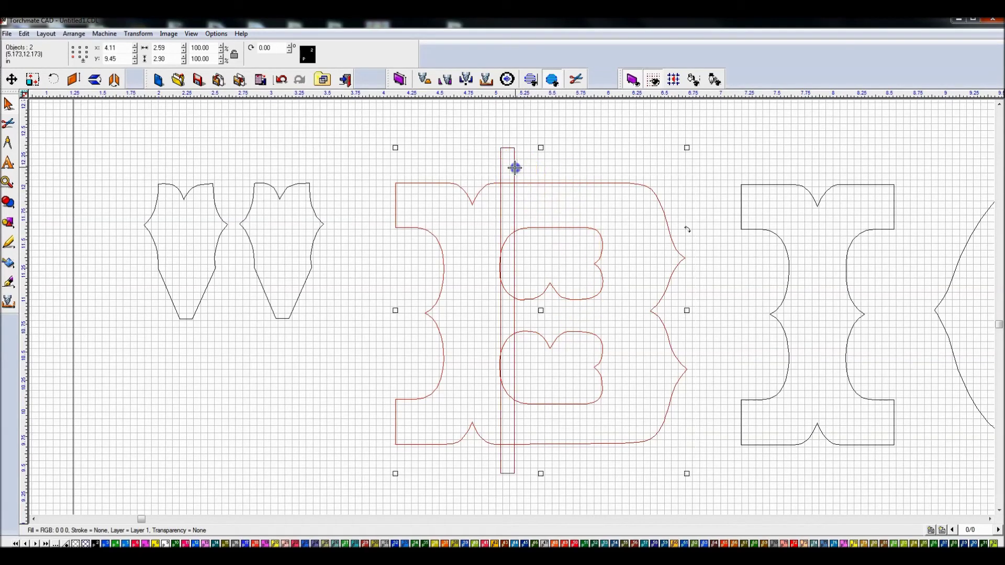
pyautogui.click(541, 173)
pyautogui.moveTo(485, 135); pyautogui.dragTo(540, 508)
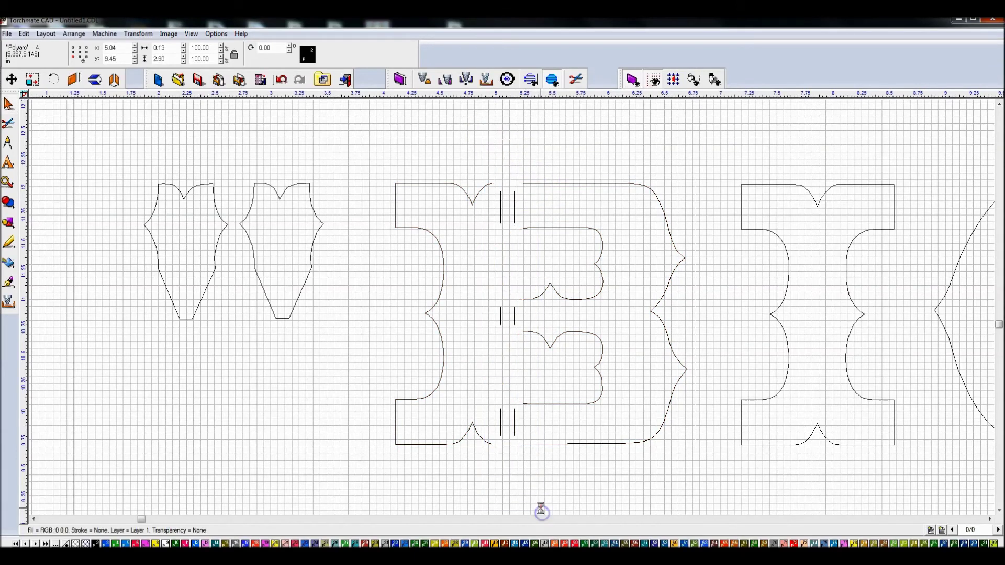
# Step: Clean up the cut edge of the B's left piece by removing the stray nodes, and apply the node edit
pyautogui.doubleClick(502, 308)
pyautogui.scroll(1, 492, 274)
pyautogui.scroll(-2, 514, 306)
pyautogui.moveTo(507, 304); pyautogui.dragTo(526, 421)
pyautogui.click(393, 48)
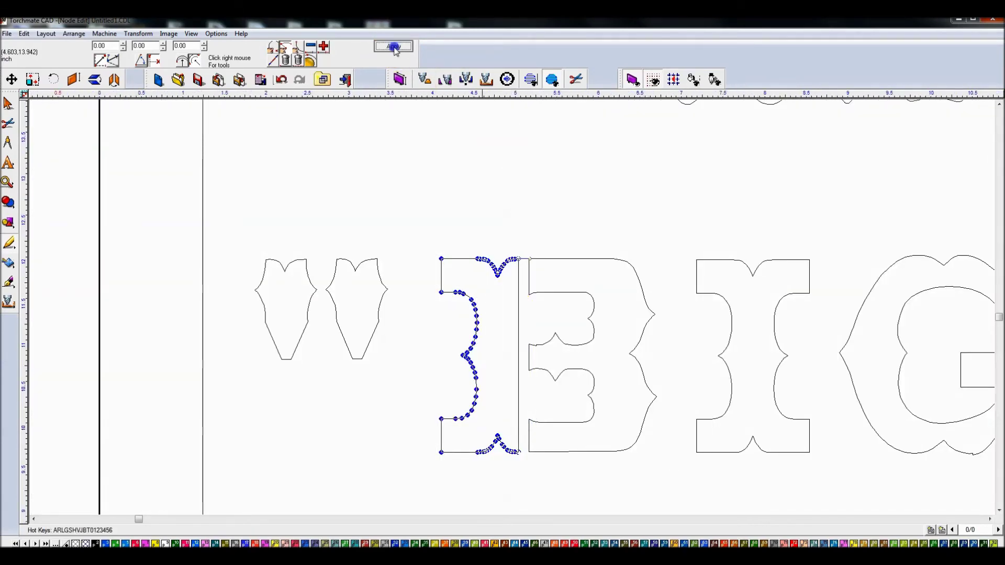
pyautogui.click(568, 319)
pyautogui.scroll(-1, 536, 313)
pyautogui.scroll(1, 536, 313)
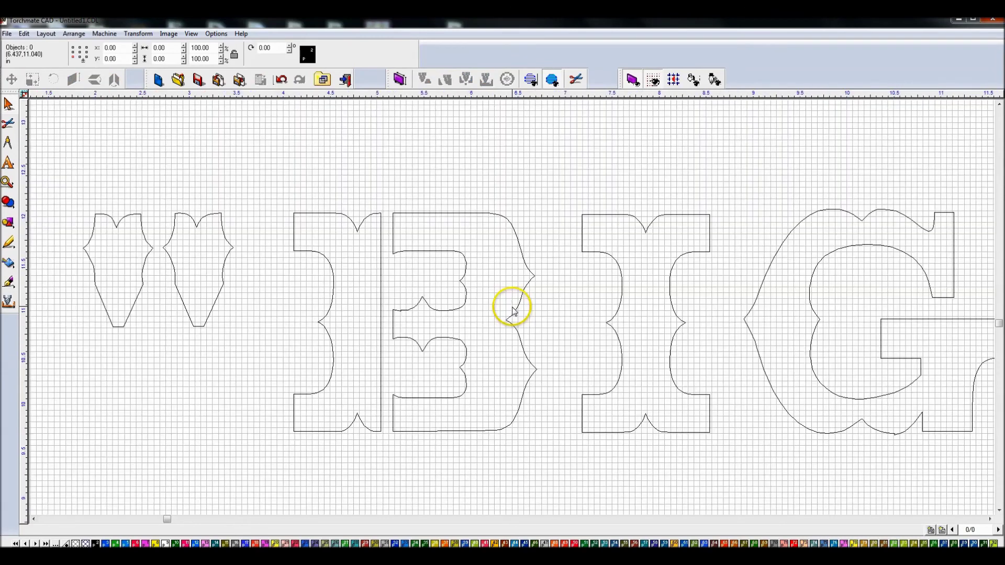
# Step: Group all the "BIG G" letters and quotation marks together
pyautogui.scroll(-2, 534, 314)
pyautogui.moveTo(307, 232); pyautogui.dragTo(790, 390)
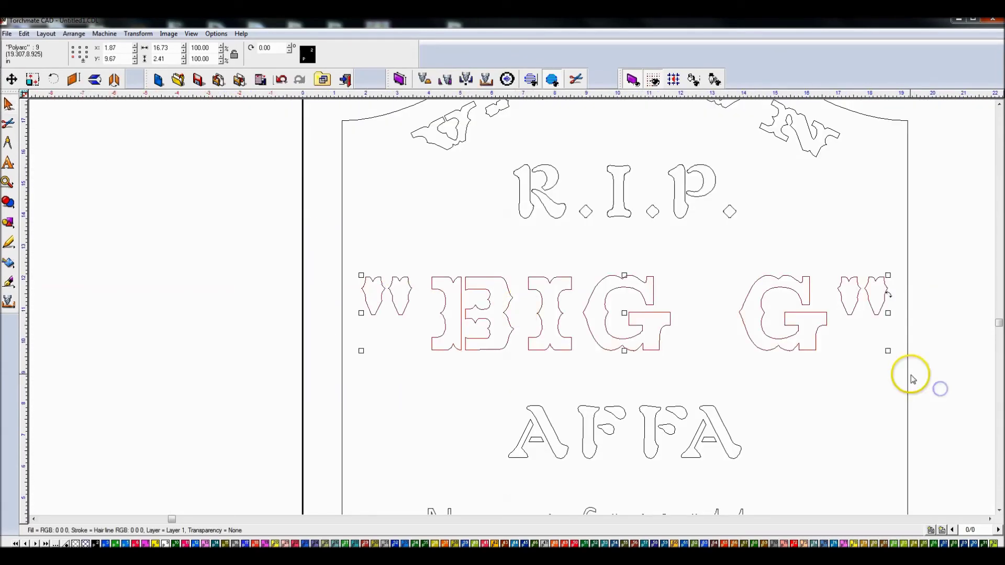
pyautogui.scroll(-1, 511, 310)
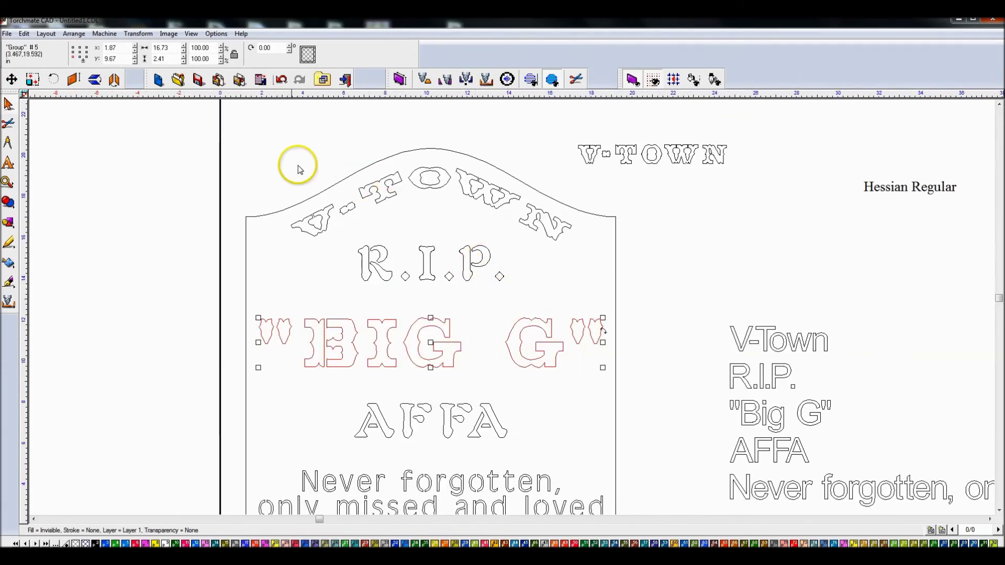
# Step: Try to merge the arched "V-TOWN" letters with the tombstone outline, and undo the merge
pyautogui.moveTo(260, 141); pyautogui.dragTo(595, 249)
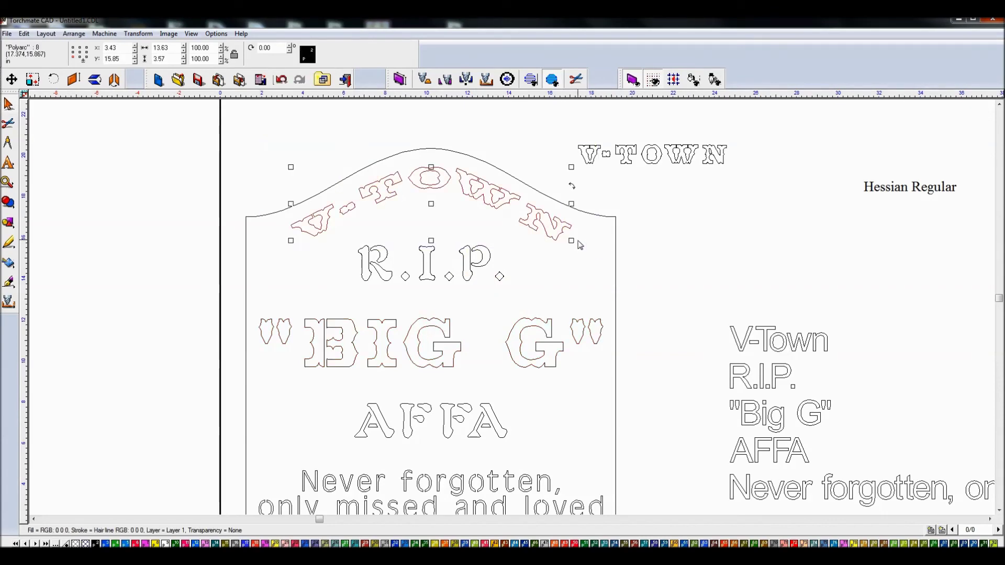
pyautogui.click(518, 180)
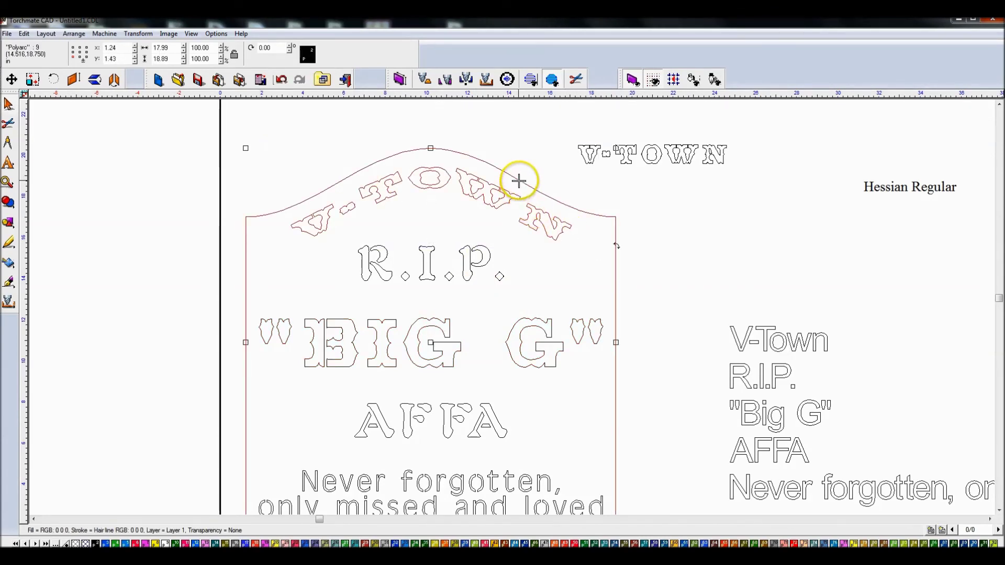
pyautogui.hotkey('ctrl', 'w')
pyautogui.click(552, 323)
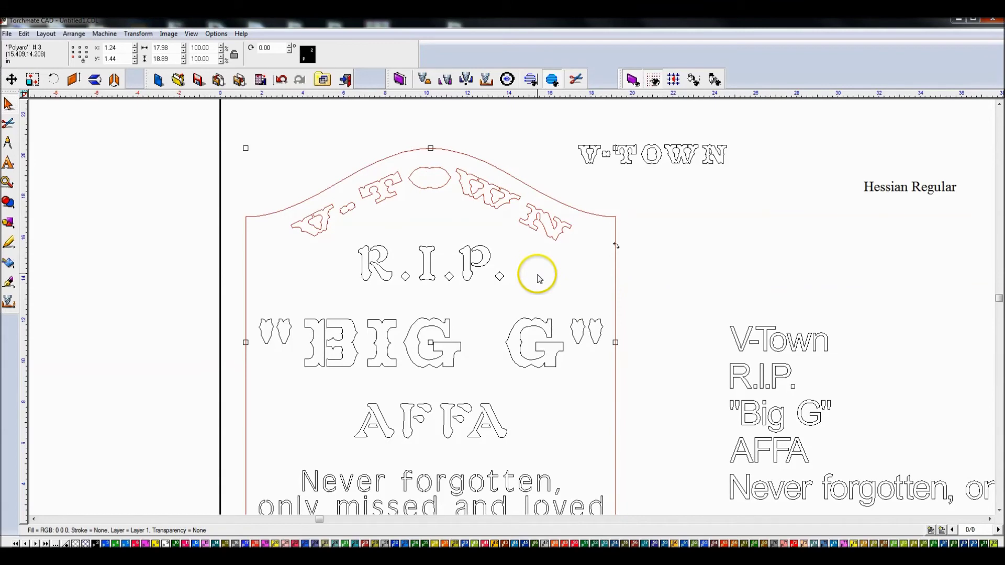
pyautogui.hotkey('ctrl', 'z')
# Step: Draw a vertical rectangle about 0.14 in wide and 1.19 in tall through the middle of the O in the arched "V-TOWN"
pyautogui.click(427, 183)
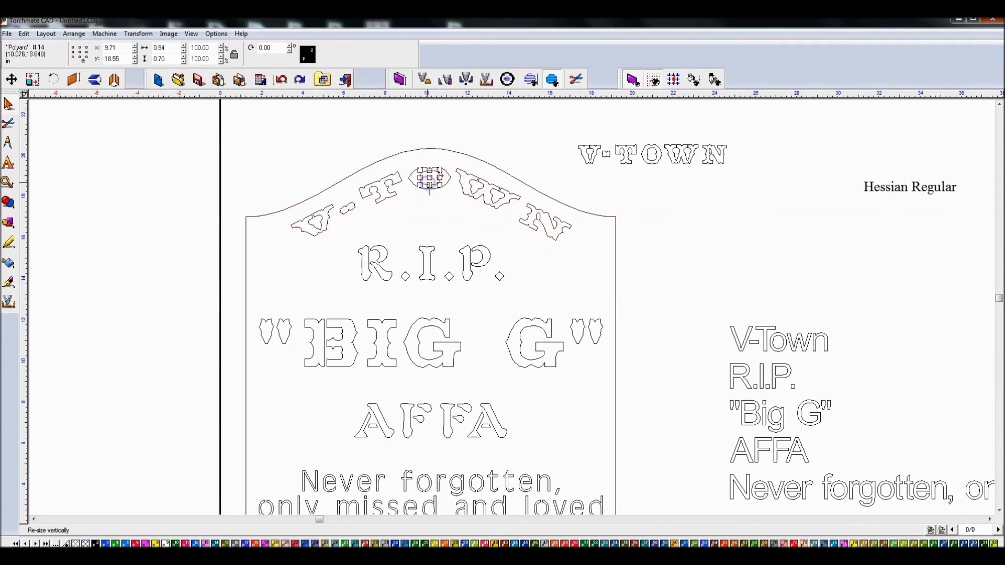
pyautogui.scroll(1, 430, 189)
pyautogui.click(517, 318)
pyautogui.scroll(2, 518, 314)
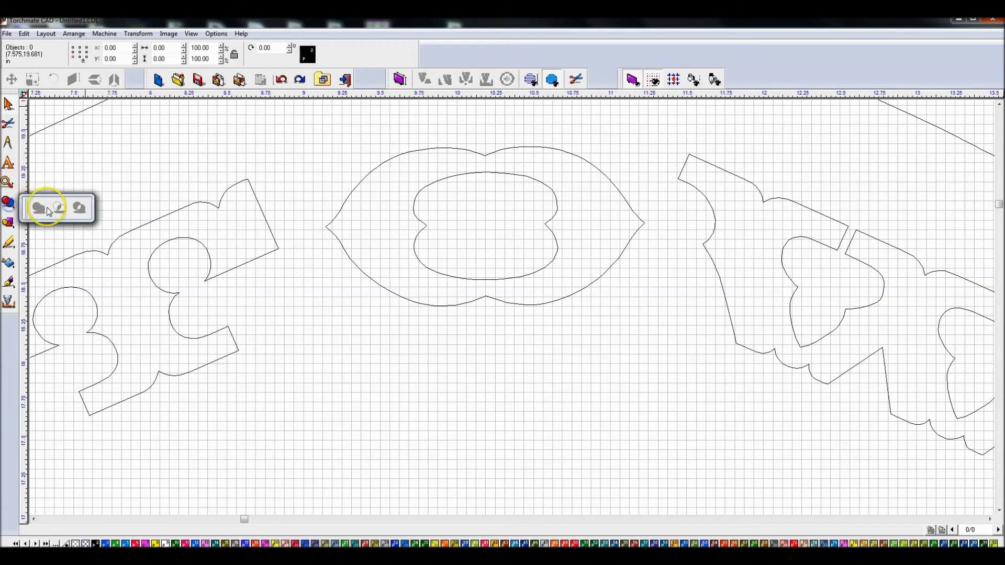
pyautogui.click(80, 226)
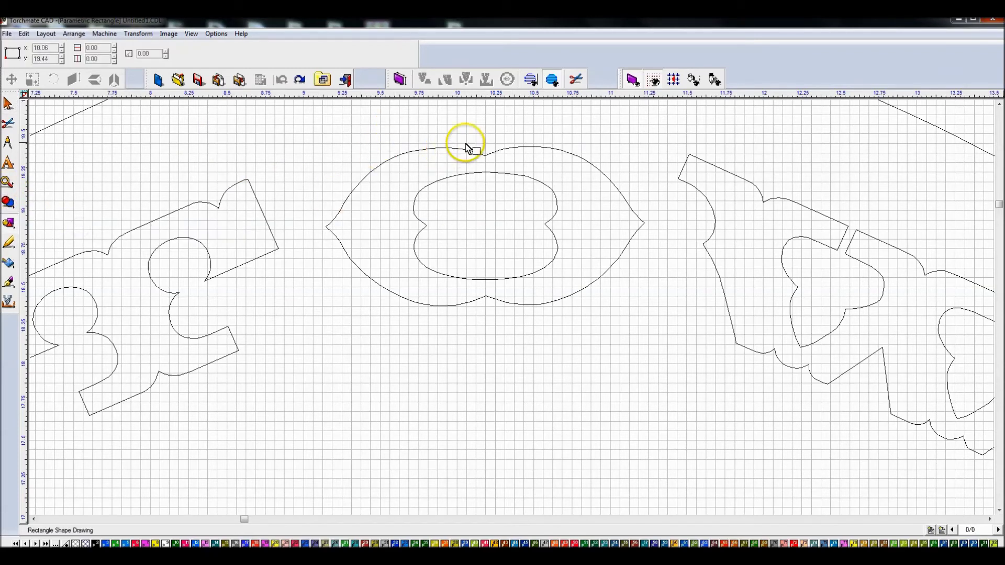
pyautogui.moveTo(492, 265); pyautogui.dragTo(495, 310)
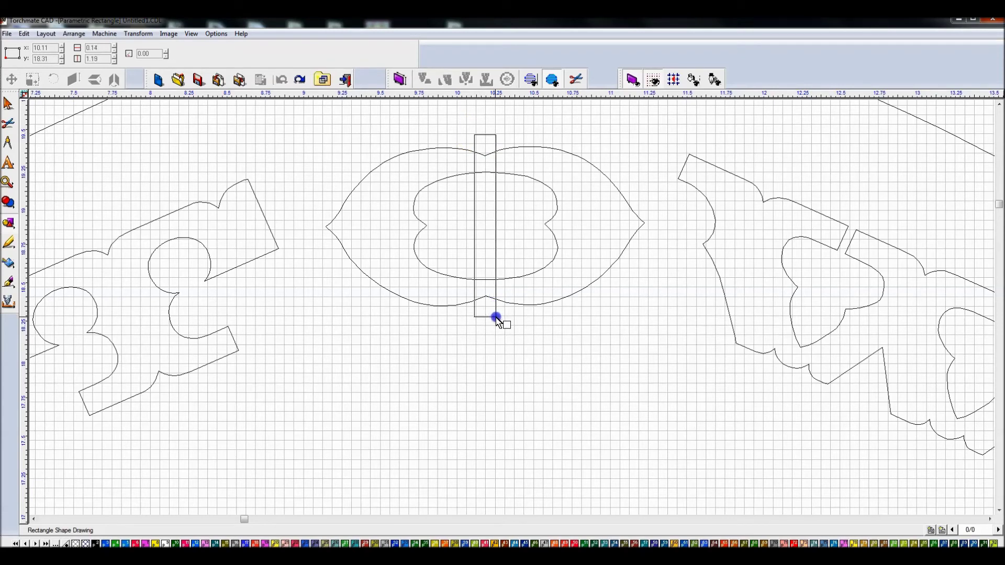
pyautogui.click(11, 79)
pyautogui.click(486, 135)
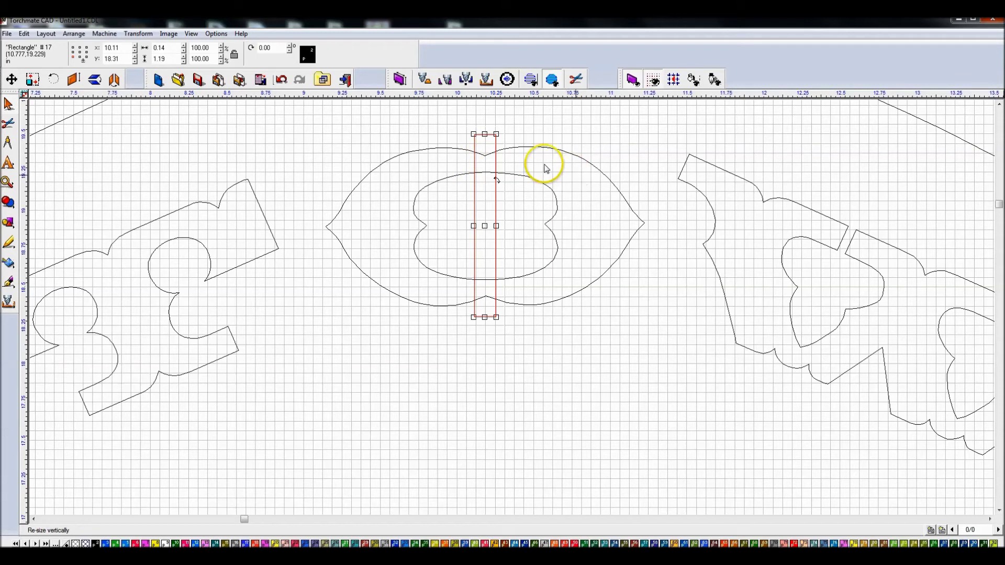
# Step: Combine the O's inner and outer outlines, and cut out the strip covered by the rectangle
pyautogui.keyDown('shift'); pyautogui.click(512, 149); pyautogui.keyUp('shift')
pyautogui.click(514, 159)
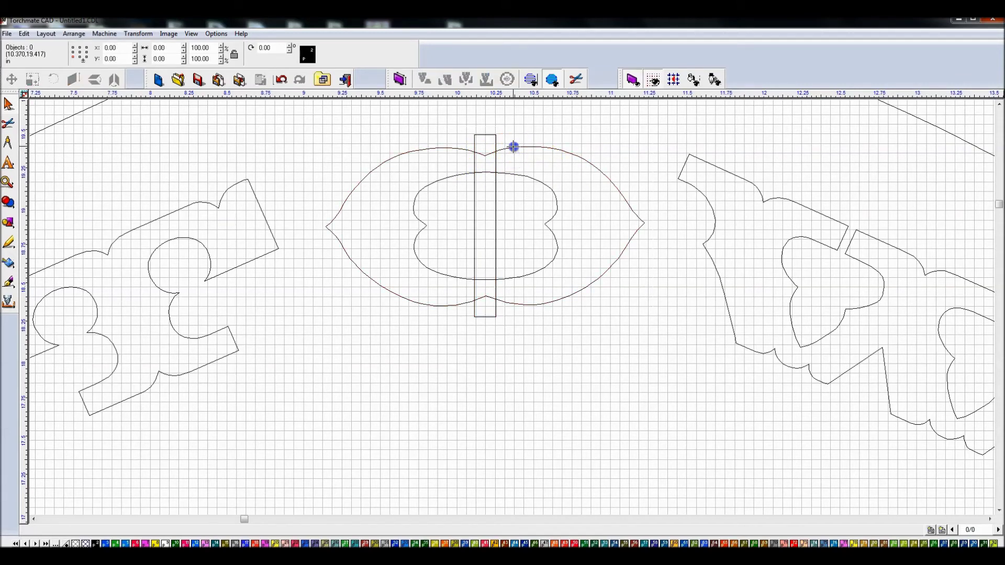
pyautogui.click(513, 147)
pyautogui.click(536, 180)
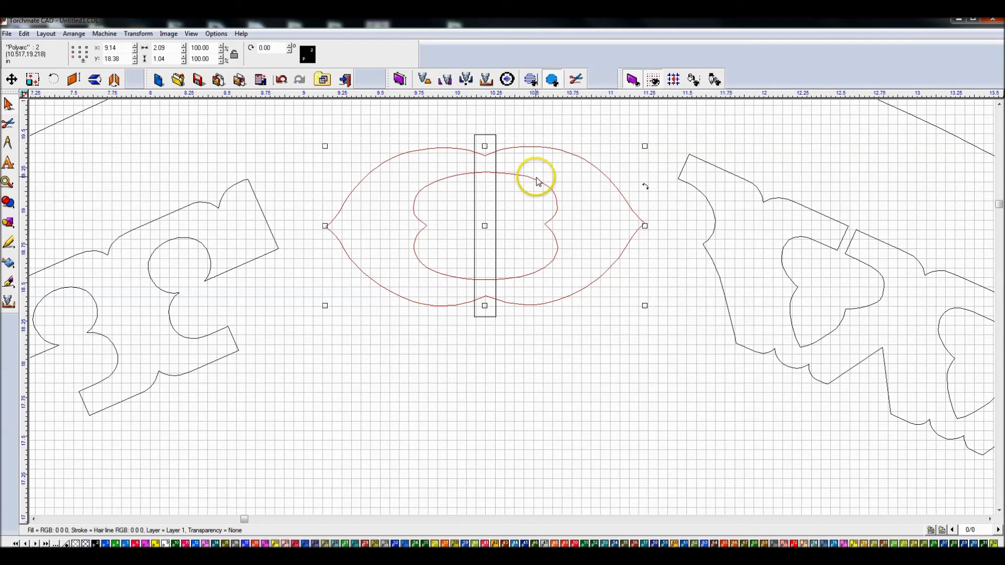
pyautogui.keyDown('shift'); pyautogui.click(496, 137); pyautogui.keyUp('shift')
pyautogui.click(494, 137)
pyautogui.moveTo(442, 108); pyautogui.dragTo(534, 346)
pyautogui.press('Delete')
# Step: Draw a vertical rectangle about 0.13 in wide and 0.50 in tall over the first gap of the arched W
pyautogui.scroll(-1, 525, 296)
pyautogui.scroll(-3, 528, 302)
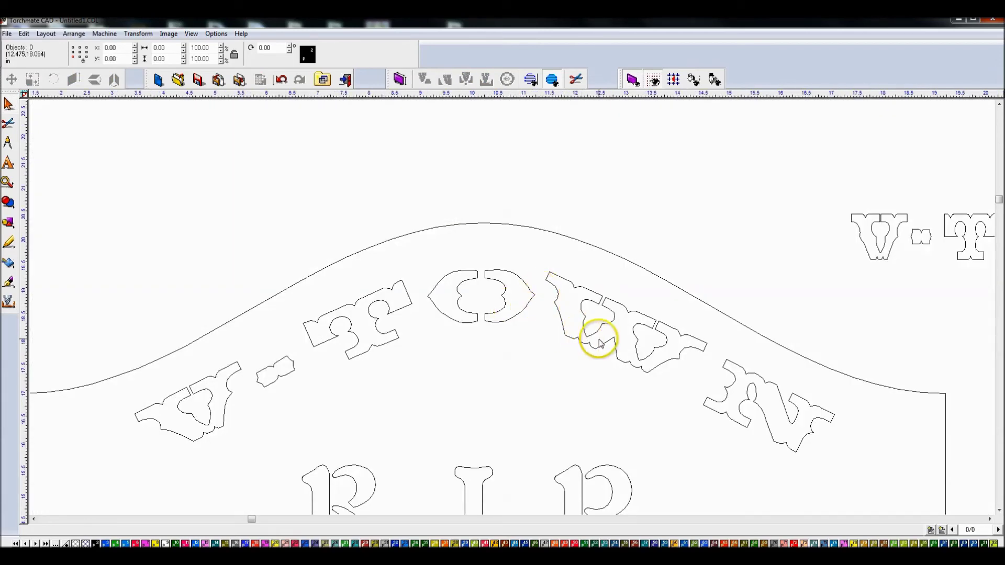
pyautogui.scroll(4, 595, 340)
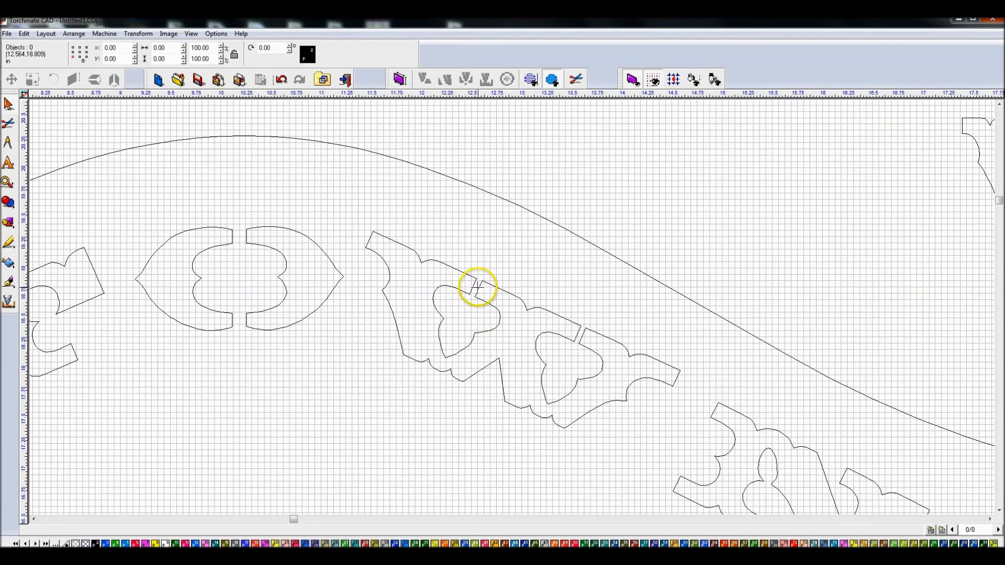
pyautogui.click(477, 288)
pyautogui.scroll(2, 477, 288)
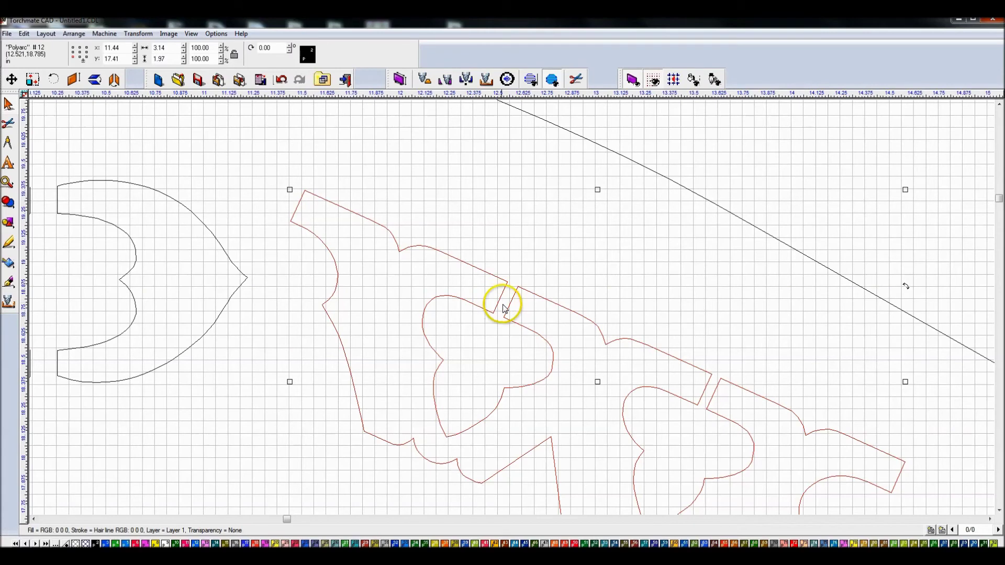
pyautogui.click(8, 163)
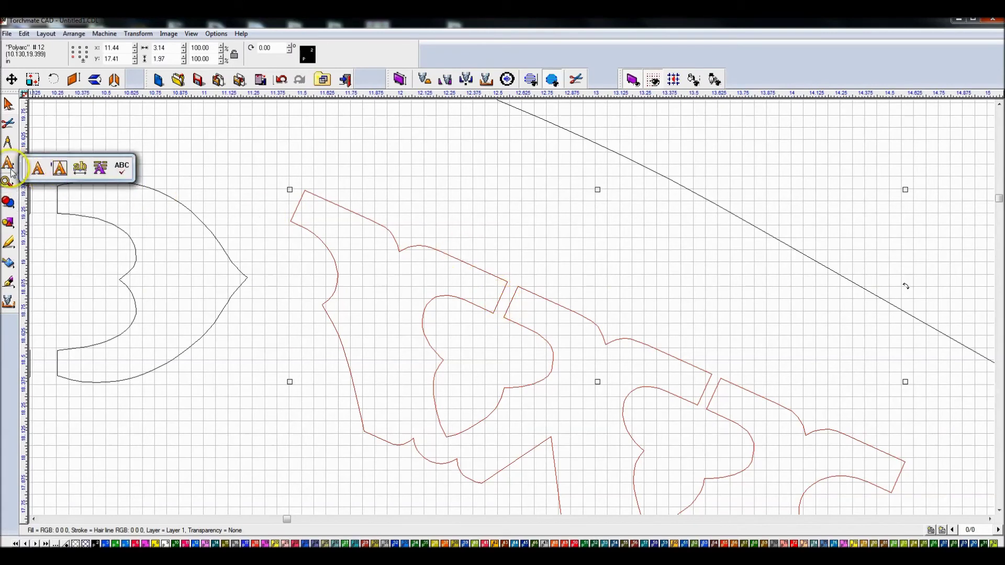
pyautogui.click(9, 225)
pyautogui.click(82, 226)
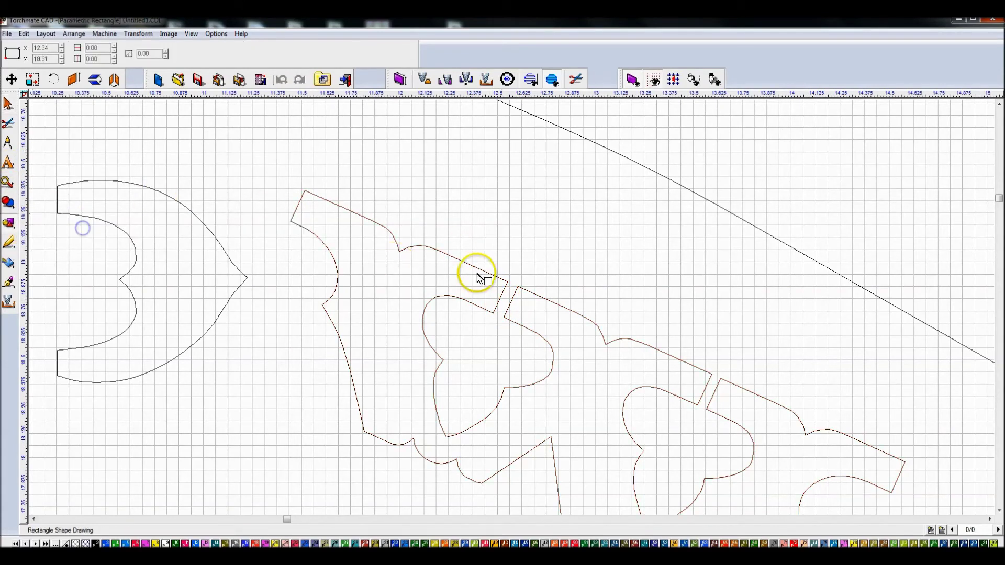
pyautogui.moveTo(506, 238); pyautogui.dragTo(530, 335)
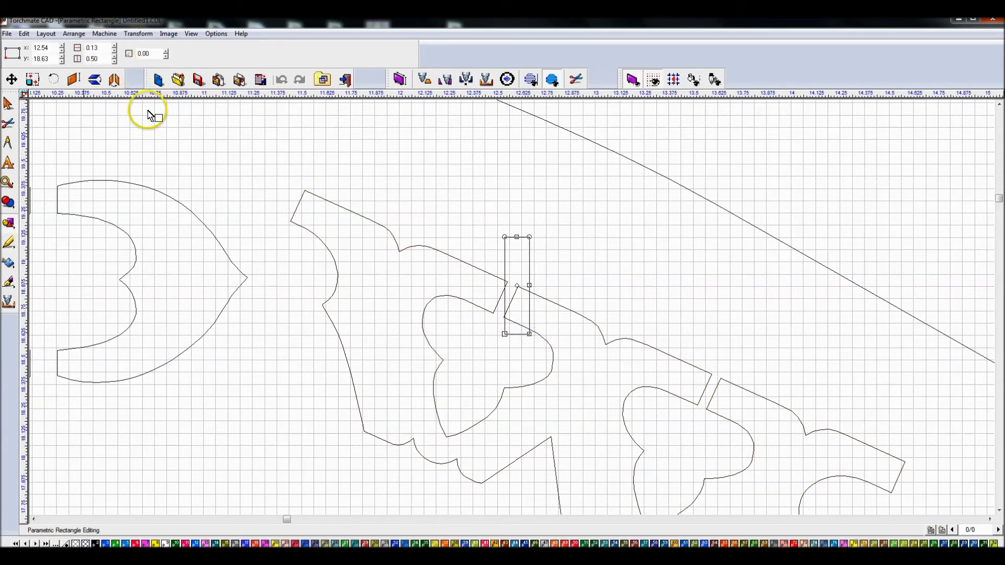
# Step: Rotate the rectangle to match the slant of the W's first gap and nudge it until it is centred over the gap
pyautogui.click(13, 107)
pyautogui.click(522, 260)
pyautogui.moveTo(529, 253); pyautogui.dragTo(539, 275)
pyautogui.scroll(3, 512, 308)
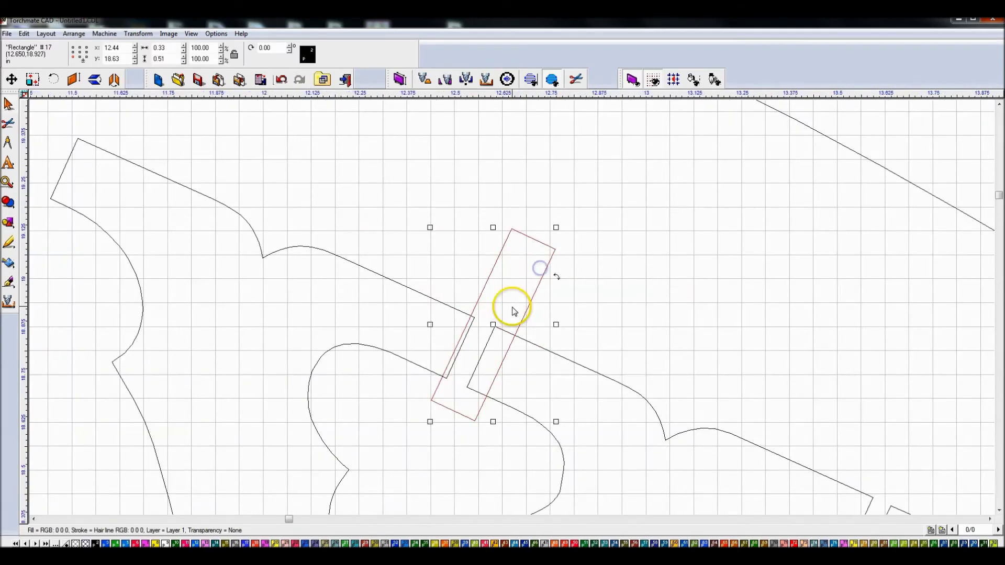
pyautogui.press('Left')
pyautogui.press('Left')
pyautogui.press('Left')
pyautogui.press('Left')
pyautogui.press('Left')
pyautogui.press('Left')
pyautogui.press('Left')
pyautogui.press('Left')
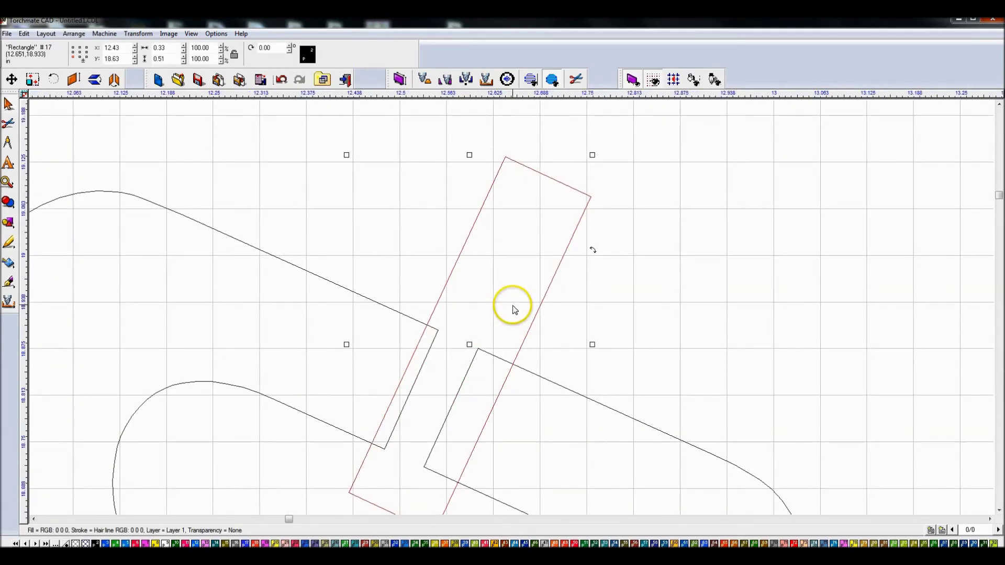
pyautogui.press('Down')
pyautogui.press('Right')
pyautogui.scroll(-3, 512, 307)
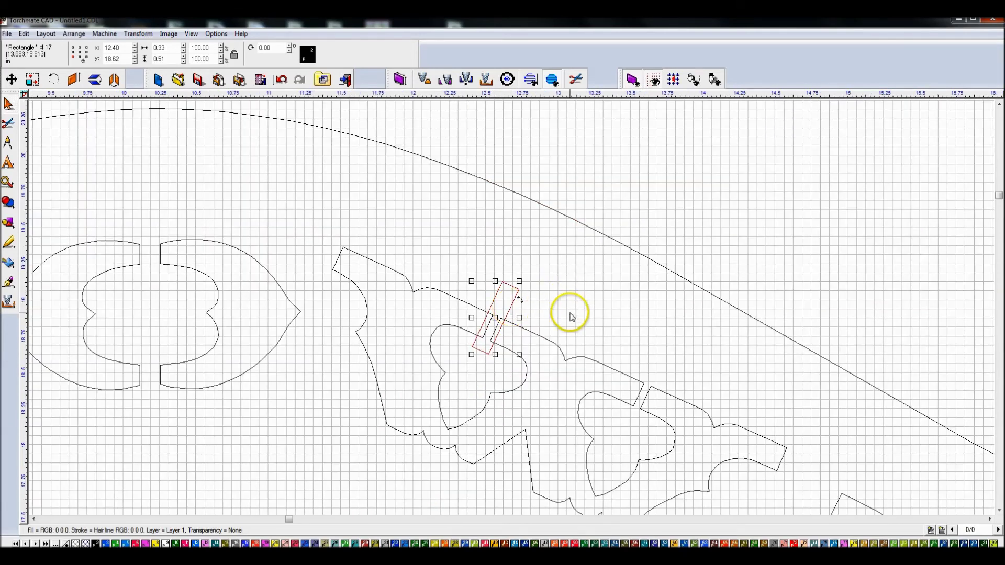
# Step: Duplicate the slanted rectangle and centre the copy over the W's second gap
pyautogui.hotkey('ctrl', 'd')
pyautogui.moveTo(645, 184); pyautogui.dragTo(641, 390)
pyautogui.scroll(3, 641, 391)
pyautogui.press('Right')
pyautogui.press('Right')
pyautogui.press('Right')
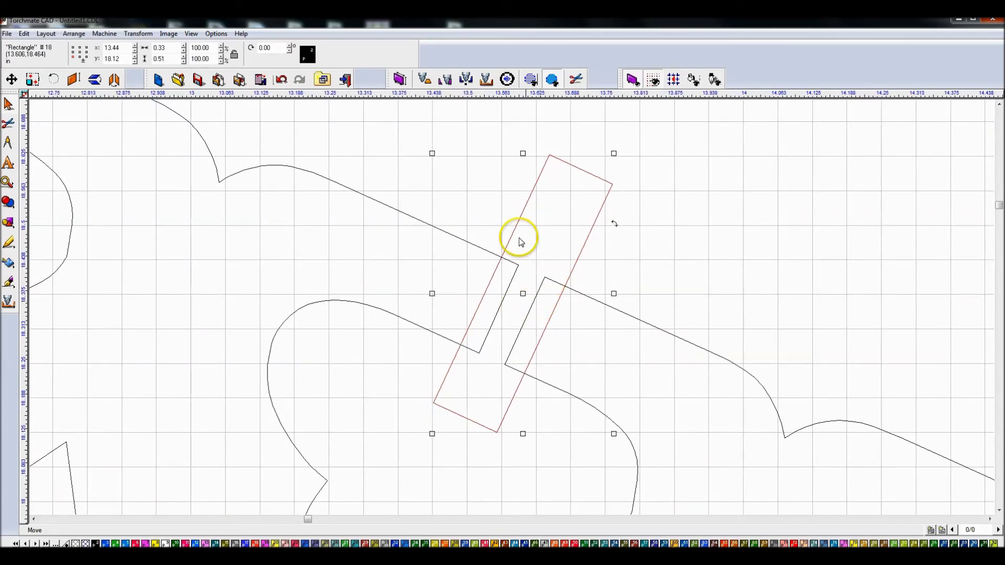
pyautogui.click(448, 187)
pyautogui.scroll(-3, 448, 183)
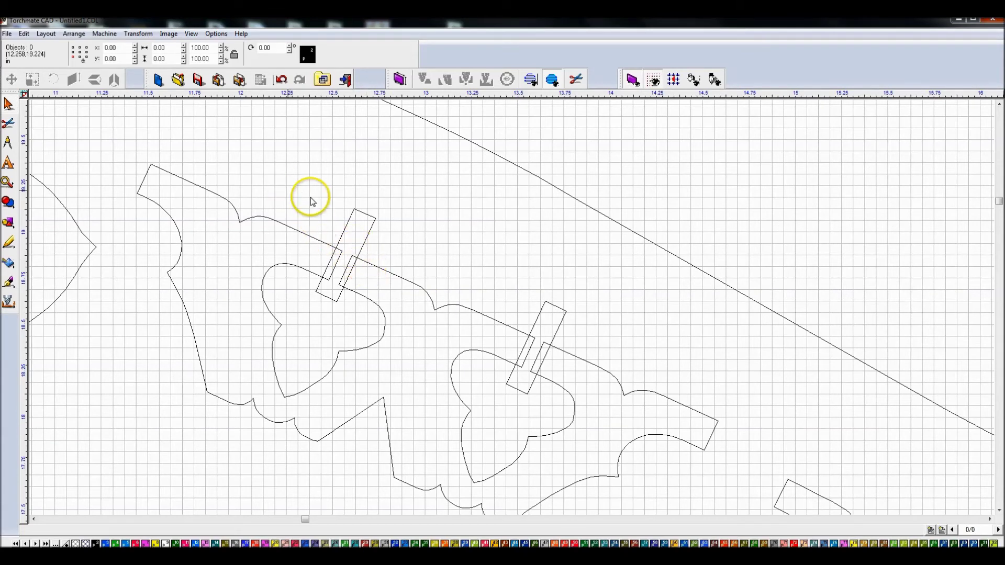
# Step: Cut both slanted rectangles out of the W to widen its two gaps, and delete the rectangles
pyautogui.click(344, 238)
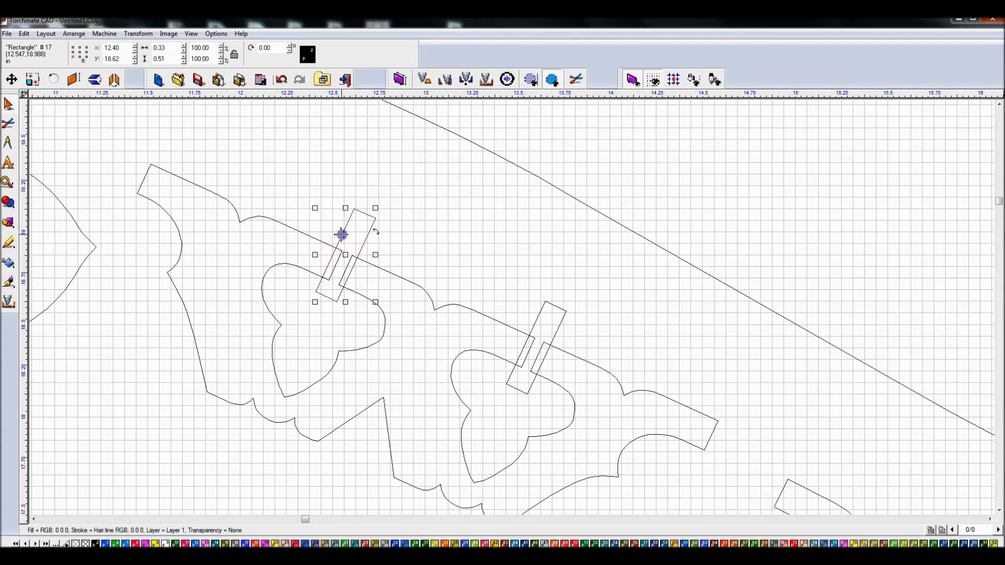
pyautogui.keyDown('shift'); pyautogui.click(314, 238); pyautogui.keyUp('shift')
pyautogui.click(465, 273)
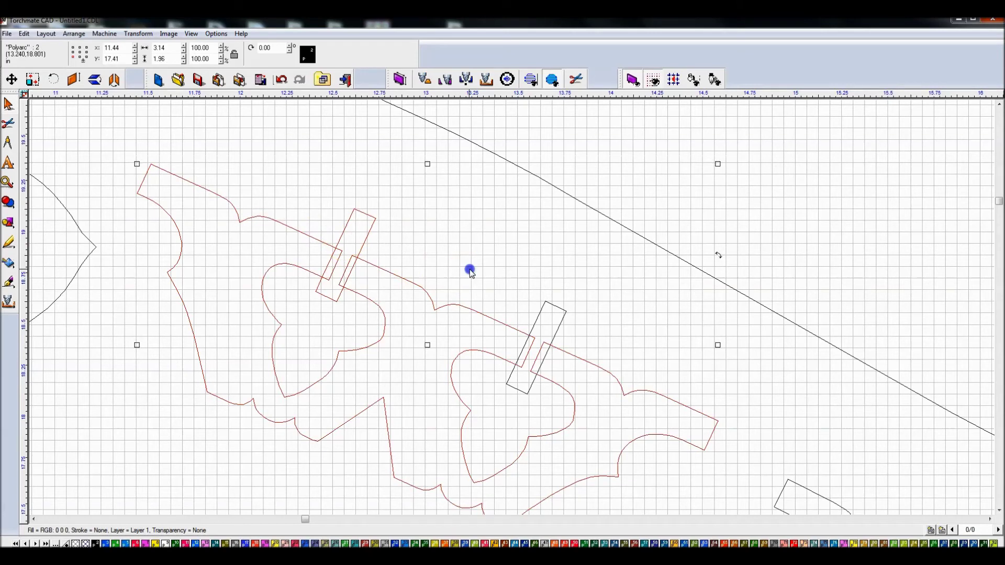
pyautogui.click(539, 314)
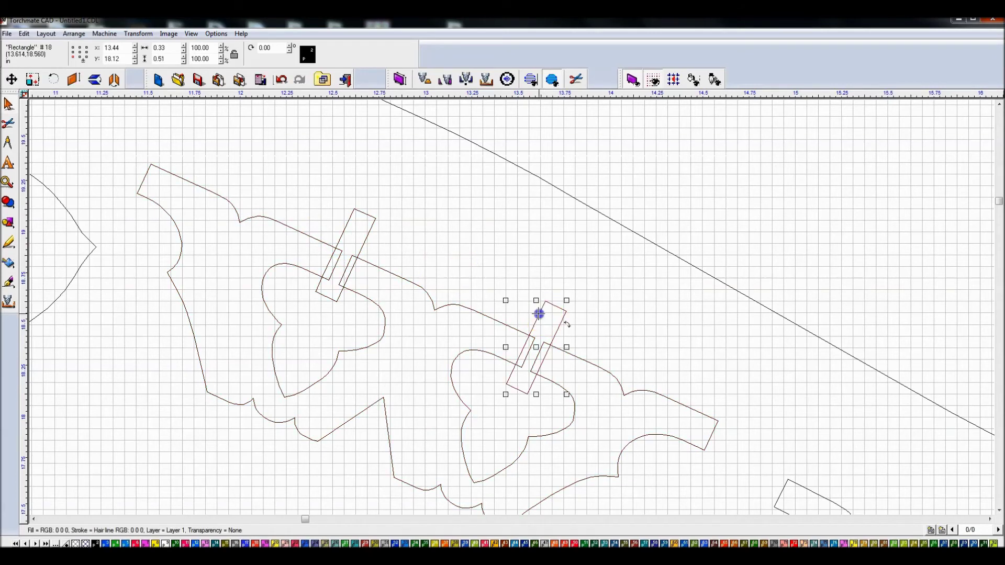
pyautogui.keyDown('shift'); pyautogui.click(493, 320); pyautogui.keyUp('shift')
pyautogui.moveTo(309, 179); pyautogui.dragTo(385, 332)
pyautogui.press('Delete')
pyautogui.moveTo(483, 245); pyautogui.dragTo(570, 415)
pyautogui.press('Delete')
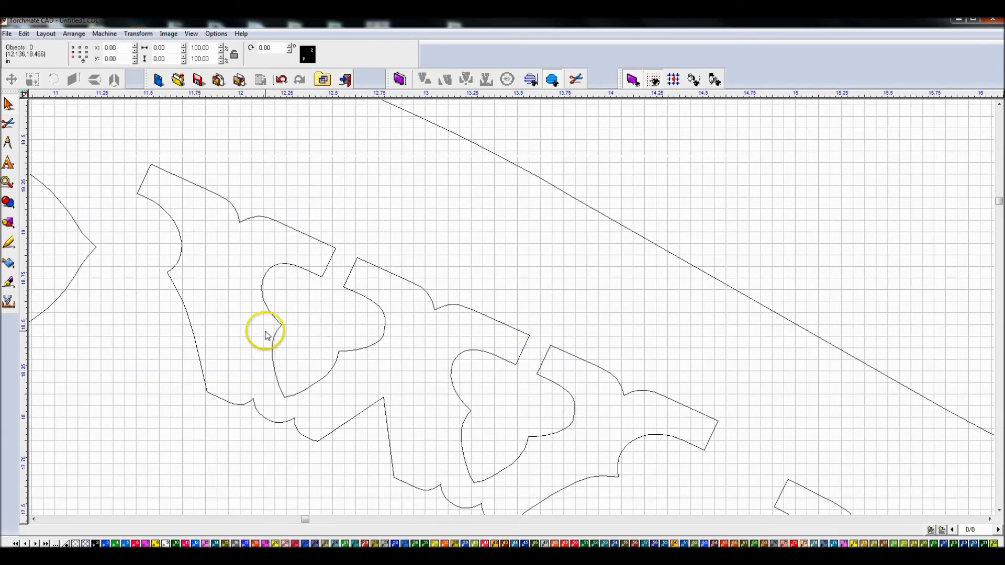
# Step: Move the pointed corner node beneath the N's inner loop outward to widen the narrow neck, and apply the node edit
pyautogui.scroll(-2, 513, 309)
pyautogui.scroll(2, 514, 305)
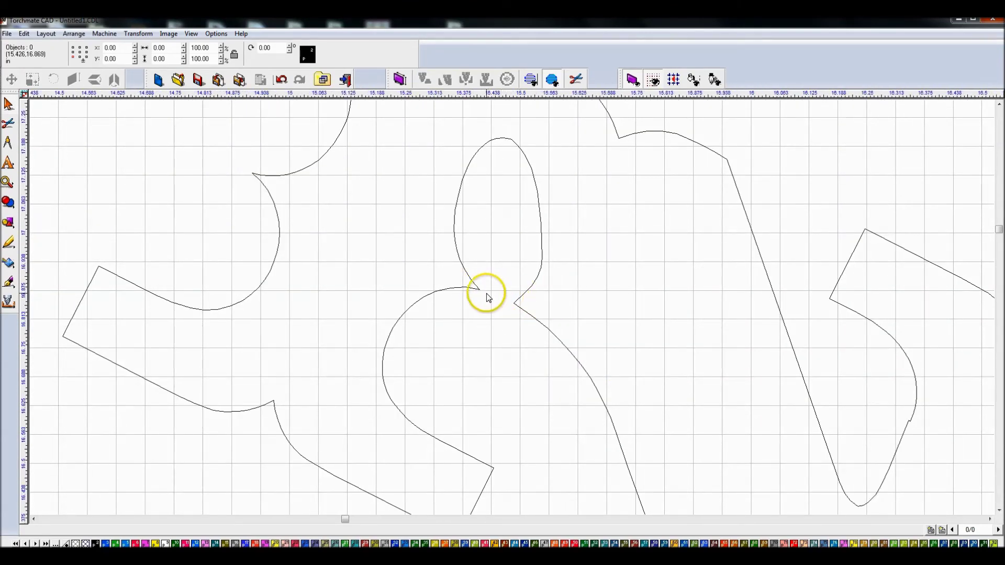
pyautogui.doubleClick(477, 288)
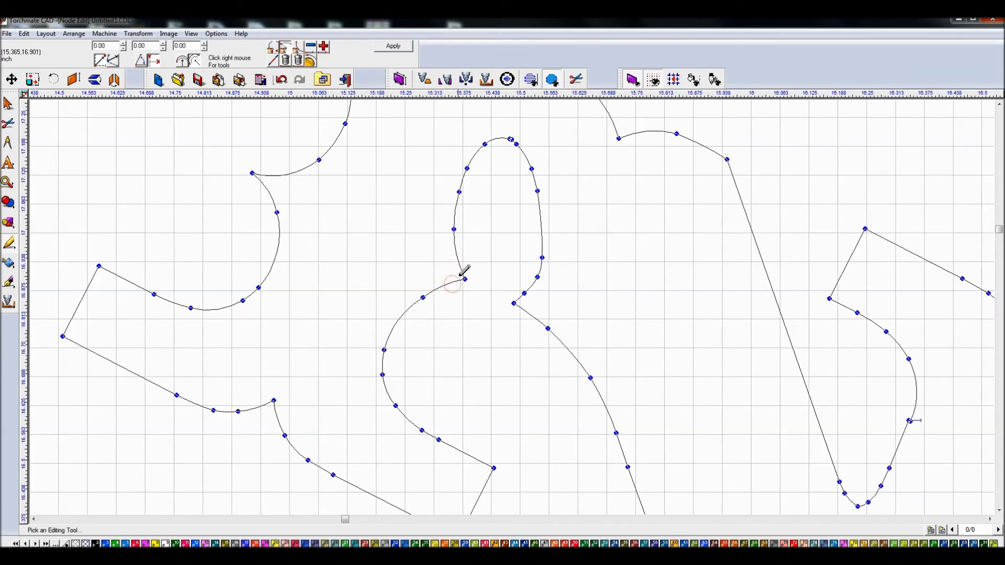
pyautogui.click(393, 46)
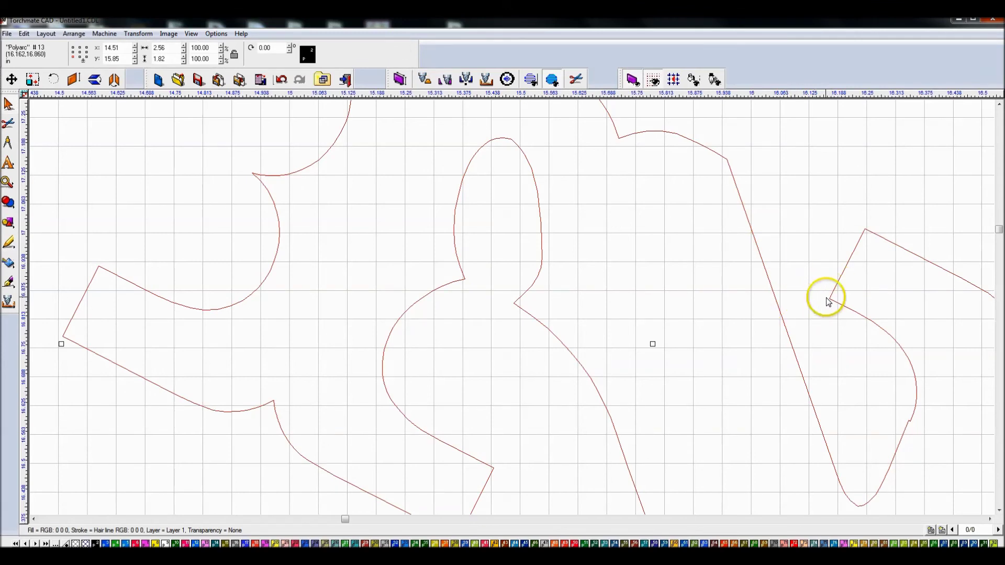
# Step: Shift the N's corner node facing the diagonal edge slightly away from it to widen the opening, and apply the edit
pyautogui.scroll(1, 831, 303)
pyautogui.scroll(-2, 497, 304)
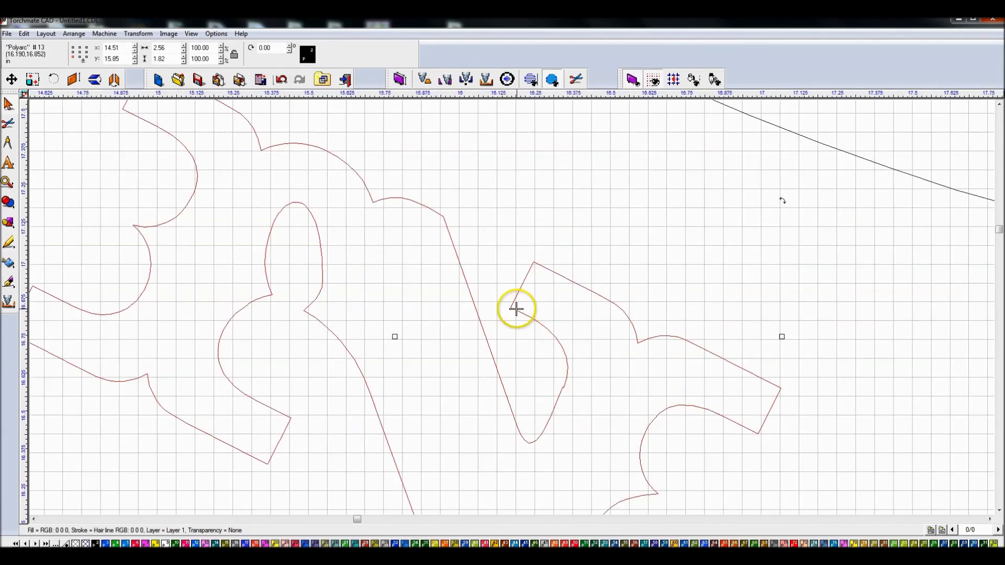
pyautogui.doubleClick(515, 309)
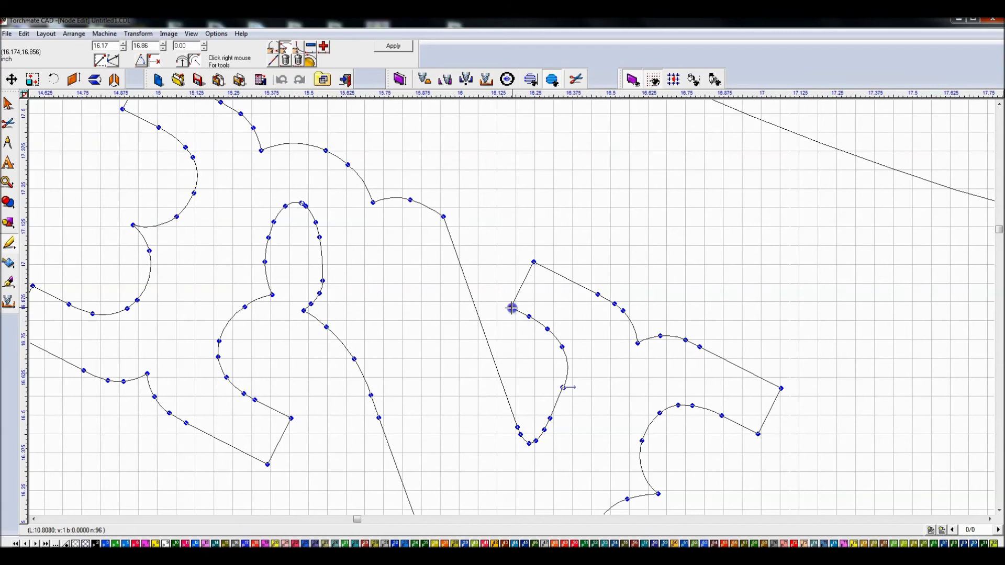
pyautogui.click(535, 261)
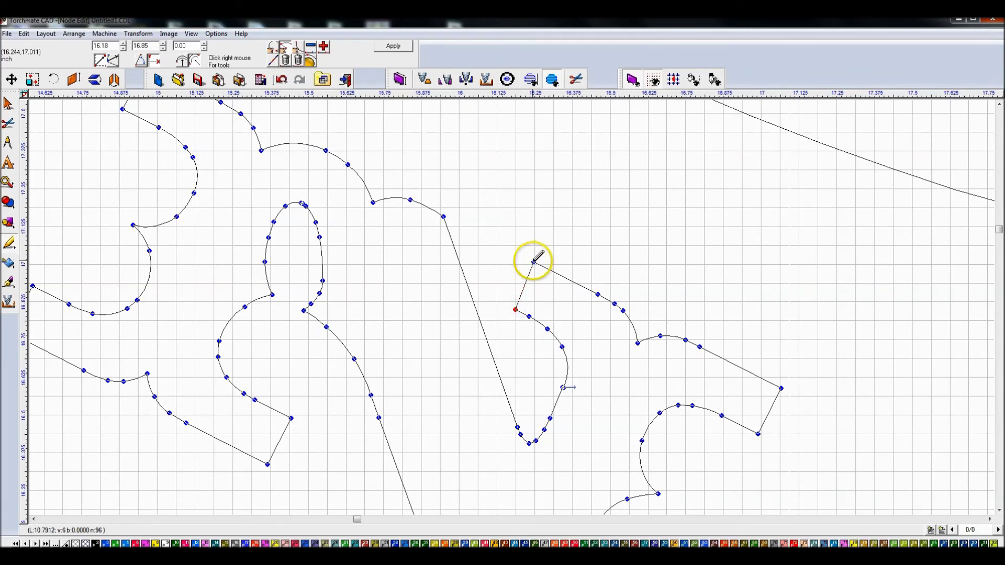
pyautogui.click(394, 45)
# Step: Draw a vertical rectangle 0.13 in wide and about 0.32 in tall above the arched V
pyautogui.scroll(-3, 448, 347)
pyautogui.scroll(-1, 284, 241)
pyautogui.scroll(1, 454, 305)
pyautogui.scroll(1, 201, 399)
pyautogui.scroll(2, 512, 311)
pyautogui.click(407, 311)
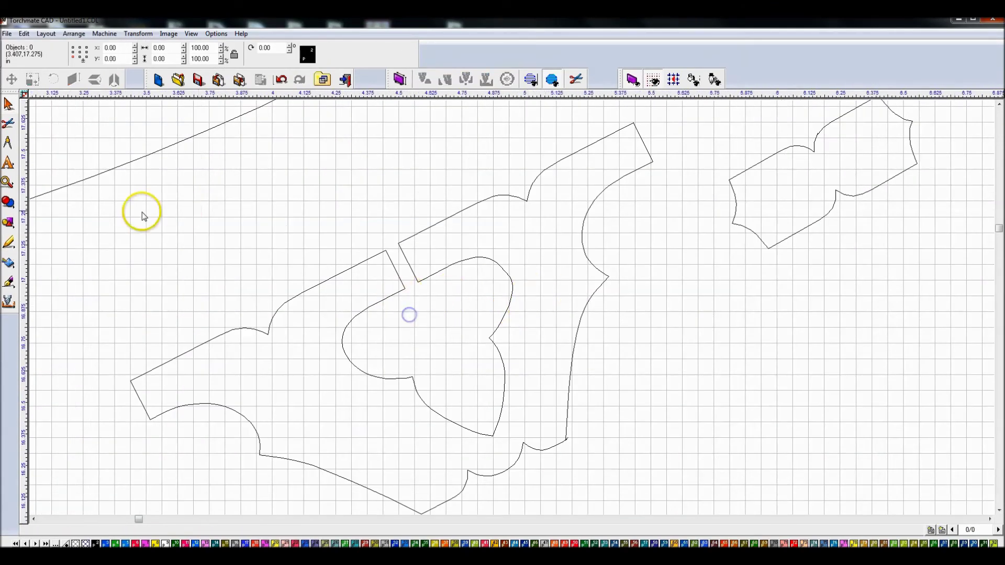
pyautogui.click(9, 223)
pyautogui.click(83, 226)
pyautogui.moveTo(278, 169); pyautogui.dragTo(304, 251)
pyautogui.click(100, 51)
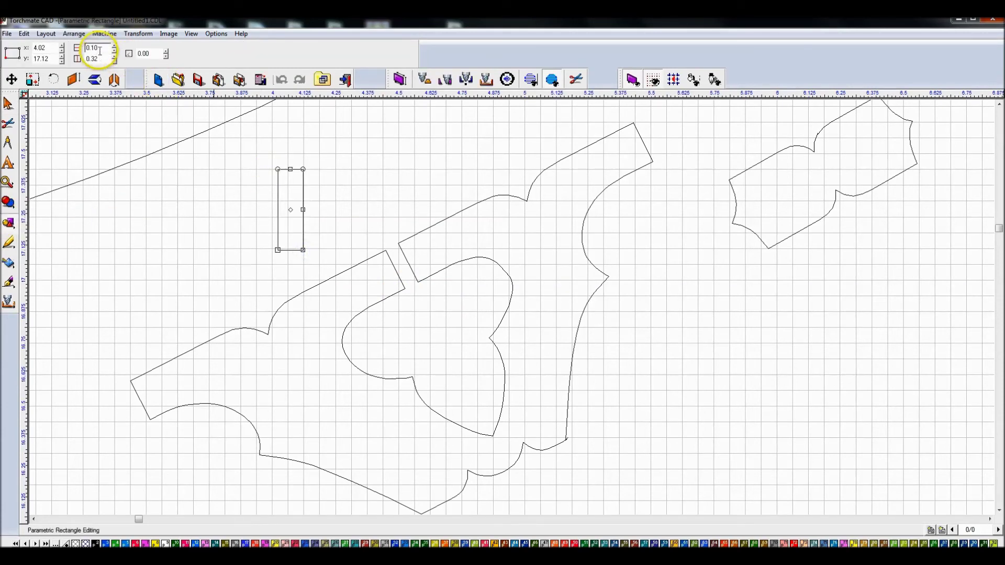
pyautogui.click(8, 103)
# Step: Rotate the small rectangle to match the slant of the V's gap and centre it over that gap
pyautogui.click(313, 191)
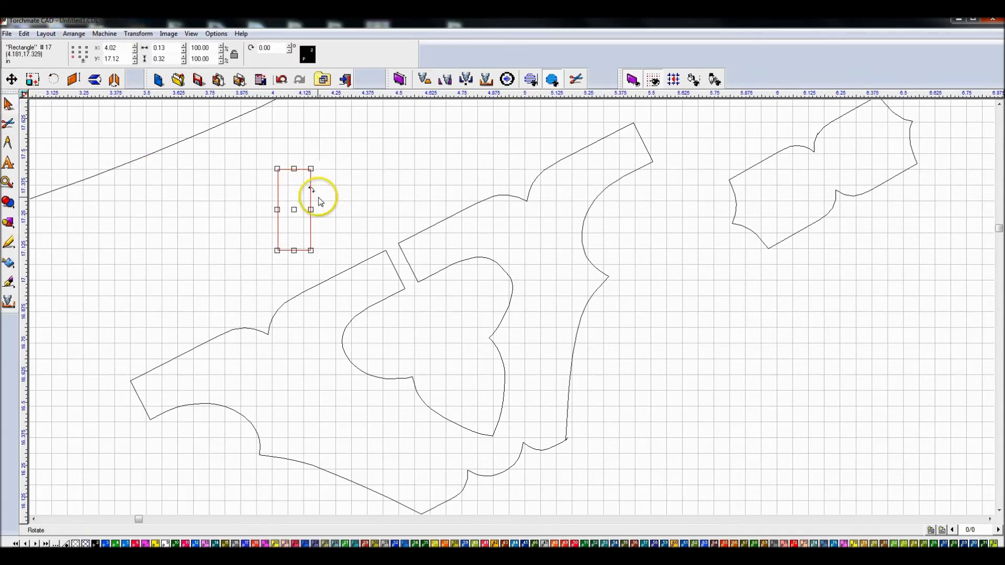
pyautogui.moveTo(310, 189)
pyautogui.mouseDown()
pyautogui.moveTo(399, 273)
pyautogui.moveTo(438, 241)
pyautogui.mouseUp()
pyautogui.click(438, 241)
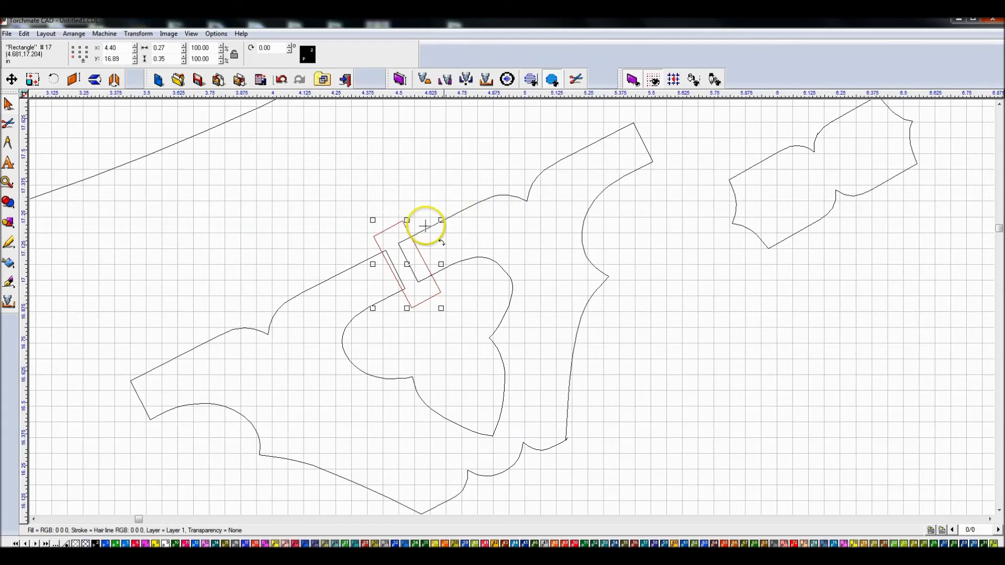
pyautogui.click(273, 48)
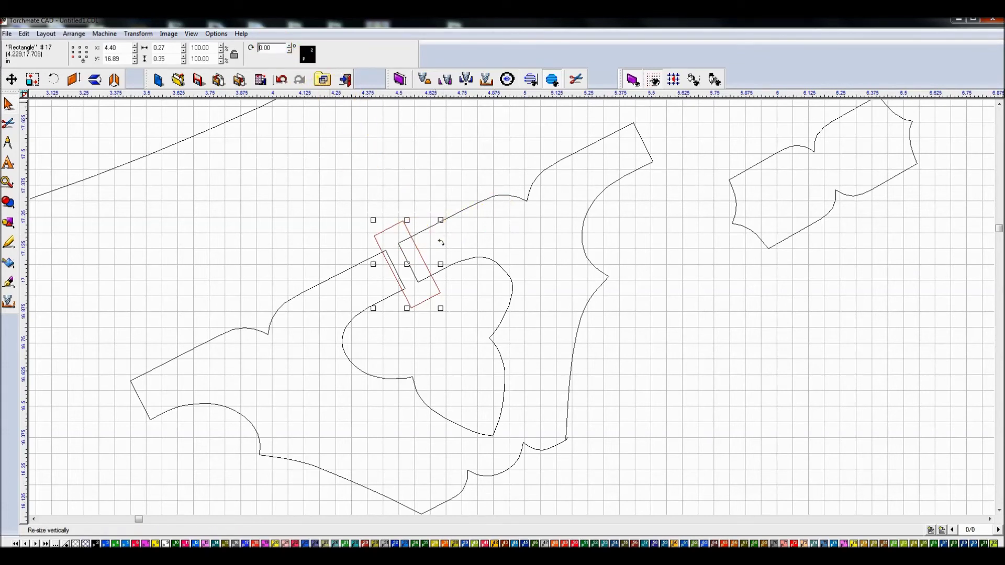
pyautogui.moveTo(410, 264); pyautogui.dragTo(405, 269)
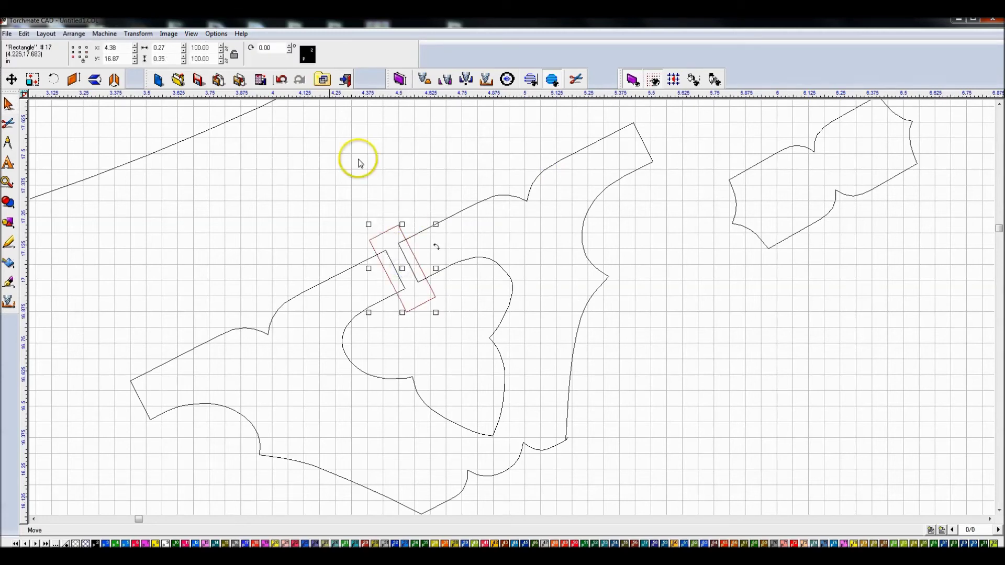
pyautogui.click(274, 47)
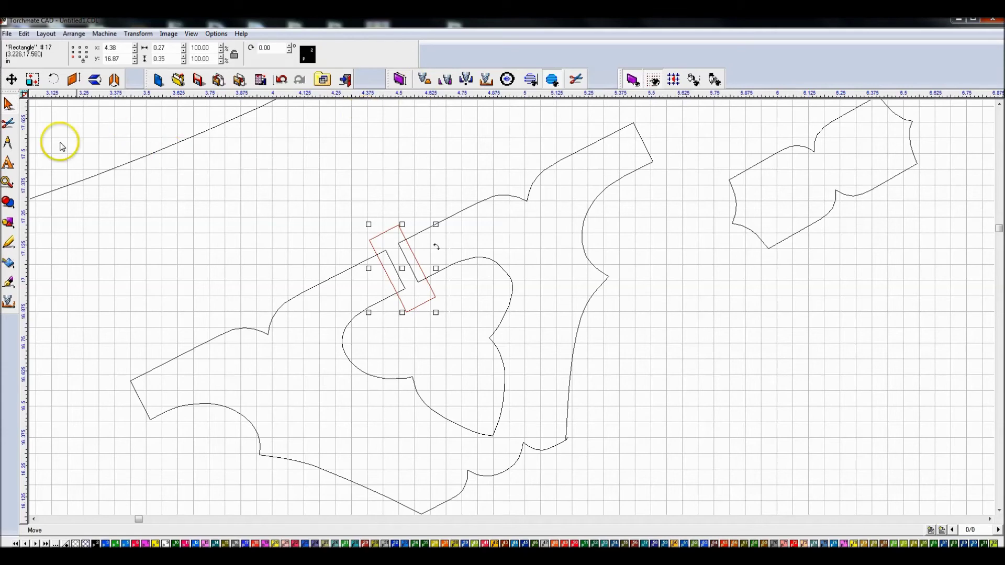
# Step: Cut the slanted rectangle out of the V to widen its gap, and delete the rectangle
pyautogui.click(378, 299)
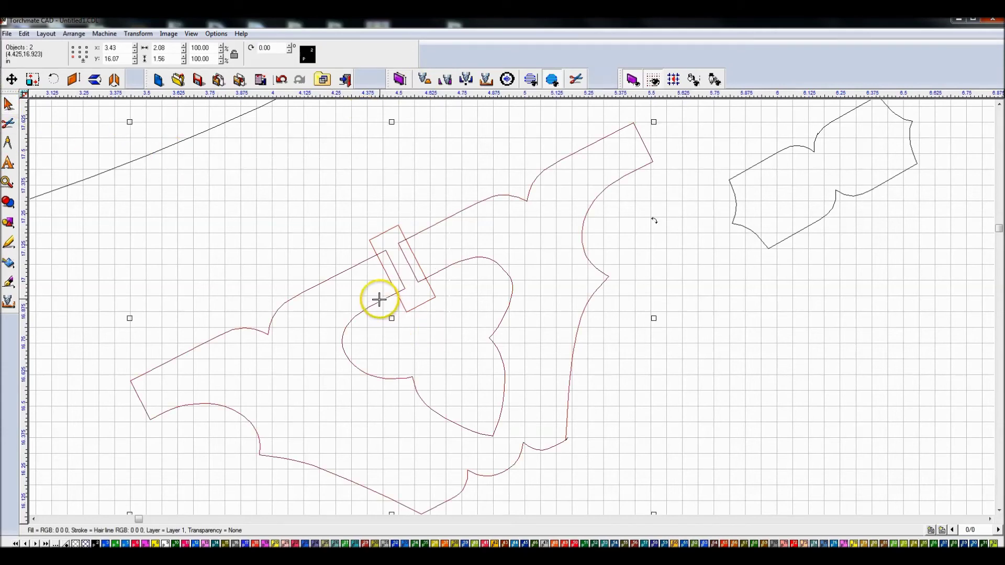
pyautogui.click(365, 238)
pyautogui.moveTo(335, 196); pyautogui.dragTo(505, 370)
pyautogui.press('Delete')
pyautogui.scroll(-3, 503, 309)
pyautogui.scroll(-3, 520, 308)
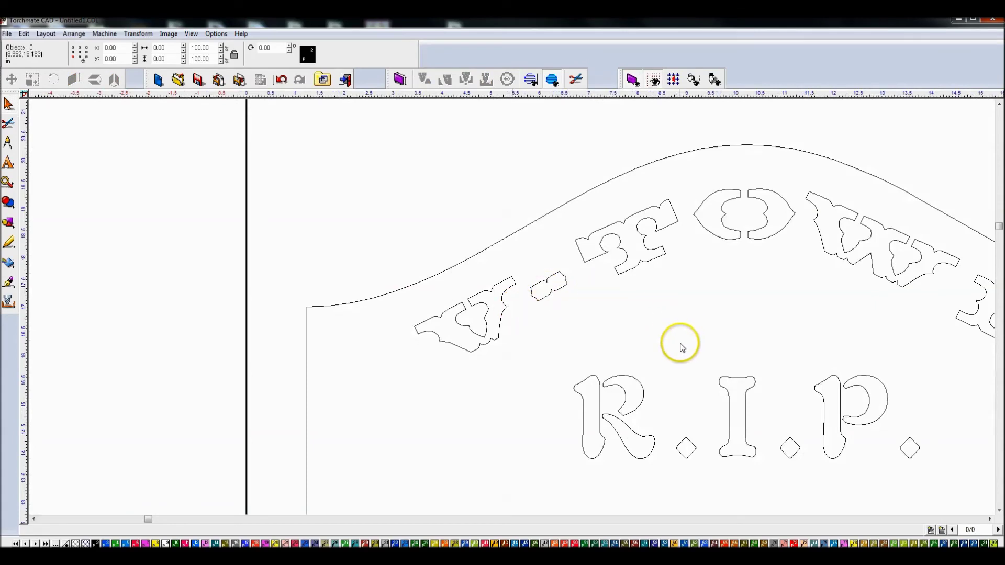
# Step: Merge the arched "V-TOWN" letters and the "BIG G" group with the tombstone outline
pyautogui.scroll(3, 513, 312)
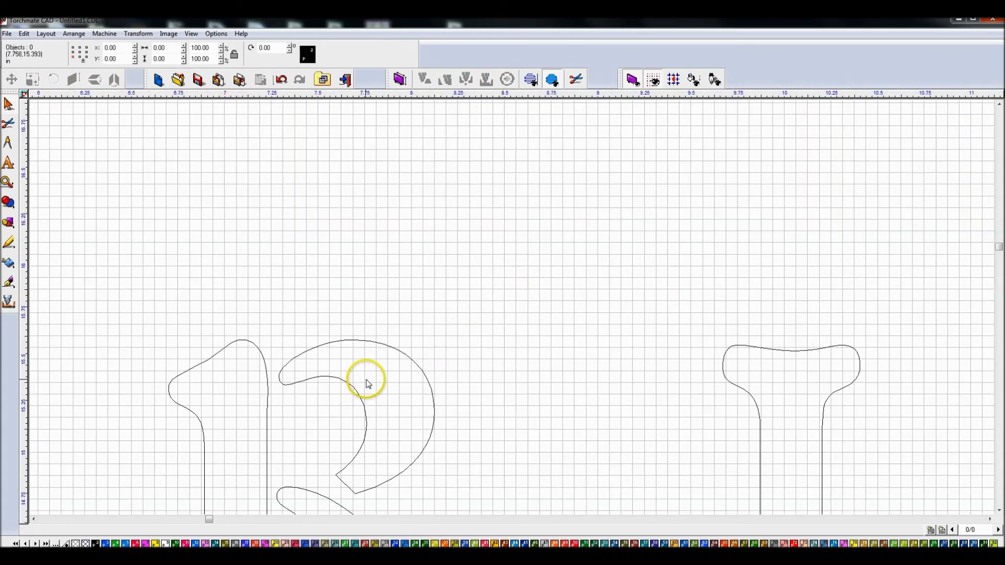
pyautogui.scroll(-5, 368, 384)
pyautogui.moveTo(422, 266); pyautogui.dragTo(618, 335)
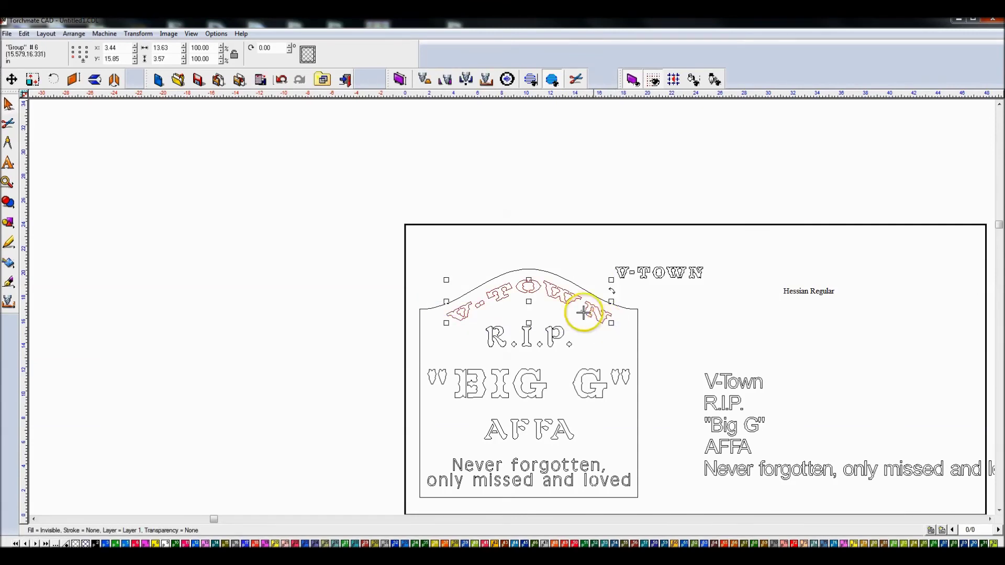
pyautogui.keyDown('shift'); pyautogui.click(537, 268); pyautogui.keyUp('shift')
pyautogui.moveTo(388, 352); pyautogui.dragTo(686, 432)
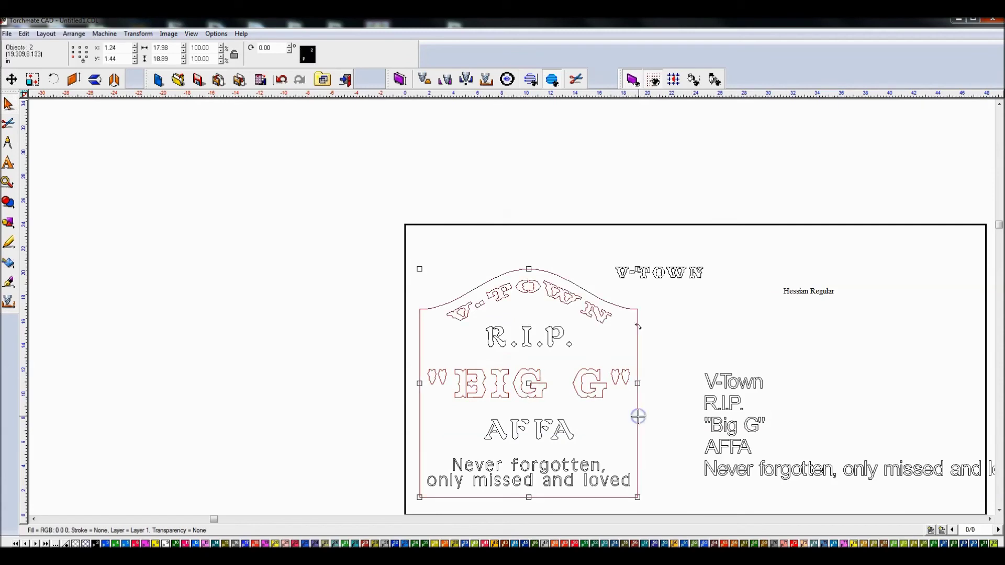
pyautogui.click(615, 440)
# Step: Merge the "AFFA" group and the "Never forgotten, only missed and loved" text with the tombstone outline
pyautogui.moveTo(448, 406); pyautogui.dragTo(658, 467)
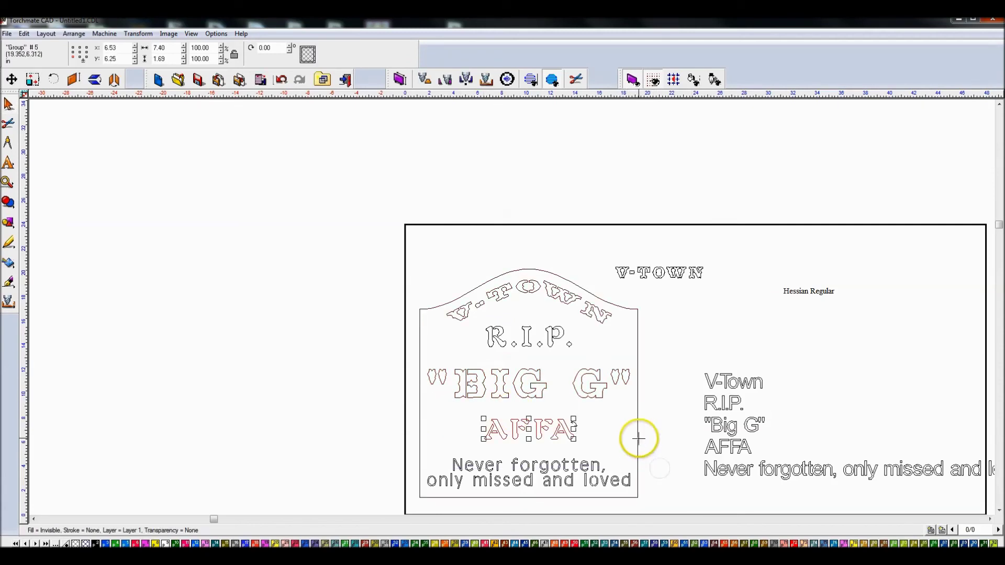
pyautogui.keyDown('shift'); pyautogui.click(639, 438); pyautogui.keyUp('shift')
pyautogui.click(426, 460)
pyautogui.moveTo(411, 443); pyautogui.dragTo(645, 506)
pyautogui.keyDown('shift'); pyautogui.click(637, 449); pyautogui.keyUp('shift')
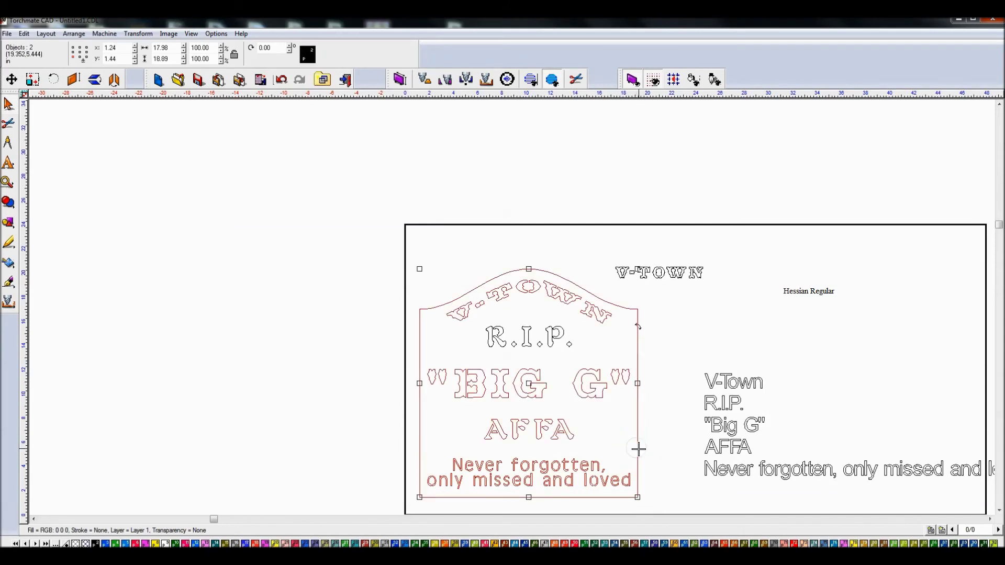
pyautogui.click(627, 430)
# Step: Inspect the stencil gaps in the "R.I.P." lettering and break the text apart into separate letter shapes
pyautogui.press('f')
pyautogui.press('z')
pyautogui.click(590, 431)
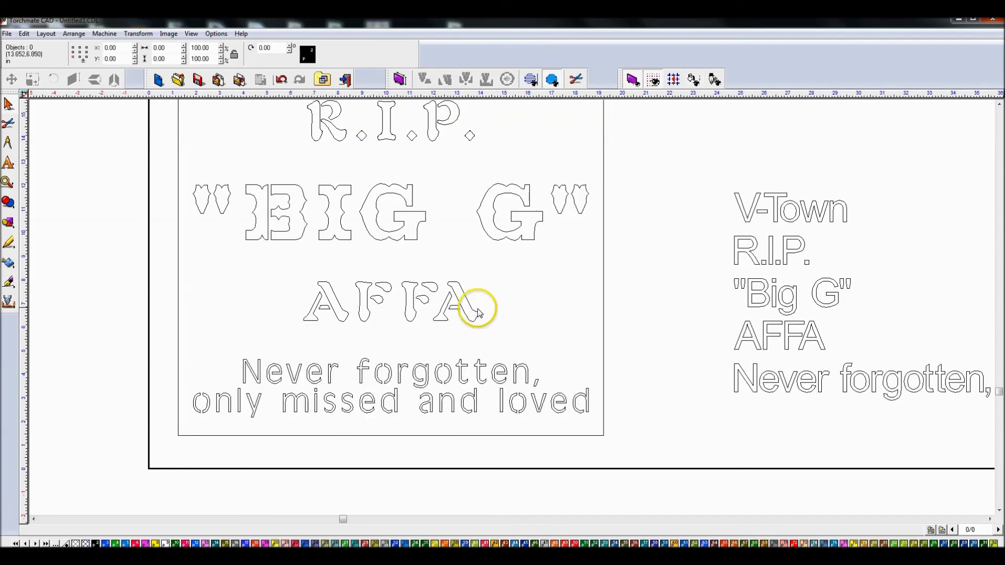
pyautogui.scroll(-1, 434, 257)
pyautogui.scroll(2, 512, 306)
pyautogui.scroll(1, 512, 306)
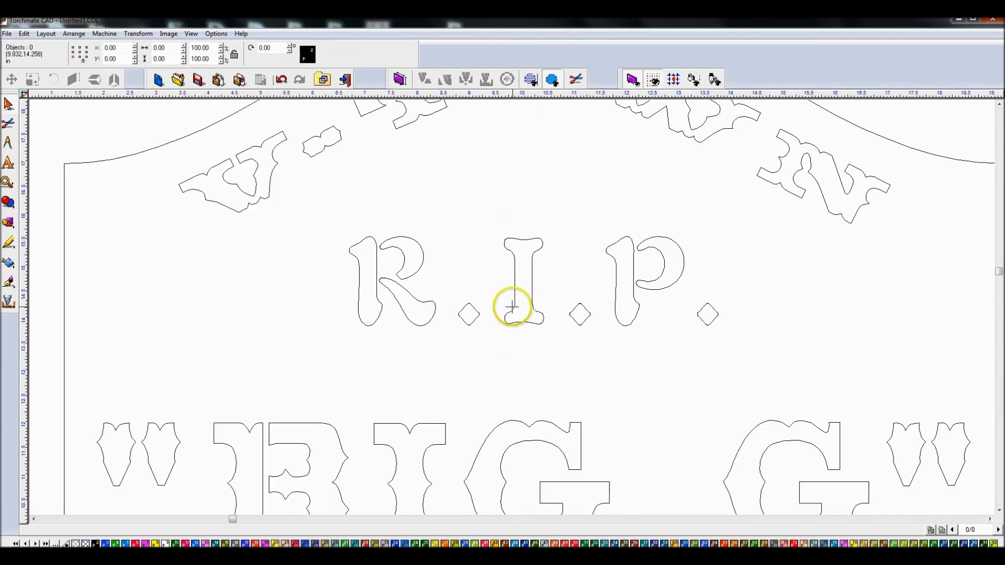
pyautogui.scroll(3, 576, 305)
pyautogui.scroll(-1, 611, 280)
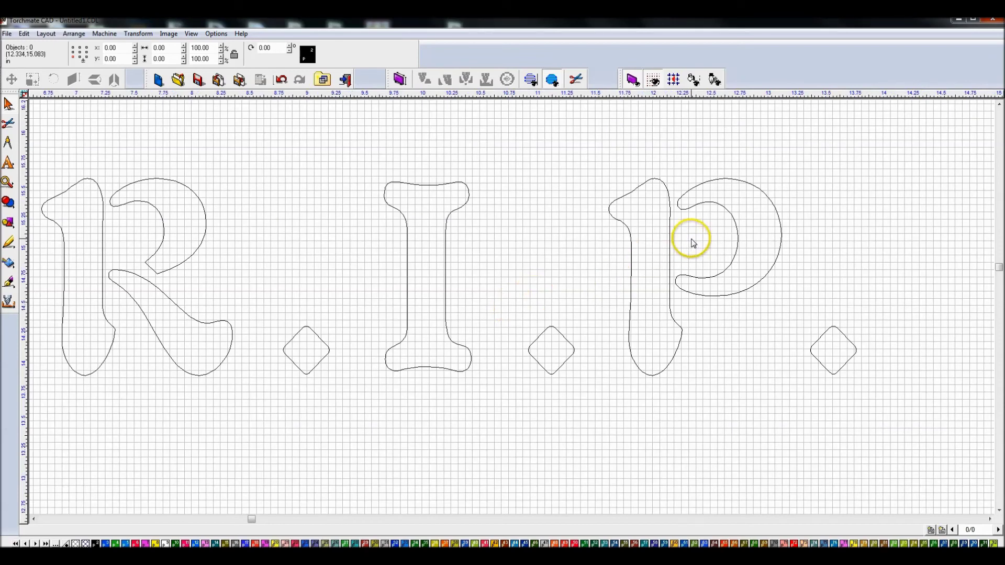
pyautogui.scroll(3, 511, 307)
pyautogui.scroll(-2, 500, 330)
pyautogui.scroll(-2, 500, 331)
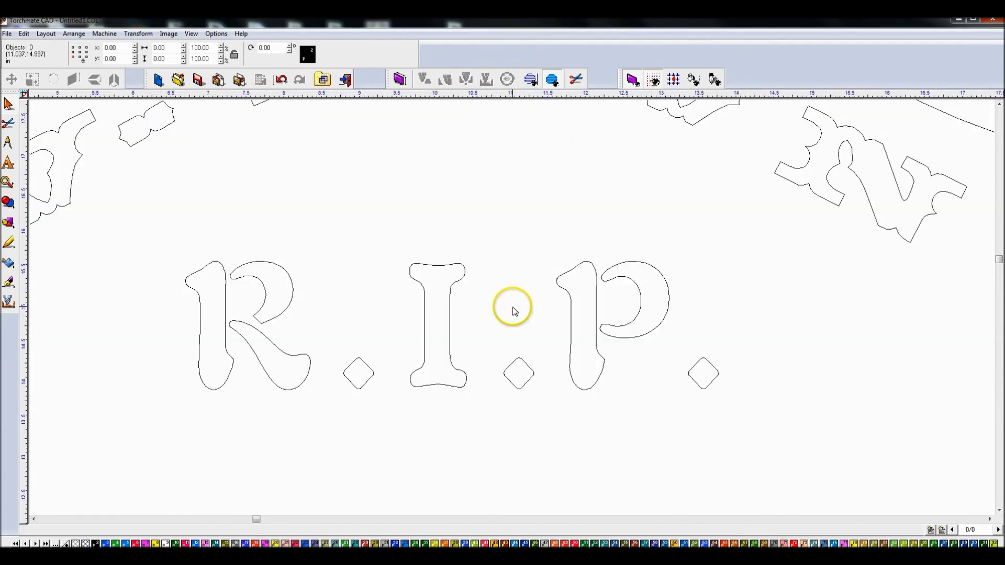
pyautogui.click(641, 297)
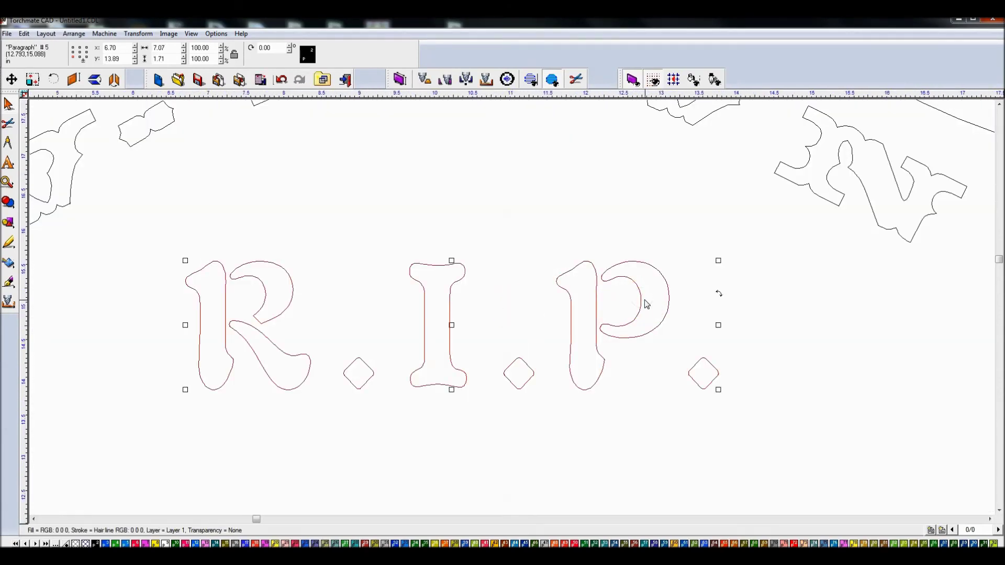
pyautogui.click(653, 351)
# Step: Nudge the P's bowl away from its stem to X 12.29 in to widen the stencil gap
pyautogui.moveTo(592, 232); pyautogui.dragTo(682, 356)
pyautogui.scroll(3, 625, 325)
pyautogui.scroll(1, 512, 304)
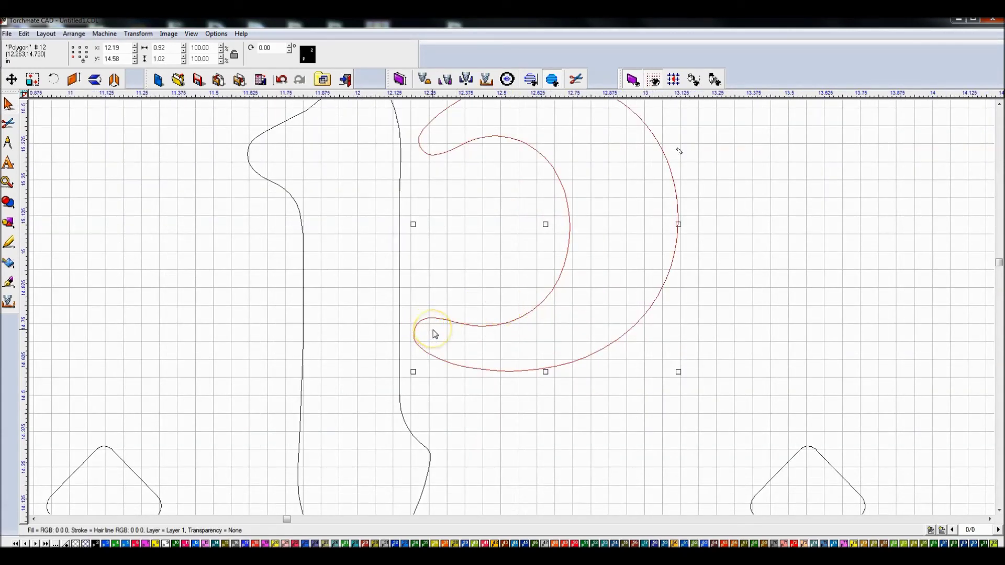
pyautogui.press('Right')
pyautogui.press('Right')
pyautogui.press('Right')
pyautogui.press('Right')
pyautogui.press('Right')
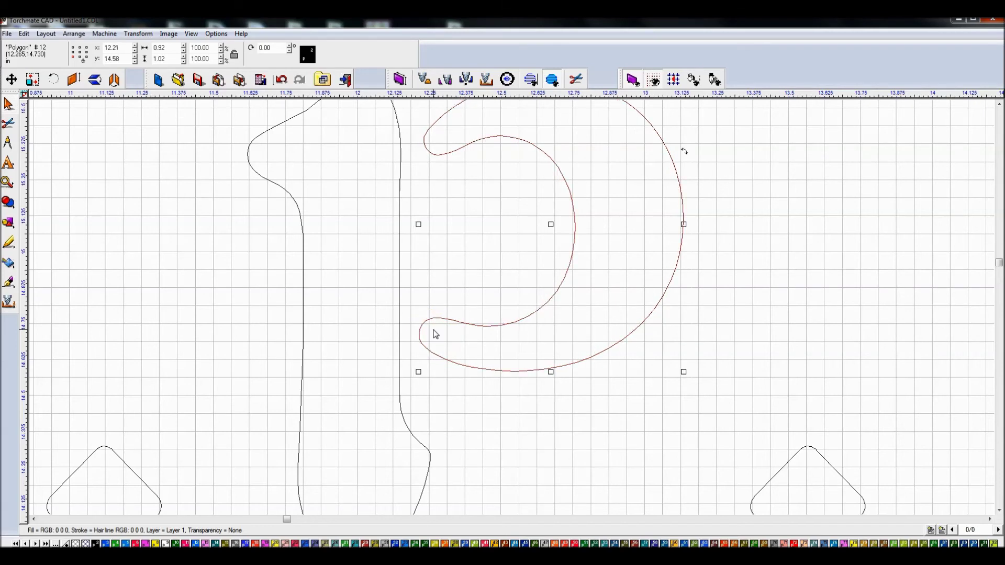
pyautogui.click(402, 335)
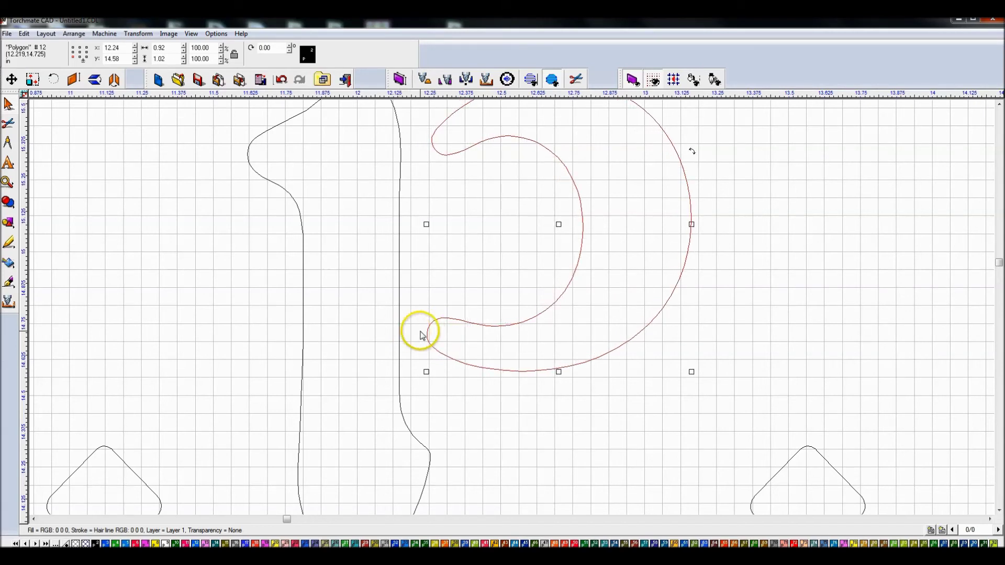
pyautogui.press('Right')
pyautogui.press('Right')
pyautogui.press('Right')
pyautogui.press('Right')
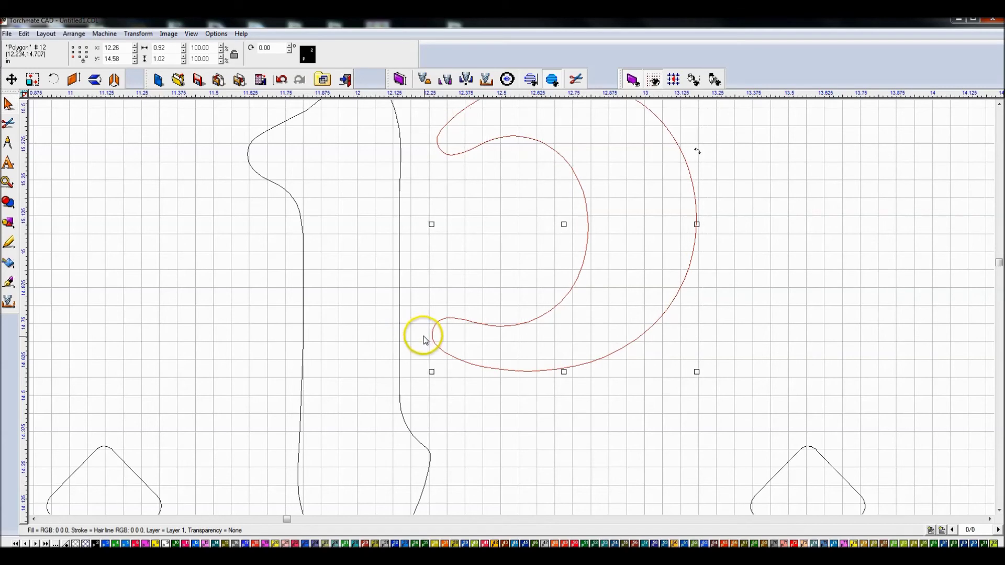
pyautogui.press('Right')
pyautogui.press('Right')
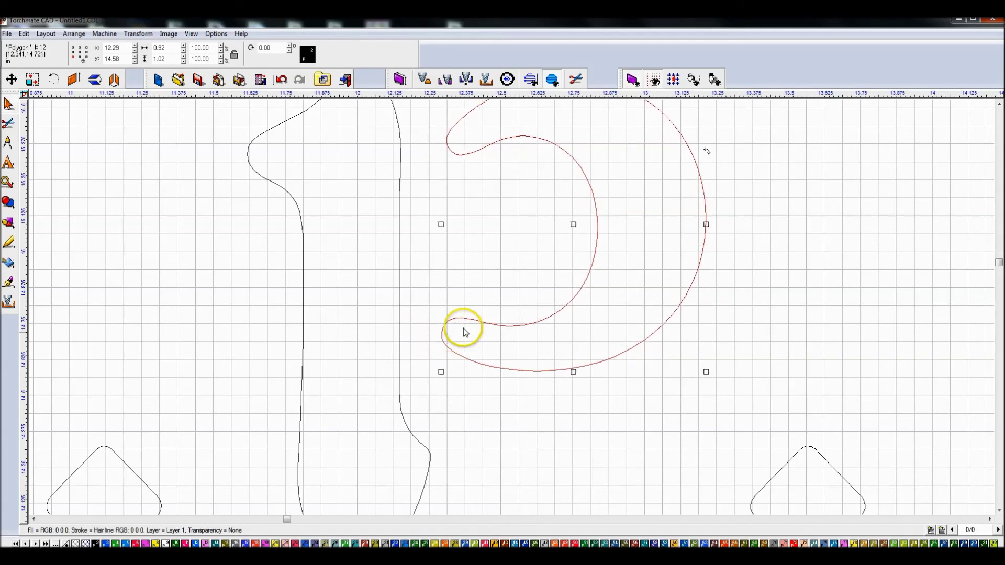
pyautogui.scroll(-3, 520, 302)
pyautogui.click(526, 268)
pyautogui.scroll(-3, 526, 283)
pyautogui.scroll(3, 512, 308)
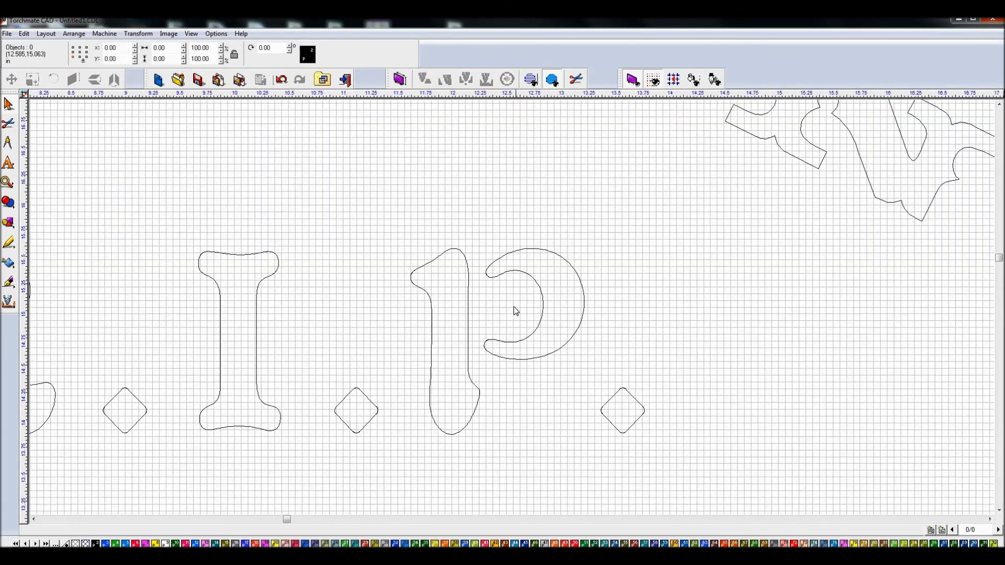
# Step: Nudge the R's upper bowl away from its stem to X 7.36 in
pyautogui.scroll(-6, 512, 307)
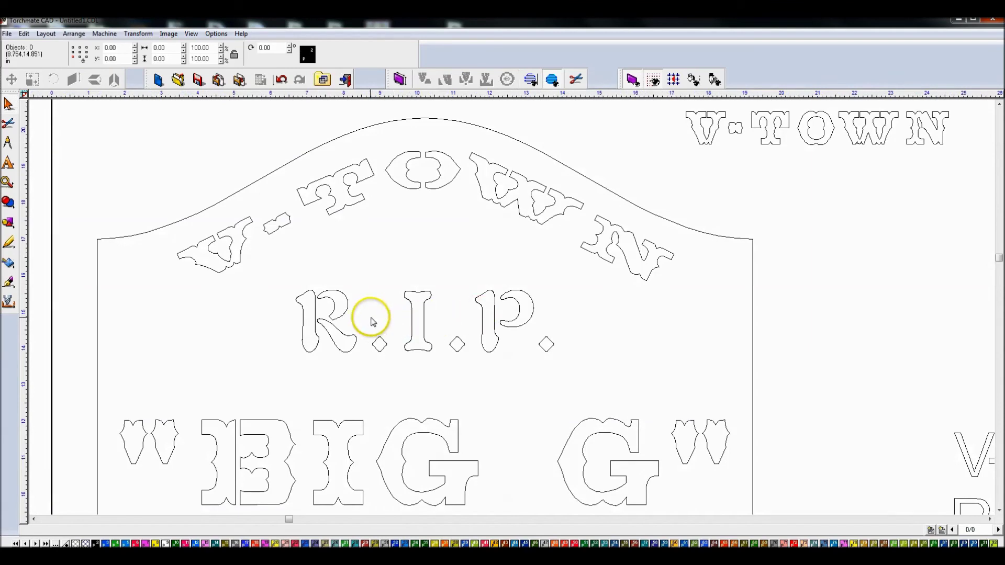
pyautogui.scroll(2, 376, 317)
pyautogui.scroll(3, 476, 309)
pyautogui.scroll(-1, 465, 316)
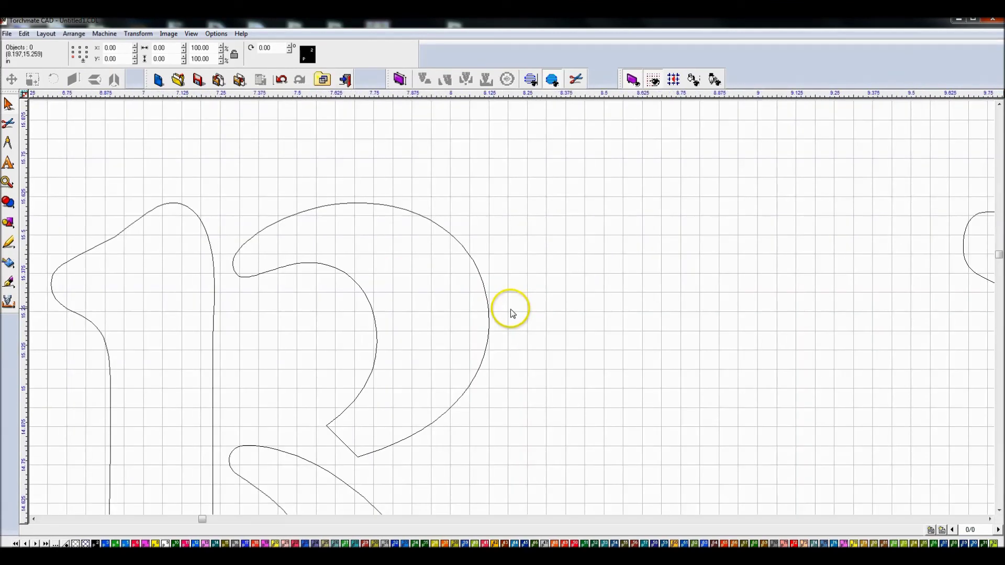
pyautogui.click(371, 309)
pyautogui.press('Right')
pyautogui.press('Right')
pyautogui.press('Right')
pyautogui.press('Right')
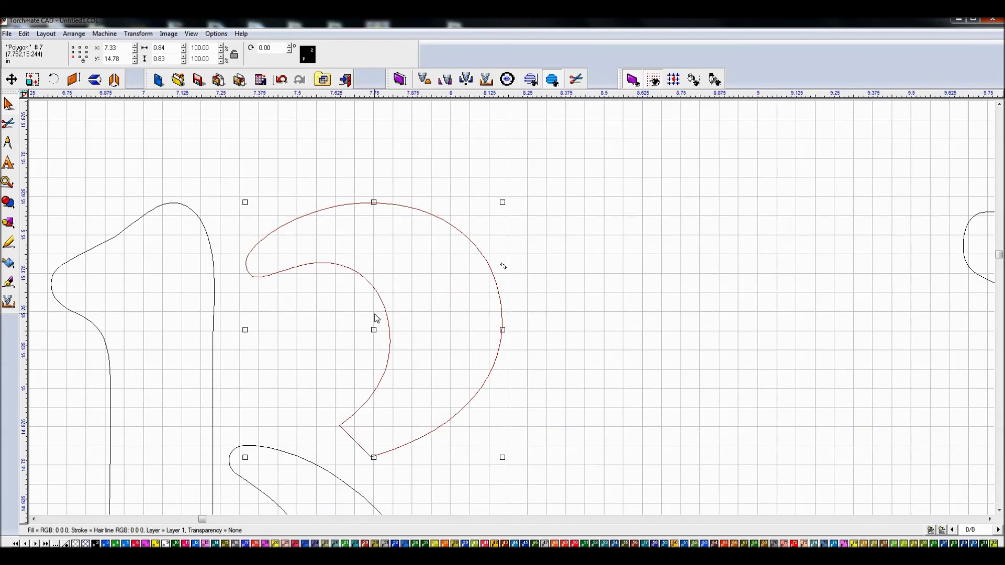
pyautogui.press('Right')
pyautogui.press('Right')
pyautogui.press('Right')
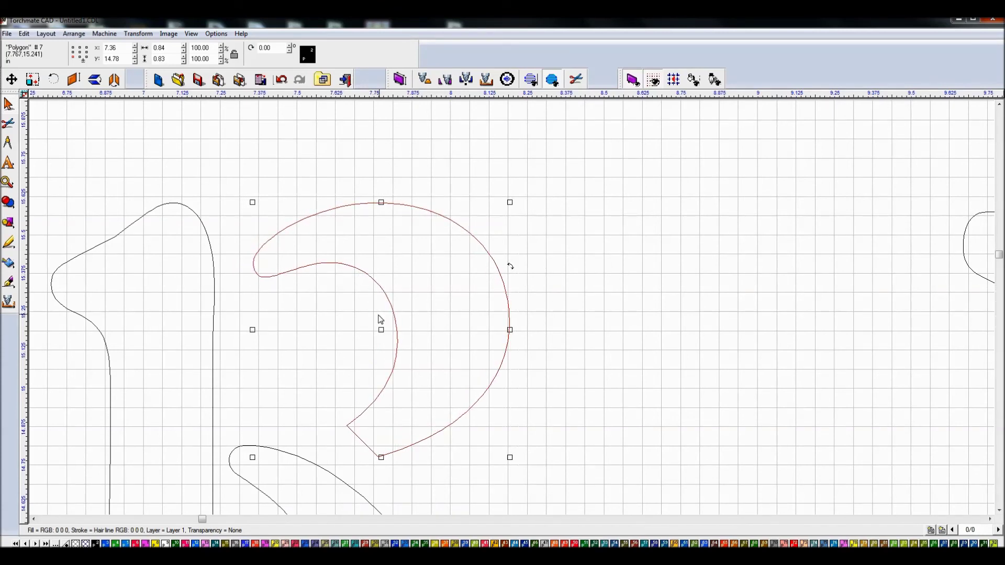
pyautogui.scroll(-1, 381, 321)
pyautogui.scroll(2, 511, 325)
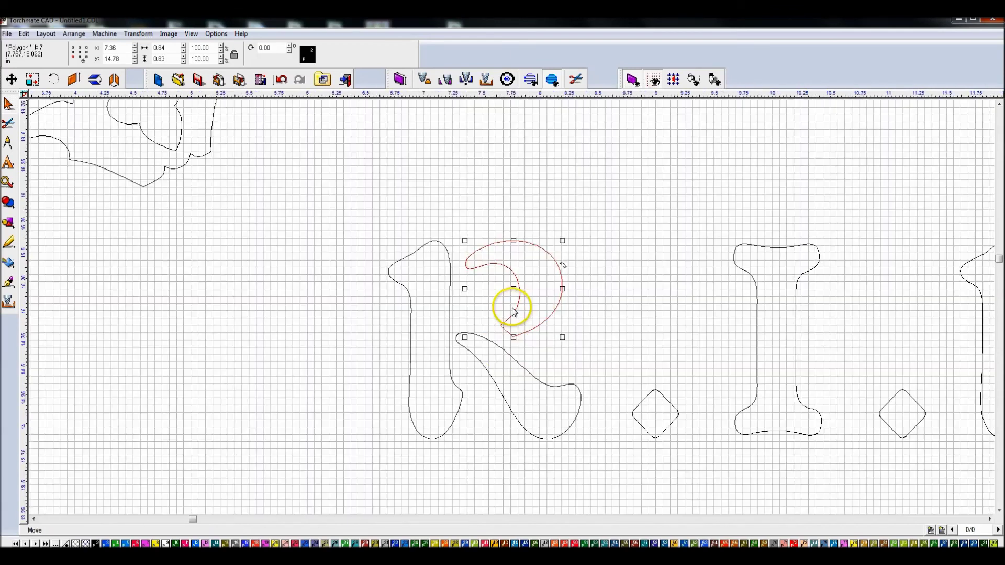
# Step: Nudge the R's diagonal leg away from its stem to X 7.36 in, aligning it with the upper bowl
pyautogui.click(530, 298)
pyautogui.press('Right')
pyautogui.press('Right')
pyautogui.press('Right')
pyautogui.press('Right')
pyautogui.press('Right')
pyautogui.press('Right')
pyautogui.press('Right')
pyautogui.press('Right')
pyautogui.click(548, 276)
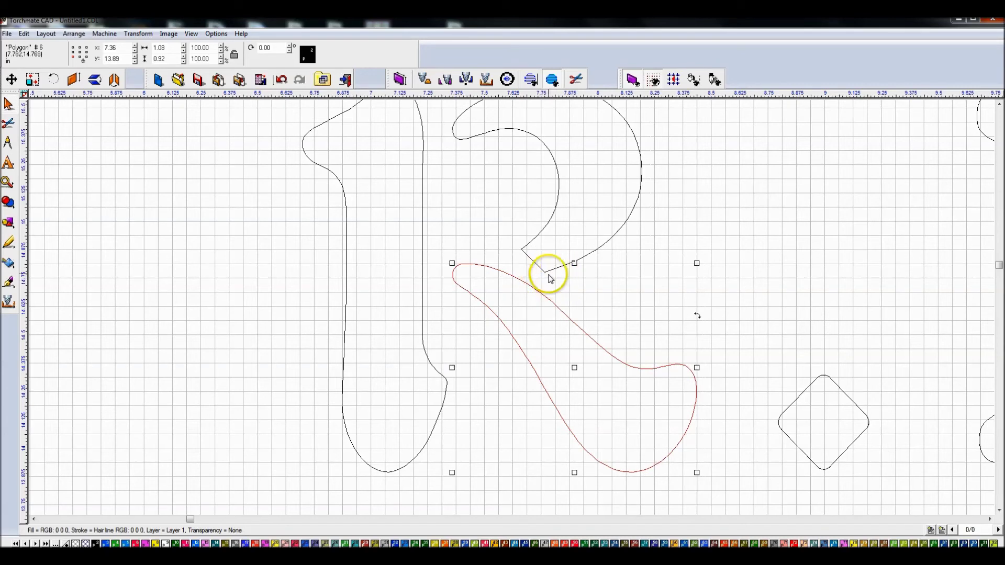
pyautogui.click(520, 247)
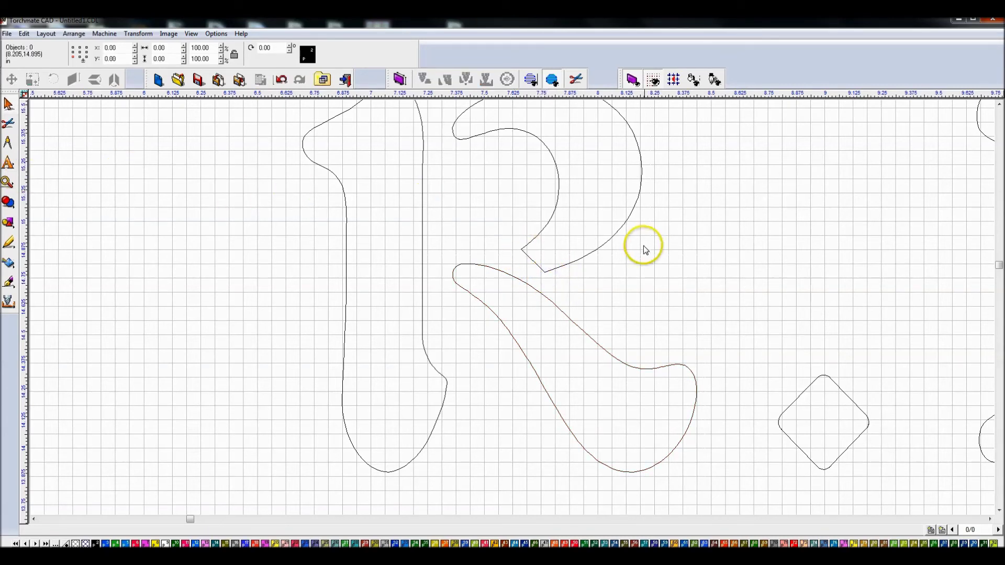
# Step: Delete the corner nodes at the lower end of the R's upper bowl to trim and round it, and apply the edit
pyautogui.doubleClick(537, 265)
pyautogui.scroll(1, 527, 252)
pyautogui.scroll(1, 512, 306)
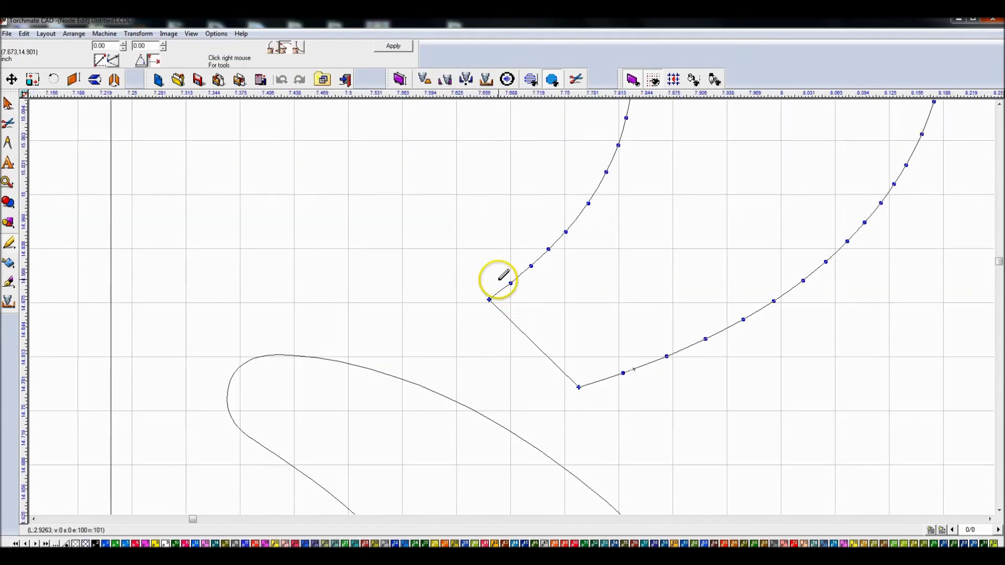
pyautogui.moveTo(487, 280); pyautogui.dragTo(505, 297)
pyautogui.moveTo(543, 336); pyautogui.dragTo(543, 337)
pyautogui.press('Delete')
pyautogui.moveTo(561, 372); pyautogui.dragTo(586, 395)
pyautogui.press('Delete')
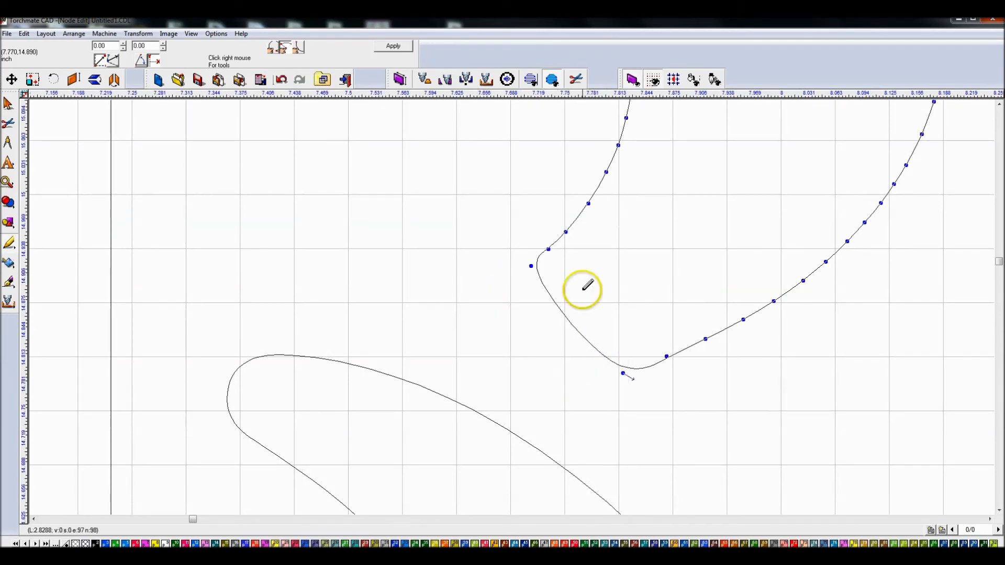
pyautogui.click(397, 47)
pyautogui.click(473, 169)
pyautogui.scroll(-2, 543, 201)
pyautogui.scroll(-1, 569, 310)
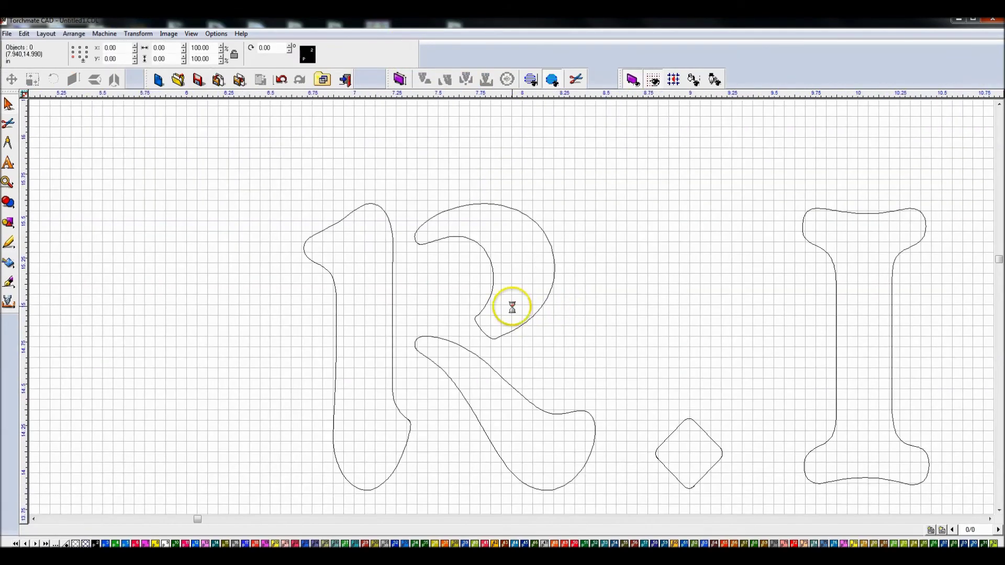
# Step: Merge all the separate "R.I.P." letter shapes and periods with the tombstone outline
pyautogui.scroll(-1, 567, 348)
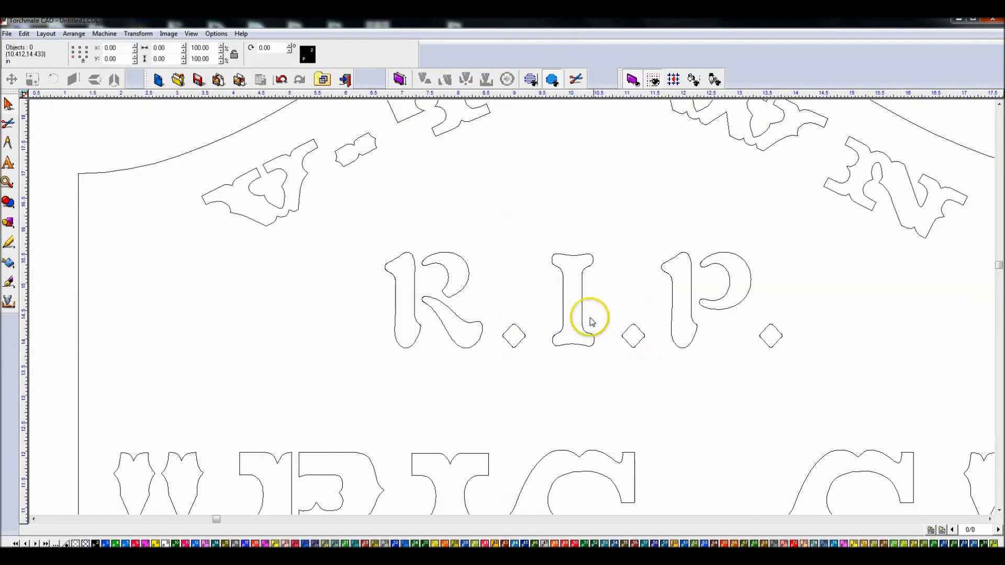
pyautogui.scroll(-1, 740, 290)
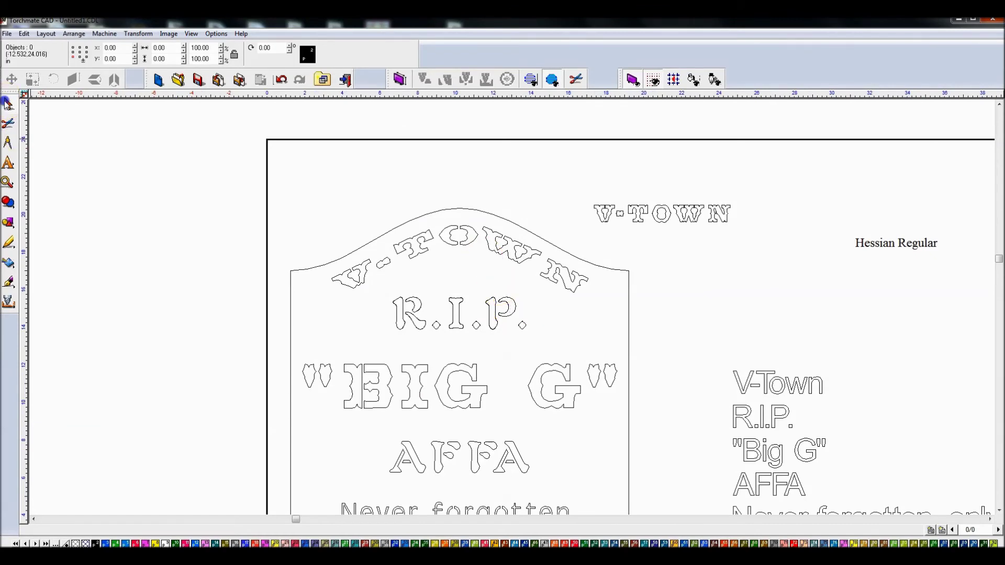
pyautogui.scroll(-3, 505, 314)
pyautogui.scroll(2, 393, 303)
pyautogui.moveTo(392, 302); pyautogui.dragTo(497, 341)
pyautogui.hotkey('ctrl', 'z')
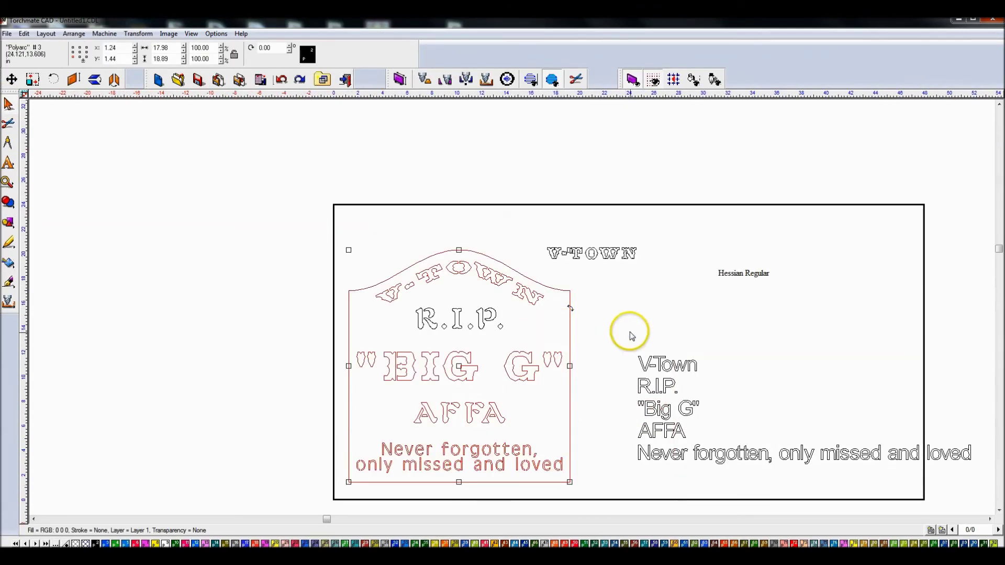
pyautogui.click(629, 331)
pyautogui.moveTo(399, 294); pyautogui.dragTo(515, 343)
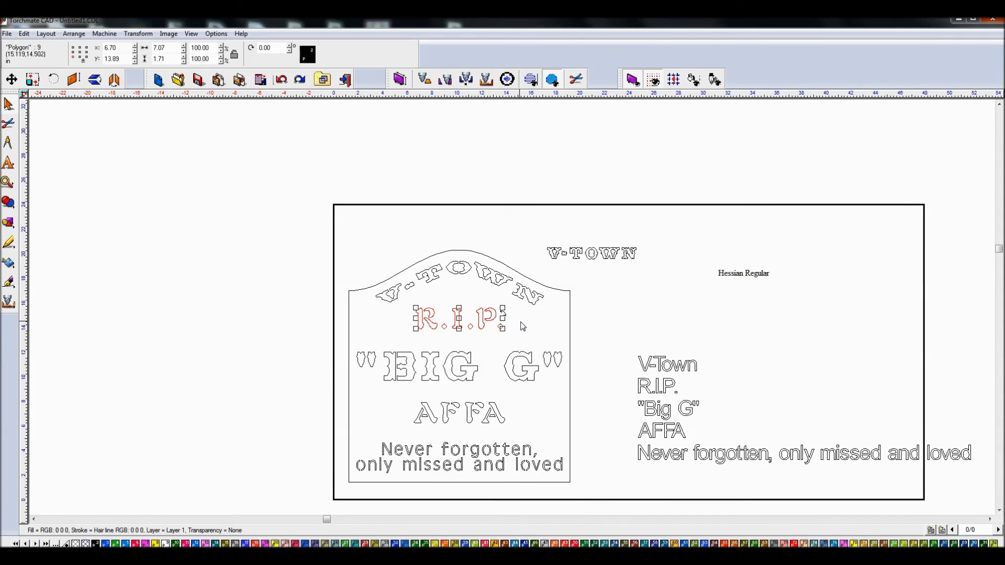
pyautogui.scroll(2, 523, 328)
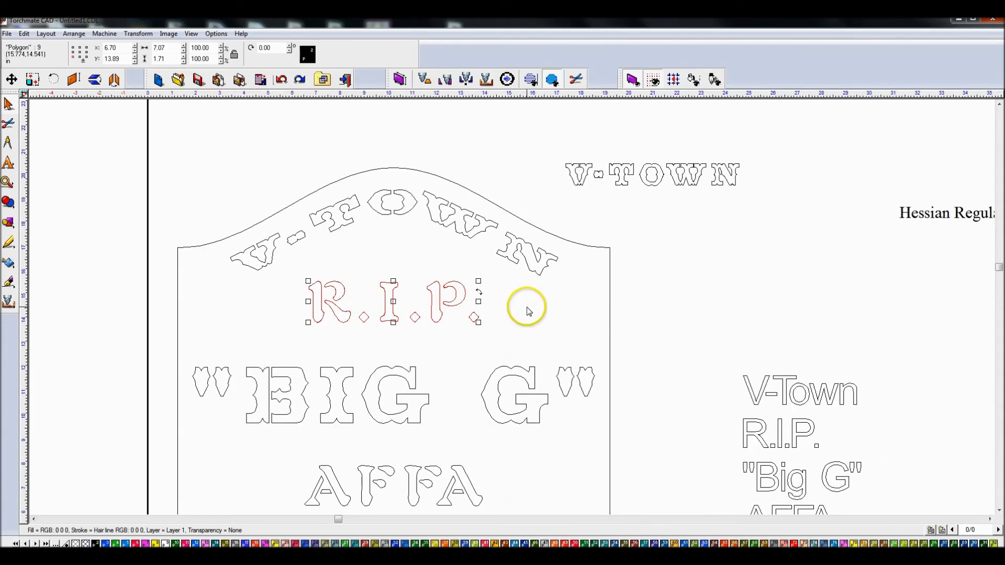
pyautogui.click(608, 286)
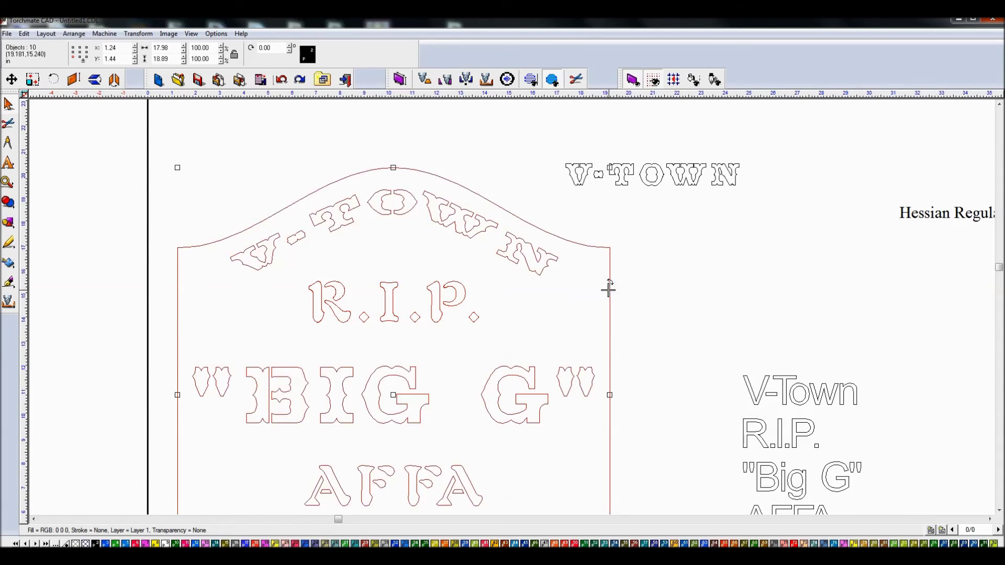
pyautogui.hotkey('ctrl', 'w')
pyautogui.click(547, 323)
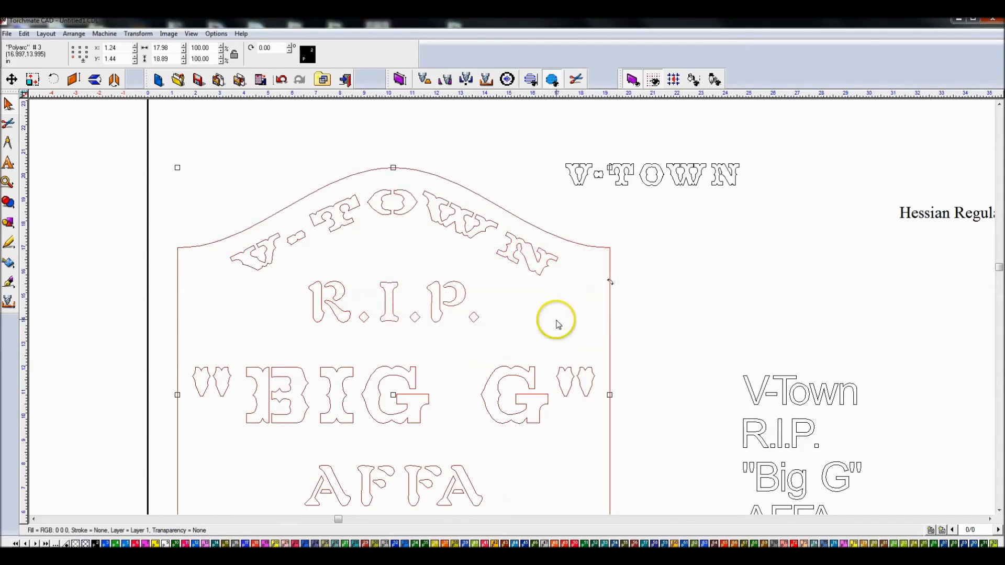
# Step: Preview the merged tombstone with solid fill to check the cut-outs, and return to the outline view
pyautogui.scroll(-3, 557, 313)
pyautogui.click(514, 311)
pyautogui.press('F9')
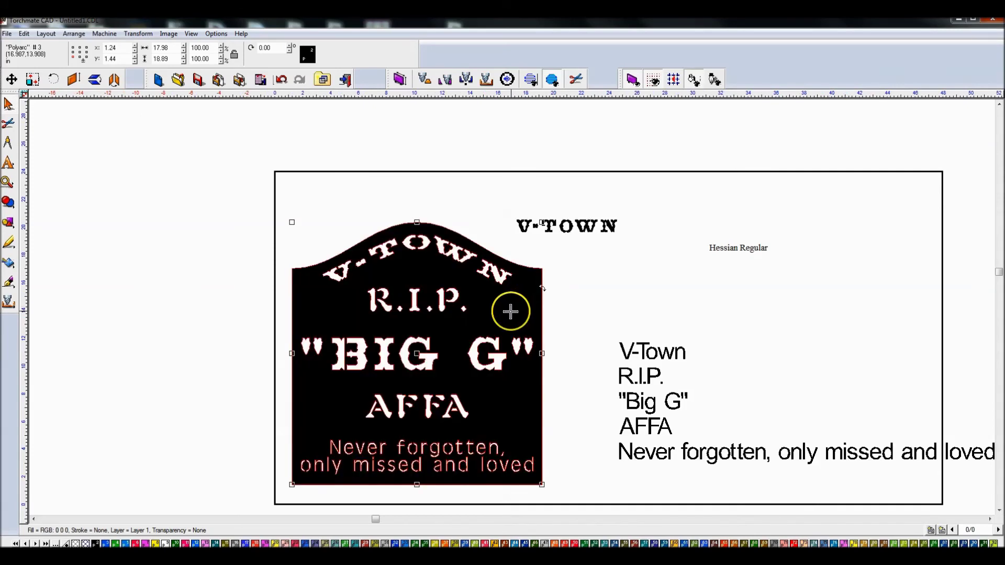
pyautogui.press('F9')
# Step: Delete the spare straight "V-TOWN", the "Hessian Regular" note and the plain reference text beside the tombstone
pyautogui.click(605, 293)
pyautogui.moveTo(509, 183); pyautogui.dragTo(693, 264)
pyautogui.press('Delete')
pyautogui.moveTo(689, 225); pyautogui.dragTo(837, 296)
pyautogui.press('Delete')
pyautogui.moveTo(617, 291); pyautogui.dragTo(977, 518)
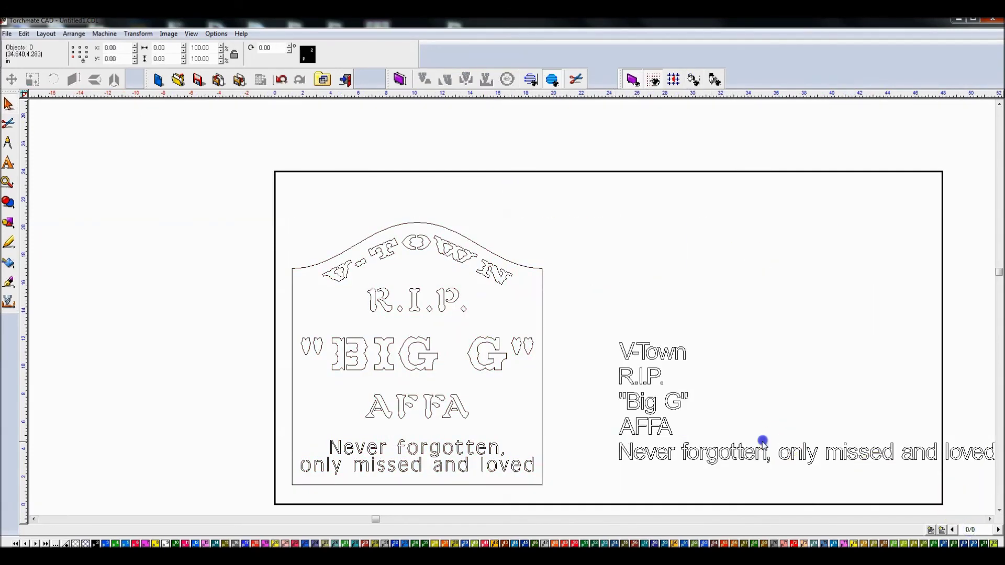
pyautogui.press('Delete')
pyautogui.click(513, 312)
# Step: Check the remaining tombstone design in solid fill once more and switch back to outlines
pyautogui.scroll(-3, 513, 311)
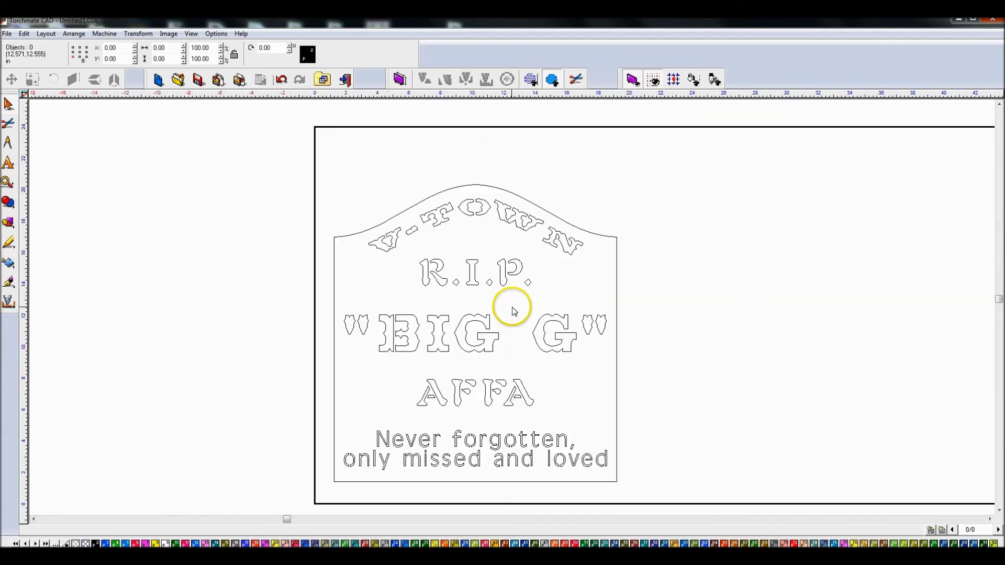
pyautogui.hotkey('ctrl', 'f')
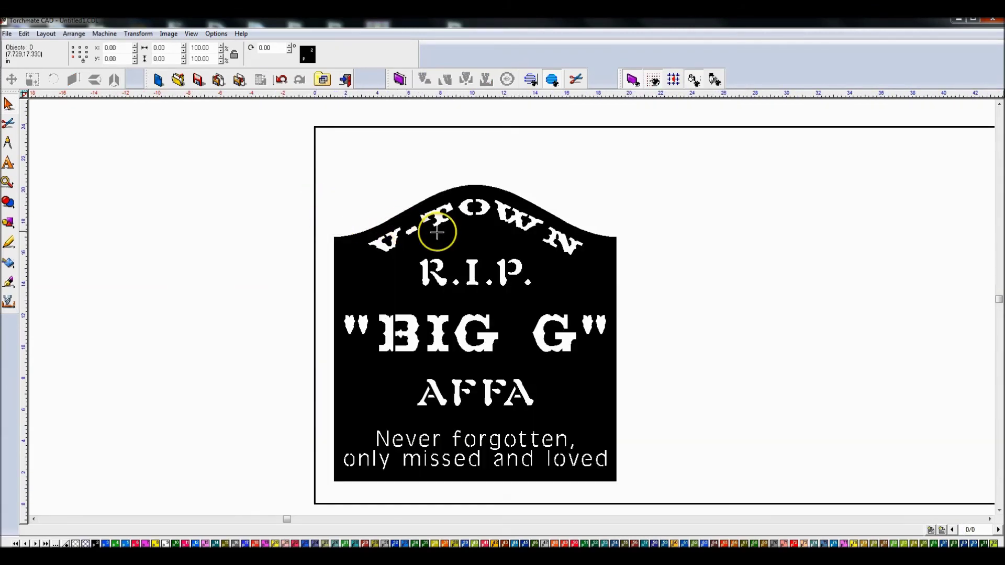
pyautogui.hotkey('ctrl', 'f')
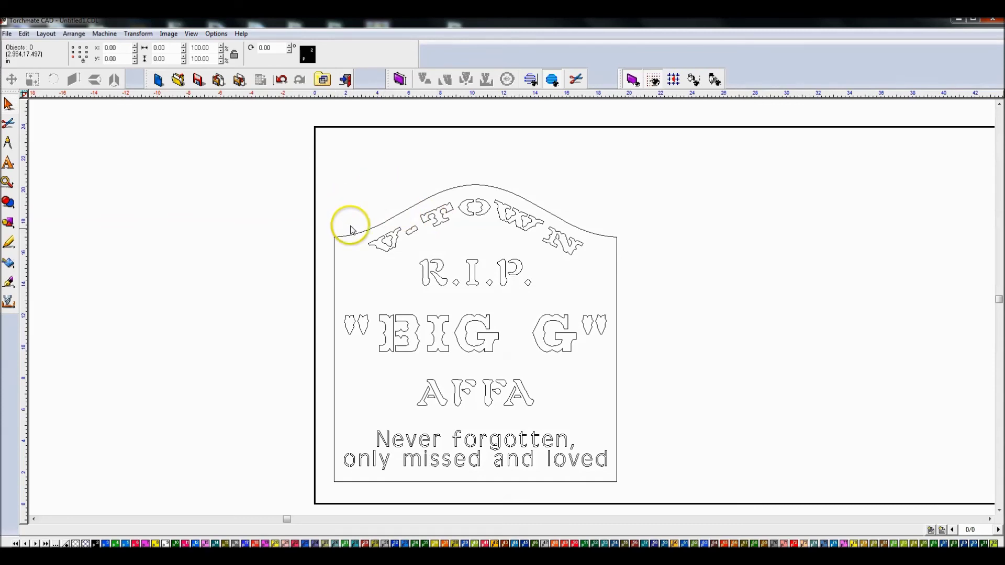
# Step: Lock the tombstone's proportions and set its width to 12 inches
pyautogui.click(366, 230)
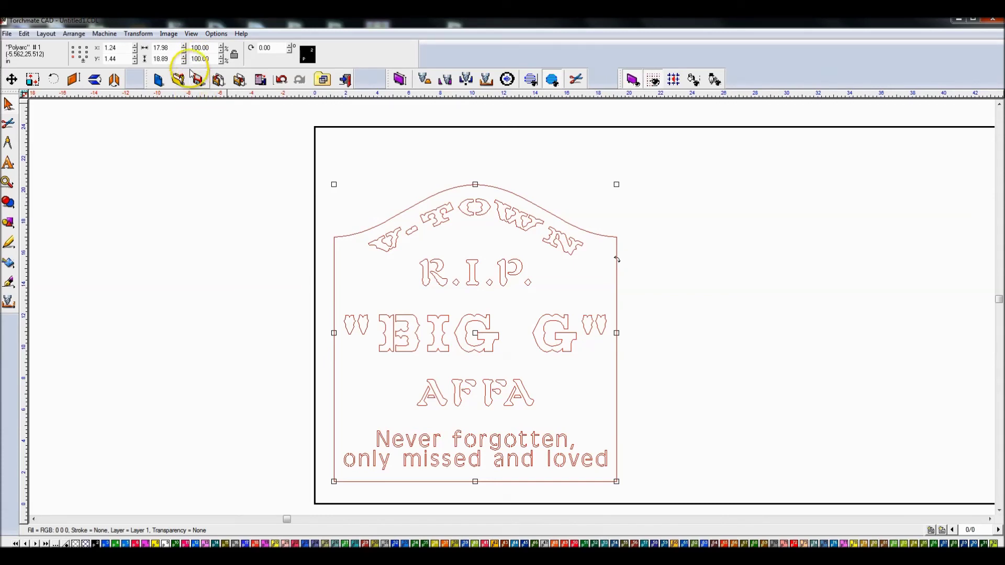
pyautogui.click(230, 58)
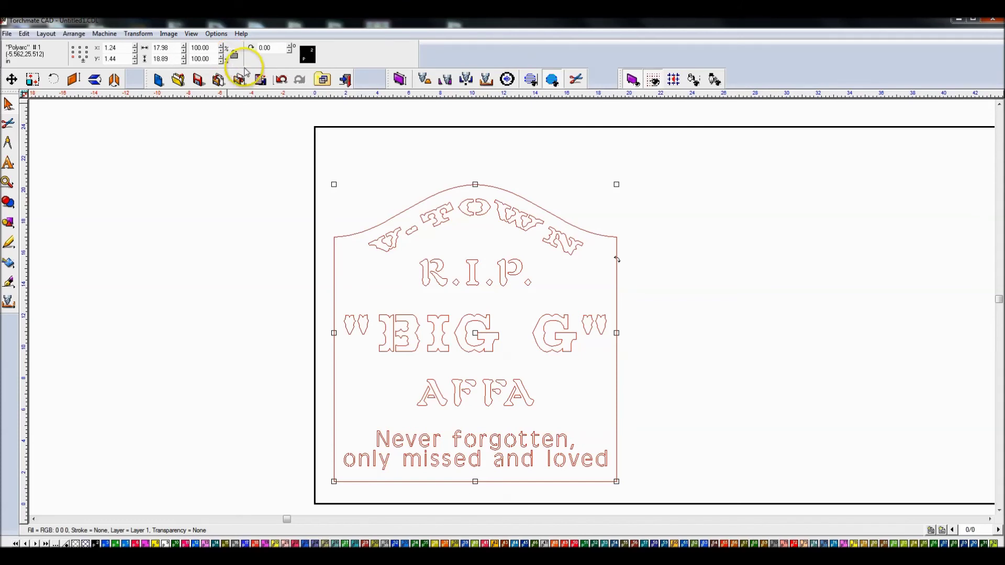
pyautogui.click(235, 55)
pyautogui.click(168, 47)
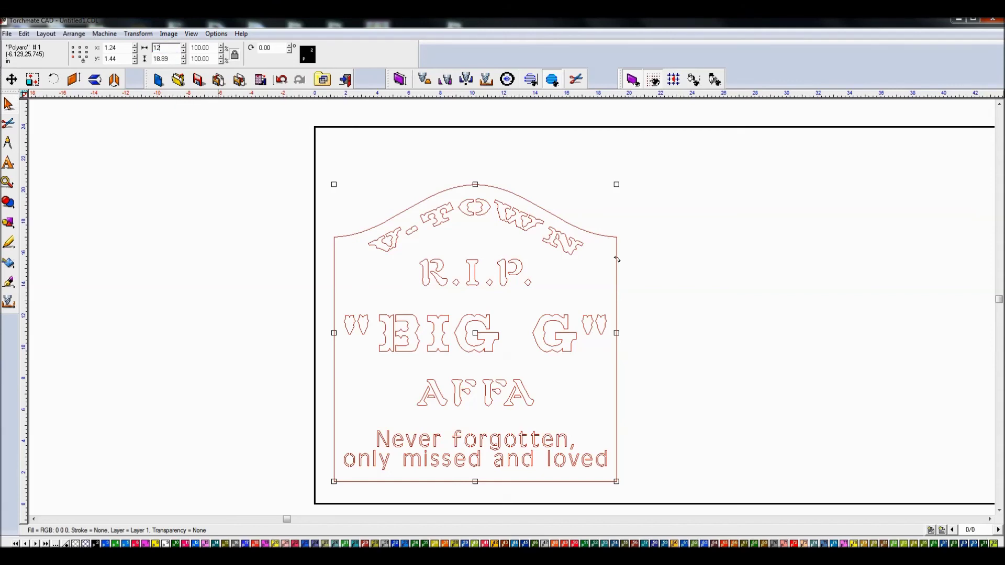
pyautogui.press('Return')
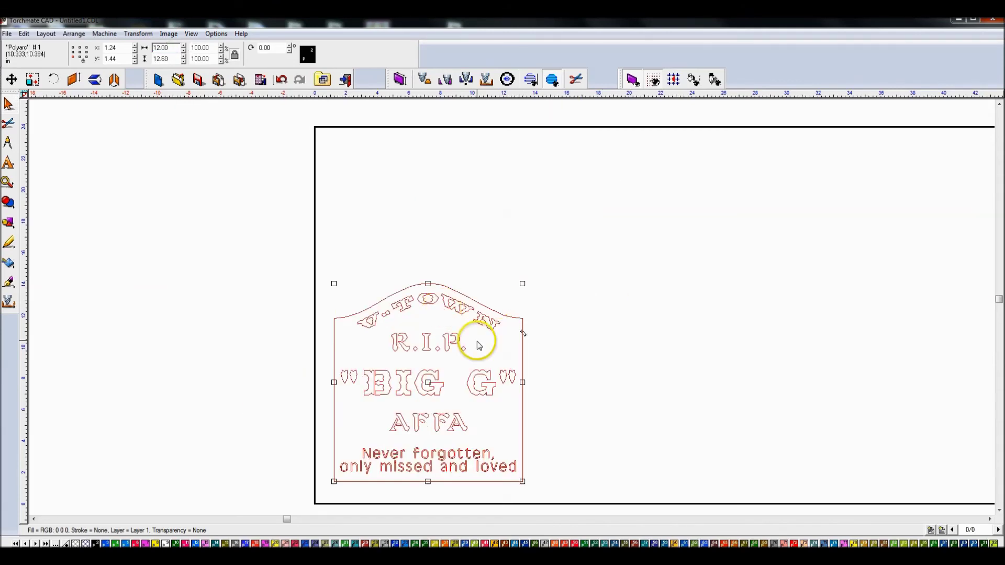
# Step: Scale the tombstone up freehand to about 20.9 by 21.9 inches, almost filling the sheet's height from its origin corner
pyautogui.moveTo(523, 283); pyautogui.dragTo(698, 266)
pyautogui.scroll(-1, 779, 276)
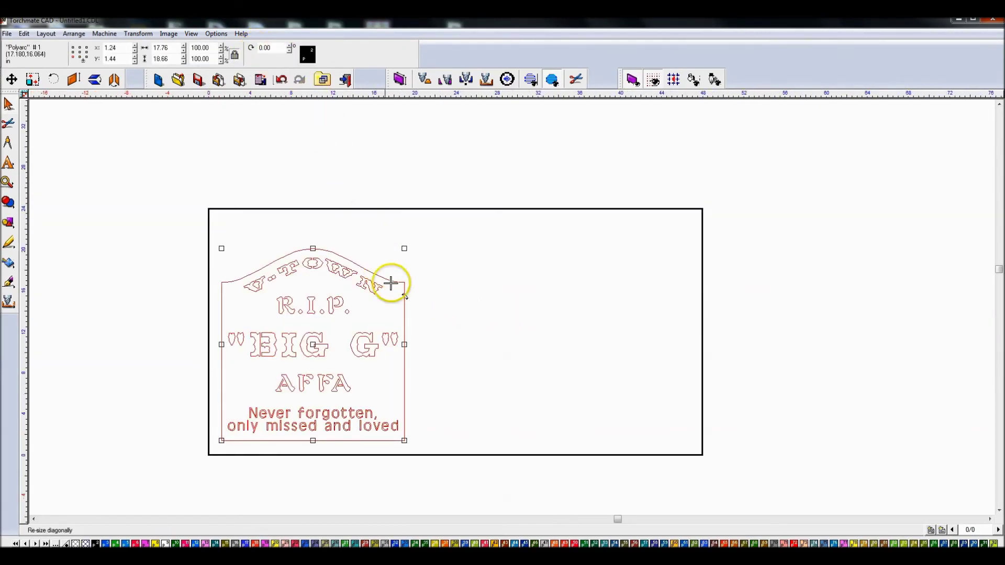
pyautogui.click(435, 224)
pyautogui.click(366, 280)
pyautogui.moveTo(407, 249); pyautogui.dragTo(428, 226)
pyautogui.moveTo(220, 443); pyautogui.dragTo(214, 455)
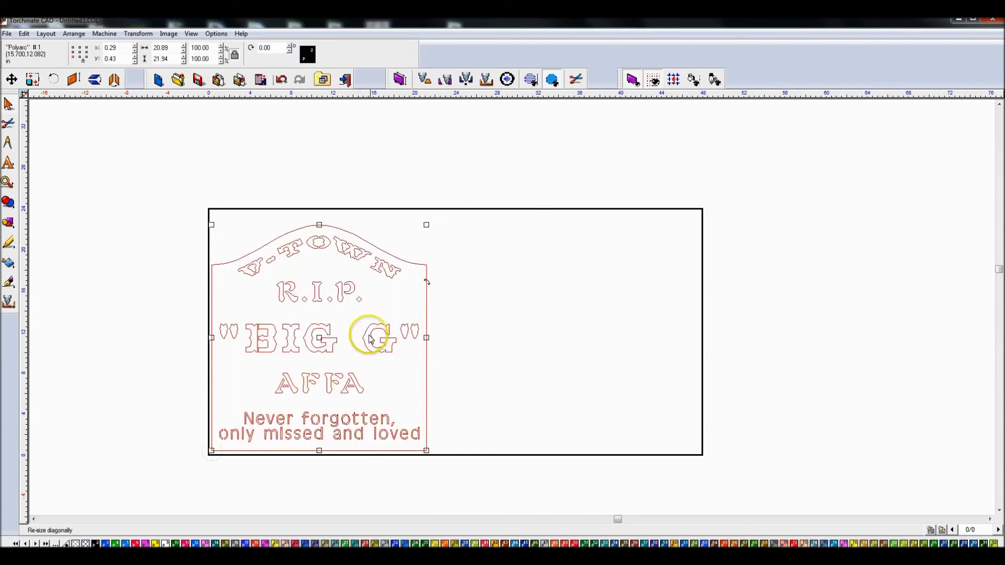
# Step: Shrink the enlarged tombstone proportionally towards the sheet's origin and set its width to exactly 12 inches
pyautogui.scroll(2, 435, 218)
pyautogui.click(483, 346)
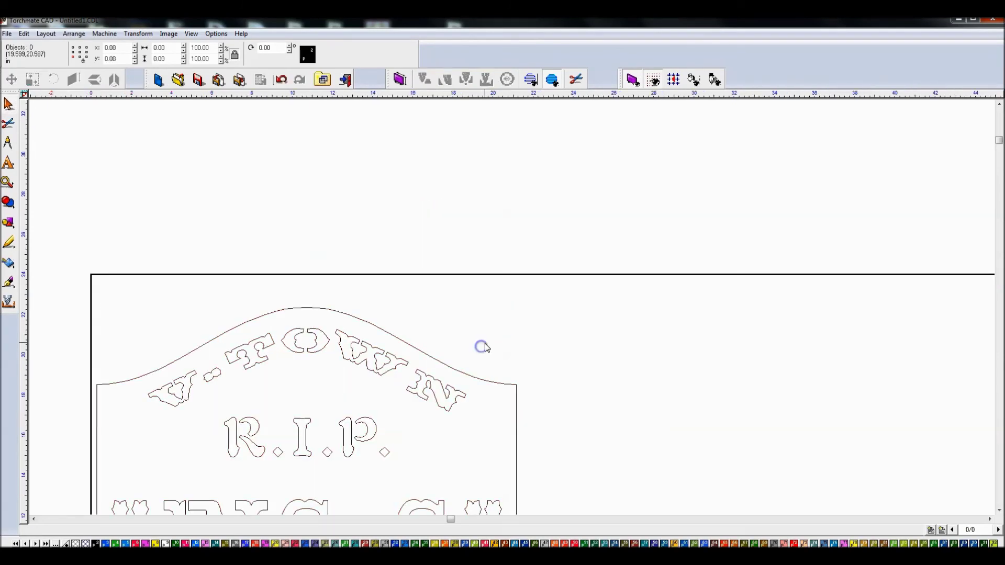
pyautogui.click(449, 366)
pyautogui.scroll(-2, 516, 298)
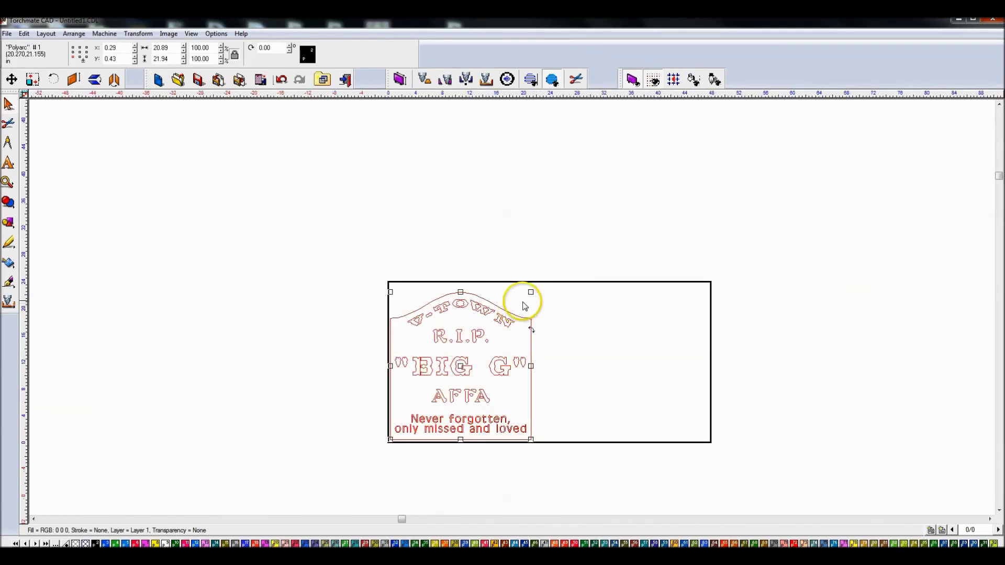
pyautogui.moveTo(532, 292); pyautogui.dragTo(470, 356)
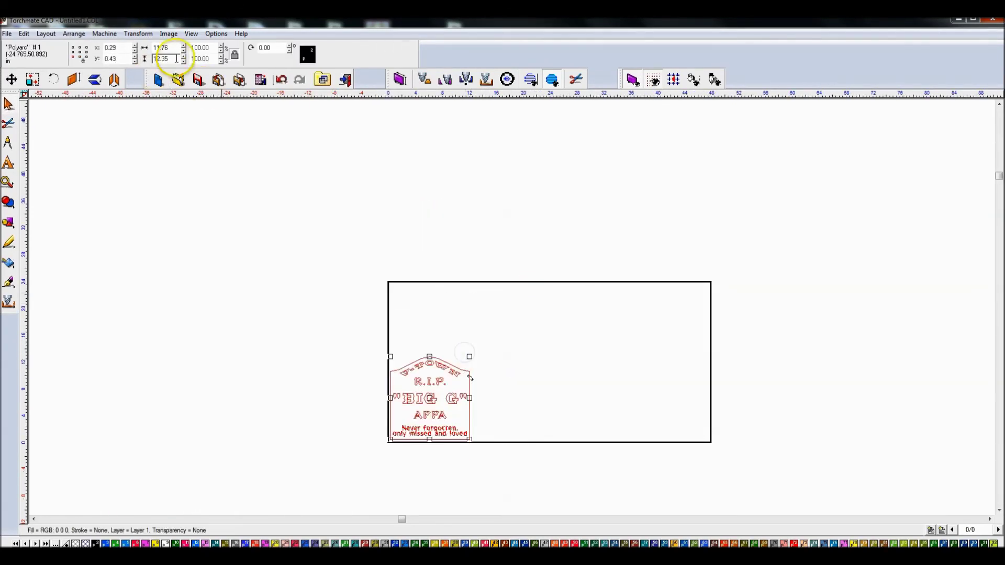
pyautogui.write('12')
pyautogui.press('Return')
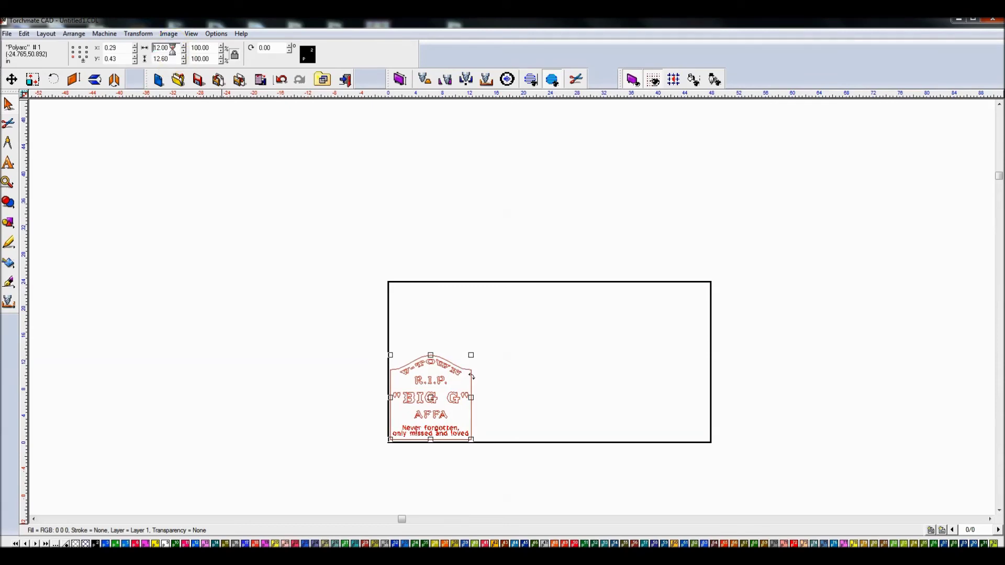
# Step: Examine the stencil gaps and stroke widths in the "Never forgotten, only missed and loved" lettering at the reduced size
pyautogui.click(449, 421)
pyautogui.scroll(3, 447, 414)
pyautogui.scroll(1, 513, 319)
pyautogui.scroll(2, 520, 293)
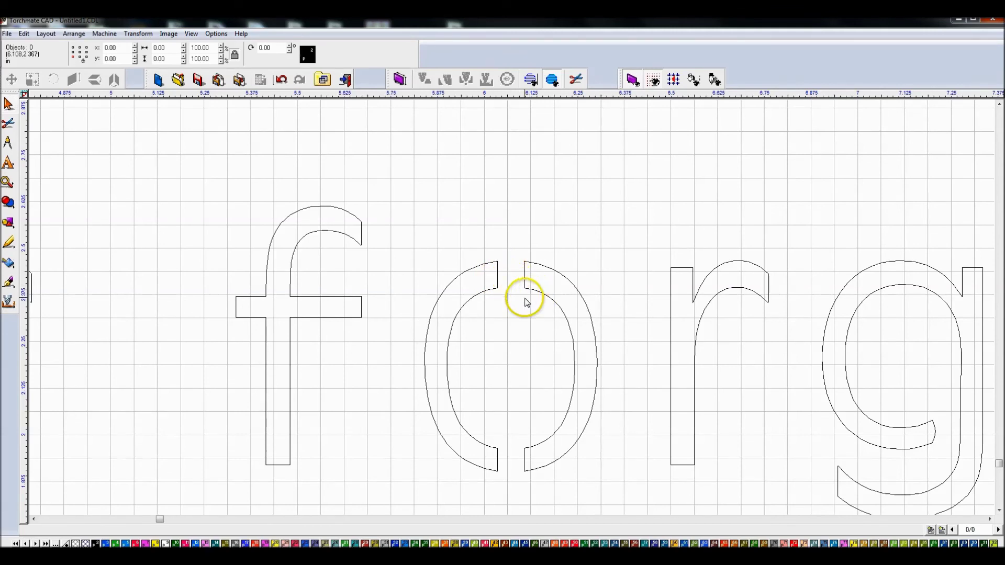
pyautogui.click(513, 278)
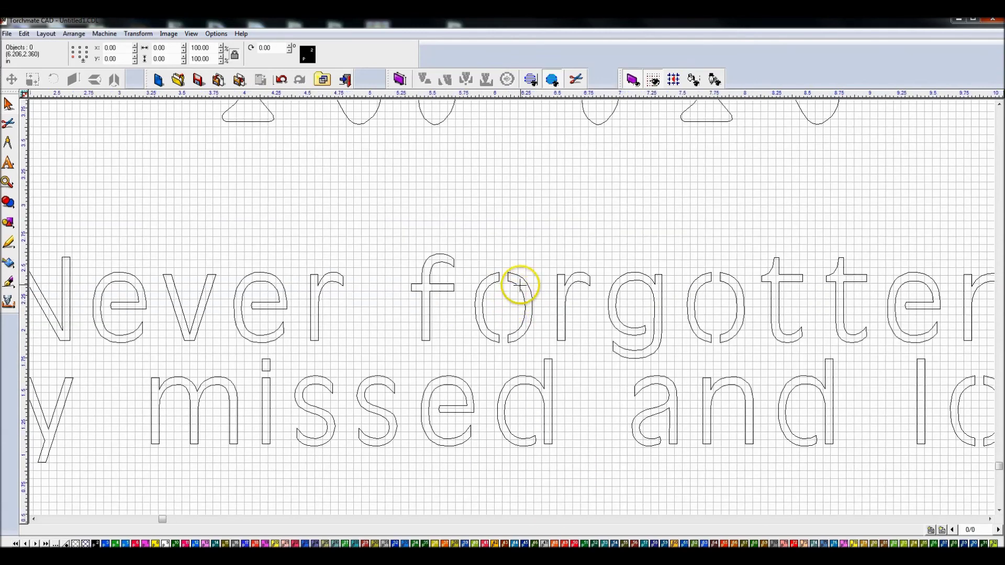
pyautogui.scroll(-1, 520, 286)
pyautogui.scroll(-1, 581, 220)
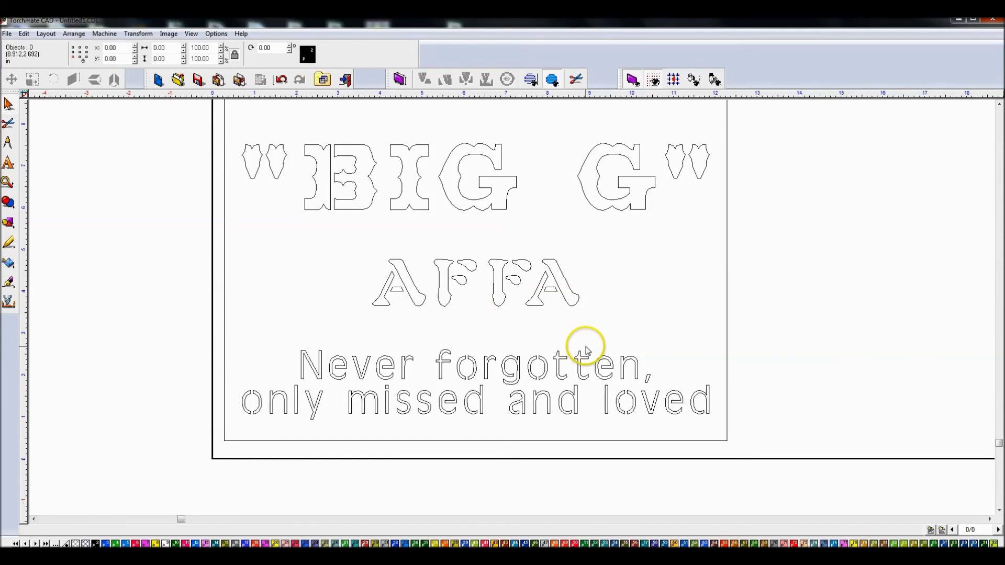
pyautogui.scroll(3, 478, 372)
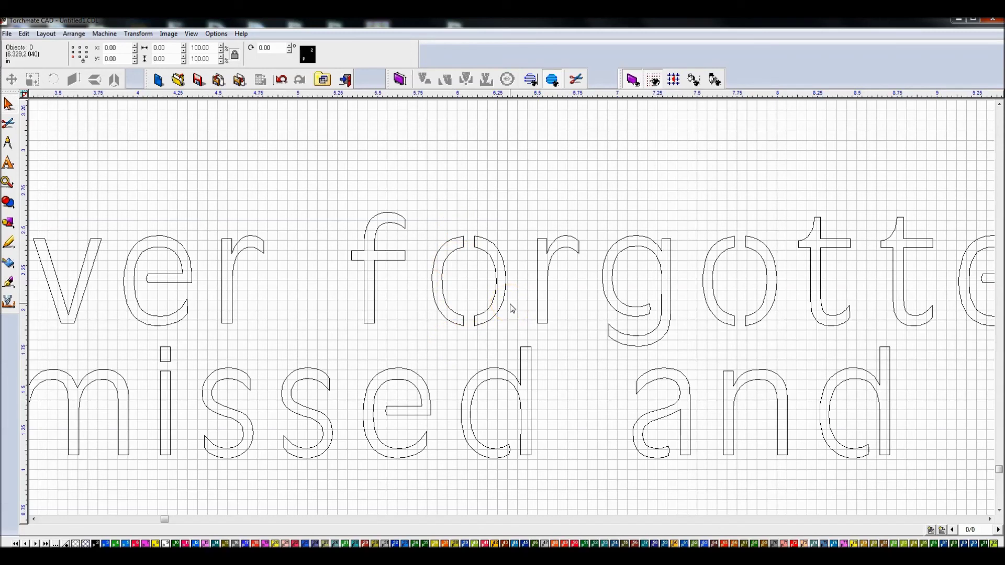
pyautogui.scroll(-3, 556, 295)
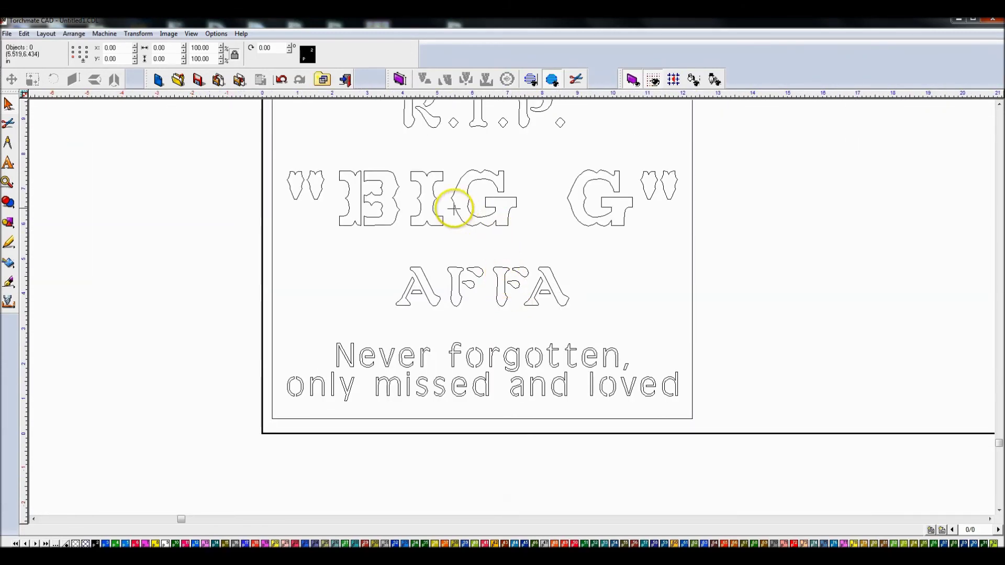
pyautogui.scroll(-1, 446, 197)
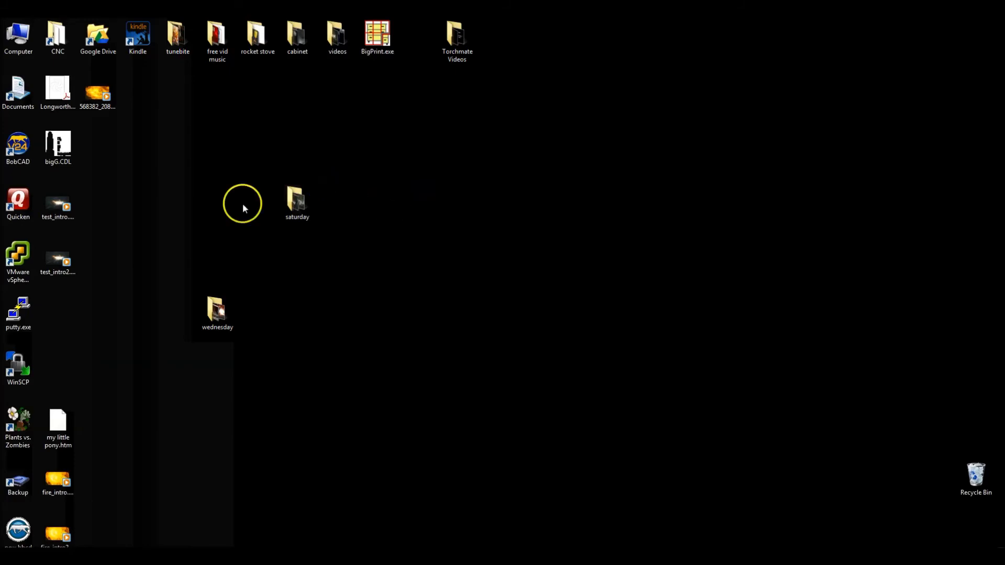
# Step: Open the bigG.CDL drawing from the desktop and select the outline of the script-lettered sign
pyautogui.click(61, 153)
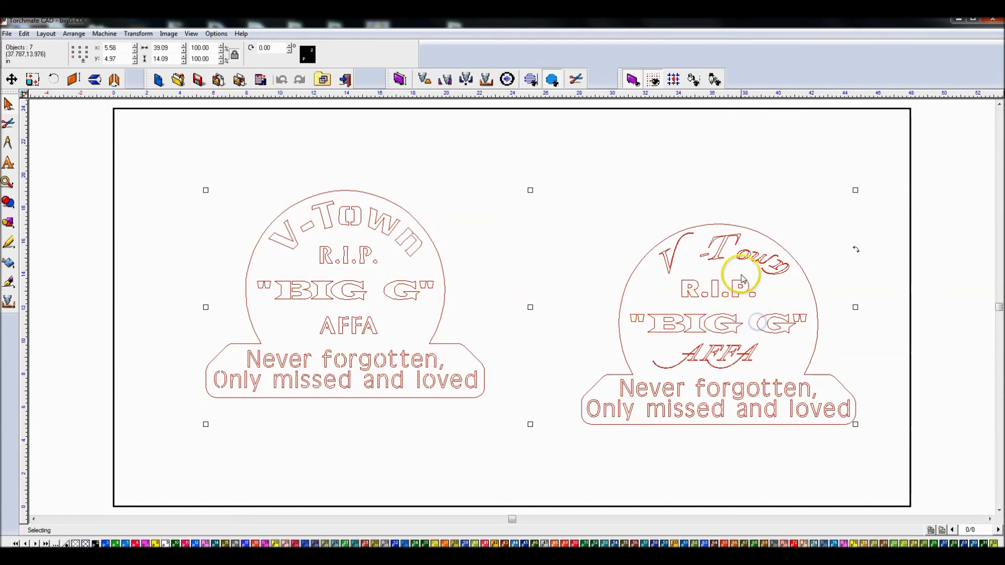
pyautogui.click(821, 254)
pyautogui.click(813, 297)
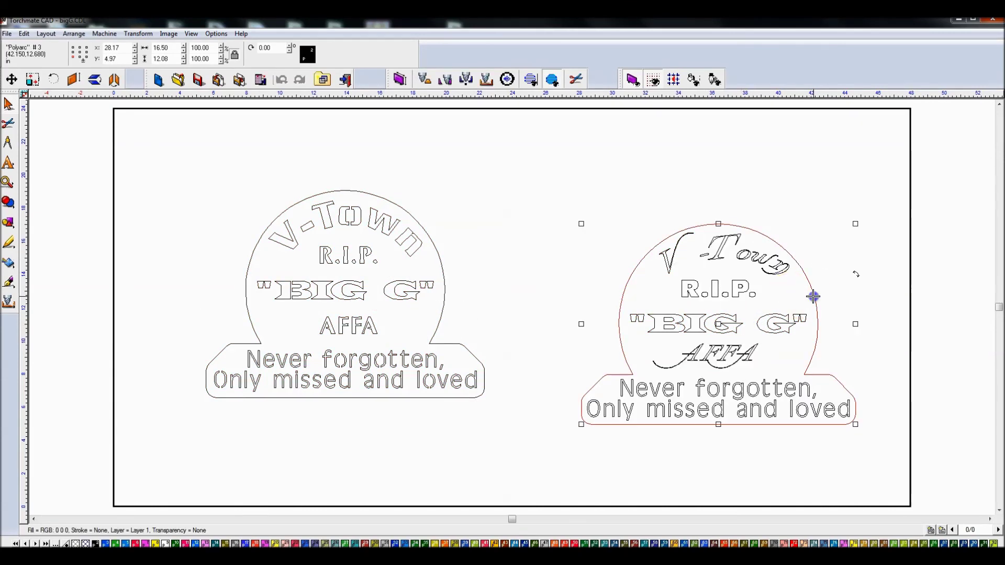
# Step: Group the script-lettered sign's outline with all its lettering and move the group closer to the stencil-lettered sign
pyautogui.moveTo(515, 180); pyautogui.dragTo(915, 507)
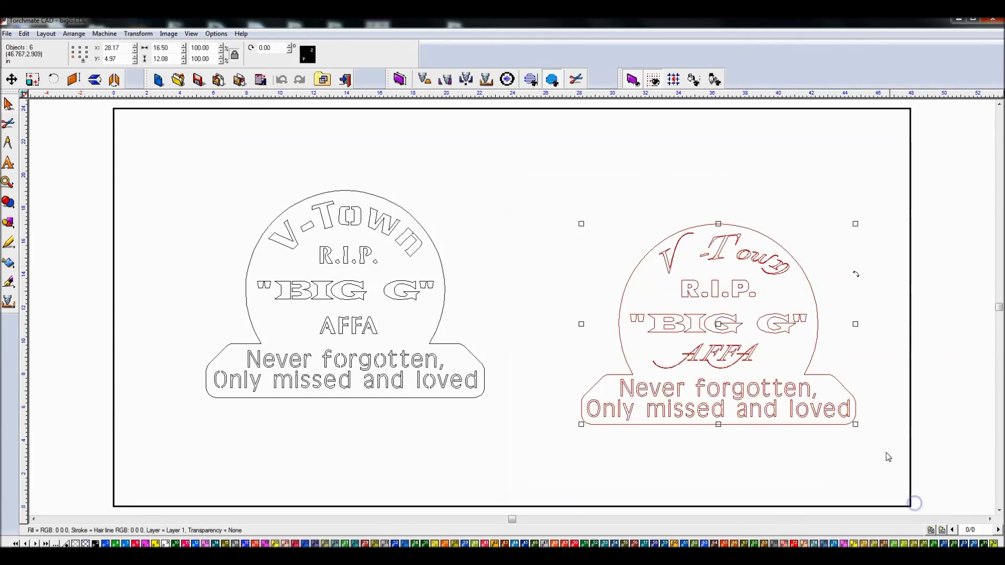
pyautogui.moveTo(180, 162); pyautogui.dragTo(513, 432)
pyautogui.click(715, 318)
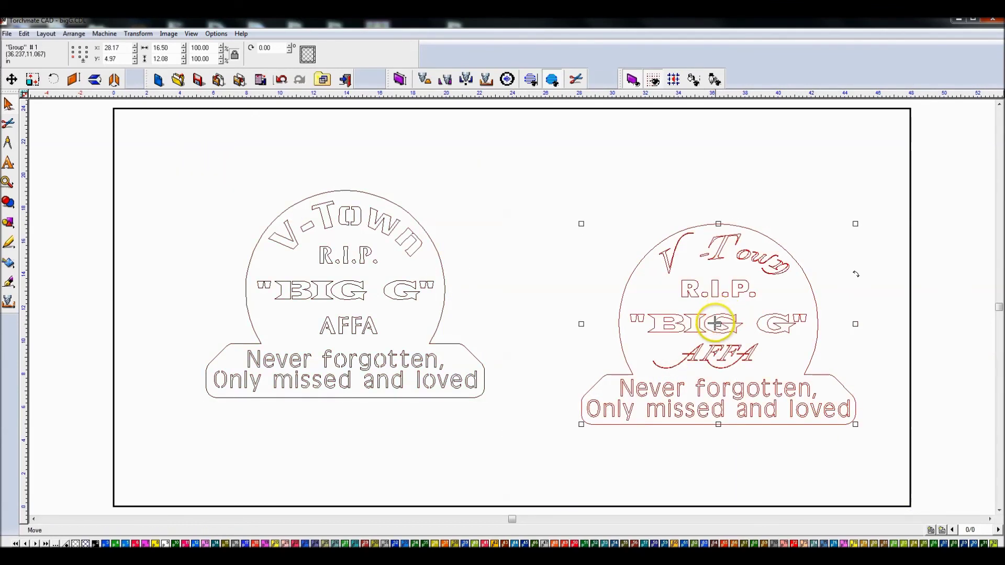
pyautogui.moveTo(697, 314); pyautogui.dragTo(661, 298)
# Step: Compare the "BIG G" and "Never forgotten" lettering of the two round signs up close
pyautogui.scroll(3, 693, 314)
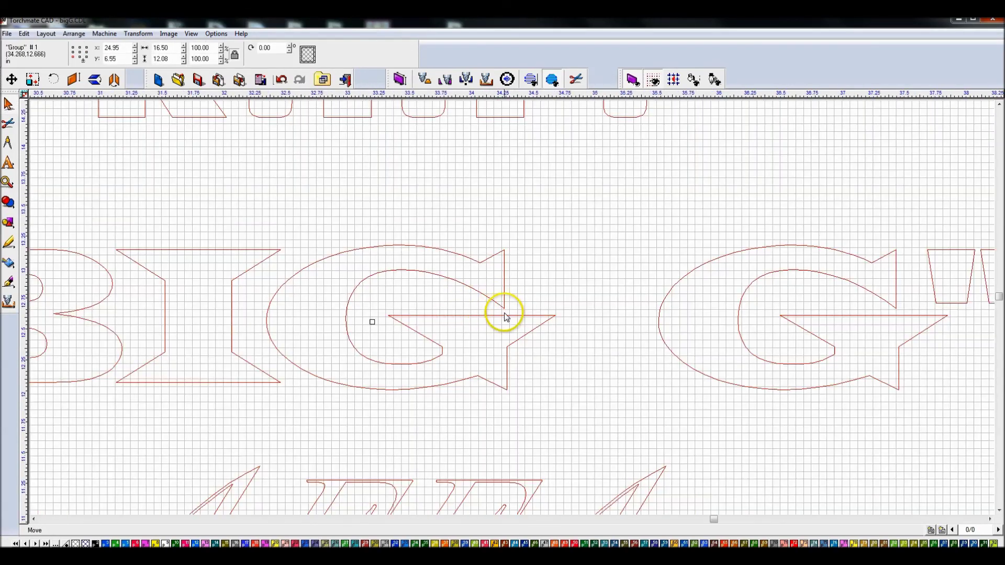
pyautogui.scroll(-8, 502, 316)
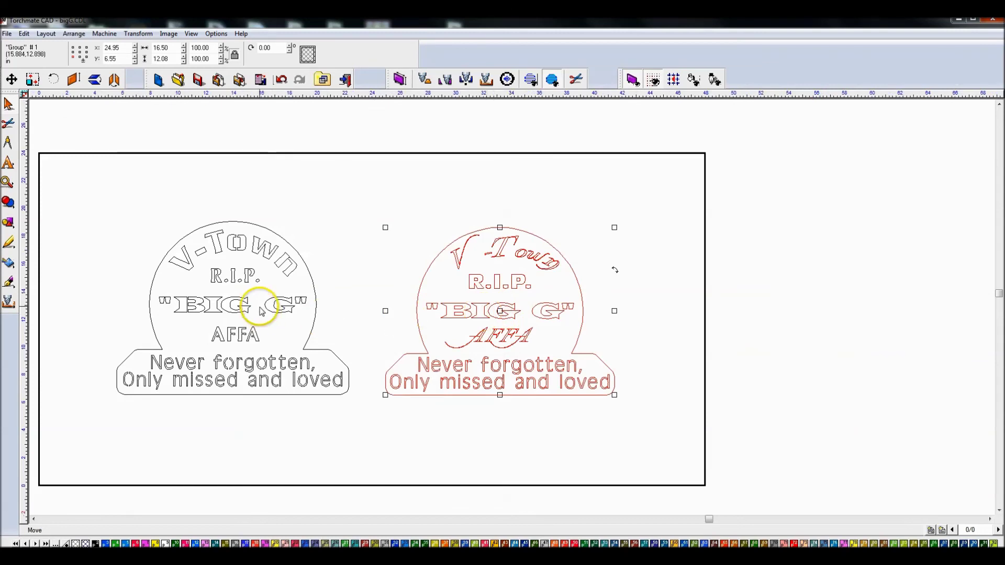
pyautogui.scroll(5, 264, 303)
pyautogui.scroll(3, 503, 308)
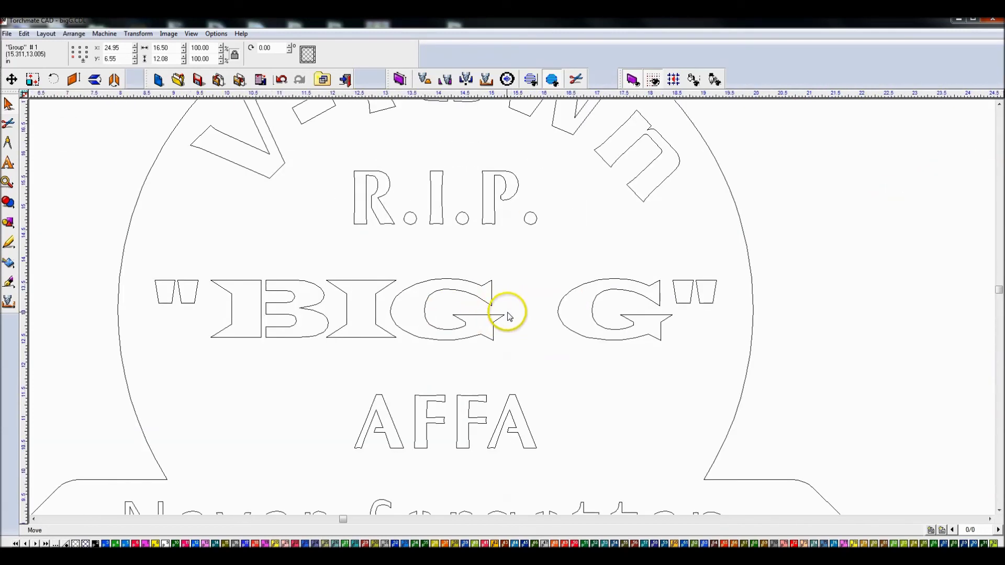
pyautogui.scroll(-2, 559, 312)
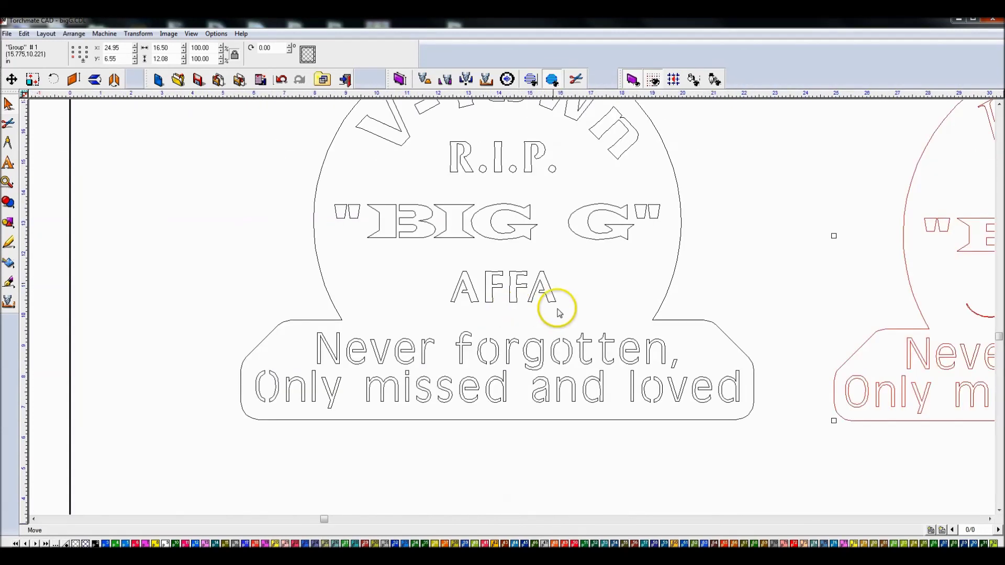
pyautogui.scroll(-2, 814, 354)
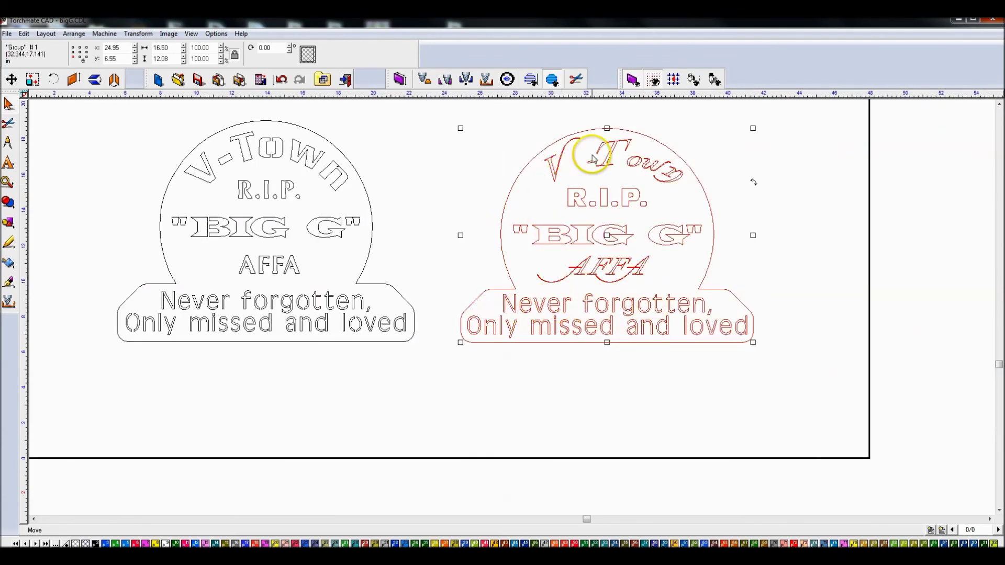
# Step: Examine the thin script "V-Town" lettering, preview both round signs in solid fill and return to the outline view
pyautogui.scroll(2, 568, 152)
pyautogui.scroll(1, 517, 323)
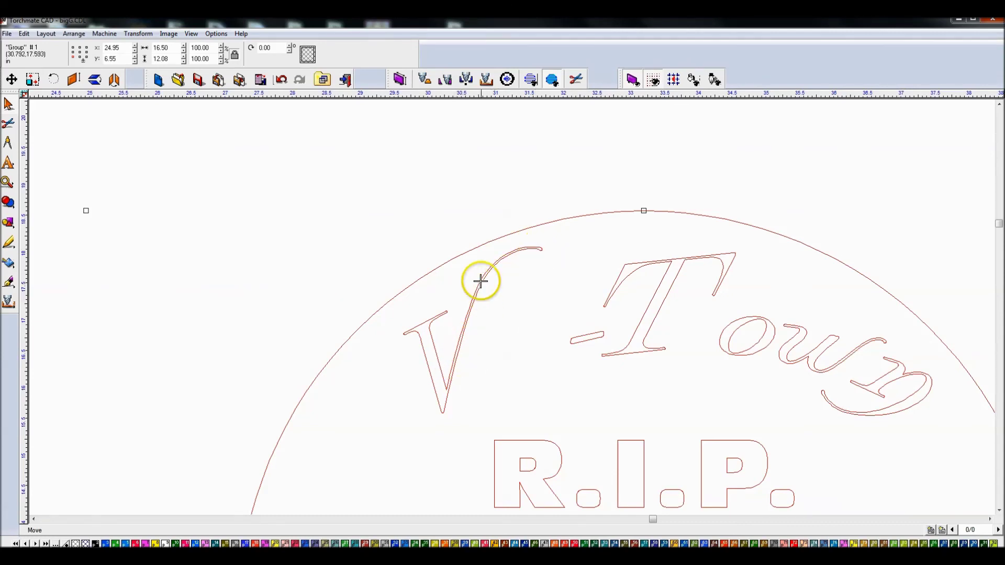
pyautogui.click(525, 186)
pyautogui.click(565, 218)
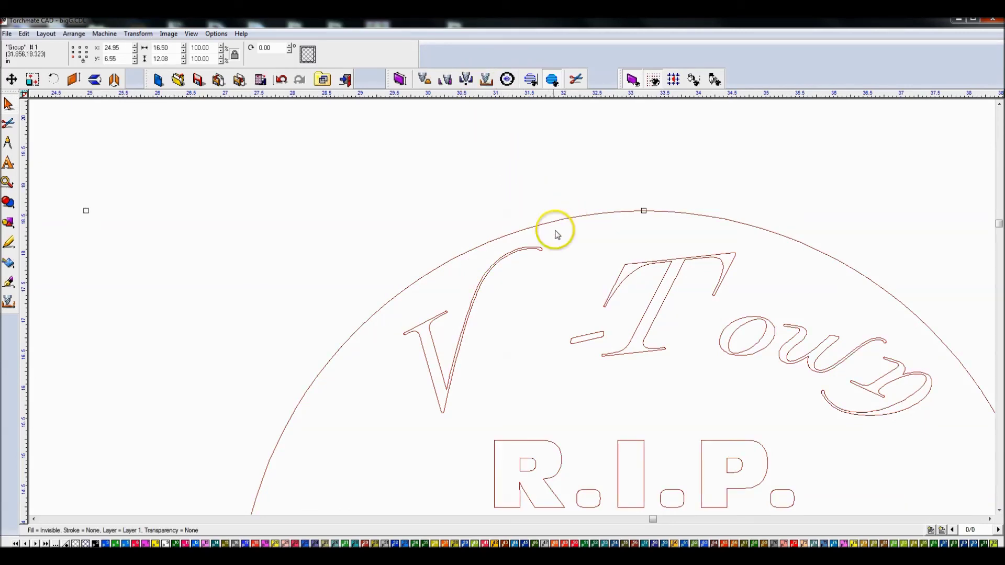
pyautogui.hotkey('ctrl', 'f')
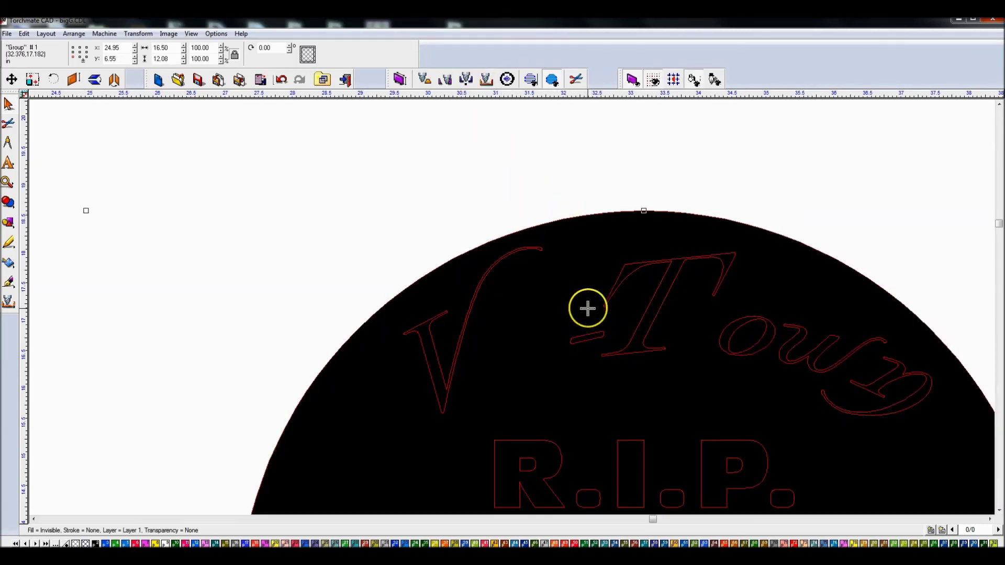
pyautogui.scroll(-2, 588, 309)
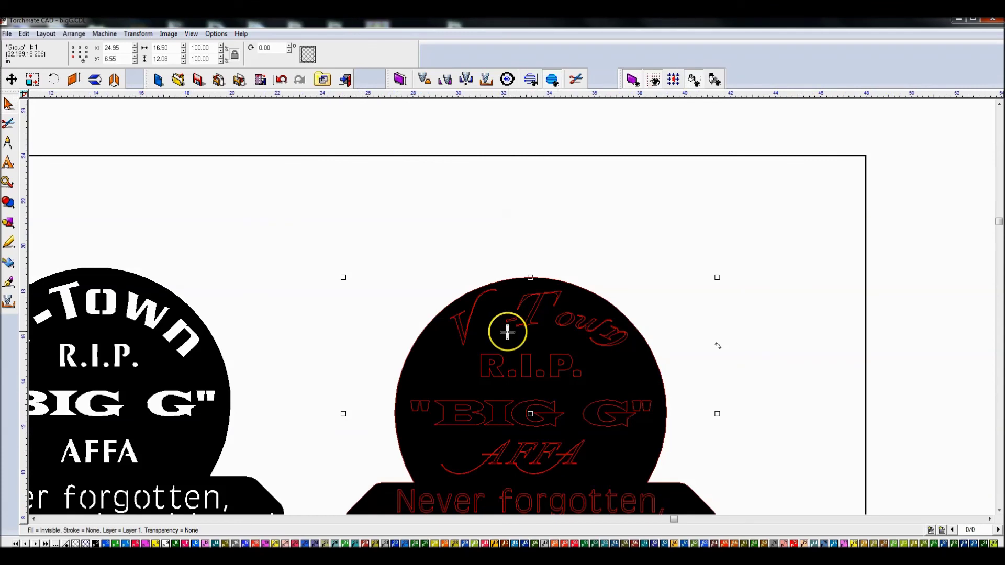
pyautogui.hotkey('ctrl', 'f')
# Step: Select the whole script-lettered sign group and undo the last change
pyautogui.click(462, 316)
pyautogui.click(375, 276)
pyautogui.scroll(-3, 416, 265)
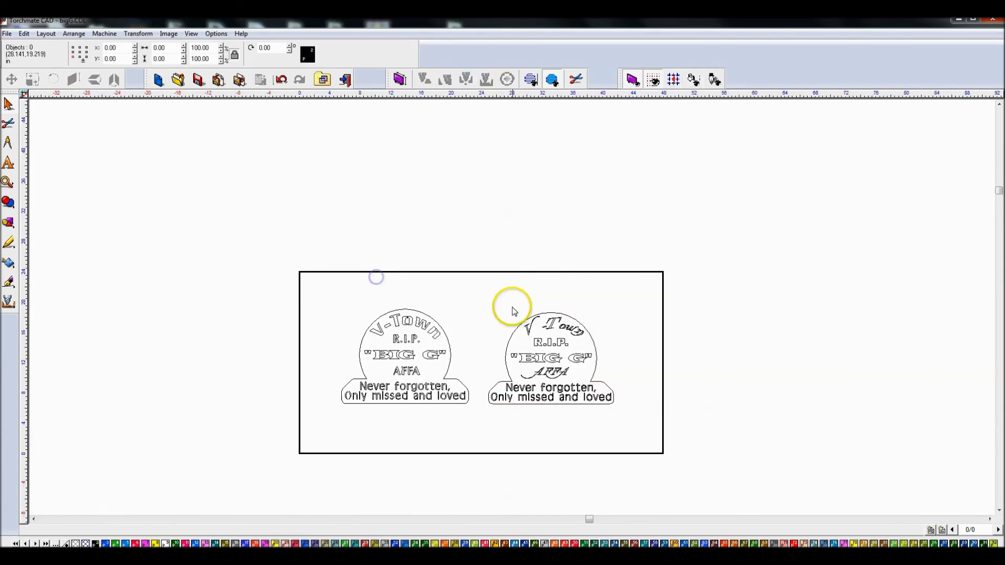
pyautogui.moveTo(470, 281); pyautogui.dragTo(655, 437)
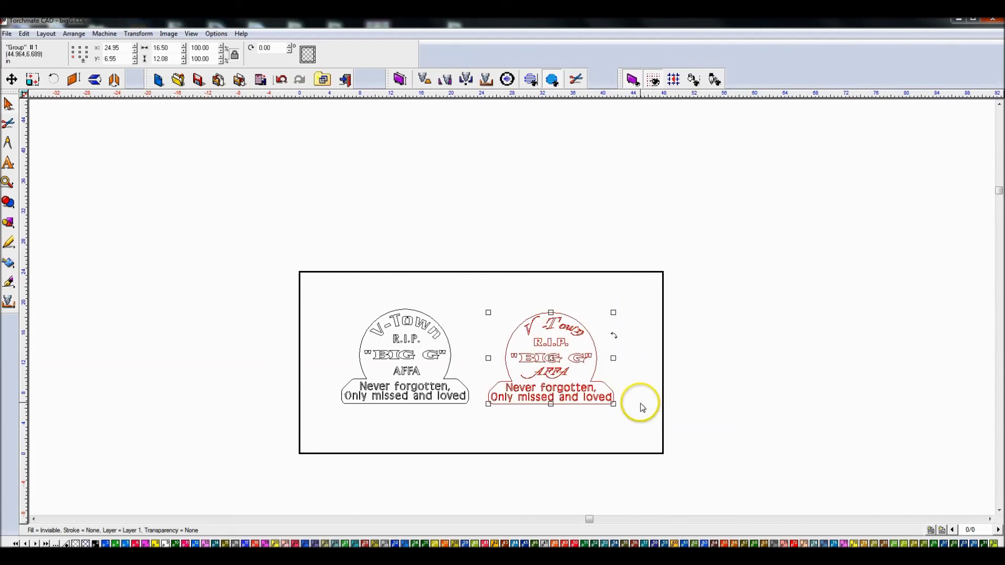
pyautogui.hotkey('ctrl', 'z')
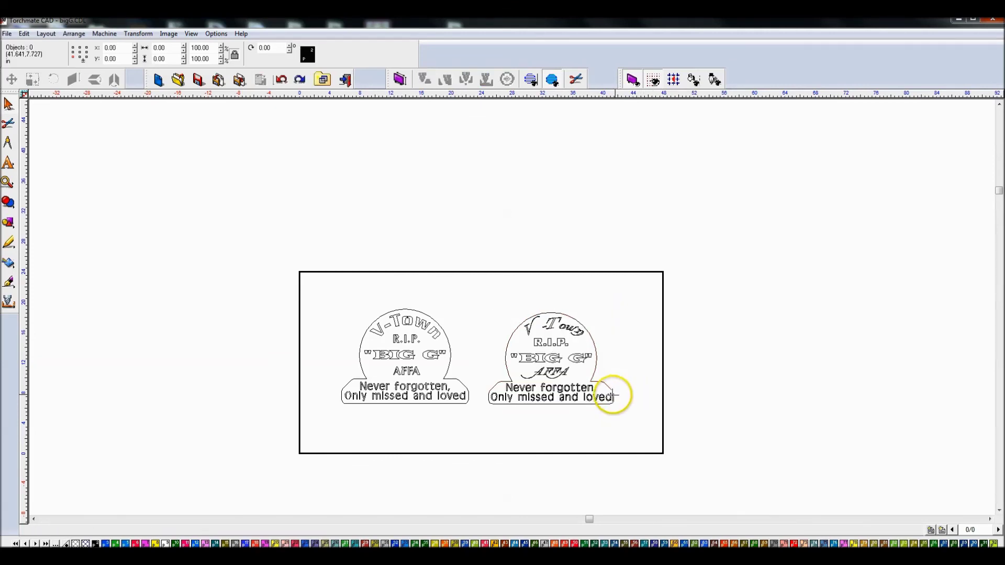
# Step: Examine the script "AFFA" and the lettering around it on the grouped sign for thin strokes and missing stencil gaps
pyautogui.scroll(3, 602, 398)
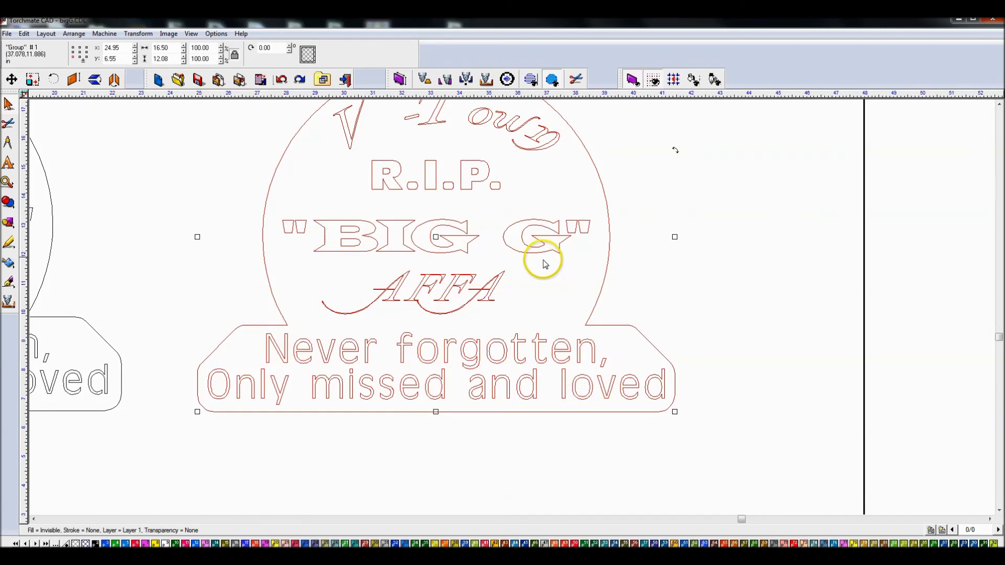
pyautogui.click(645, 234)
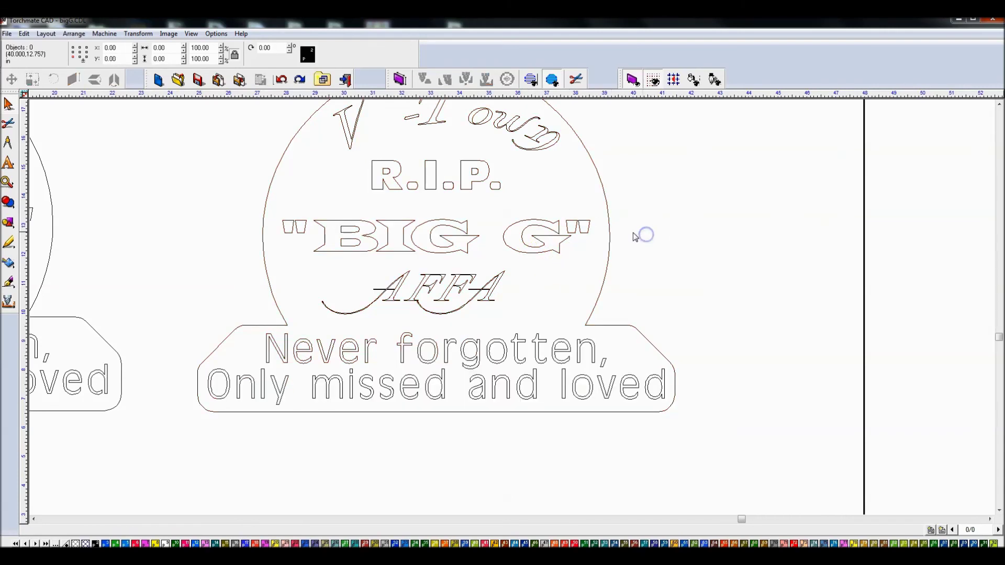
pyautogui.click(468, 279)
pyautogui.click(587, 251)
pyautogui.click(606, 251)
pyautogui.click(633, 269)
pyautogui.click(454, 304)
pyautogui.click(465, 304)
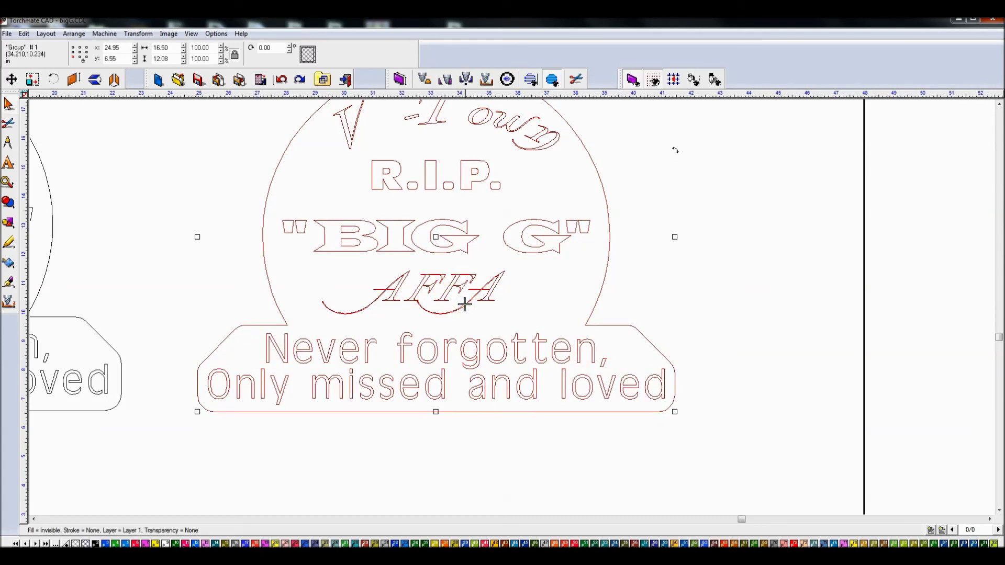
# Step: Ungroup the script-lettered sign and move the last script "A" of "AFFA" into the empty space beside the sign
pyautogui.keyDown('ctrl'); pyautogui.click(466, 303); pyautogui.keyUp('ctrl')
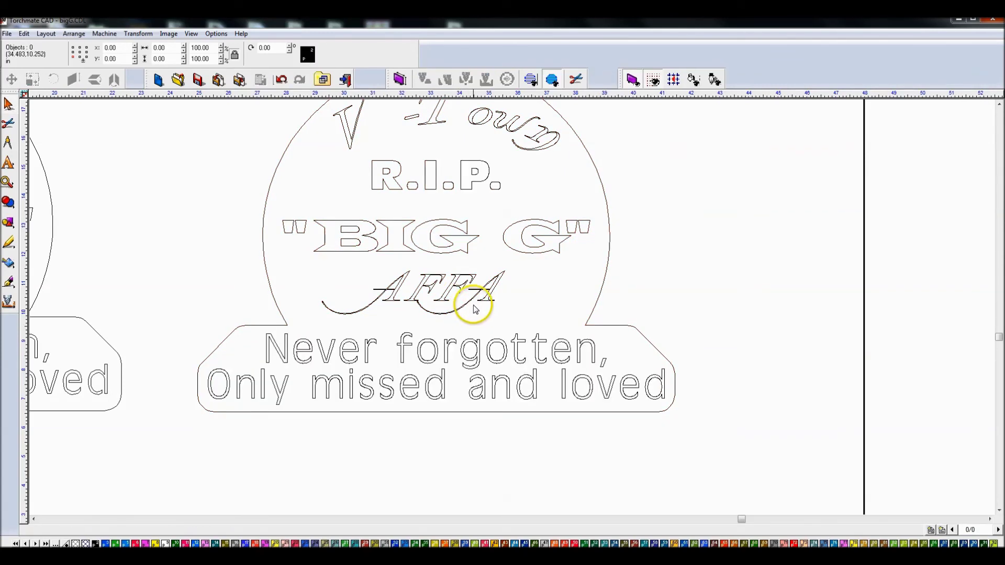
pyautogui.click(504, 289)
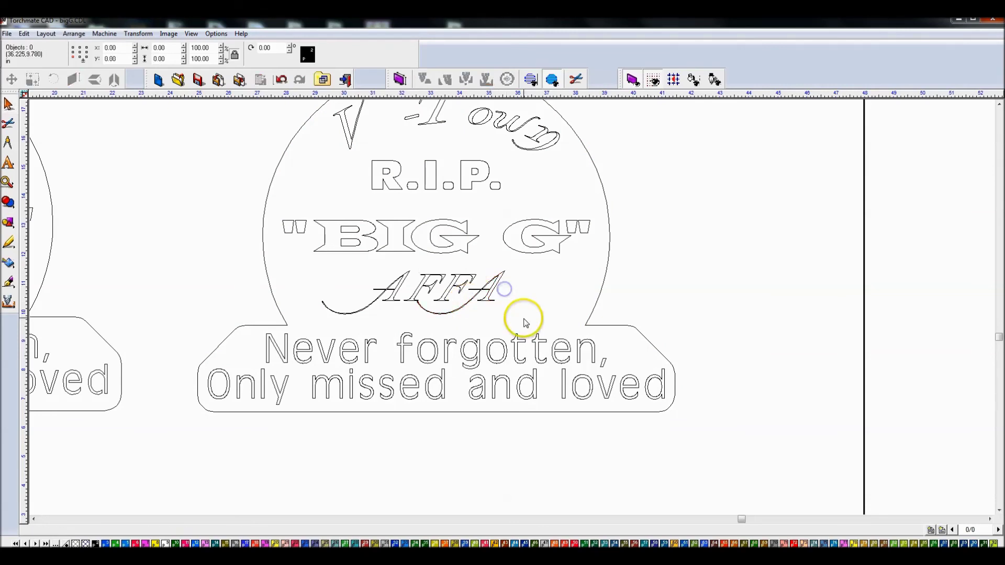
pyautogui.moveTo(520, 261); pyautogui.dragTo(417, 319)
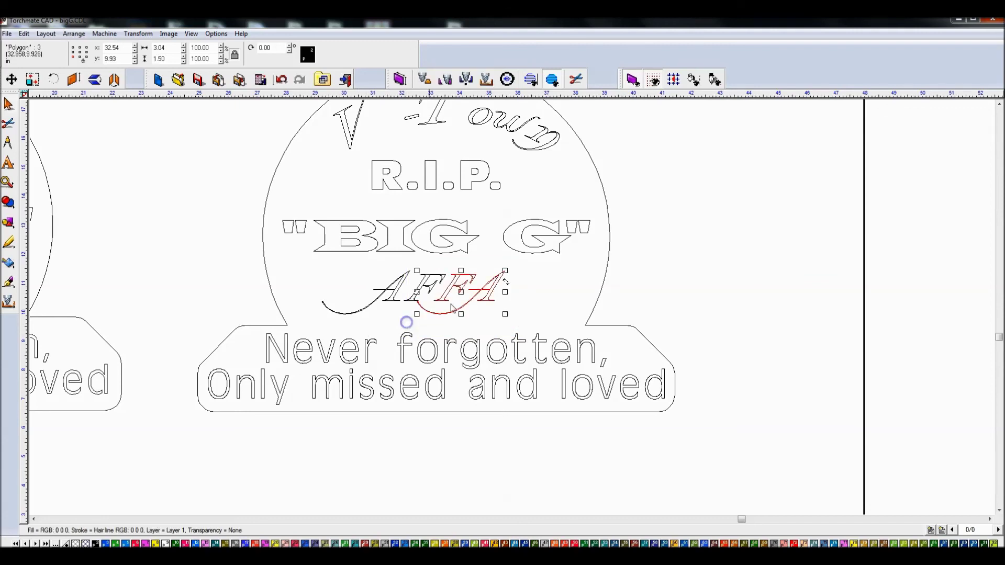
pyautogui.click(459, 288)
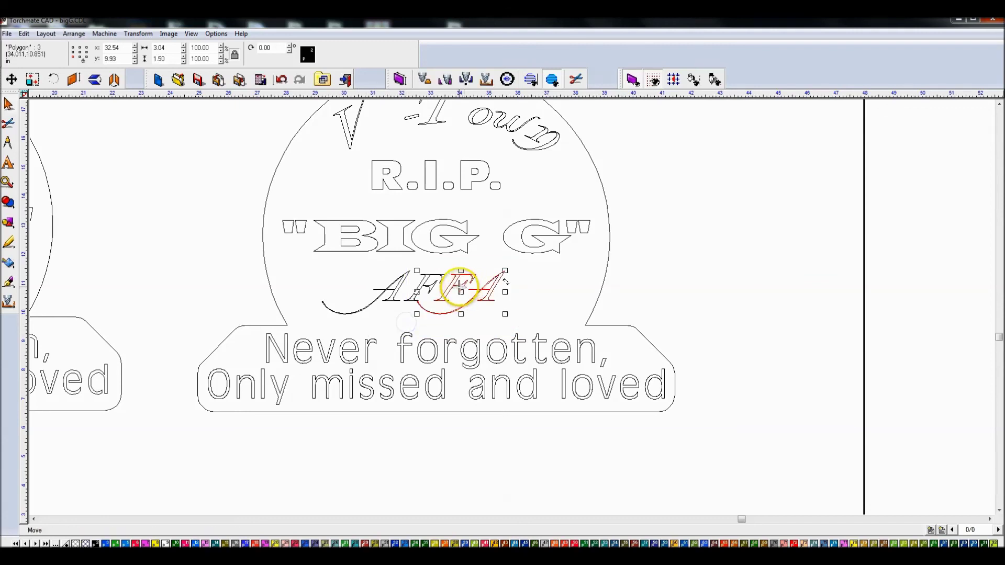
pyautogui.click(526, 294)
pyautogui.click(485, 289)
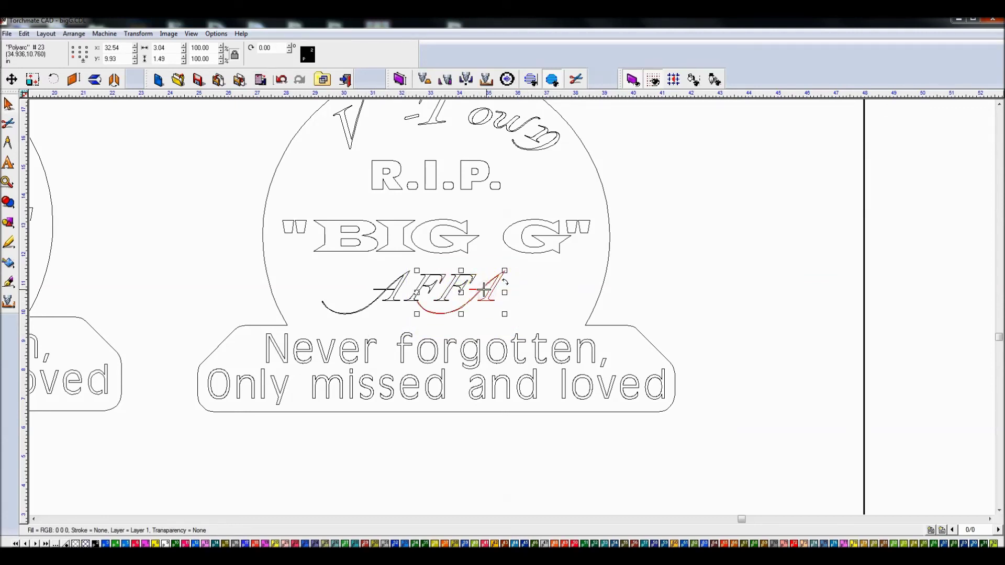
pyautogui.moveTo(465, 299); pyautogui.dragTo(683, 248)
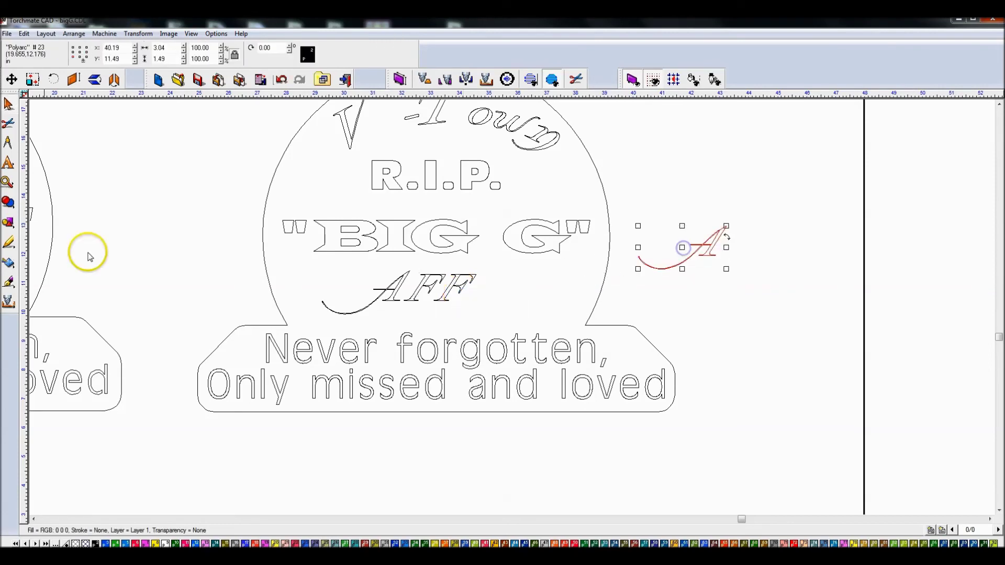
# Step: Draw a circle about 5.53 in across beside the sign and place the separated script "A" inside it
pyautogui.moveTo(702, 154); pyautogui.dragTo(846, 288)
pyautogui.moveTo(7, 205)
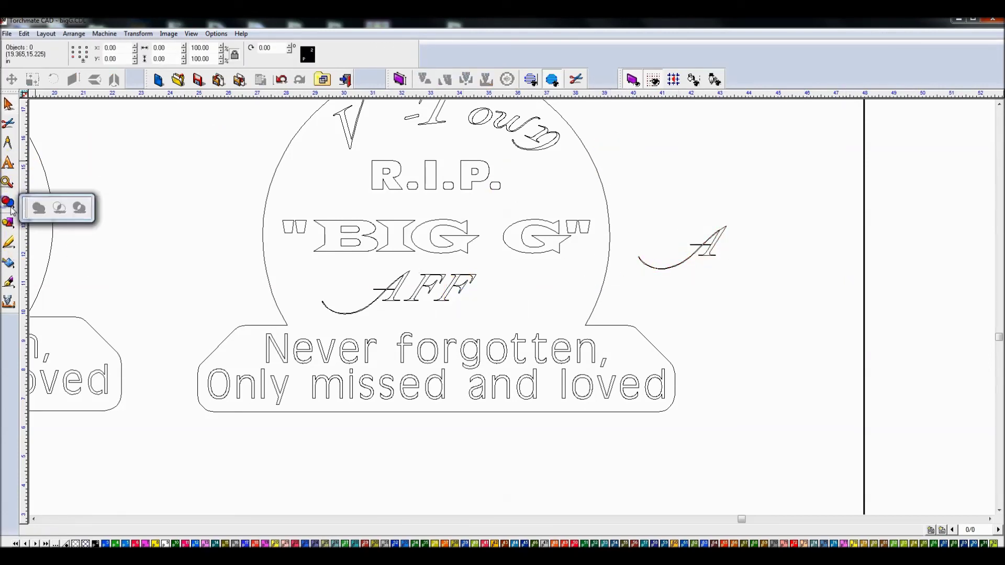
pyautogui.moveTo(8, 222)
pyautogui.click(39, 229)
pyautogui.moveTo(738, 218); pyautogui.dragTo(801, 267)
pyautogui.click(17, 111)
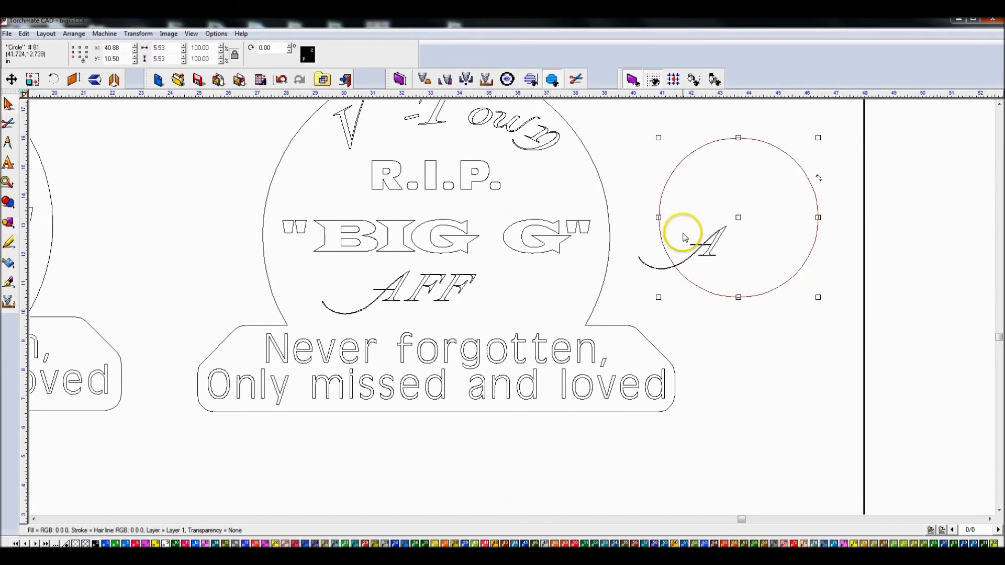
pyautogui.click(706, 230)
pyautogui.click(713, 238)
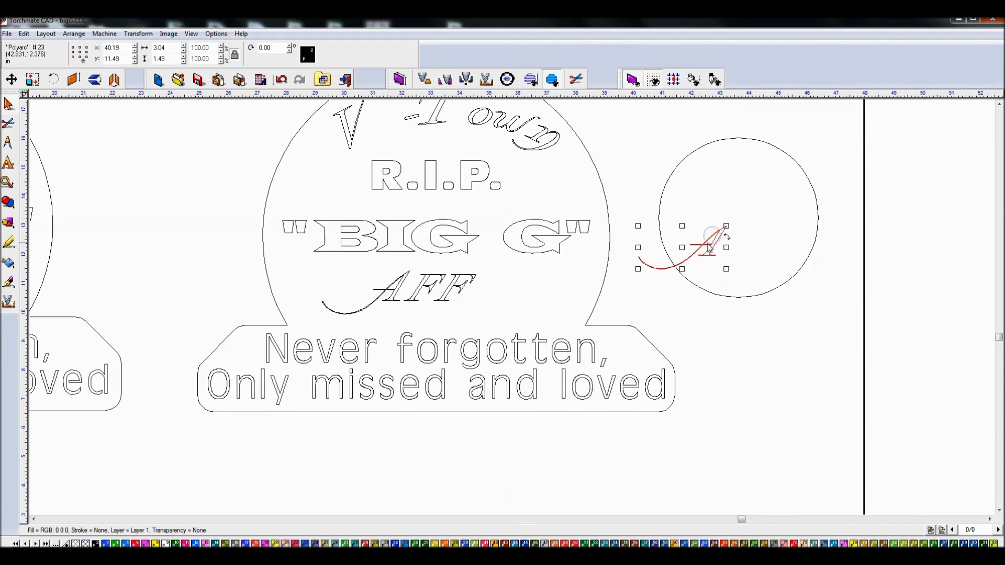
pyautogui.moveTo(689, 254); pyautogui.dragTo(743, 225)
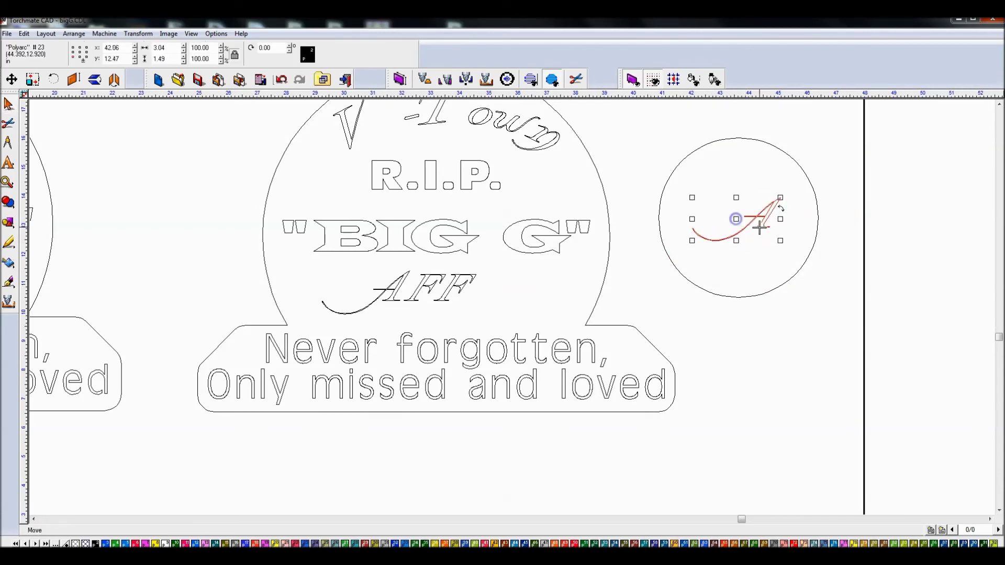
pyautogui.scroll(2, 762, 225)
pyautogui.click(554, 275)
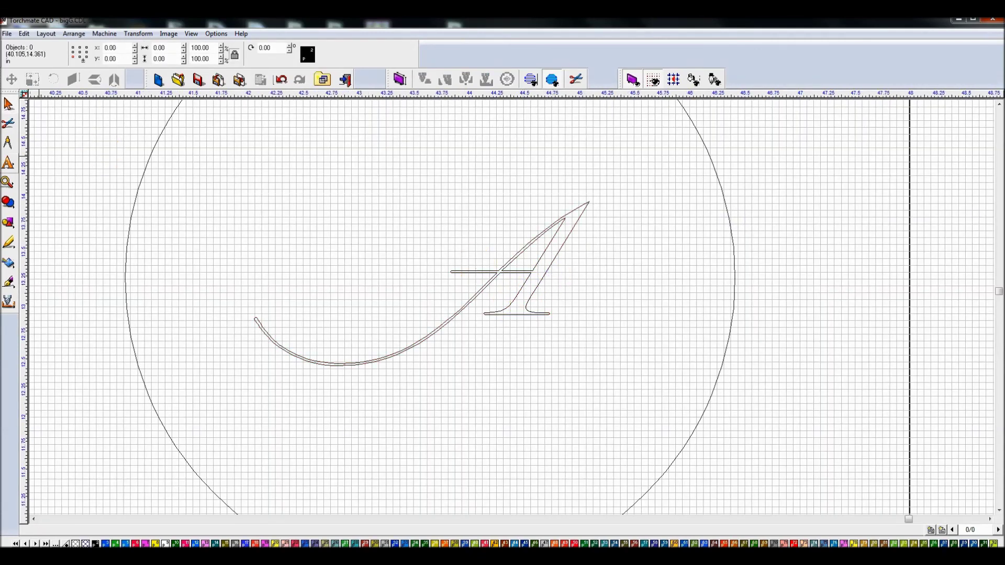
# Step: Cut a stencil gap in the "A" crossbar near its thick leg, using a rectangle about 0.09 in wide as the cutter
pyautogui.click(10, 203)
pyautogui.click(13, 223)
pyautogui.click(81, 227)
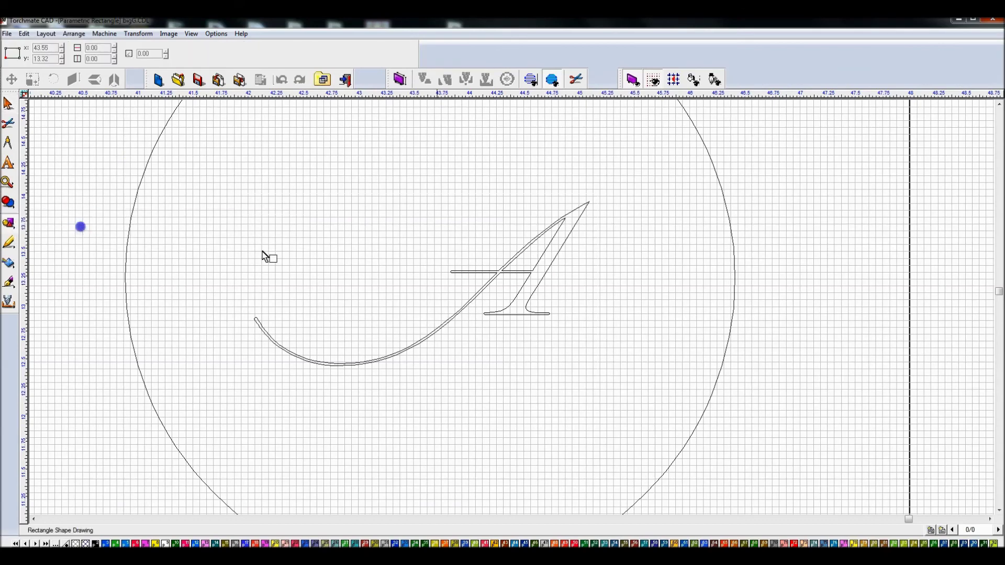
pyautogui.scroll(3, 513, 271)
pyautogui.click(537, 317)
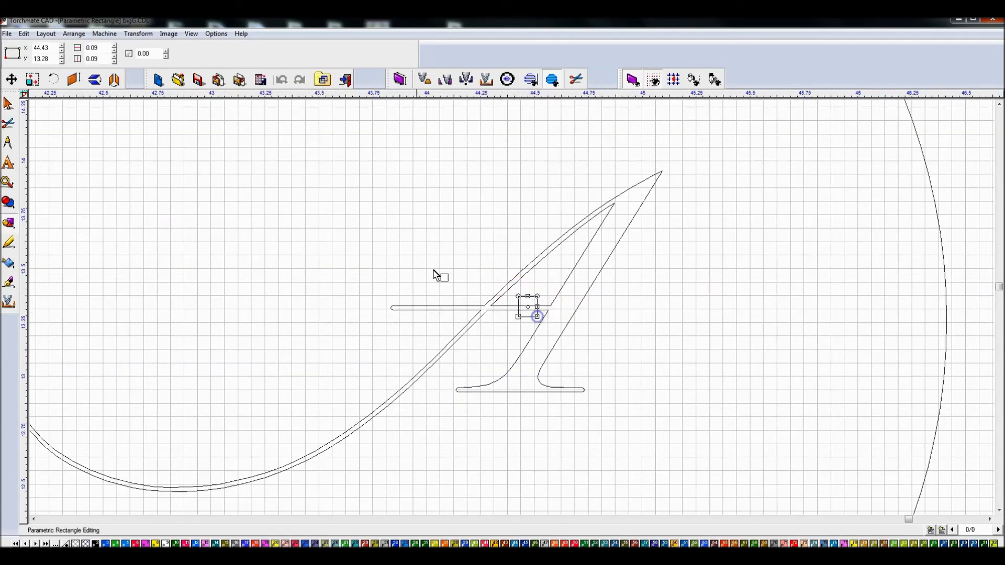
pyautogui.click(8, 105)
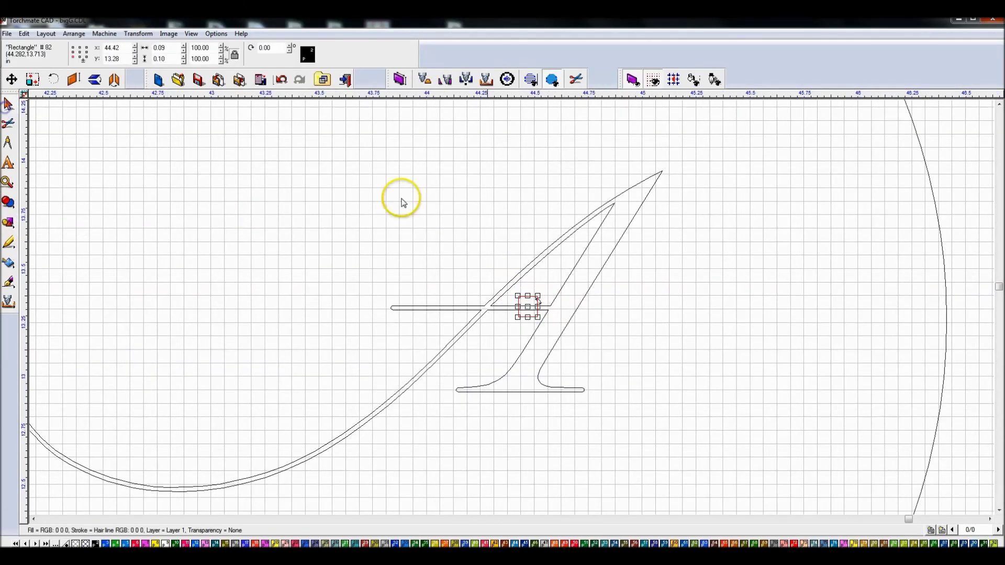
pyautogui.keyDown('shift'); pyautogui.click(526, 271); pyautogui.keyUp('shift')
pyautogui.click(549, 332)
pyautogui.moveTo(496, 256); pyautogui.dragTo(558, 339)
pyautogui.press('Delete')
pyautogui.doubleClick(545, 309)
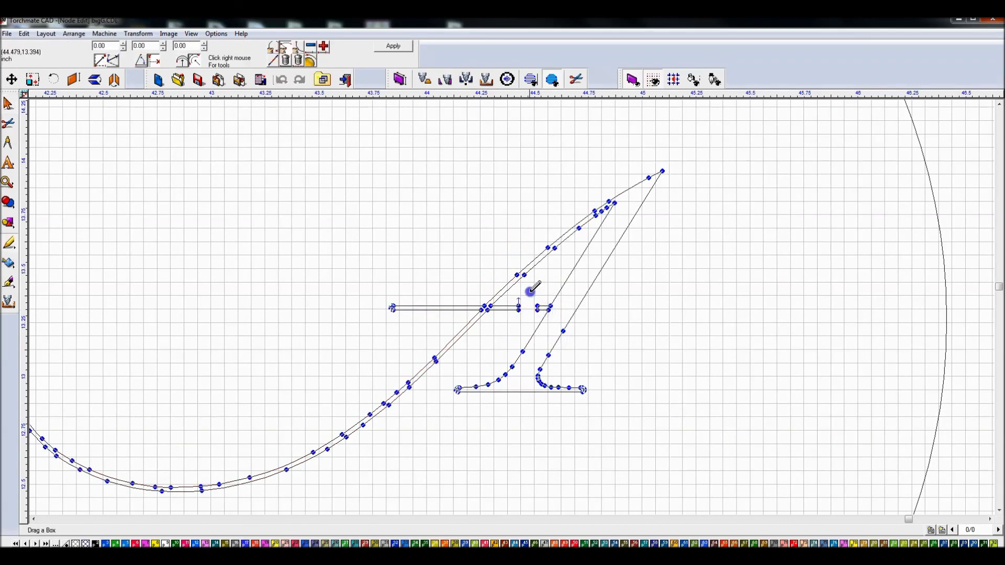
pyautogui.click(406, 48)
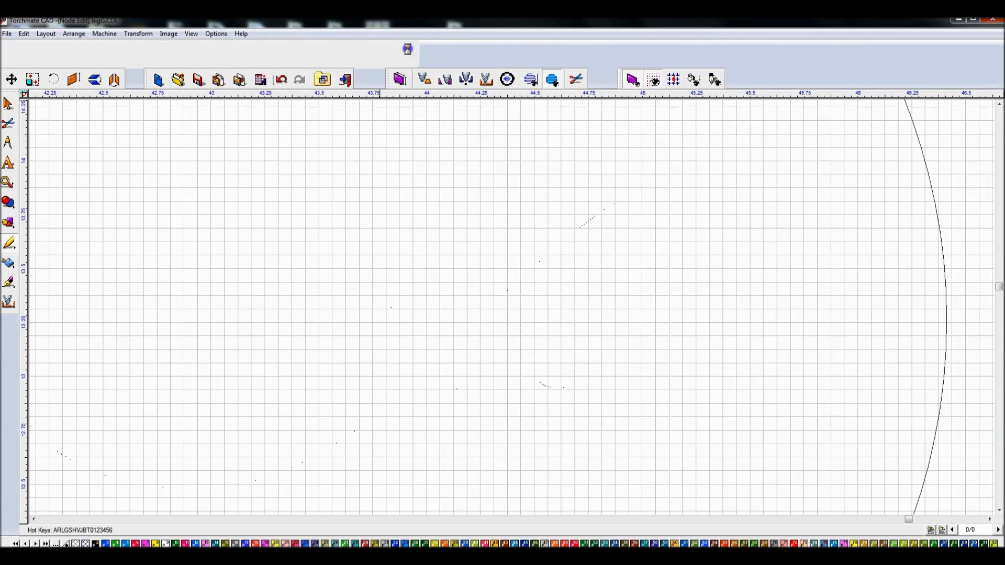
pyautogui.click(687, 293)
# Step: Combine the script "A" and the circle into one path, preview it in solid fill and return to outline view
pyautogui.scroll(-1, 685, 282)
pyautogui.scroll(-1, 449, 266)
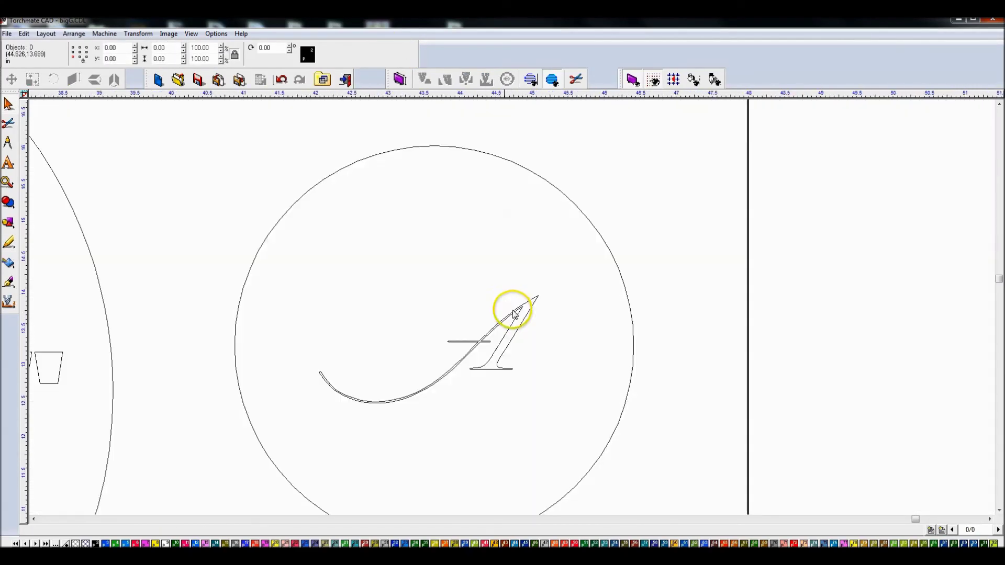
pyautogui.click(499, 323)
pyautogui.keyDown('shift'); pyautogui.click(493, 155); pyautogui.keyUp('shift')
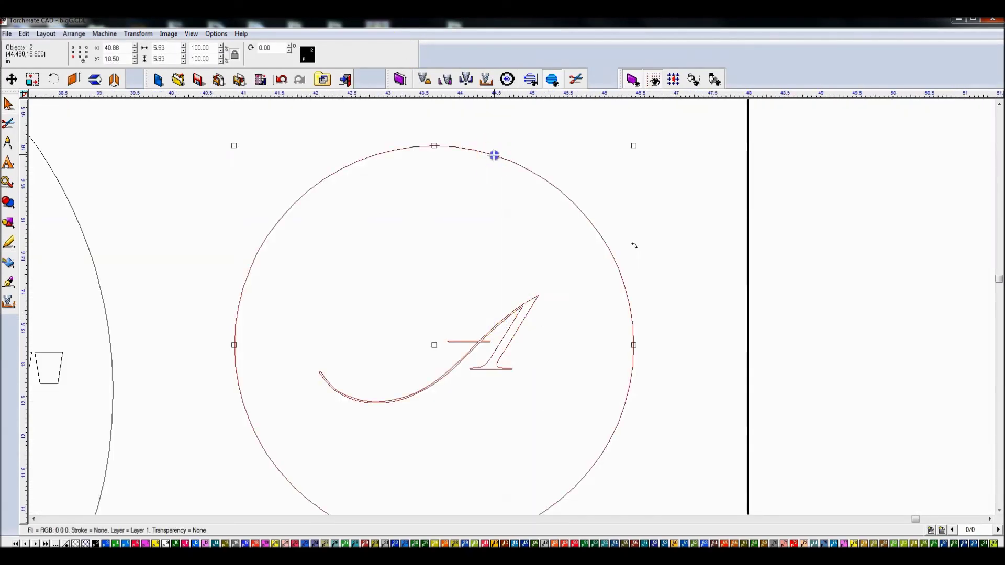
pyautogui.hotkey('ctrl', 'f')
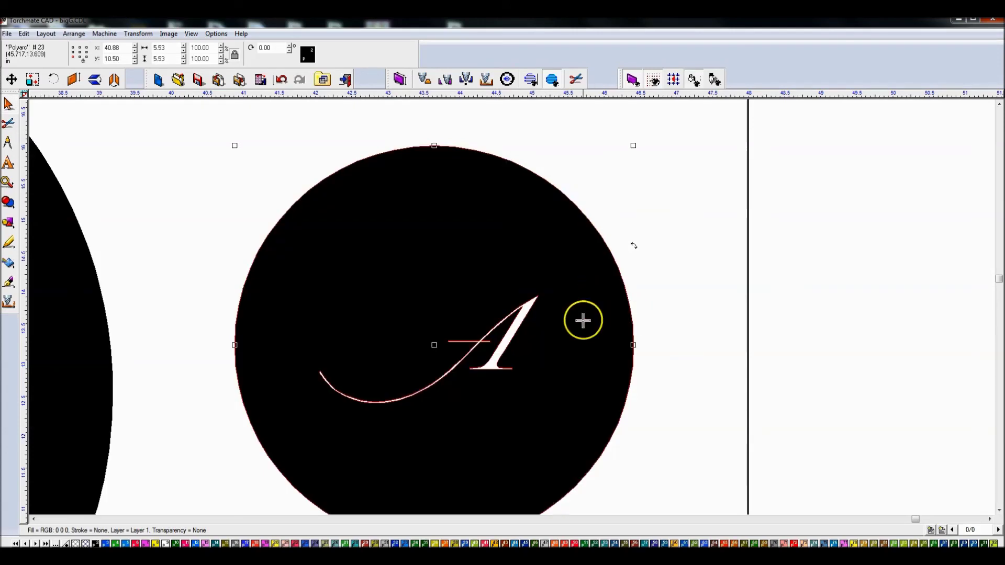
pyautogui.hotkey('ctrl', 'f')
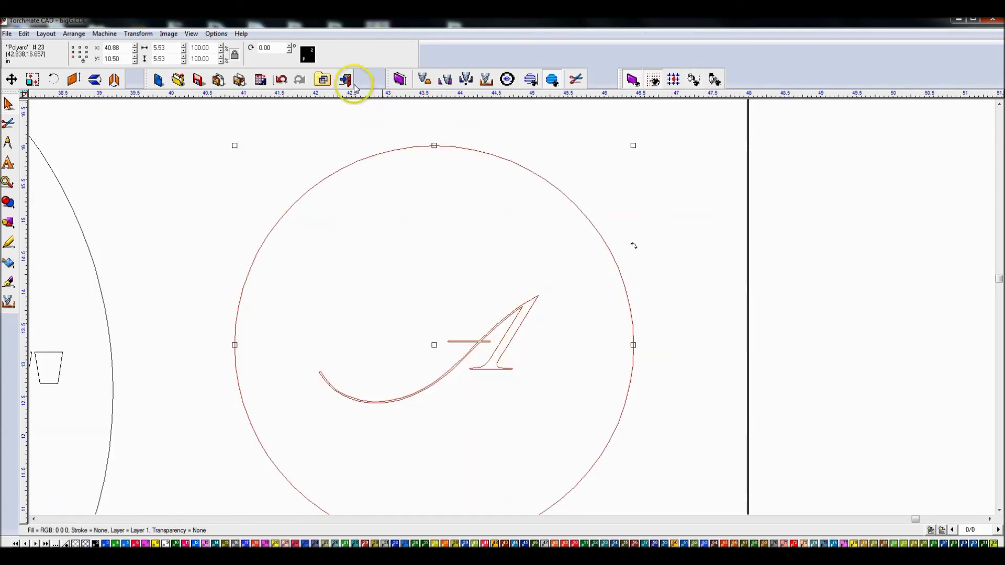
# Step: Generate an offset cut path for the circle and "A", view the tool path alone, and go back to the solid-filled design
pyautogui.click(425, 79)
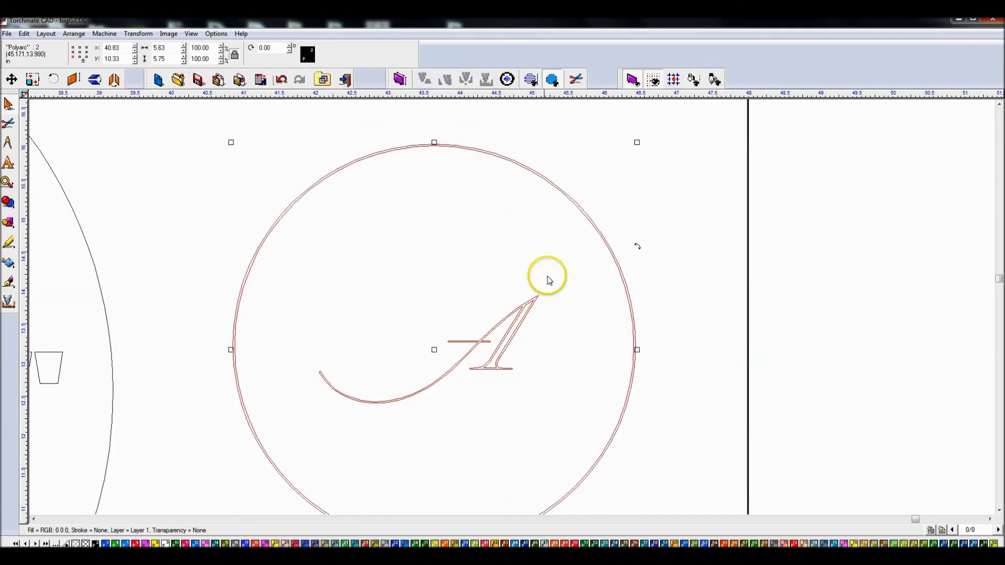
pyautogui.click(530, 79)
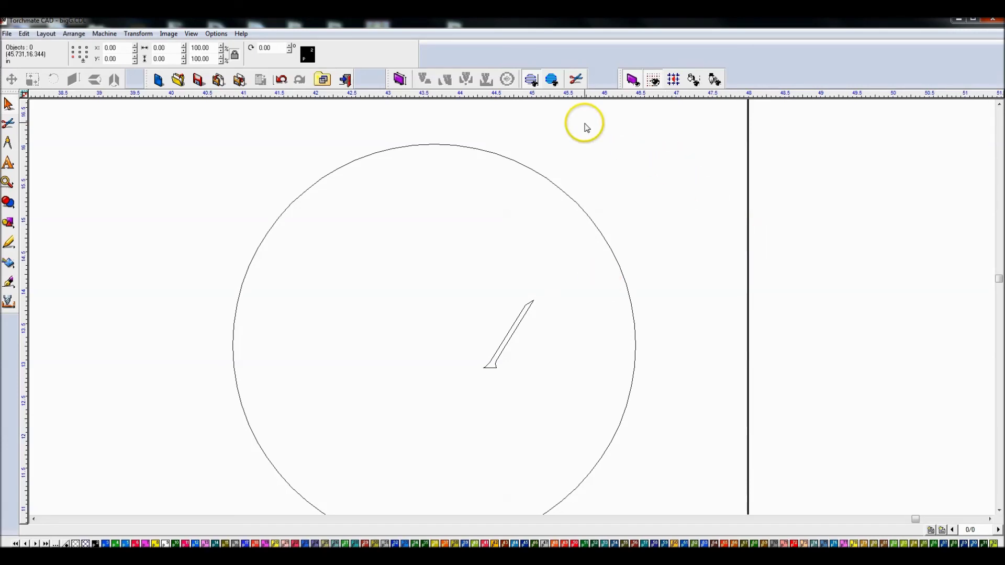
pyautogui.click(552, 80)
pyautogui.click(632, 243)
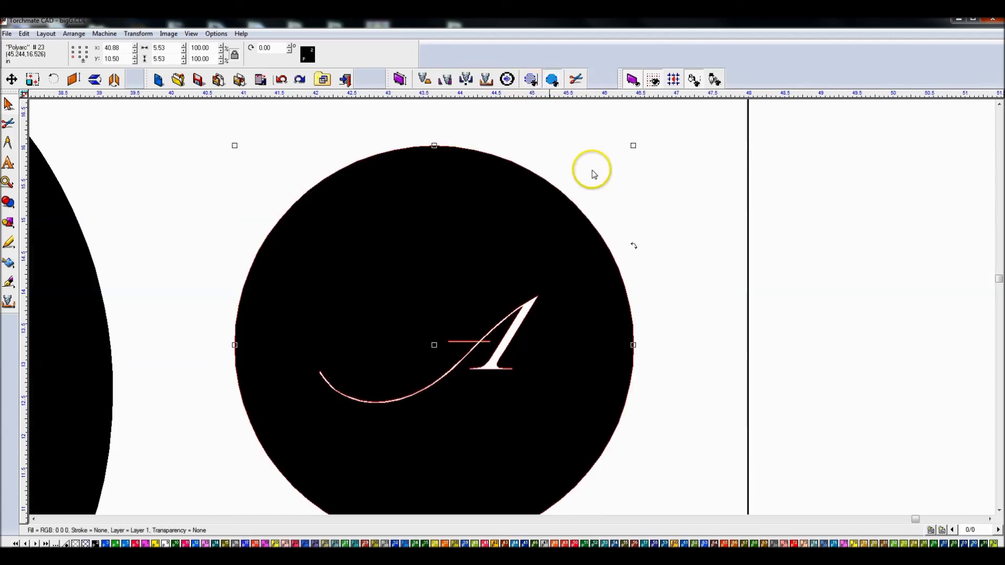
pyautogui.click(591, 171)
# Step: Return to outline view and undo the circle test, putting the script "A" back in the "AFFA" lettering
pyautogui.scroll(-3, 592, 171)
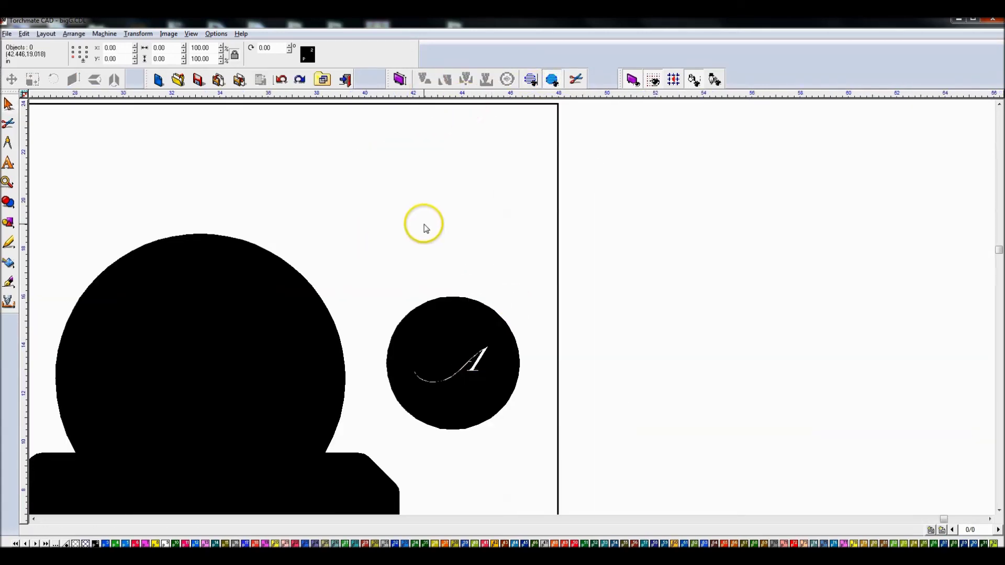
pyautogui.scroll(-1, 403, 305)
pyautogui.scroll(1, 518, 329)
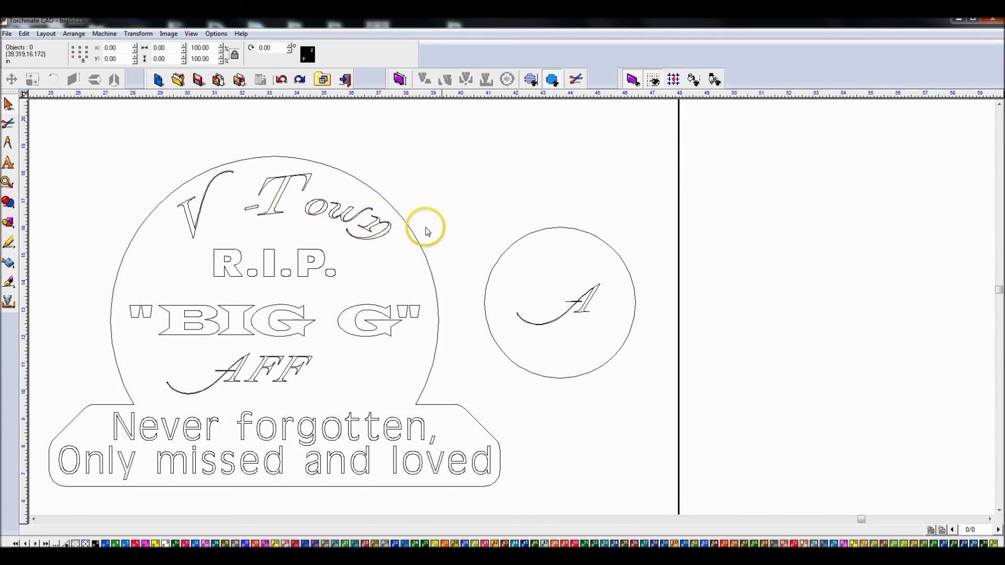
pyautogui.scroll(-1, 274, 209)
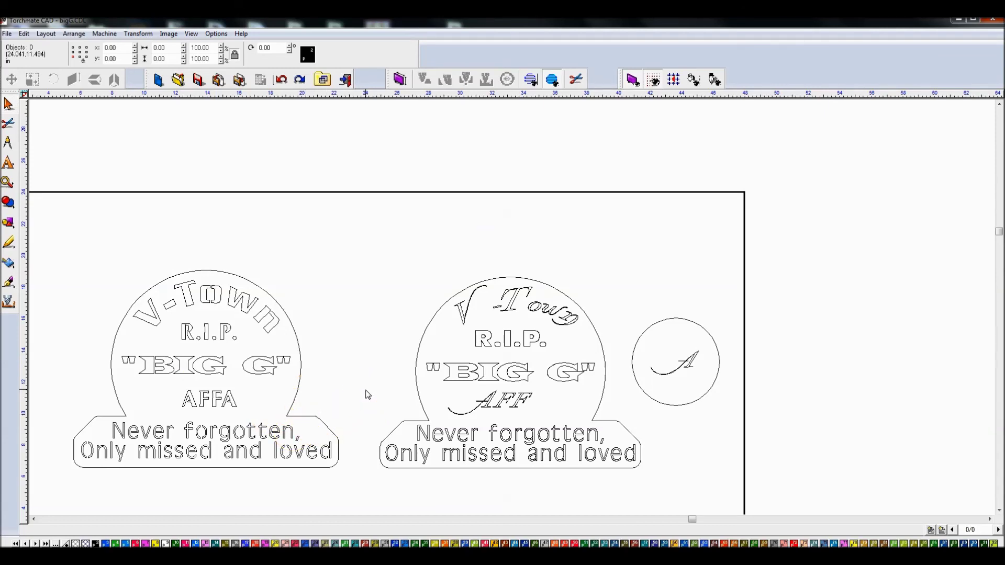
pyautogui.hotkey('ctrl', 'z')
pyautogui.hotkey('ctrl', 'z')
pyautogui.hotkey('ctrl', 'z')
pyautogui.moveTo(429, 369); pyautogui.dragTo(439, 370)
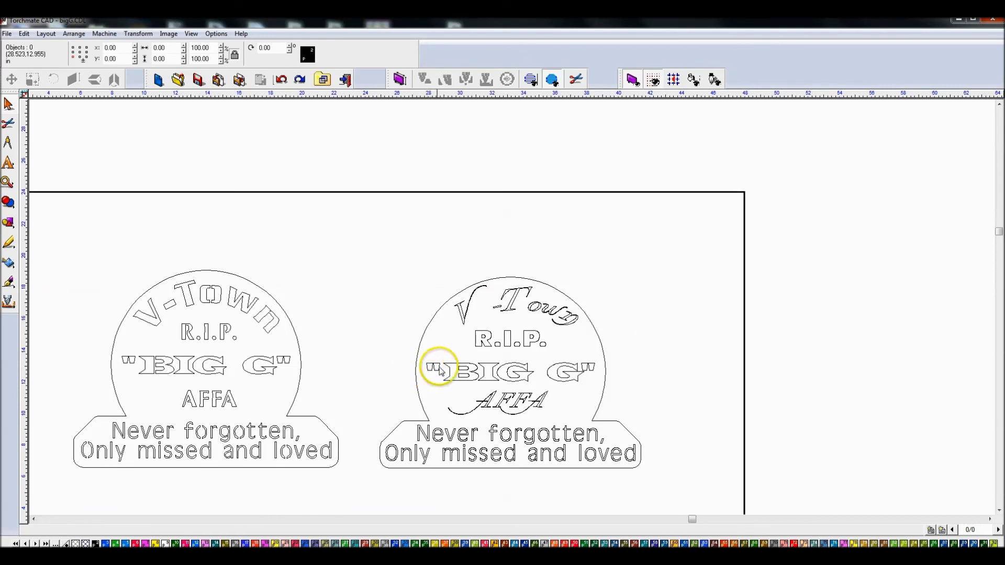
# Step: Copy both round signs from bigG.CDL and paste them beside the tombstone in the untitled drawing
pyautogui.scroll(-3, 520, 303)
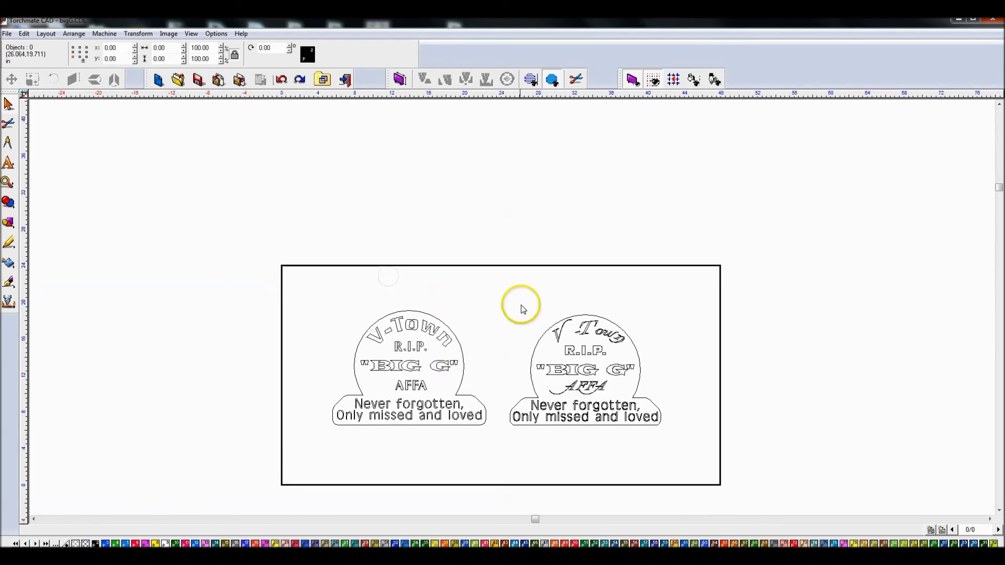
pyautogui.moveTo(283, 274); pyautogui.dragTo(695, 464)
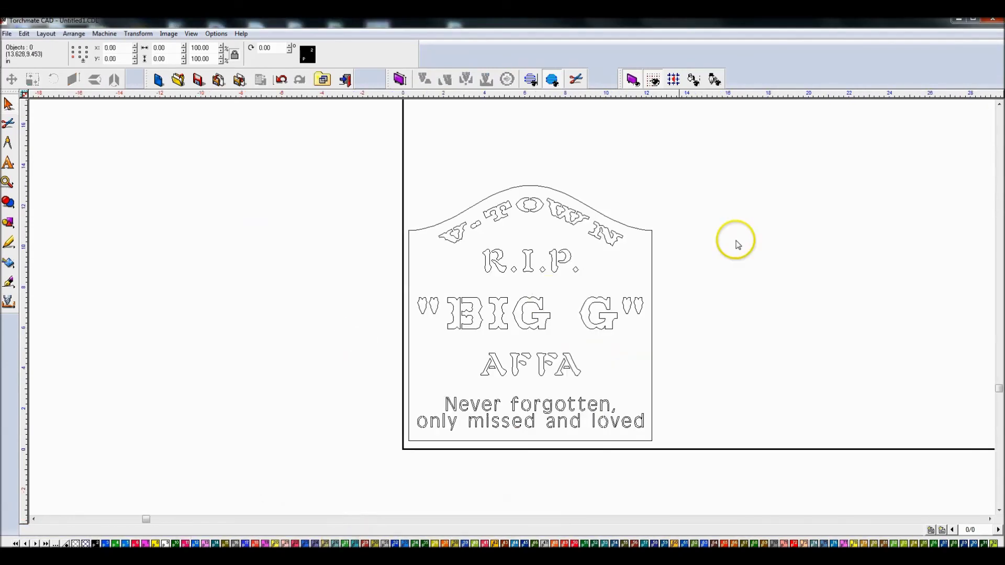
pyautogui.scroll(-3, 514, 312)
pyautogui.scroll(2, 511, 309)
pyautogui.hotkey('ctrl', 'v')
pyautogui.click(461, 225)
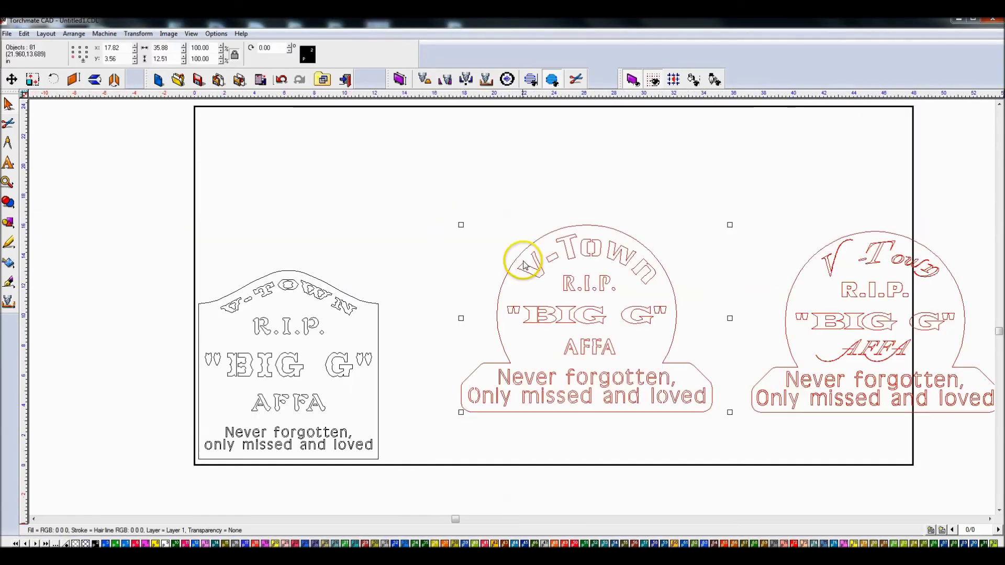
# Step: Enlarge the tombstone sign proportionally to about 18.71 by 19.65 in
pyautogui.click(301, 277)
pyautogui.moveTo(380, 272); pyautogui.dragTo(481, 167)
pyautogui.scroll(-3, 553, 210)
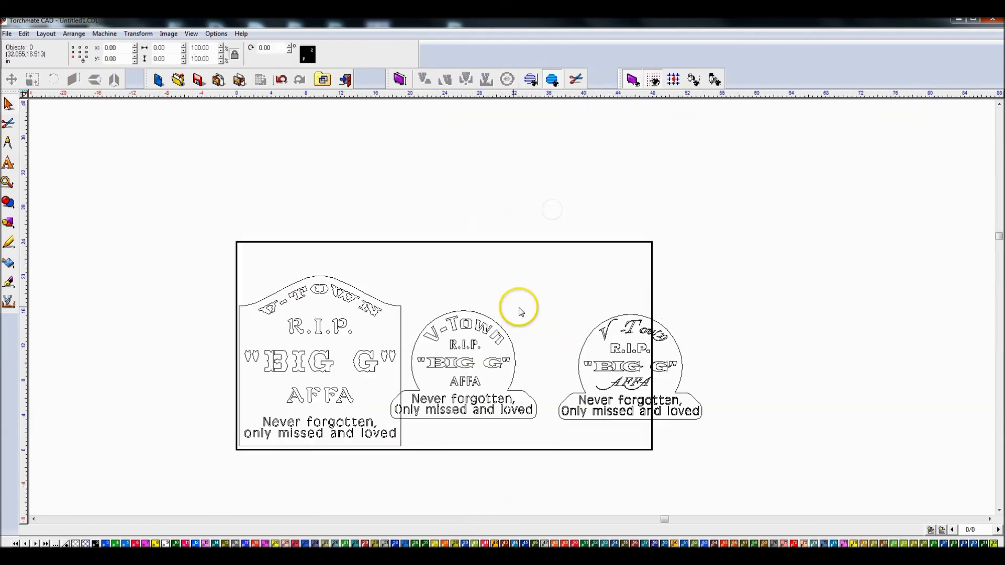
# Step: Move both round signs together clear of the tombstone, to about X 20.60, Y 3.83
pyautogui.moveTo(803, 268); pyautogui.dragTo(387, 443)
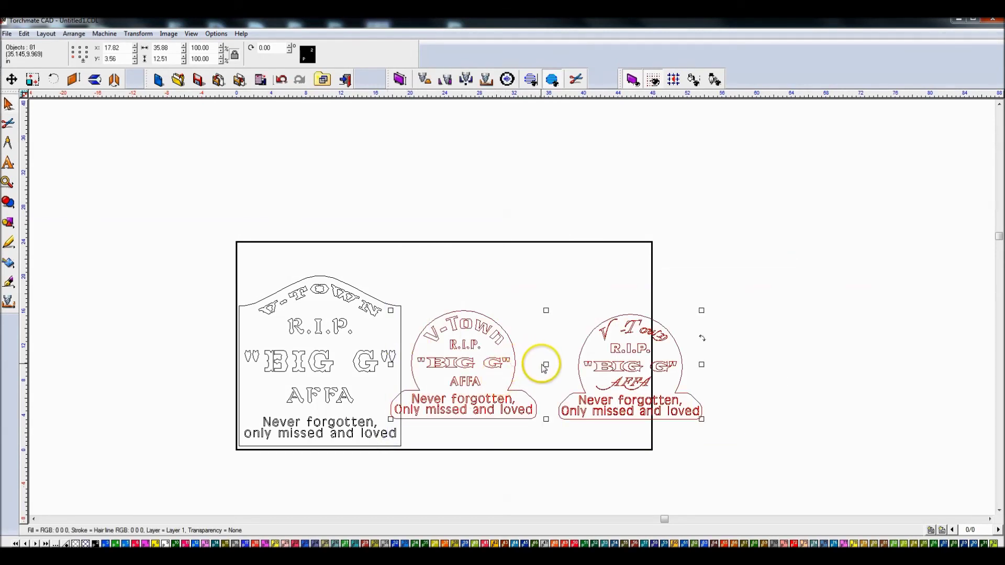
pyautogui.moveTo(546, 364); pyautogui.dragTo(570, 362)
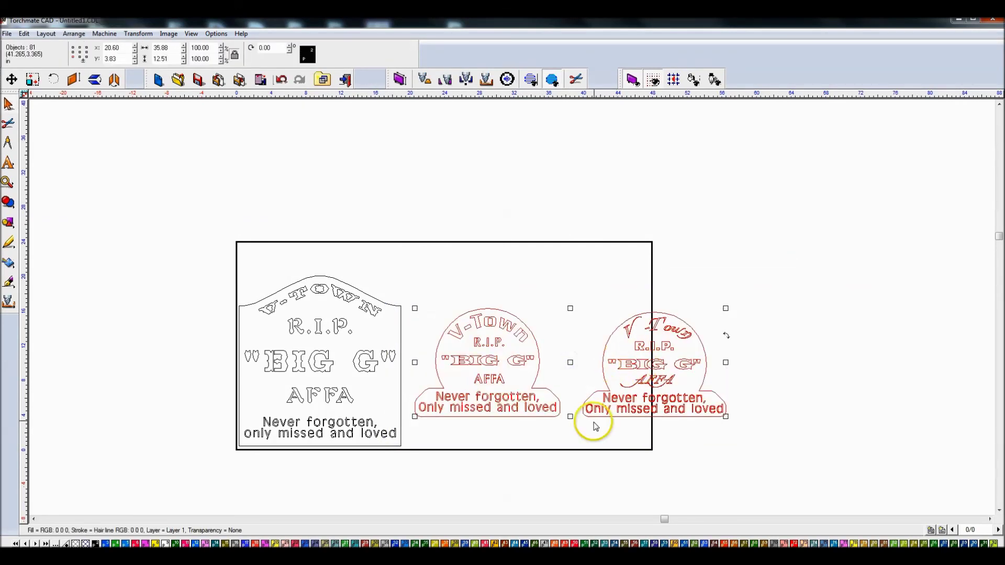
pyautogui.click(579, 435)
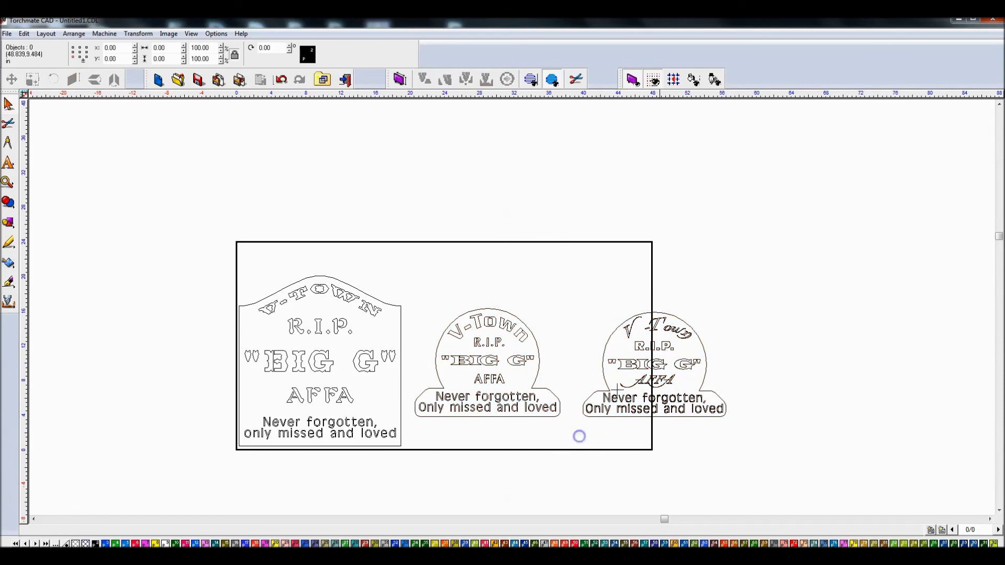
# Step: Select both round signs and scale them up together proportionally to about 54.13 by 18.87 in overall
pyautogui.click(534, 341)
pyautogui.click(583, 302)
pyautogui.moveTo(569, 285); pyautogui.dragTo(755, 441)
pyautogui.moveTo(403, 251); pyautogui.dragTo(764, 471)
pyautogui.click(760, 281)
pyautogui.moveTo(410, 265); pyautogui.dragTo(732, 480)
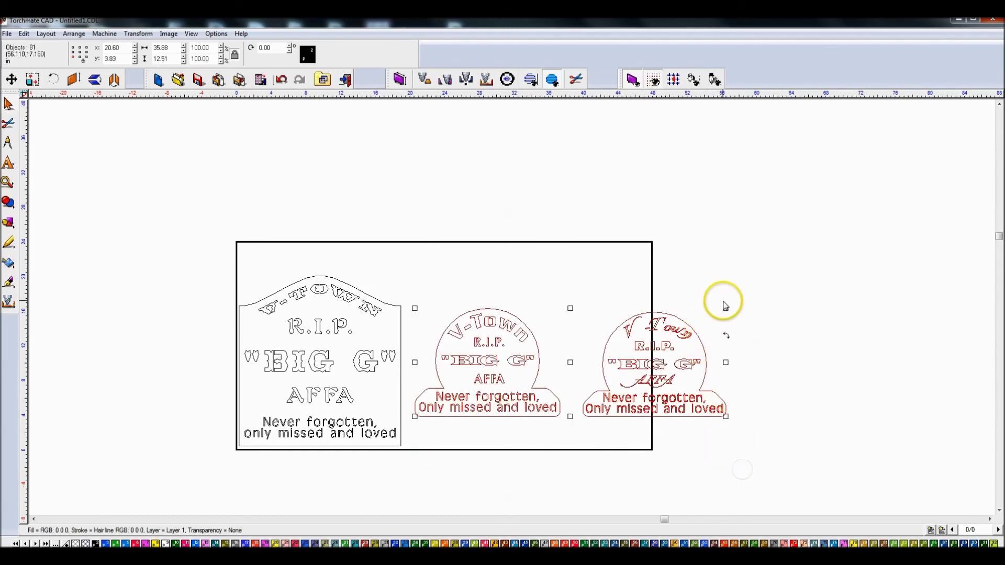
pyautogui.moveTo(725, 308); pyautogui.dragTo(863, 227)
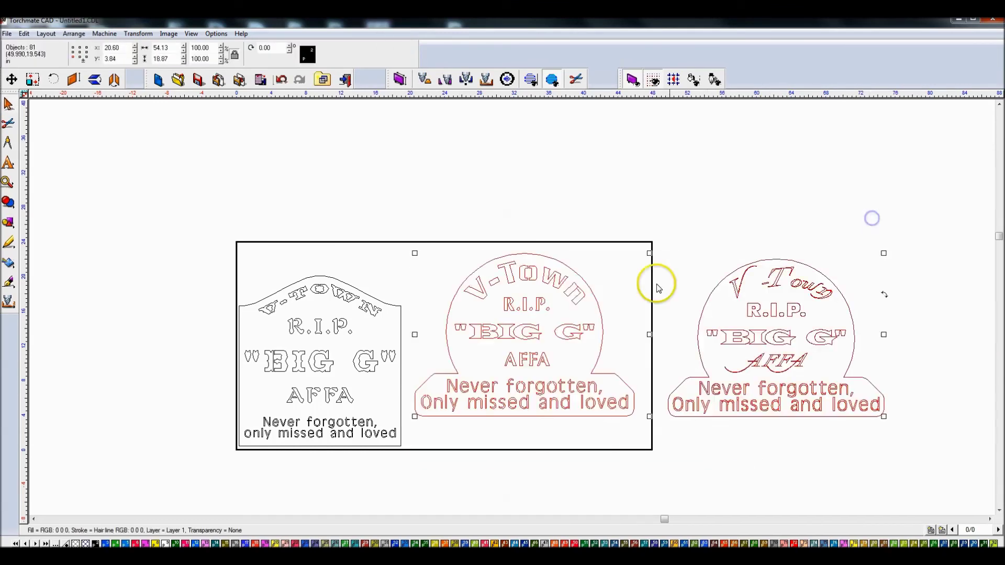
# Step: Compare the tombstone's stencil lettering with the lettering of the round signs
pyautogui.click(299, 282)
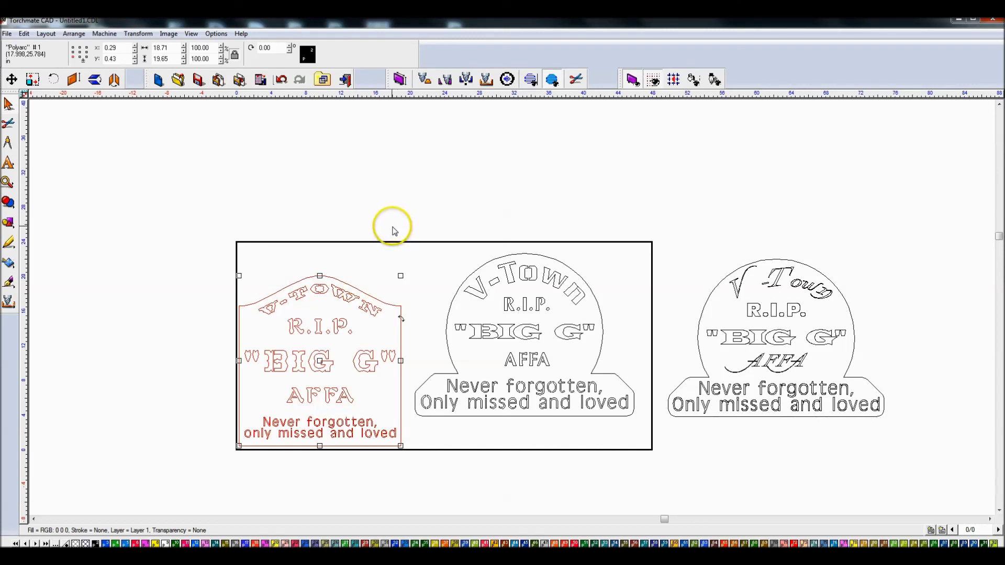
pyautogui.click(420, 356)
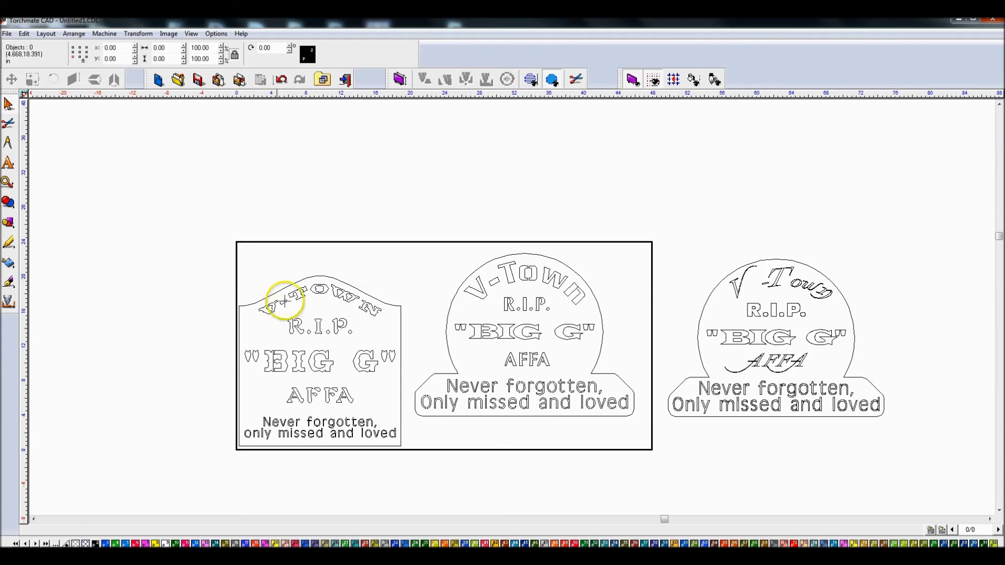
pyautogui.scroll(3, 342, 322)
pyautogui.scroll(-3, 529, 325)
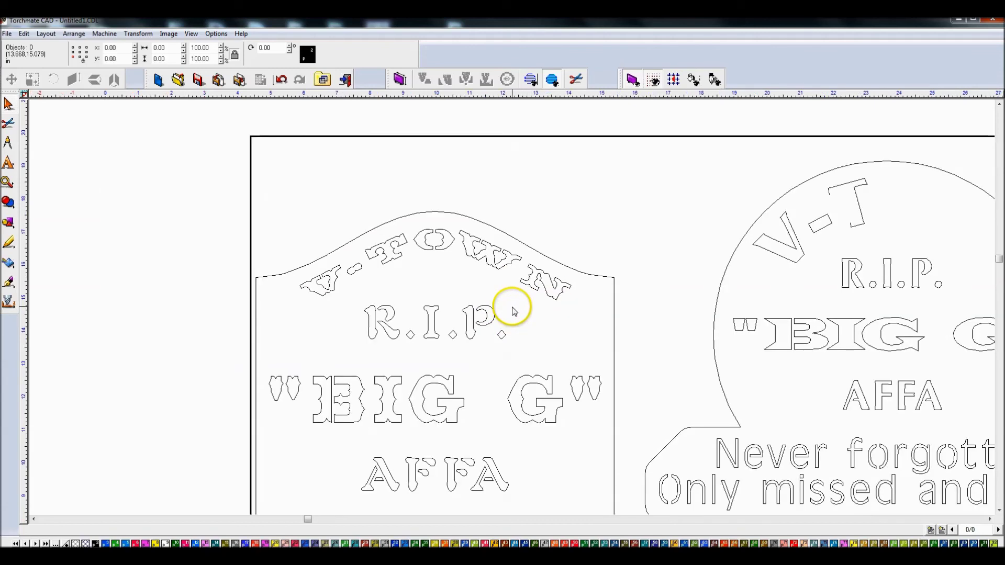